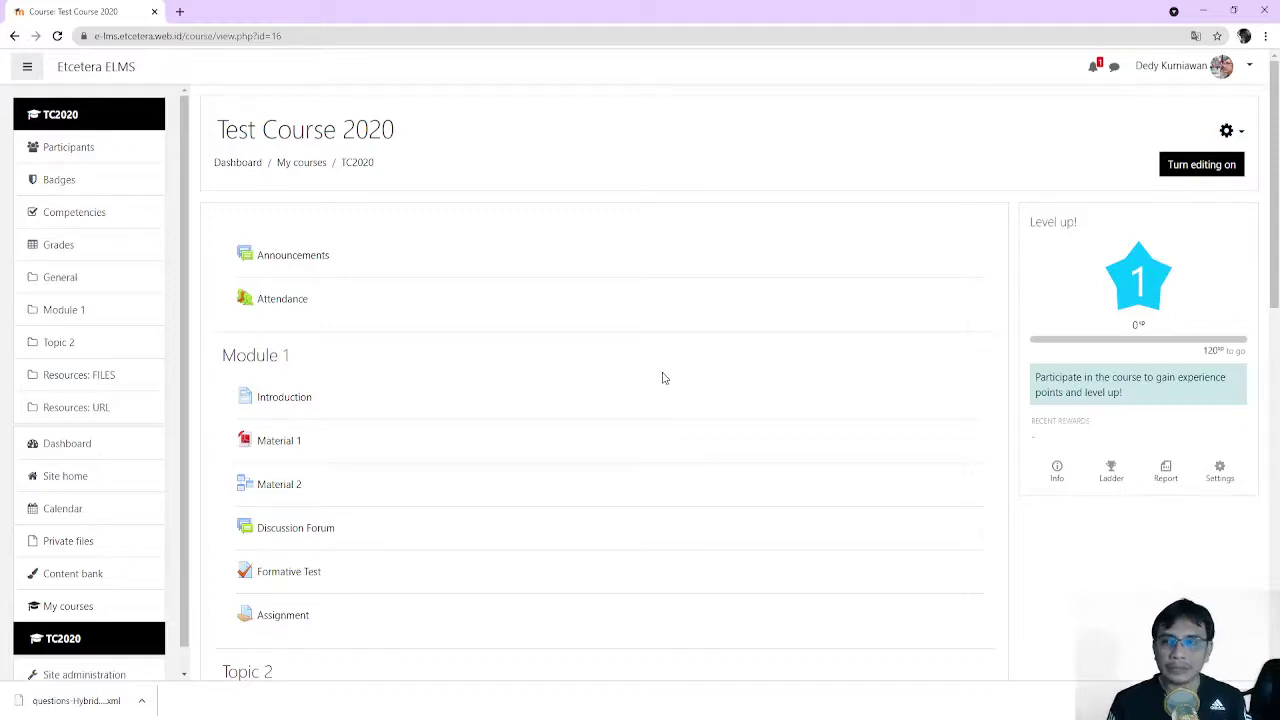
# - Open the Introduction page under Module 1 of Test Course 2020
pyautogui.click(306, 401)
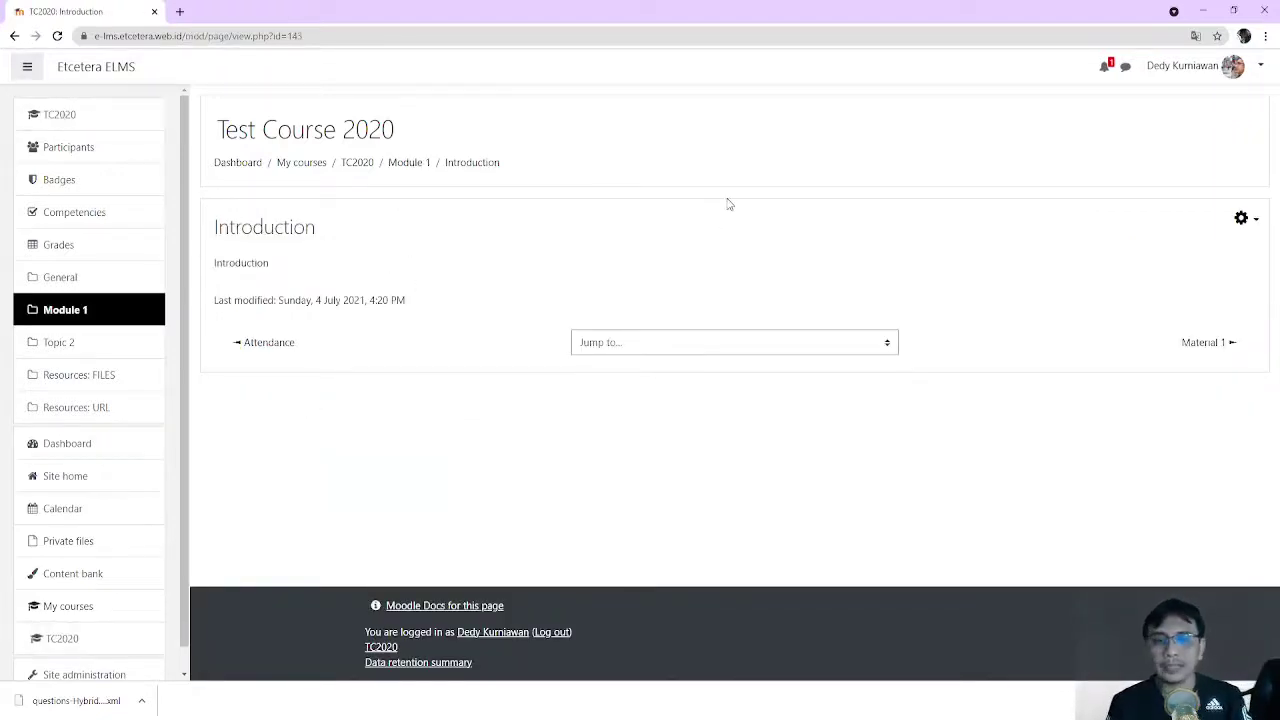
# - Open the Introduction page's settings form and show its Completion tracking choices
pyautogui.click(1244, 219)
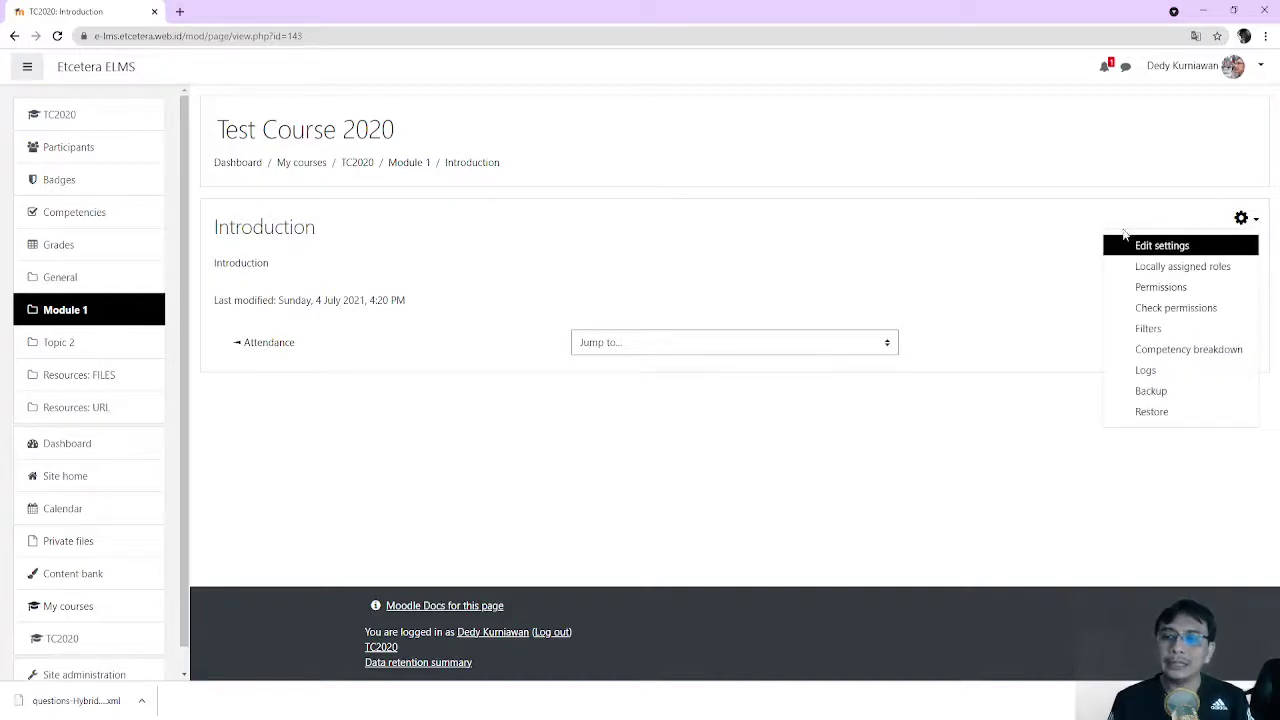
pyautogui.click(1153, 248)
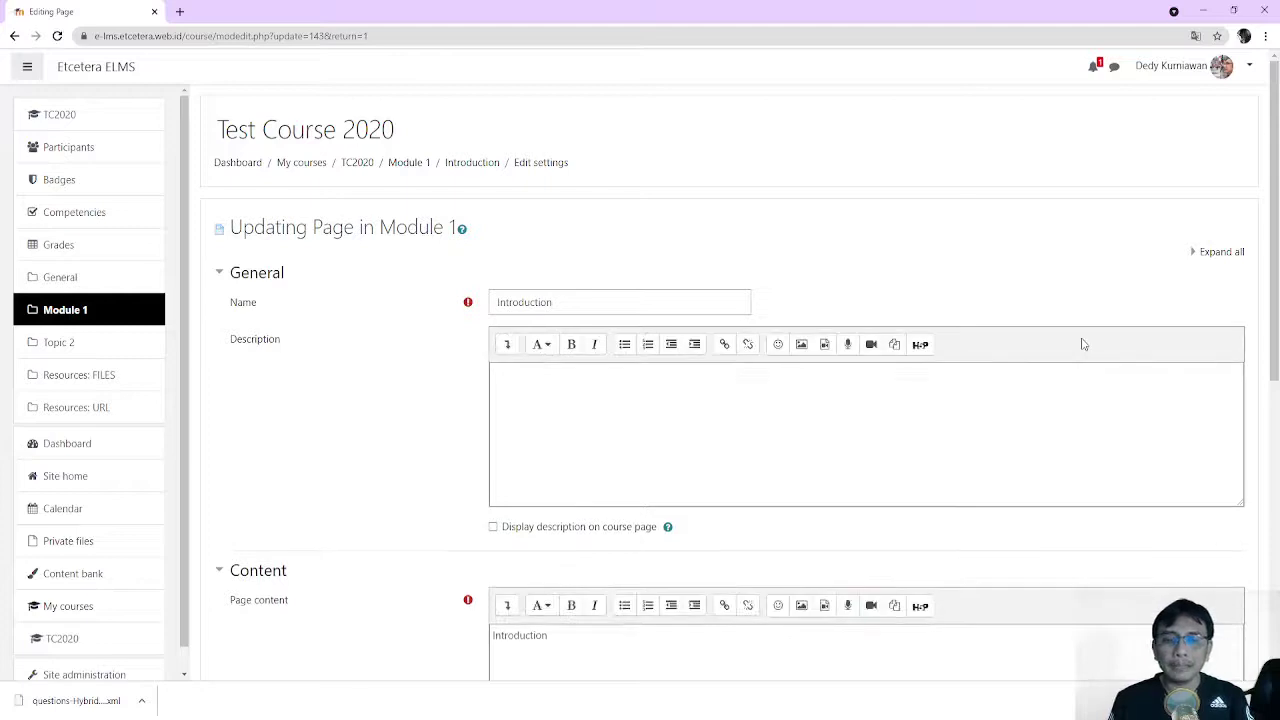
pyautogui.scroll(-5, 1081, 344)
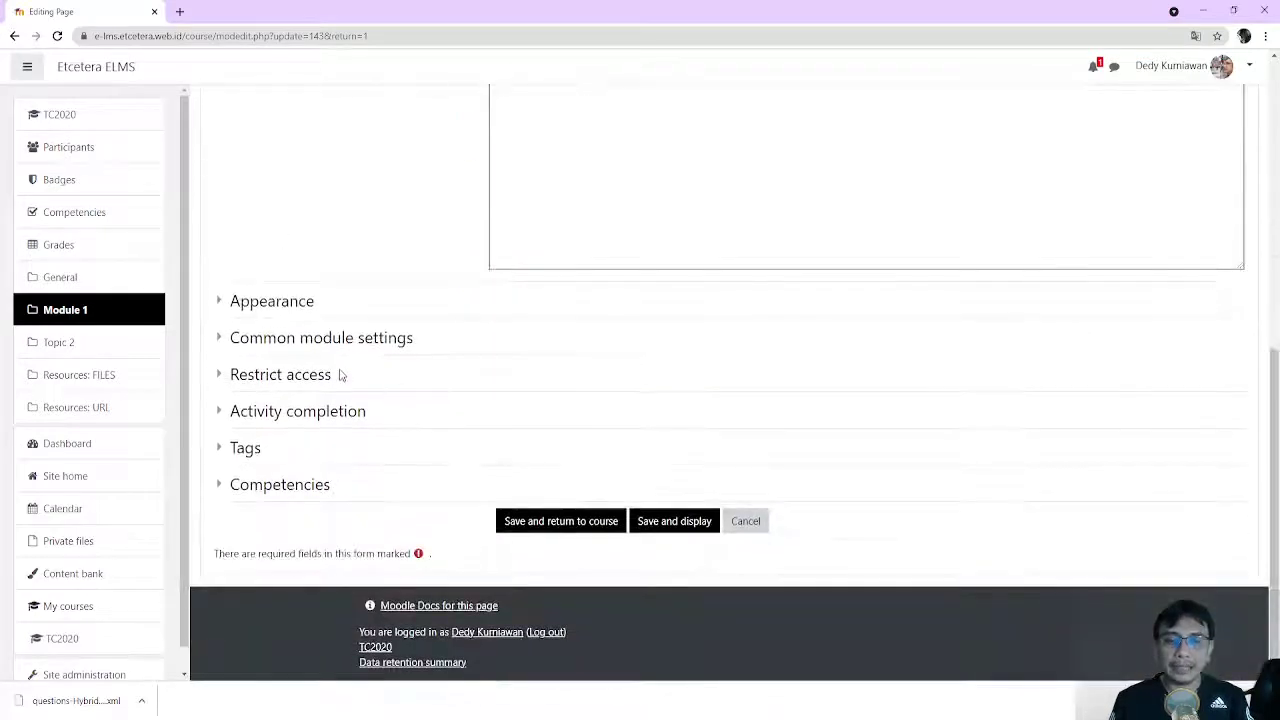
pyautogui.click(266, 413)
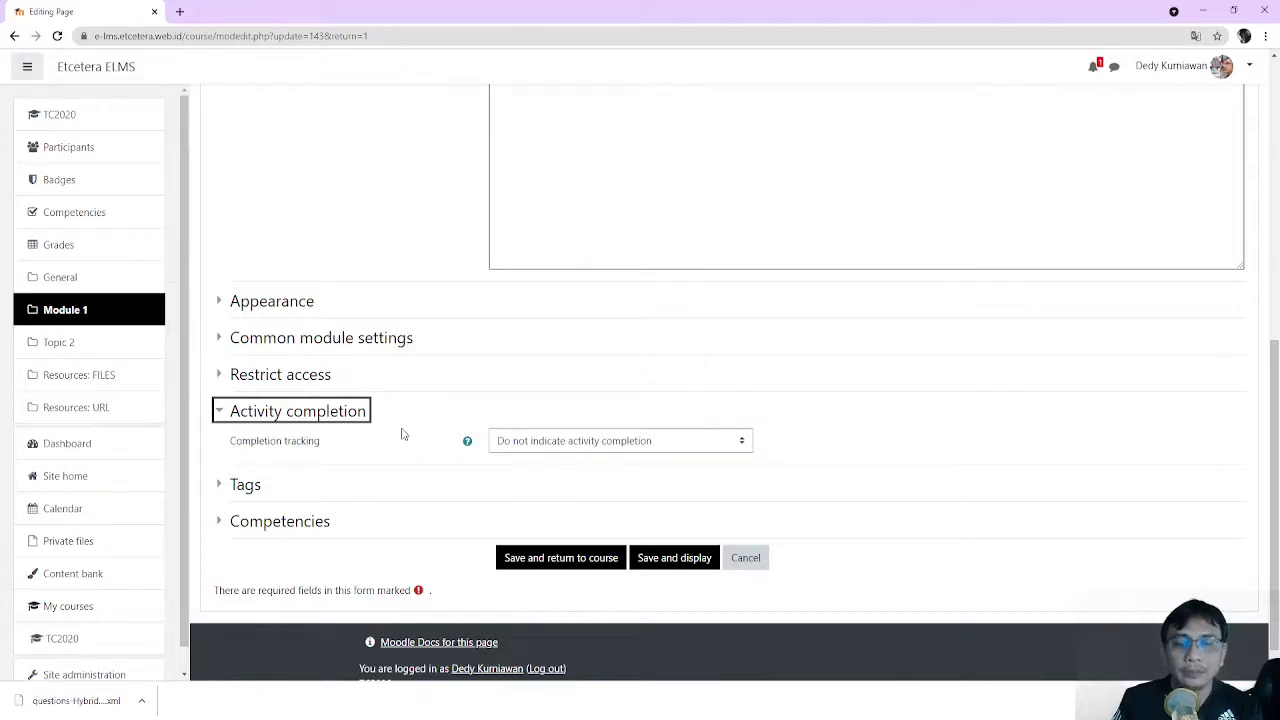
pyautogui.click(641, 449)
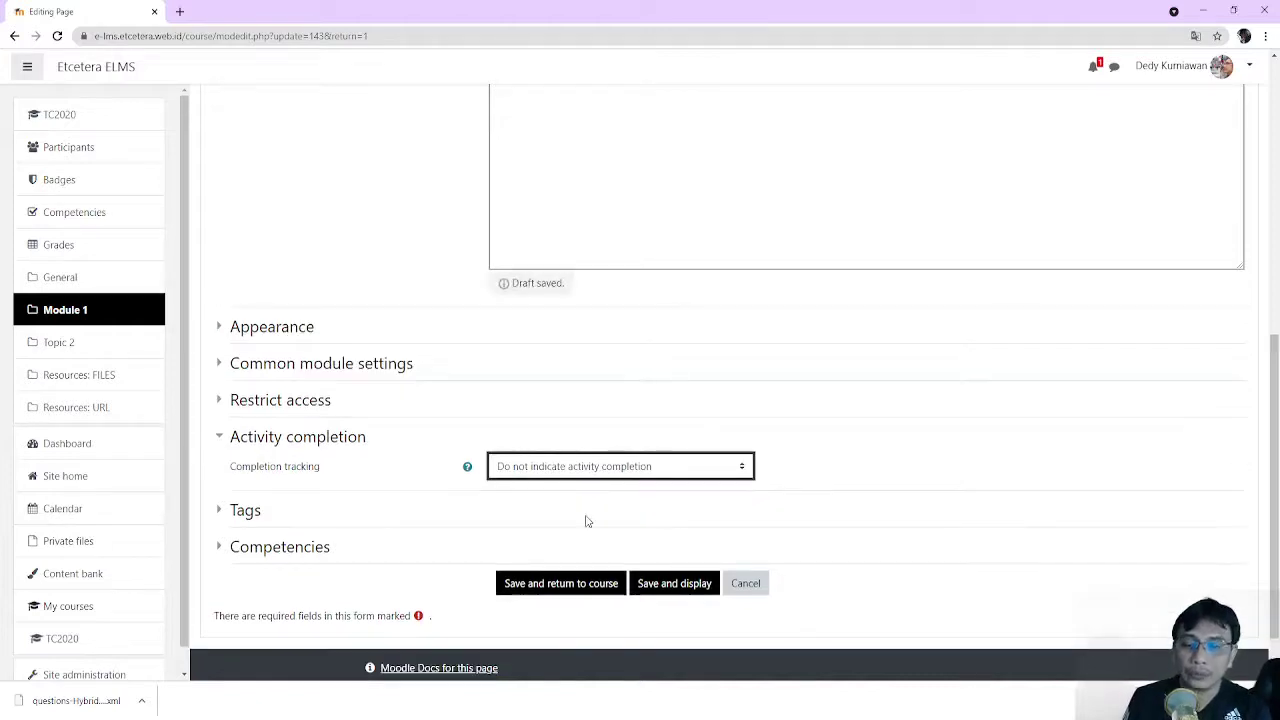
# - Set Introduction to complete when conditions are met, requiring a student view, and save
pyautogui.click(587, 520)
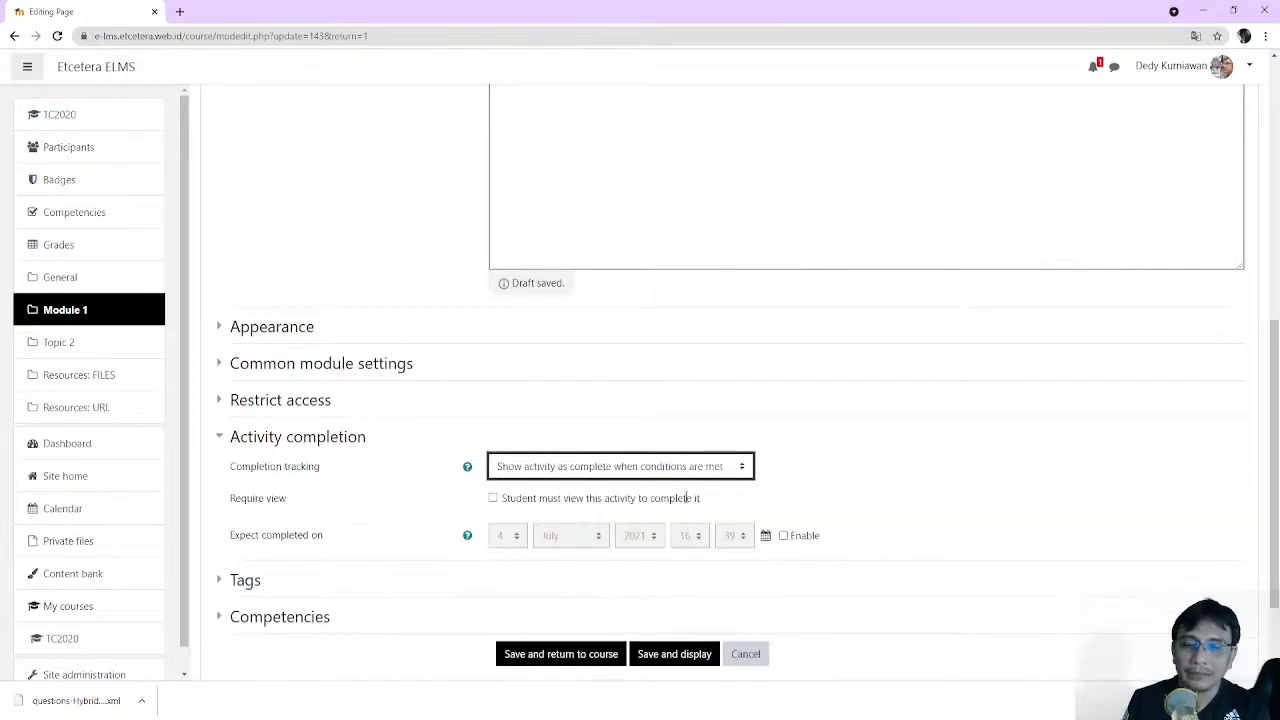
pyautogui.scroll(-2, 818, 474)
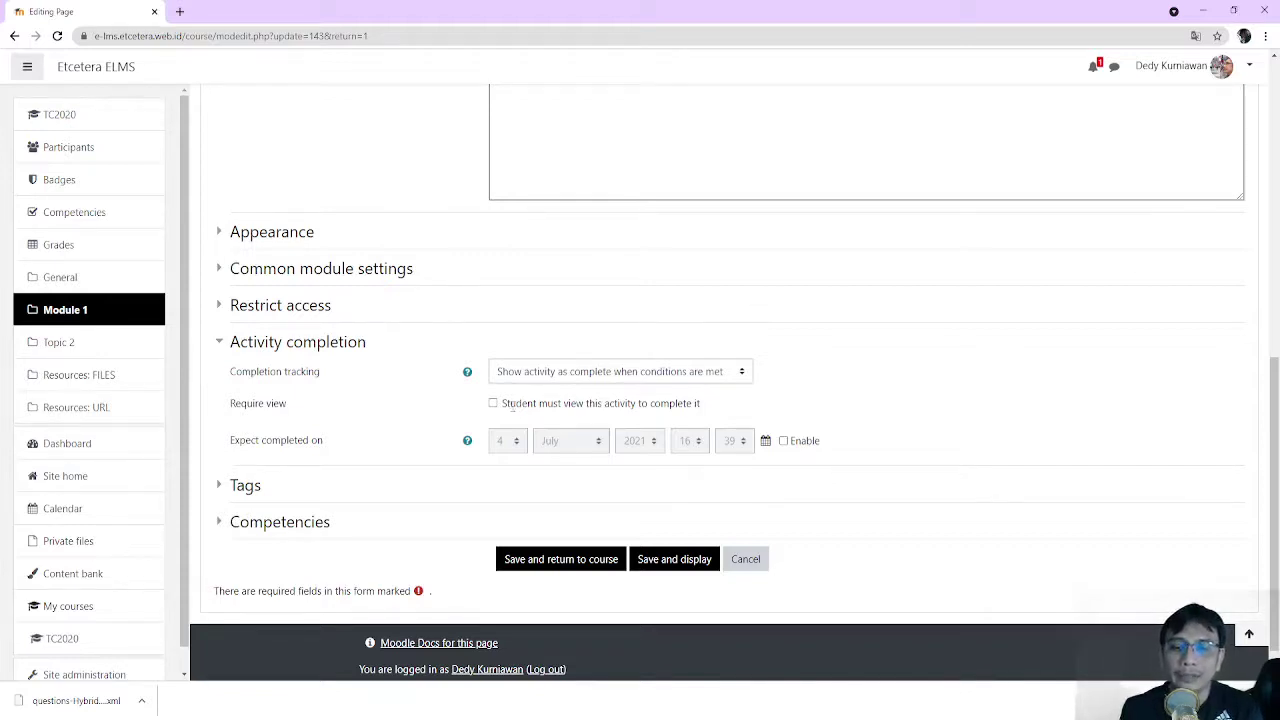
pyautogui.click(493, 404)
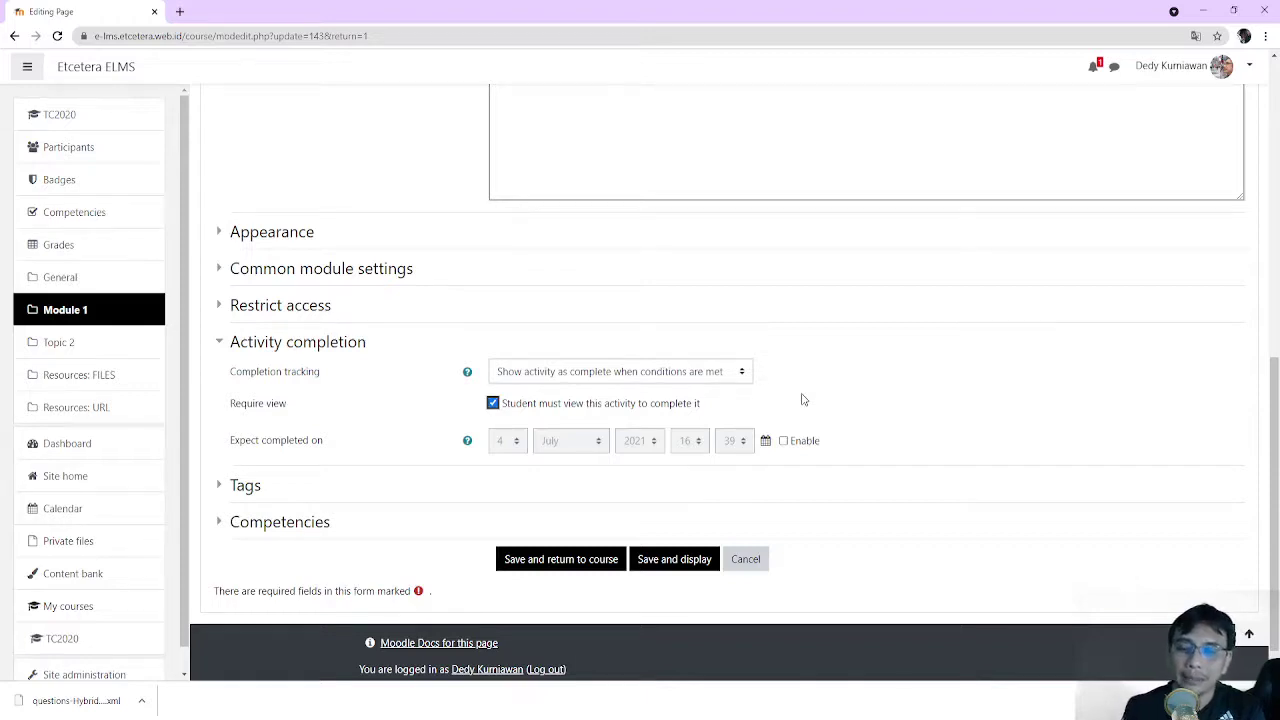
pyautogui.click(802, 399)
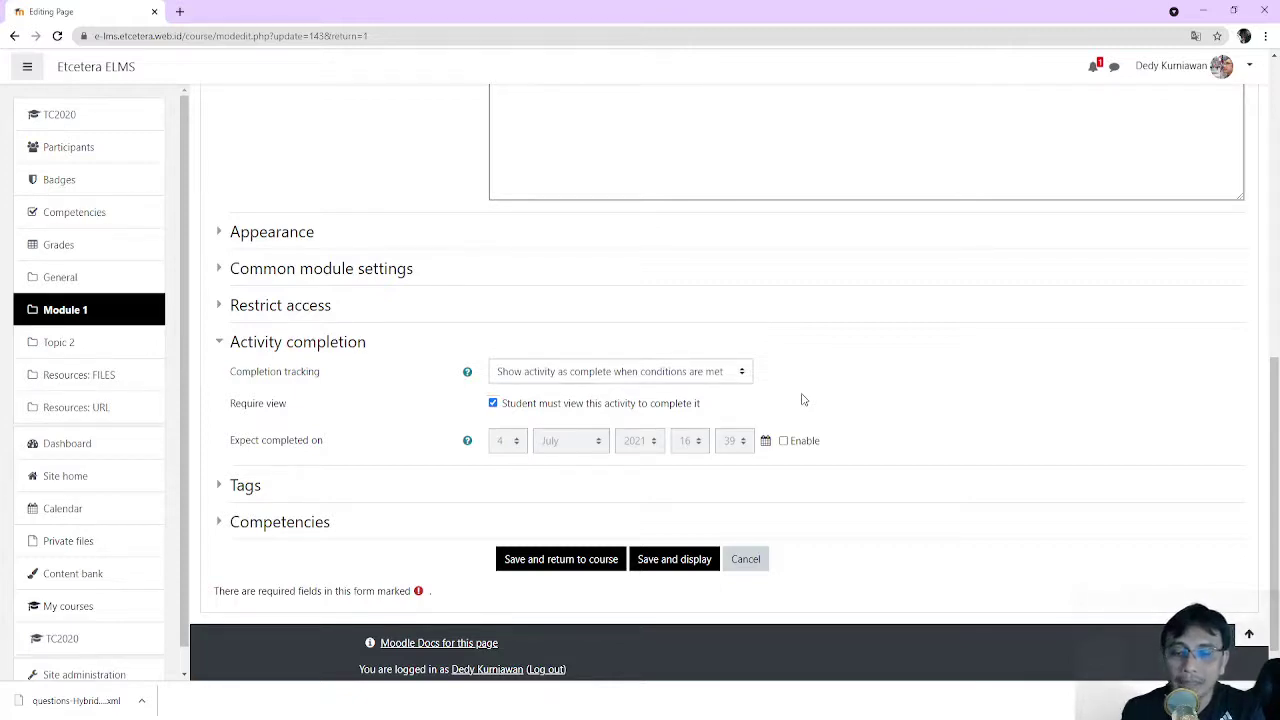
pyautogui.click(597, 562)
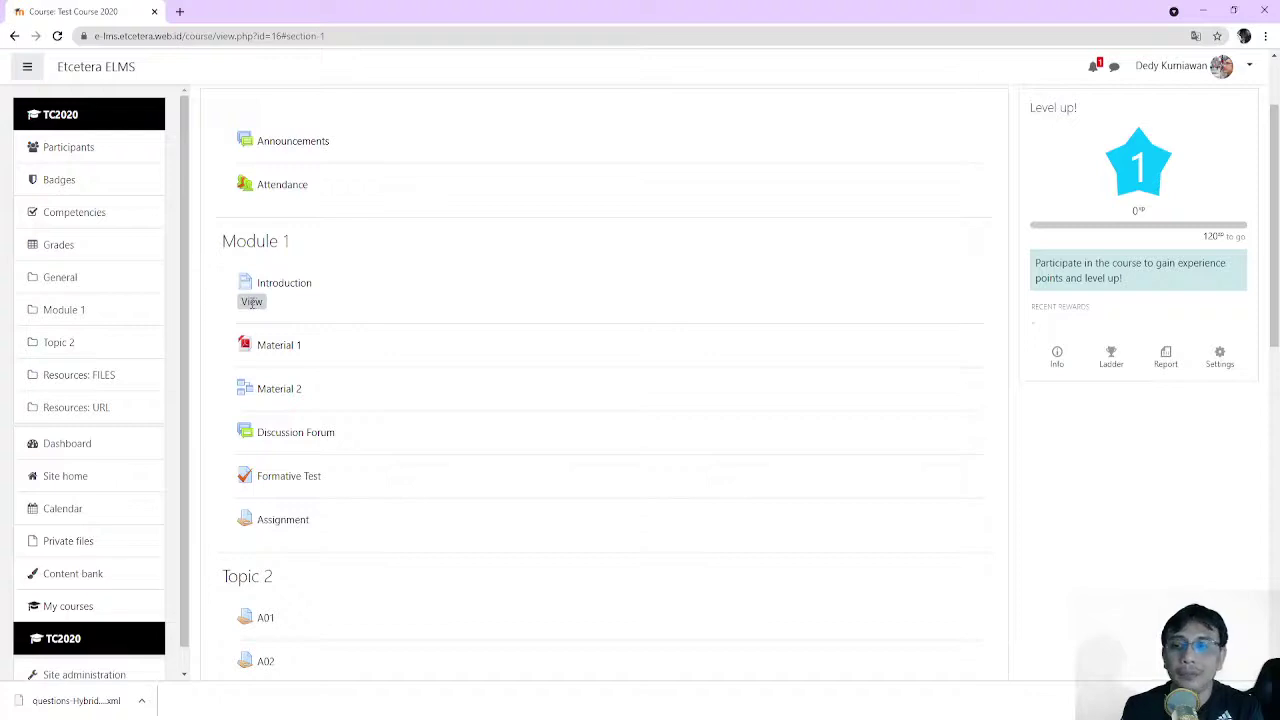
pyautogui.moveTo(251, 304); pyautogui.dragTo(234, 309)
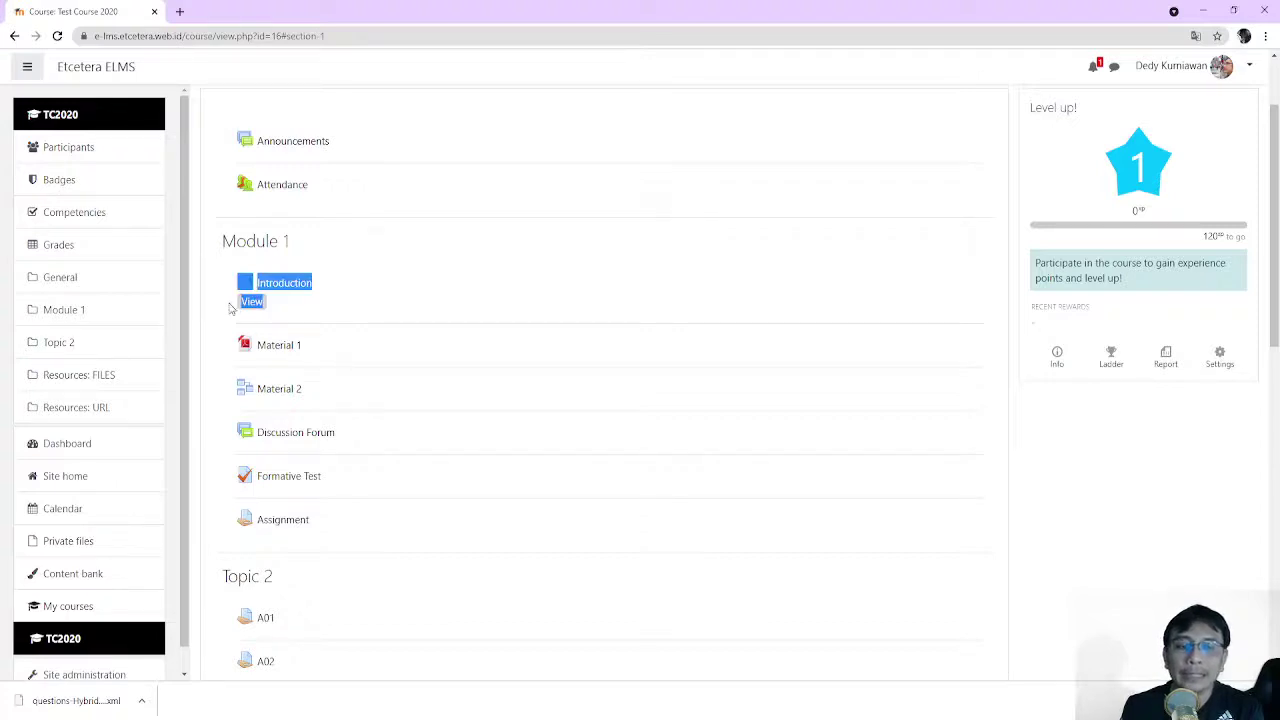
pyautogui.click(345, 307)
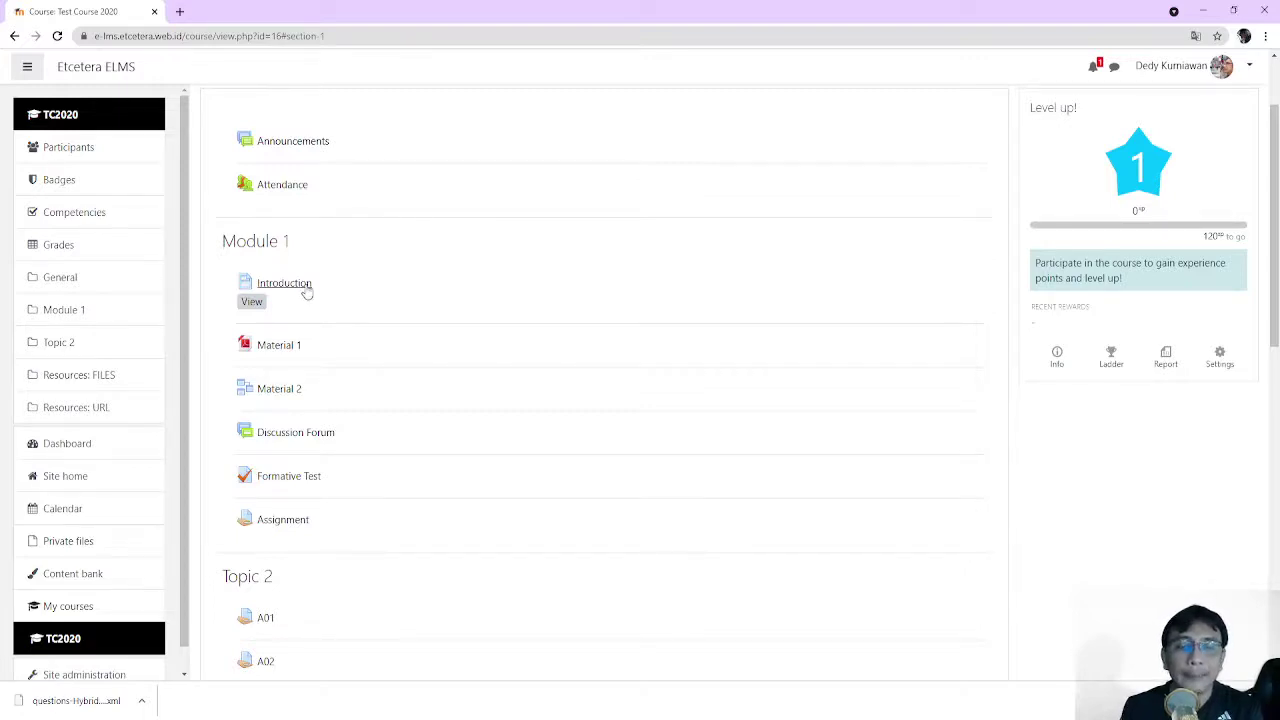
pyautogui.click(305, 286)
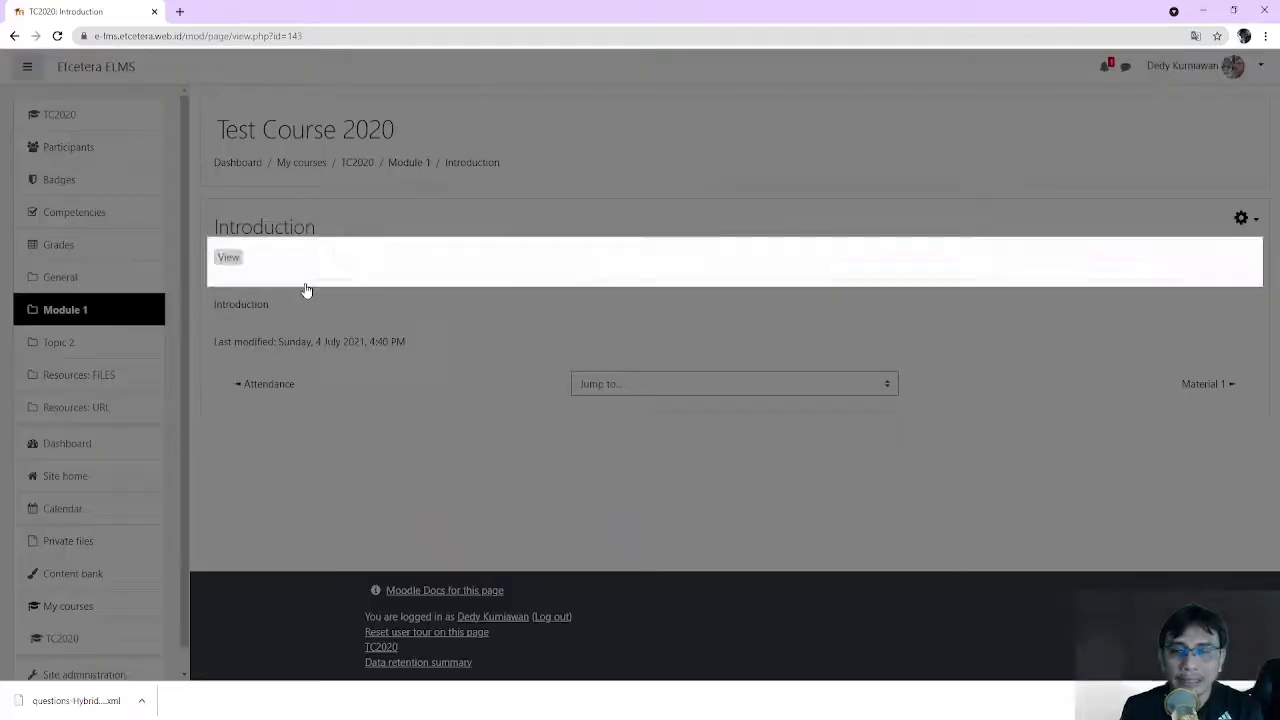
pyautogui.click(505, 461)
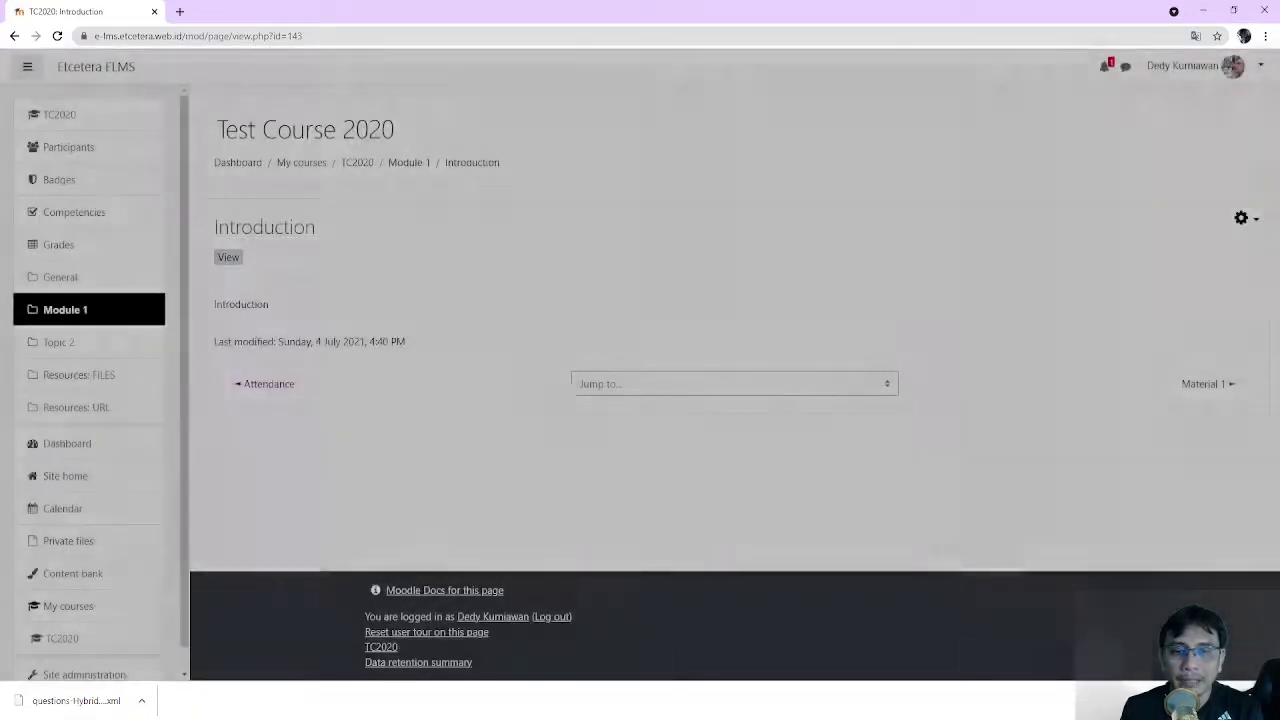
pyautogui.click(410, 163)
pyautogui.scroll(4, 512, 248)
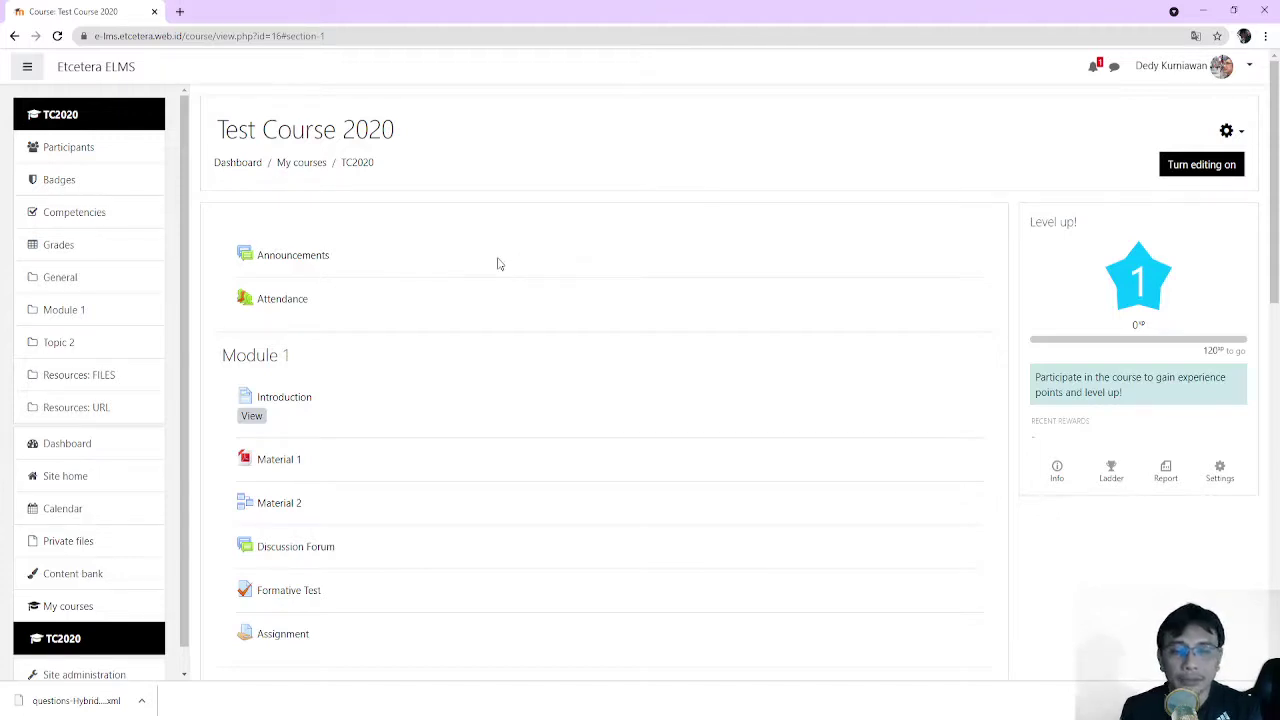
# - Open Material 1's settings form with the Activity completion section expanded
pyautogui.click(291, 462)
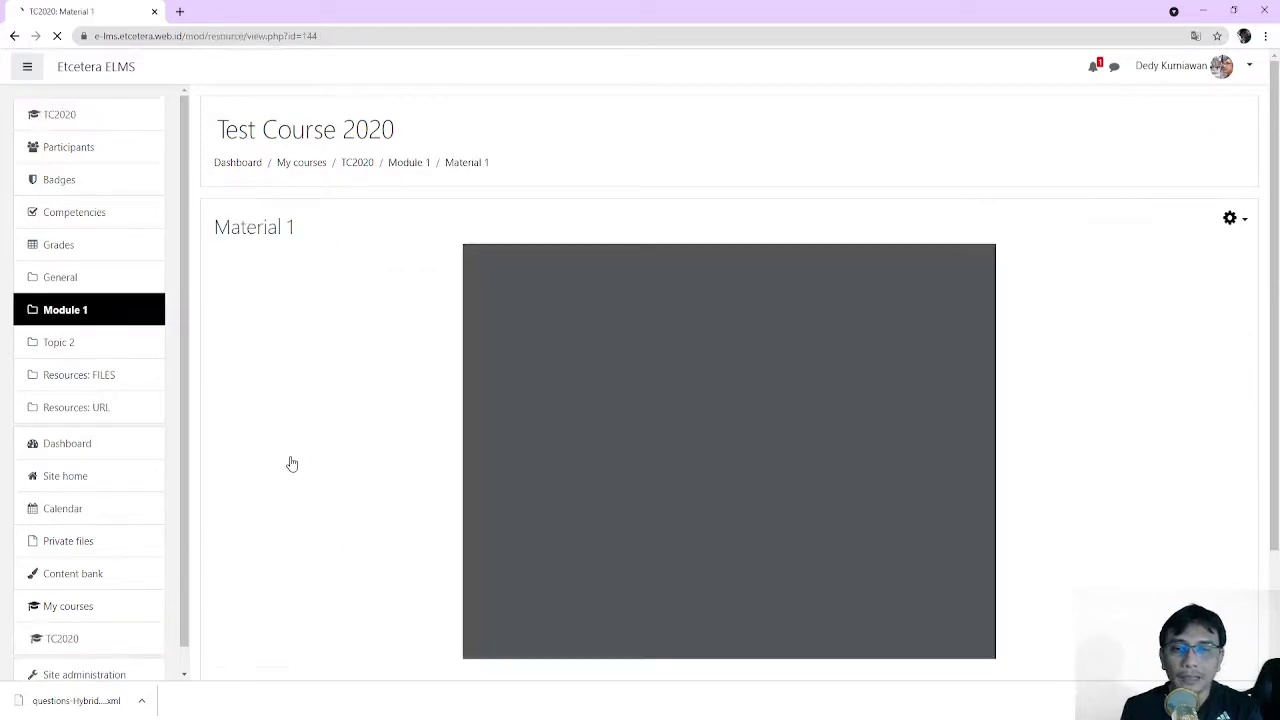
pyautogui.click(1236, 222)
pyautogui.click(1222, 247)
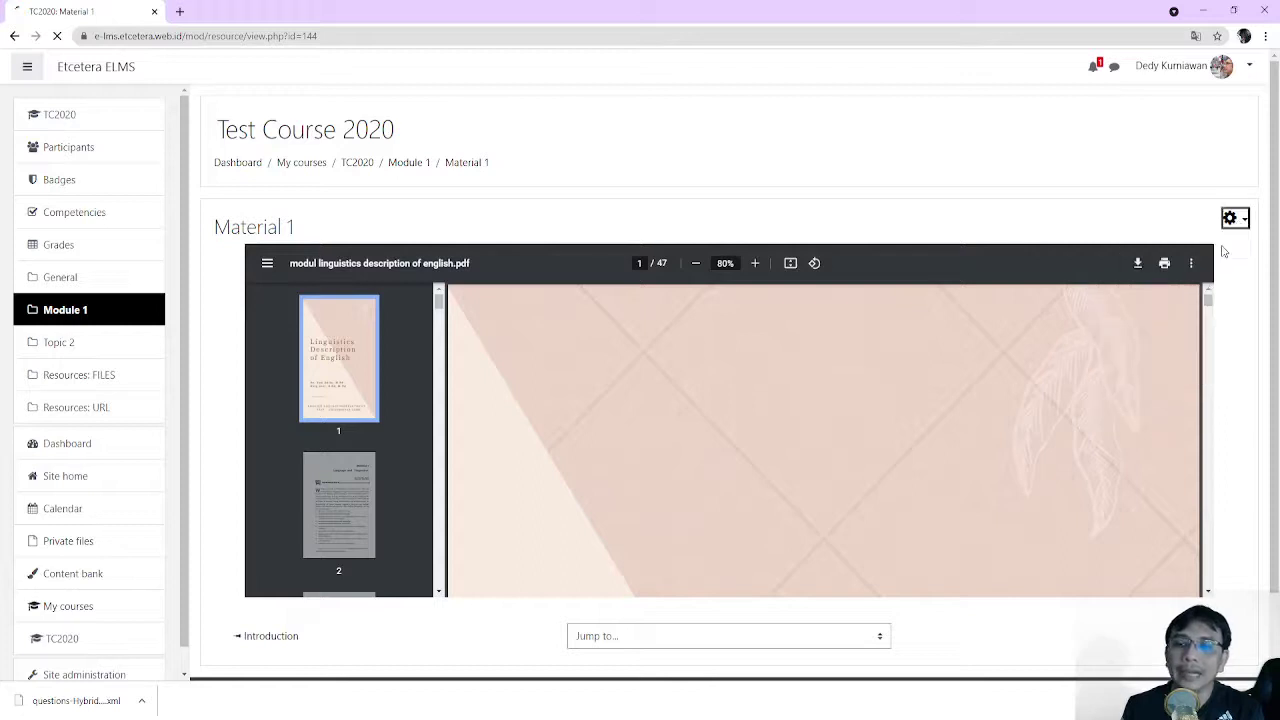
pyautogui.scroll(-3, 637, 391)
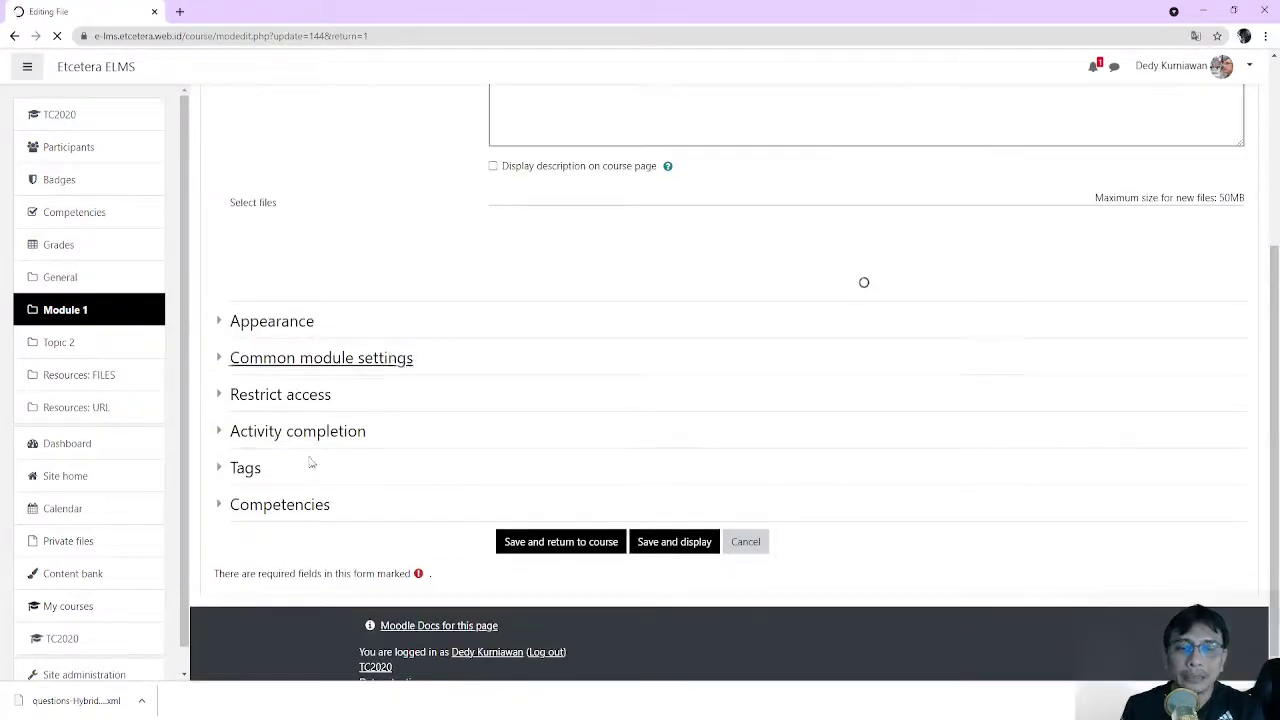
pyautogui.click(350, 500)
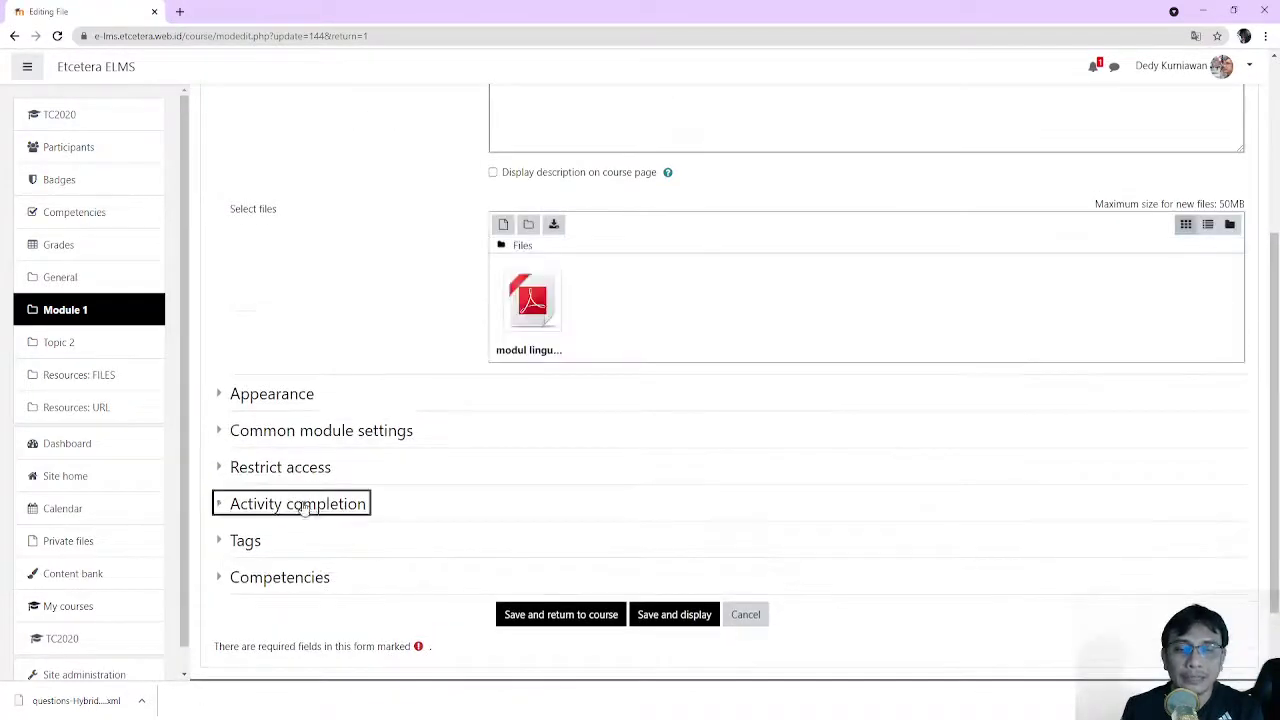
# - Make Material 1 complete when conditions are met, requiring a view, and expand Restrict access
pyautogui.scroll(-3, 386, 480)
pyautogui.click(632, 405)
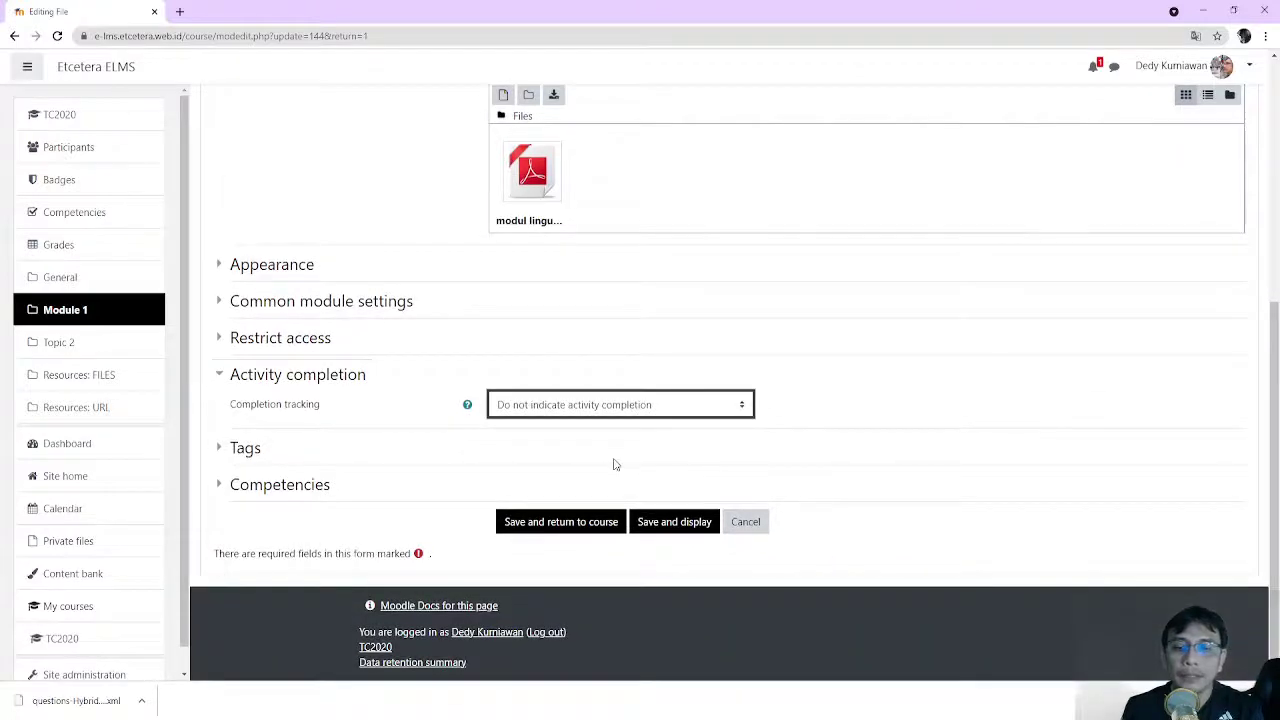
pyautogui.click(617, 462)
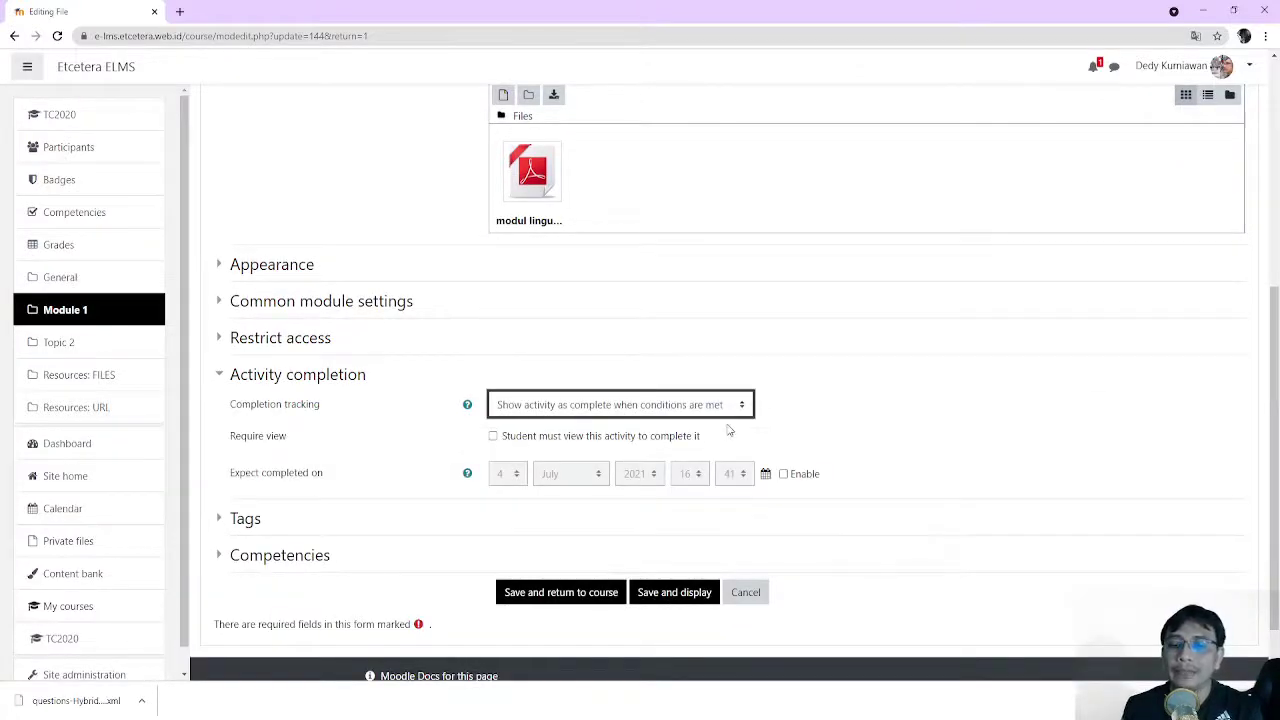
pyautogui.click(493, 437)
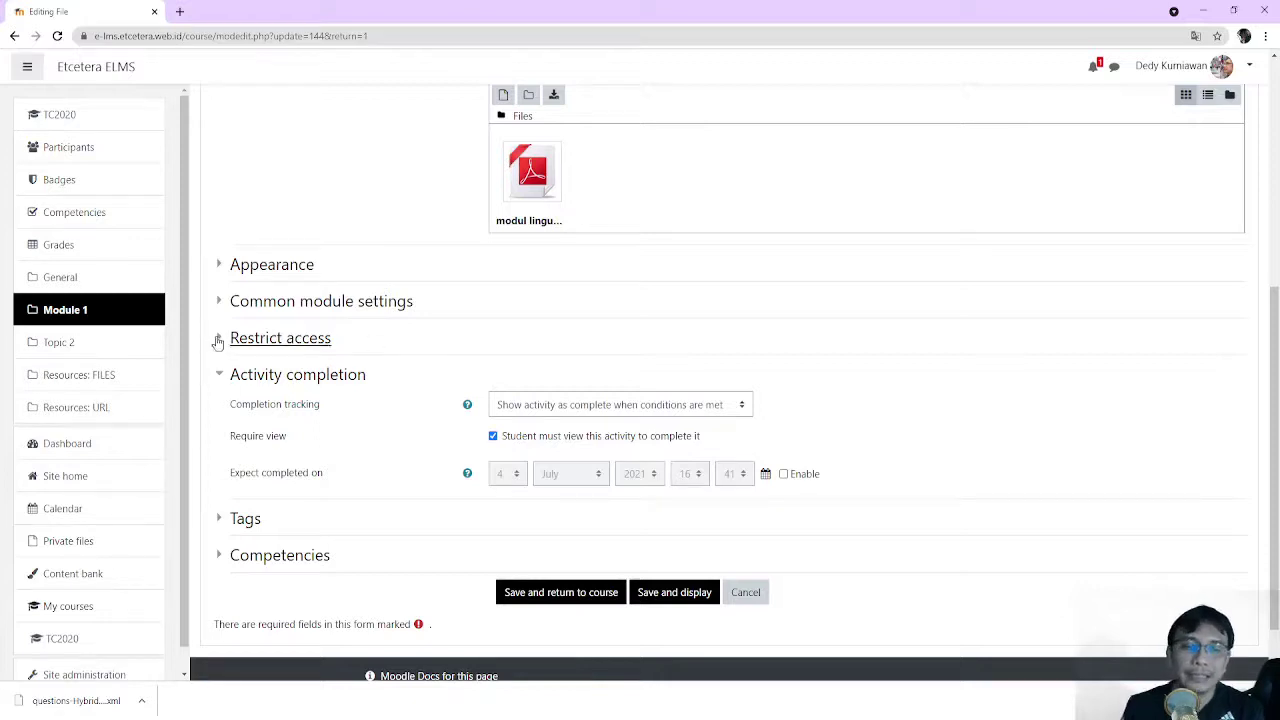
pyautogui.click(219, 339)
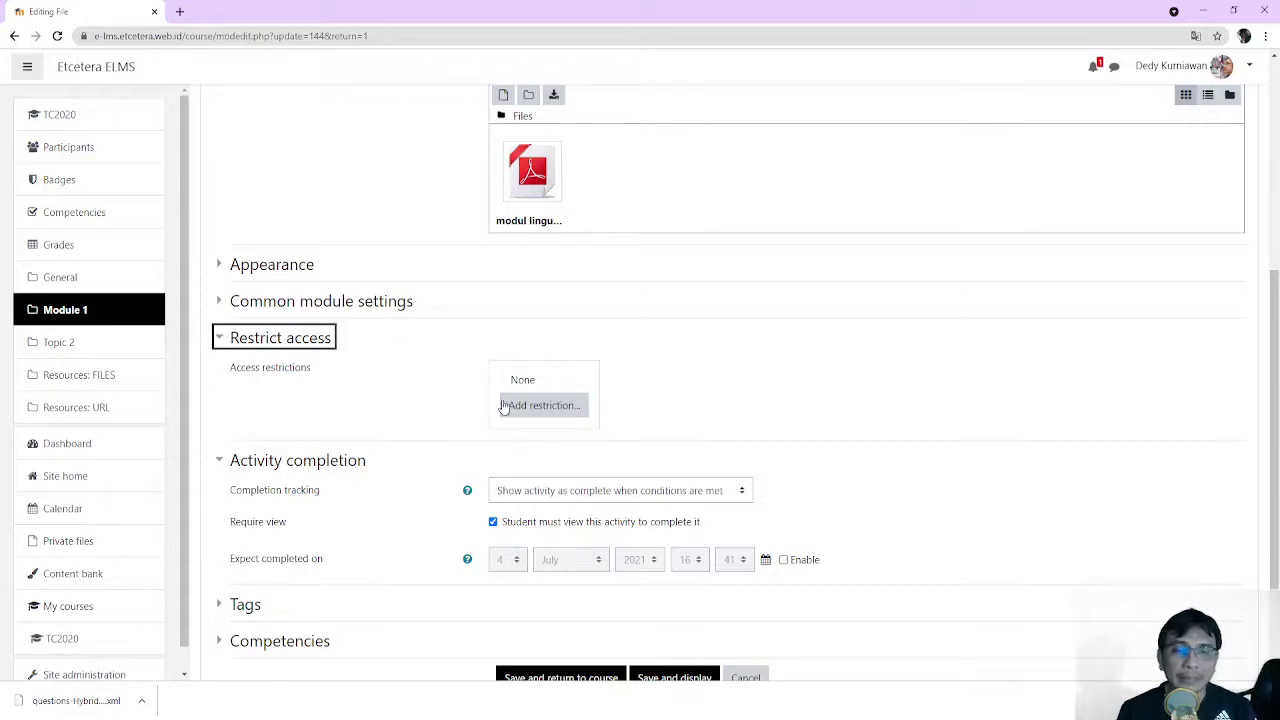
# - Add an activity completion restriction requiring Introduction, then save Material 1
pyautogui.click(541, 406)
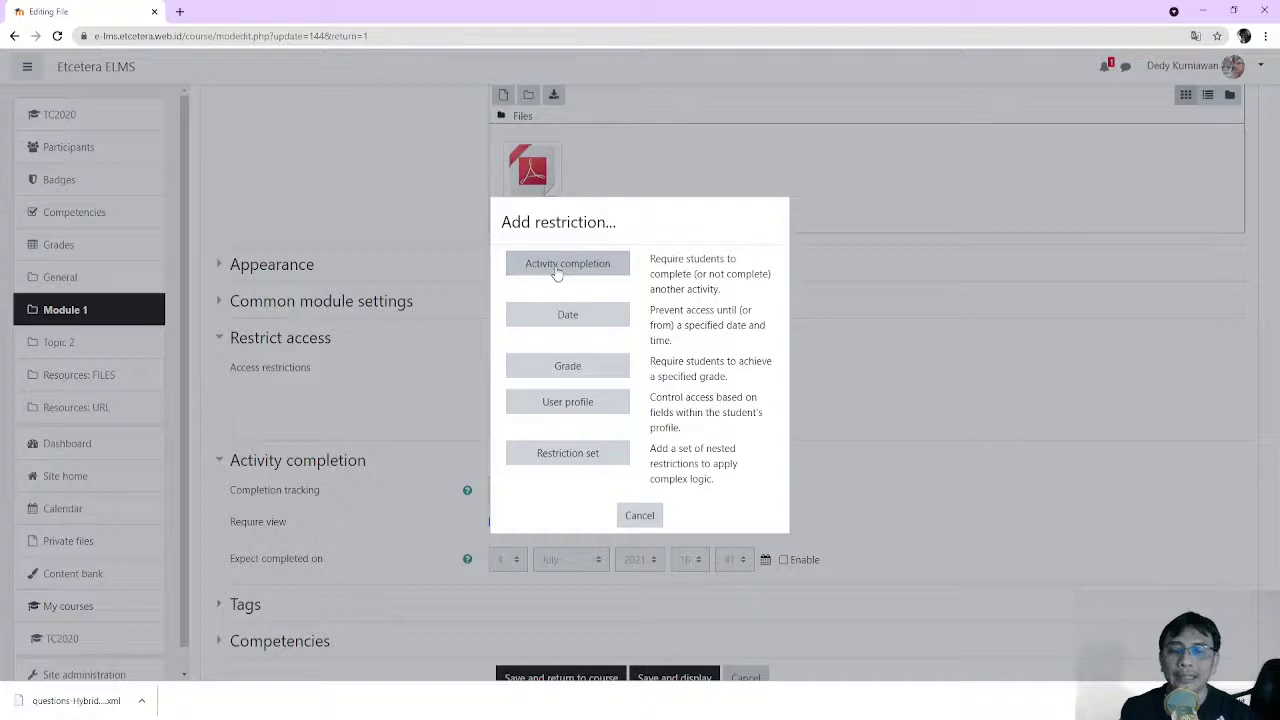
pyautogui.click(557, 268)
pyautogui.scroll(-2, 557, 271)
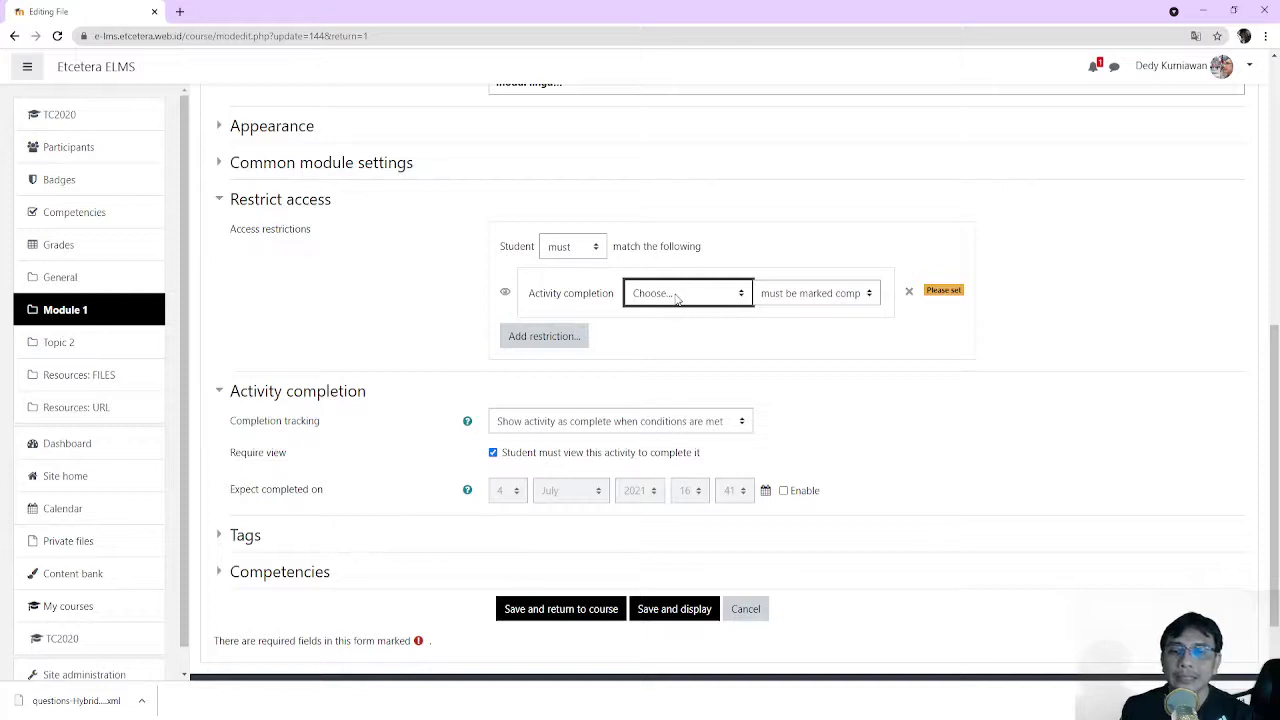
pyautogui.press('Down')
pyautogui.click(678, 347)
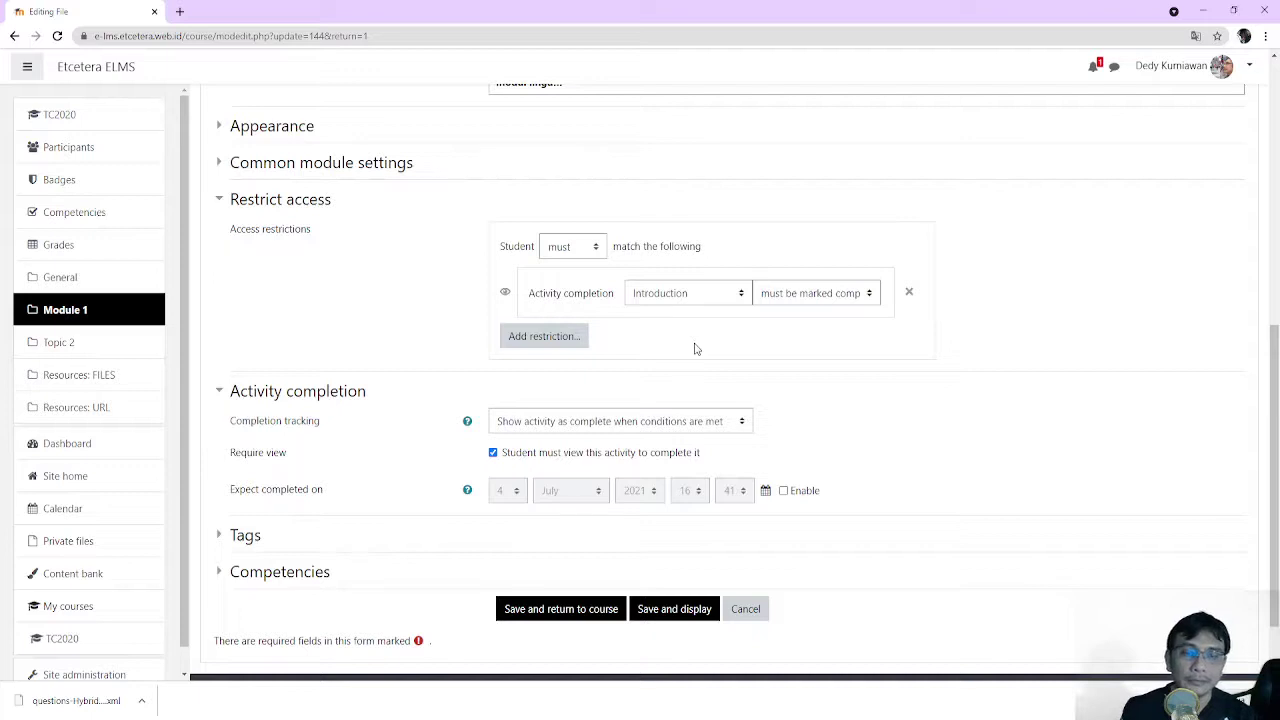
pyautogui.click(575, 615)
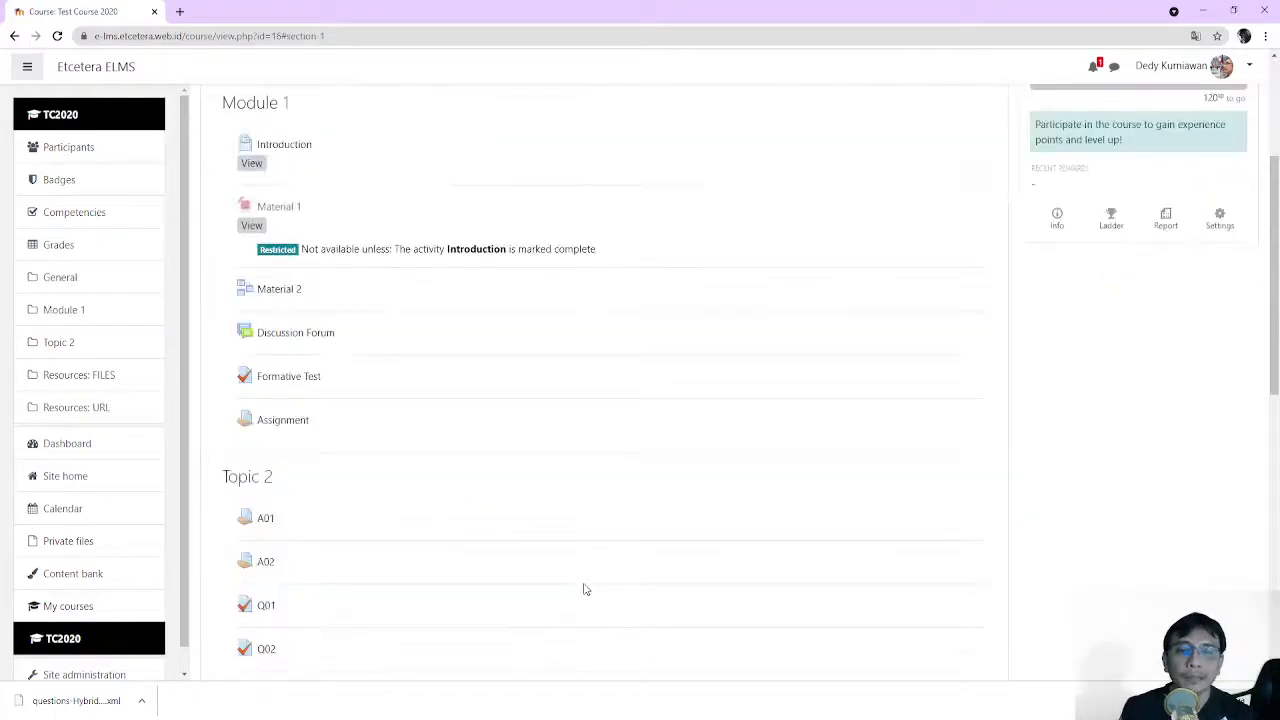
# - Highlight the 'Restricted' note under Material 1, then open the Material 2 lesson
pyautogui.scroll(1, 585, 588)
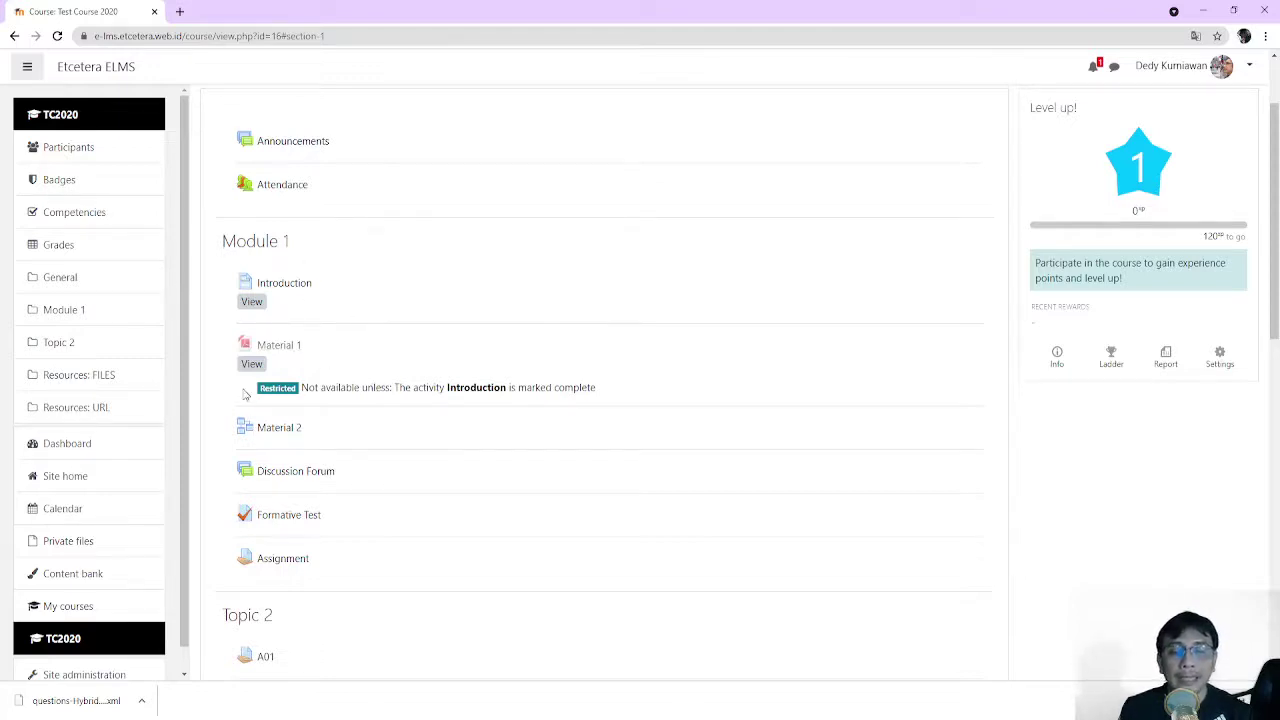
pyautogui.moveTo(300, 396); pyautogui.dragTo(376, 396)
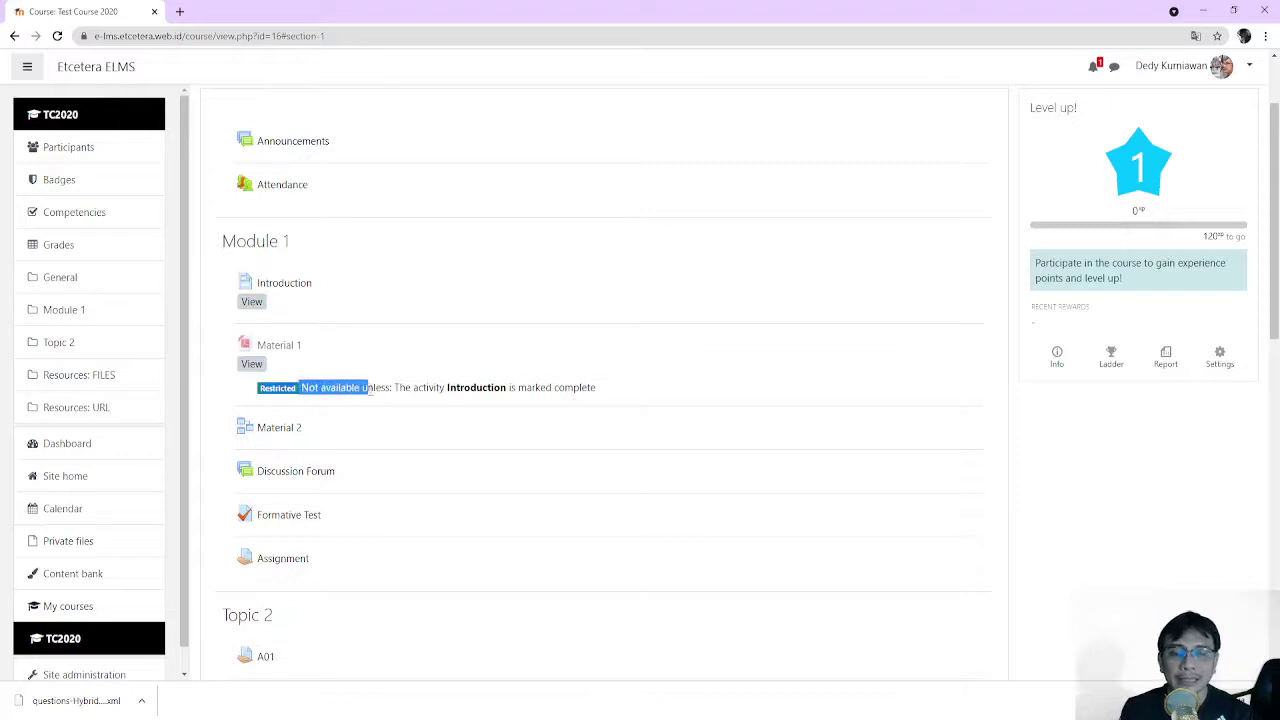
pyautogui.click(450, 410)
pyautogui.moveTo(629, 397)
pyautogui.mouseDown()
pyautogui.moveTo(294, 397)
pyautogui.moveTo(620, 397)
pyautogui.mouseUp()
pyautogui.click(466, 429)
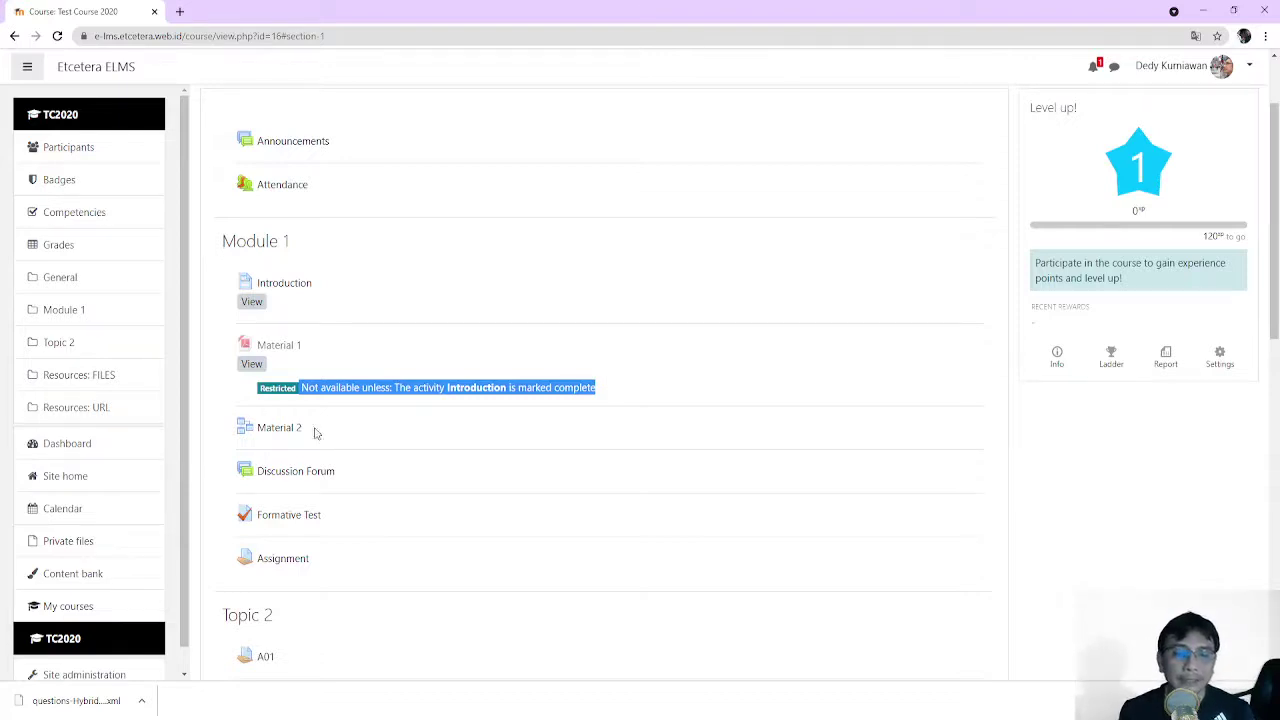
pyautogui.click(279, 428)
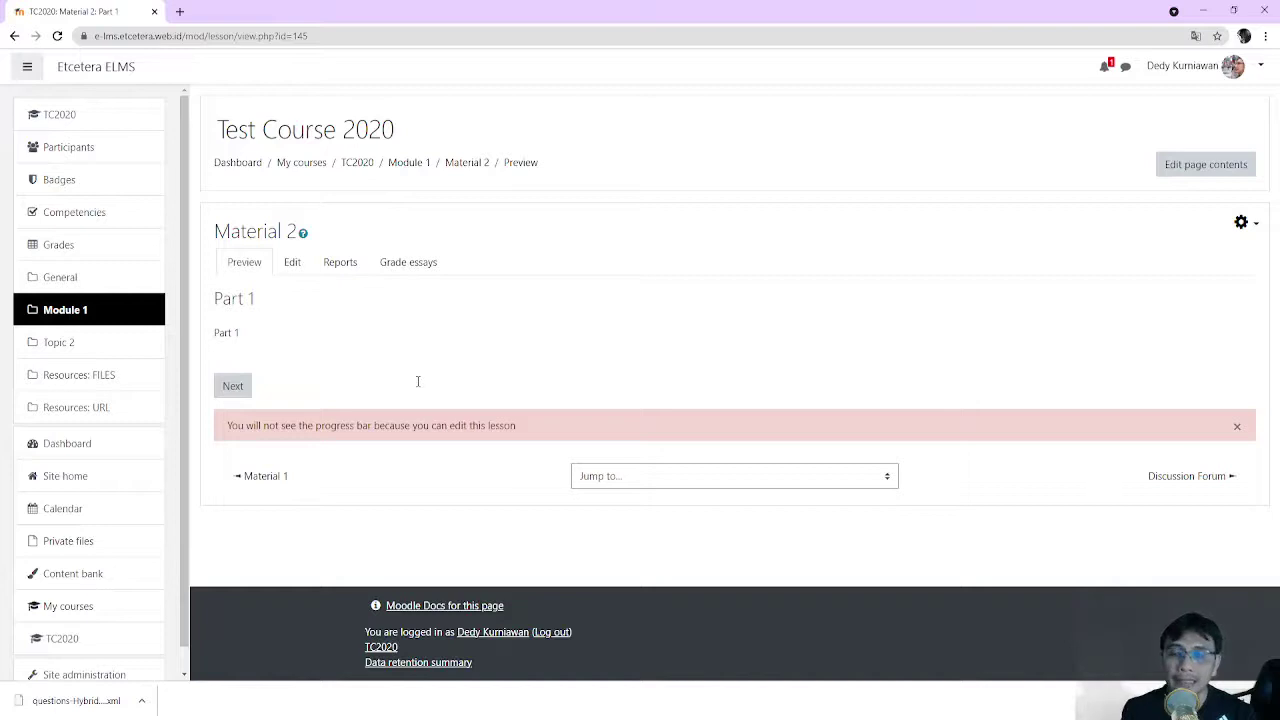
# - Open Material 2's lesson settings with the Restrict access section expanded
pyautogui.click(1241, 222)
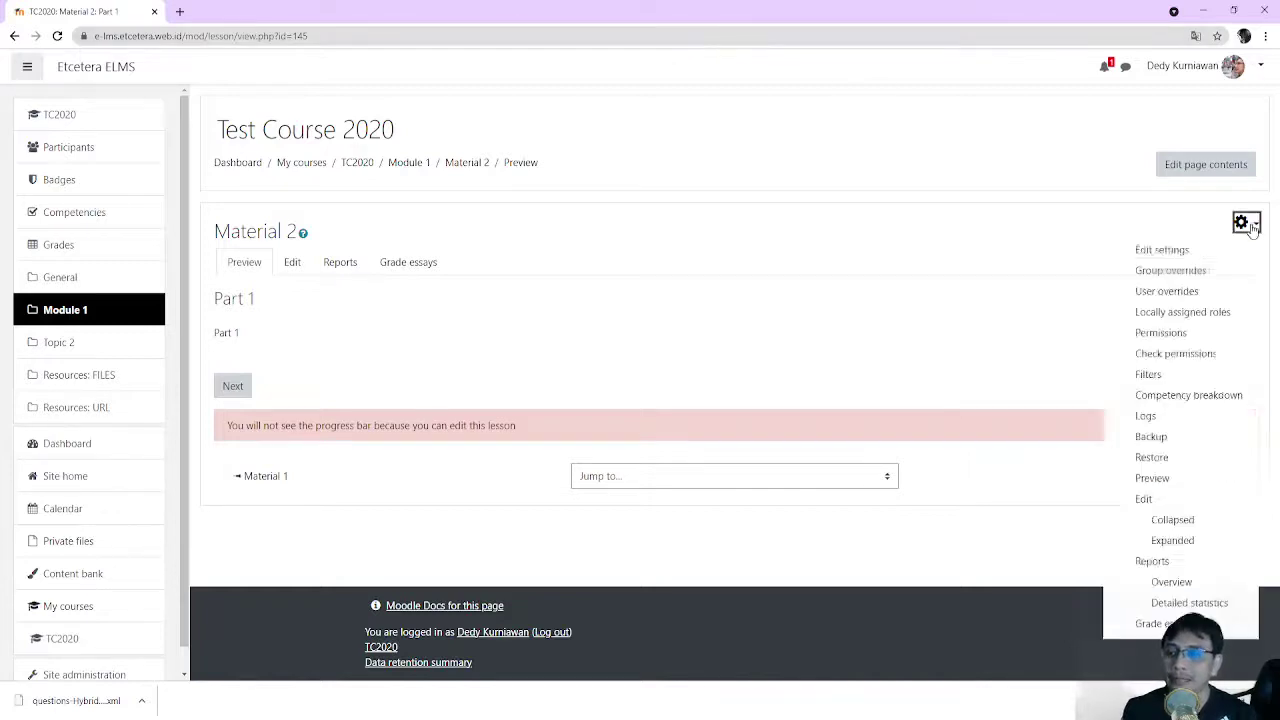
pyautogui.press('Escape')
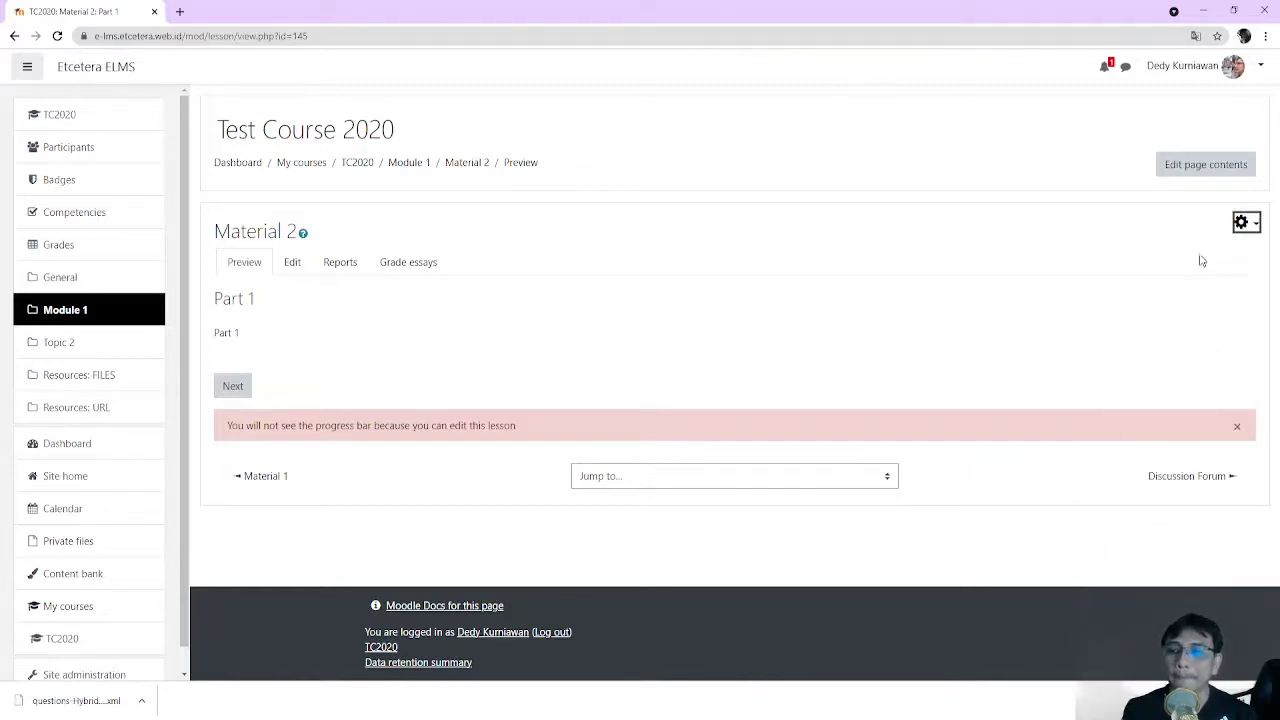
pyautogui.click(1241, 222)
pyautogui.click(1180, 251)
pyautogui.scroll(-3, 891, 286)
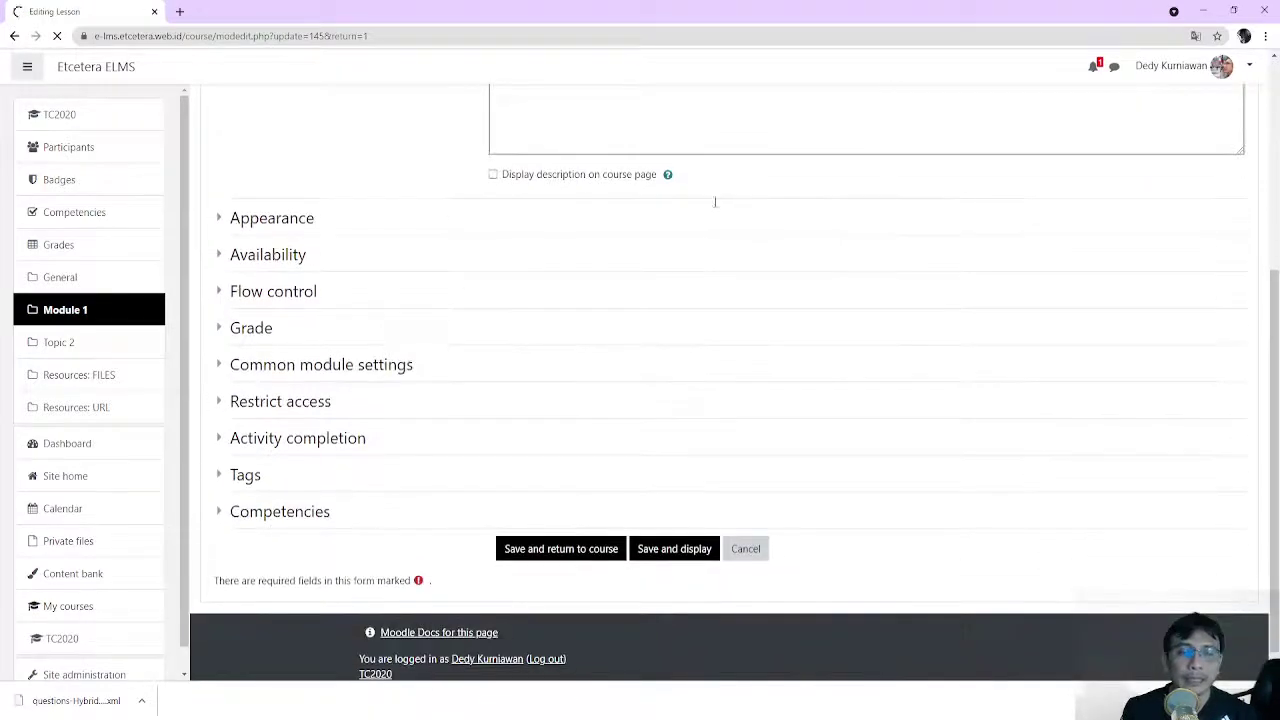
pyautogui.click(277, 408)
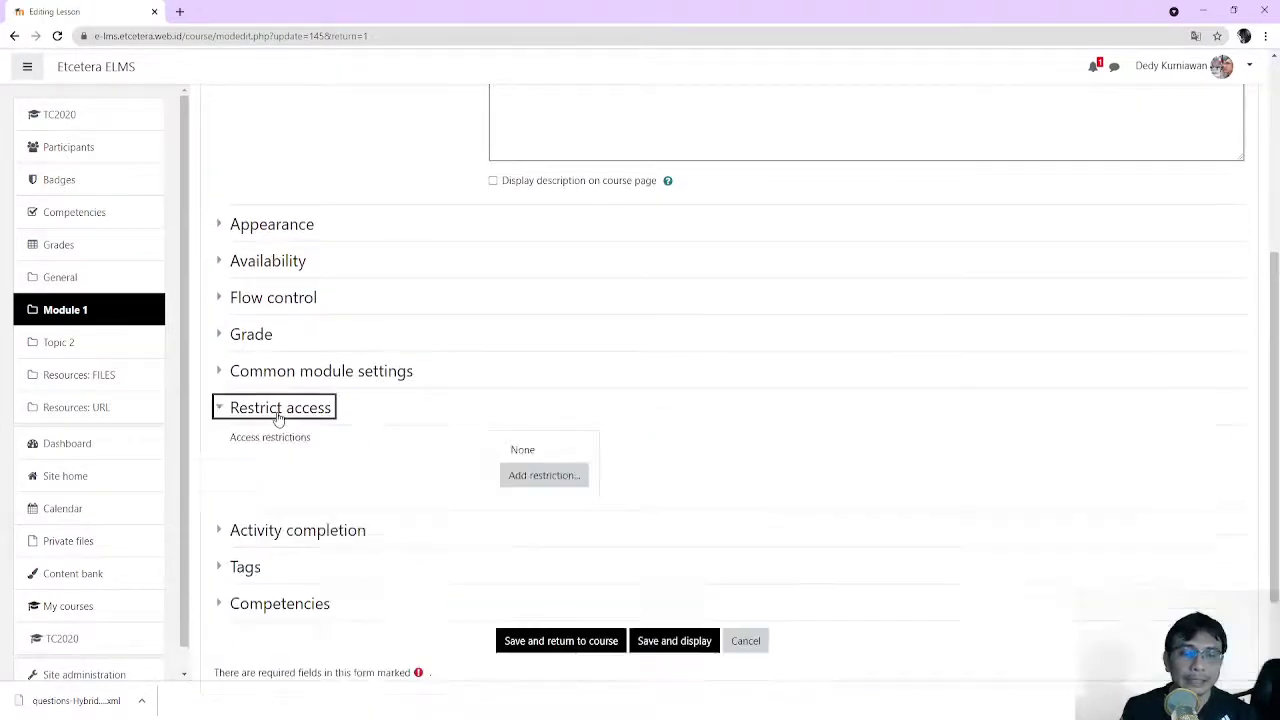
pyautogui.scroll(-2, 369, 408)
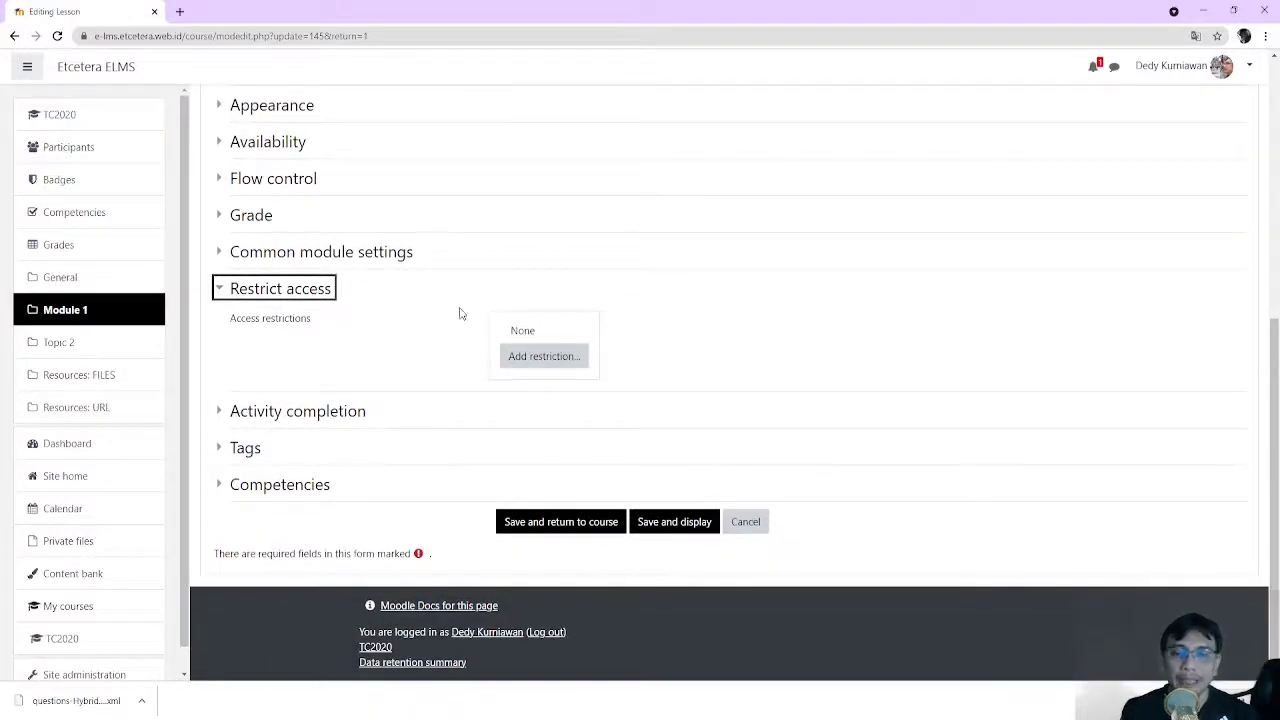
# - Add an activity completion restriction requiring Material 1, then save the lesson
pyautogui.click(534, 360)
pyautogui.click(545, 262)
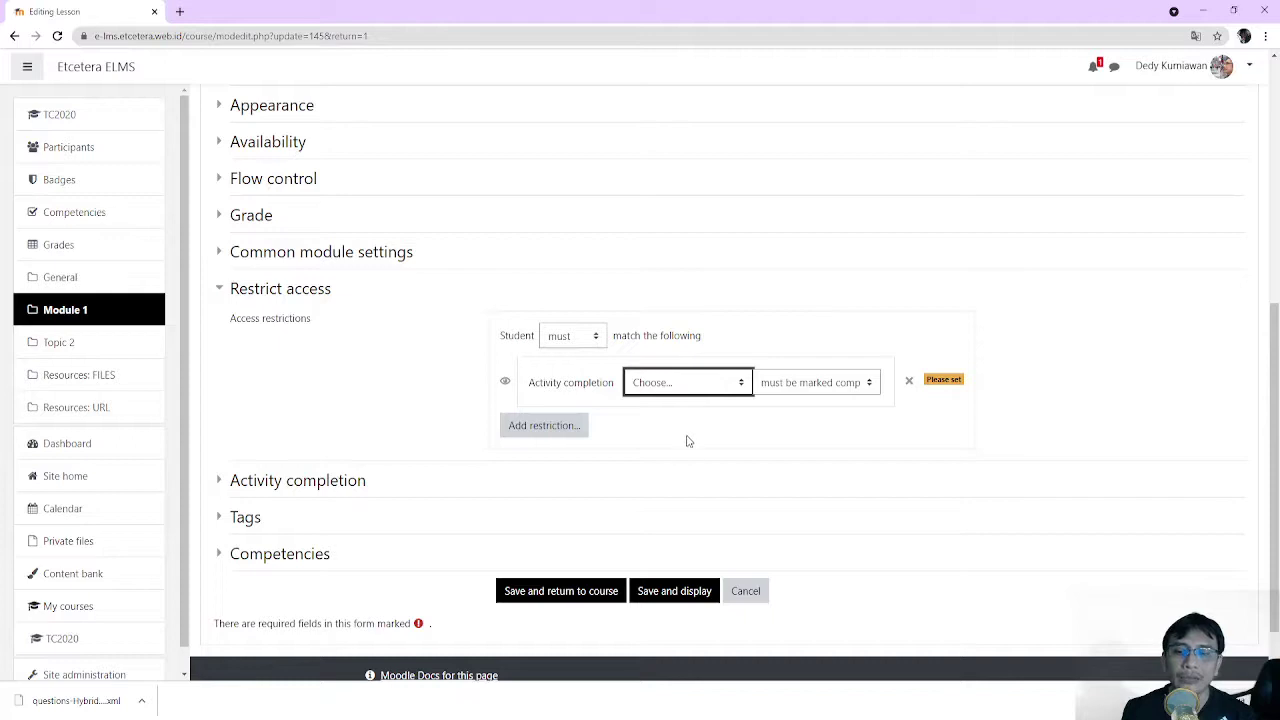
pyautogui.press('Down')
pyautogui.scroll(-1, 734, 440)
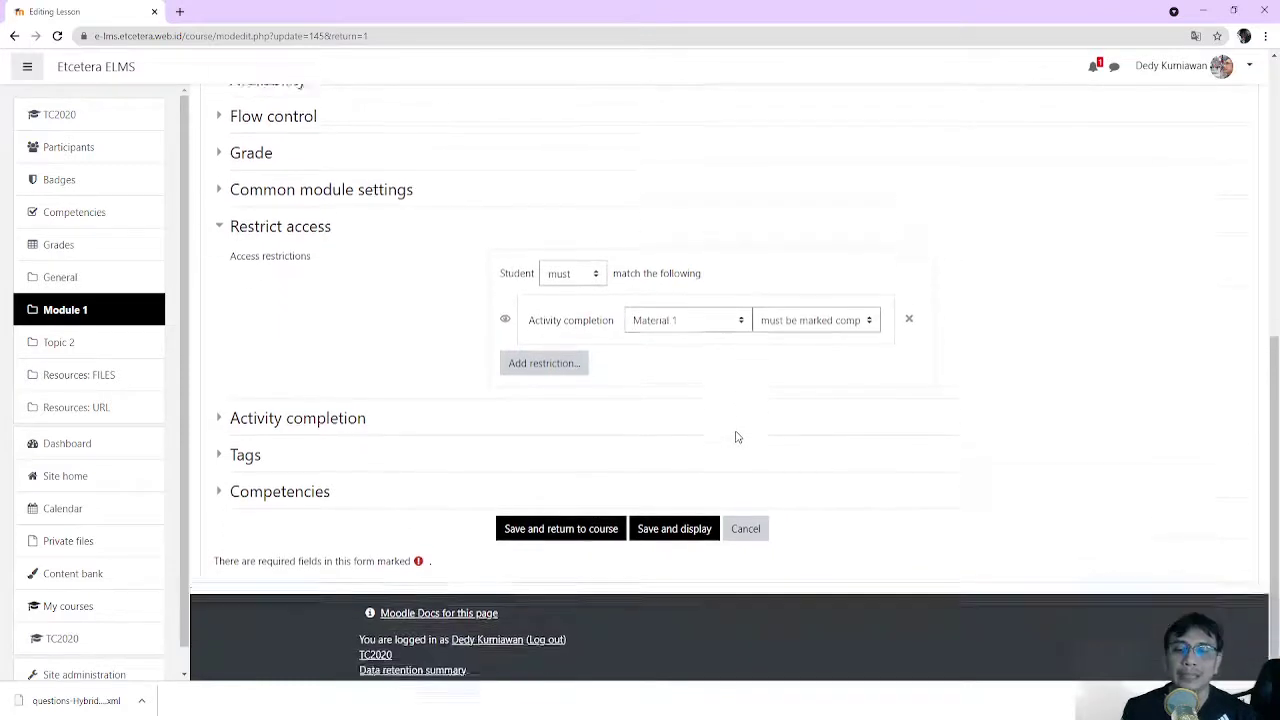
pyautogui.click(590, 522)
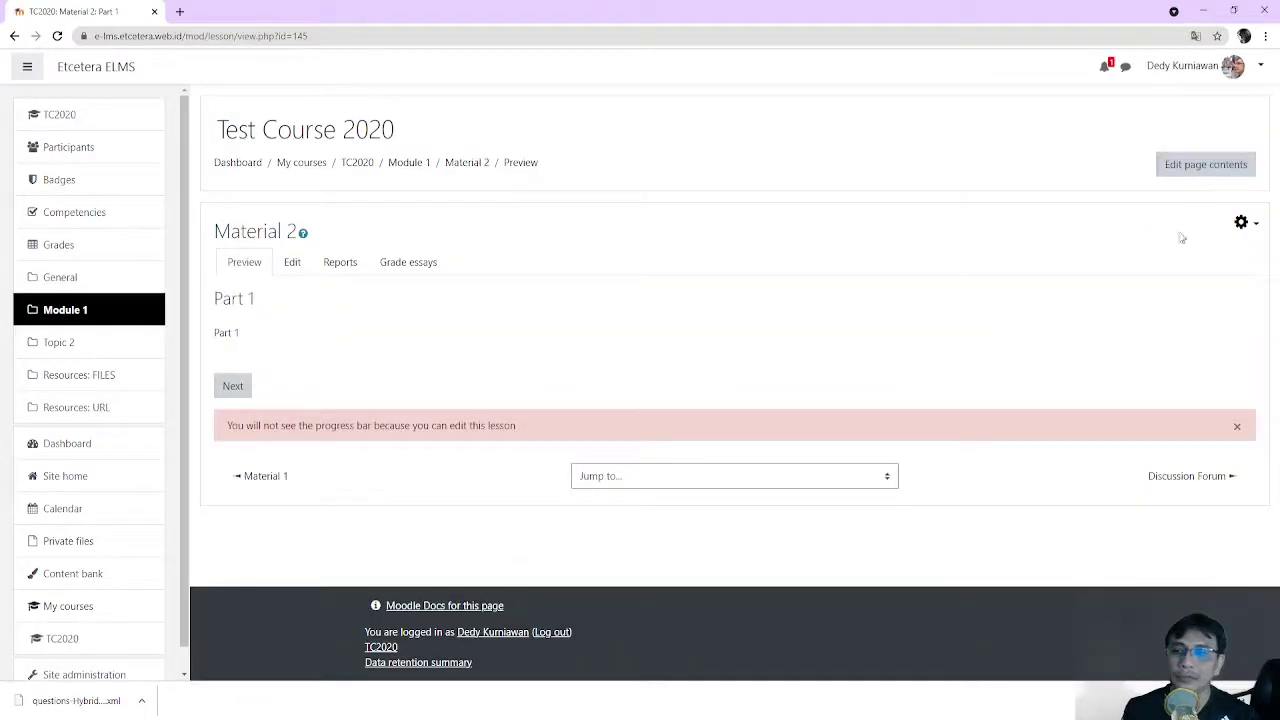
# - In Material 2's settings, set completion tracking to 'Show activity as complete when conditions are met'
pyautogui.click(1240, 224)
pyautogui.click(1238, 249)
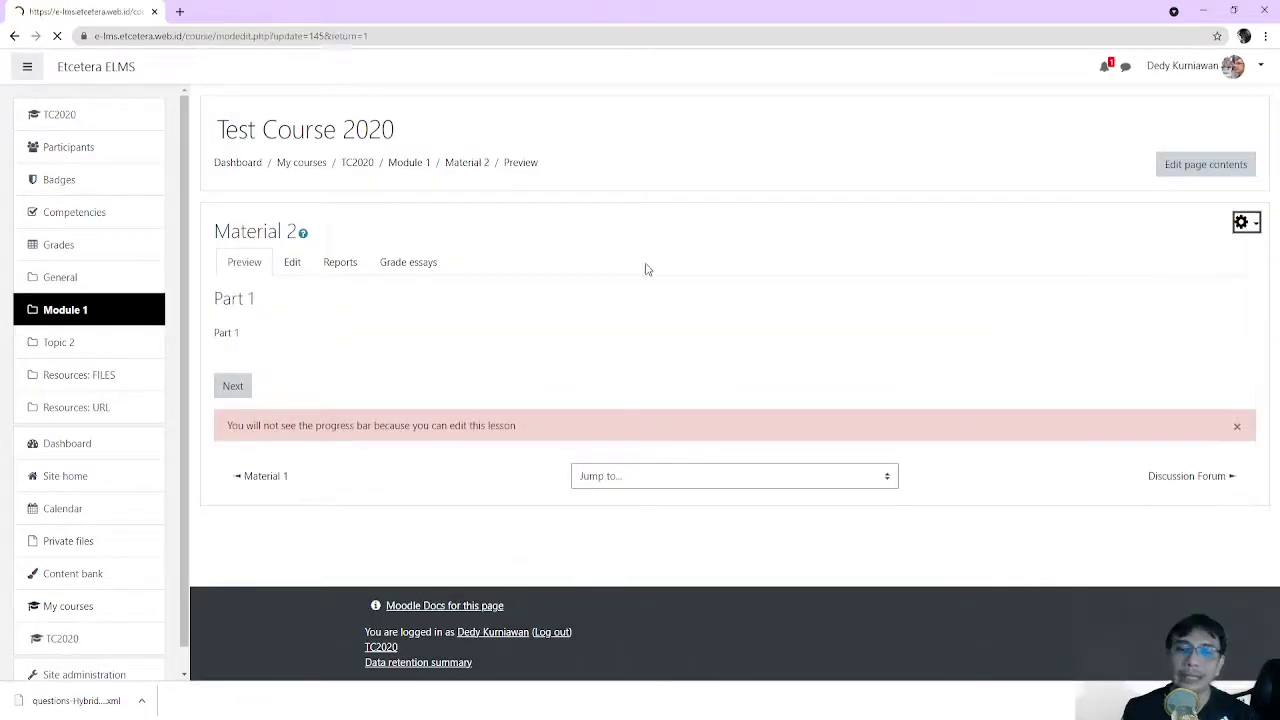
pyautogui.scroll(-4, 646, 268)
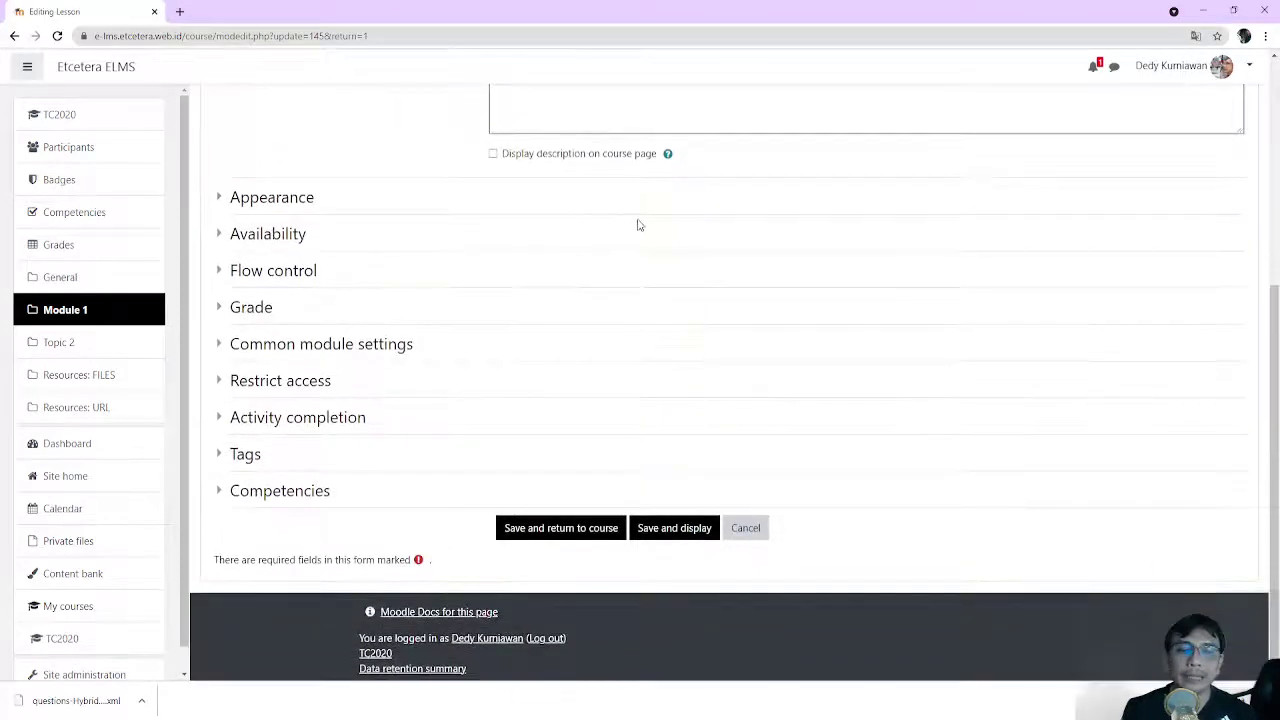
pyautogui.click(268, 418)
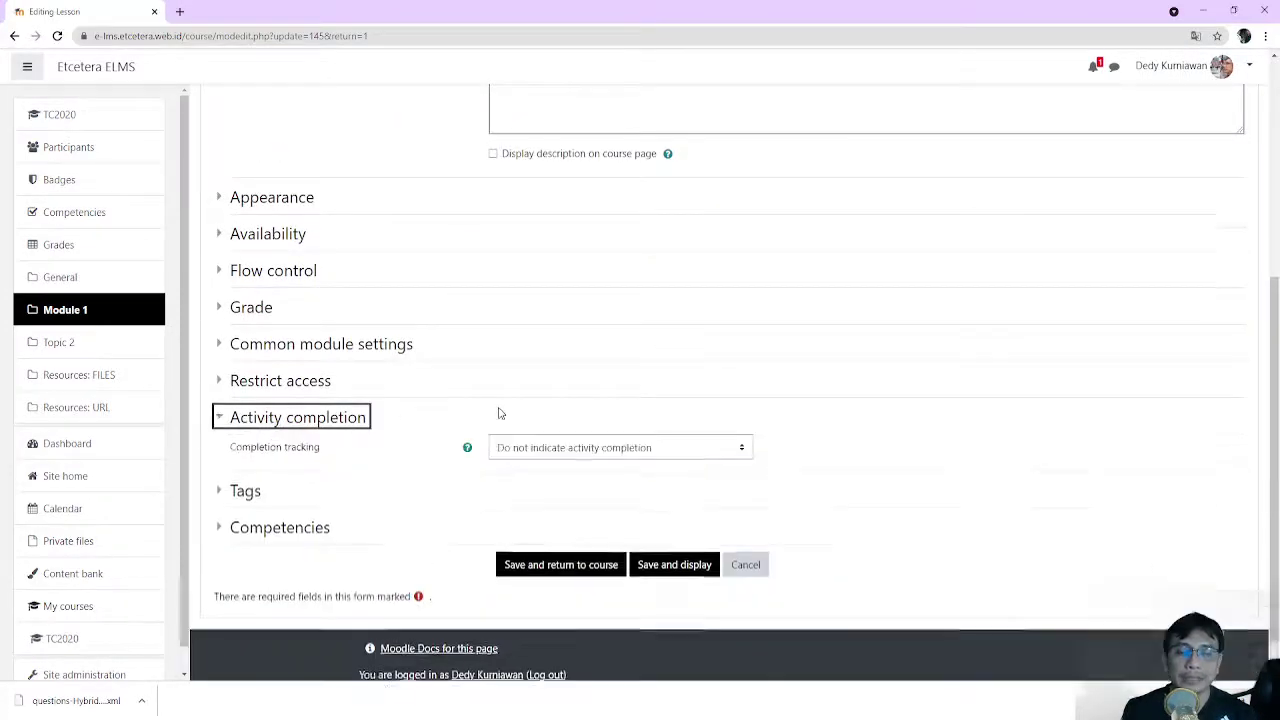
pyautogui.click(541, 408)
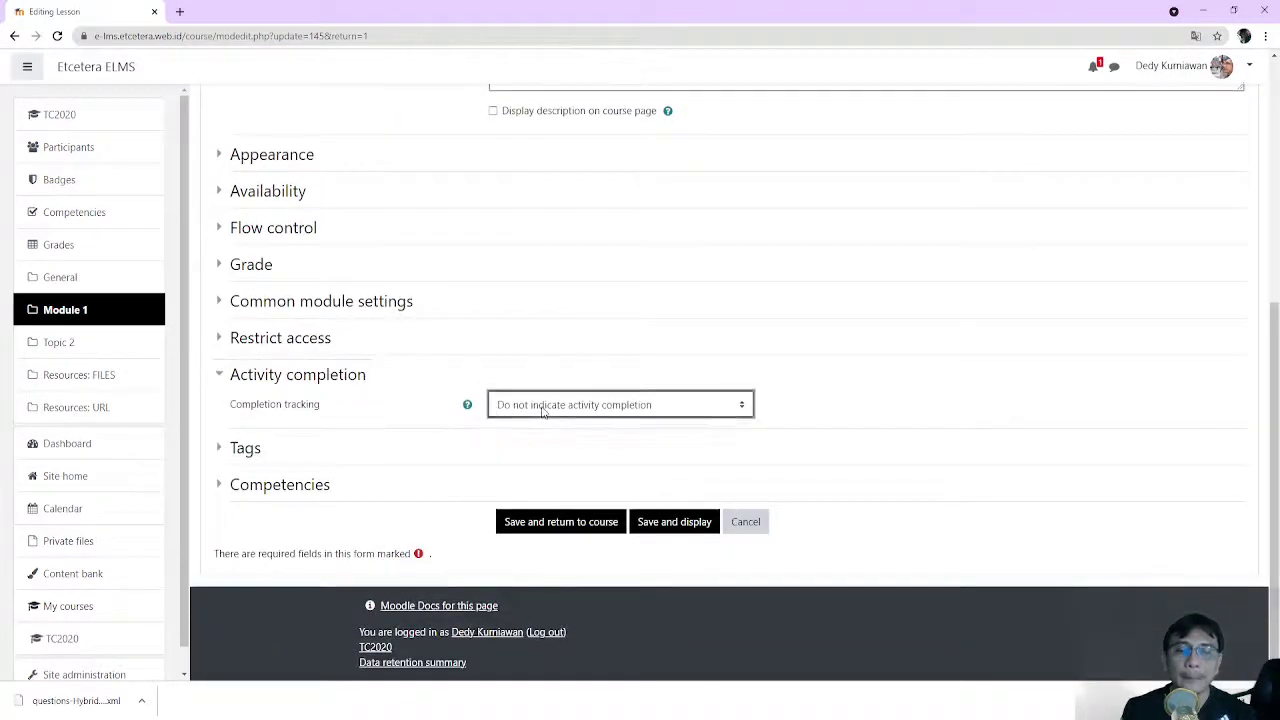
pyautogui.click(587, 447)
pyautogui.click(968, 400)
pyautogui.scroll(-3, 968, 400)
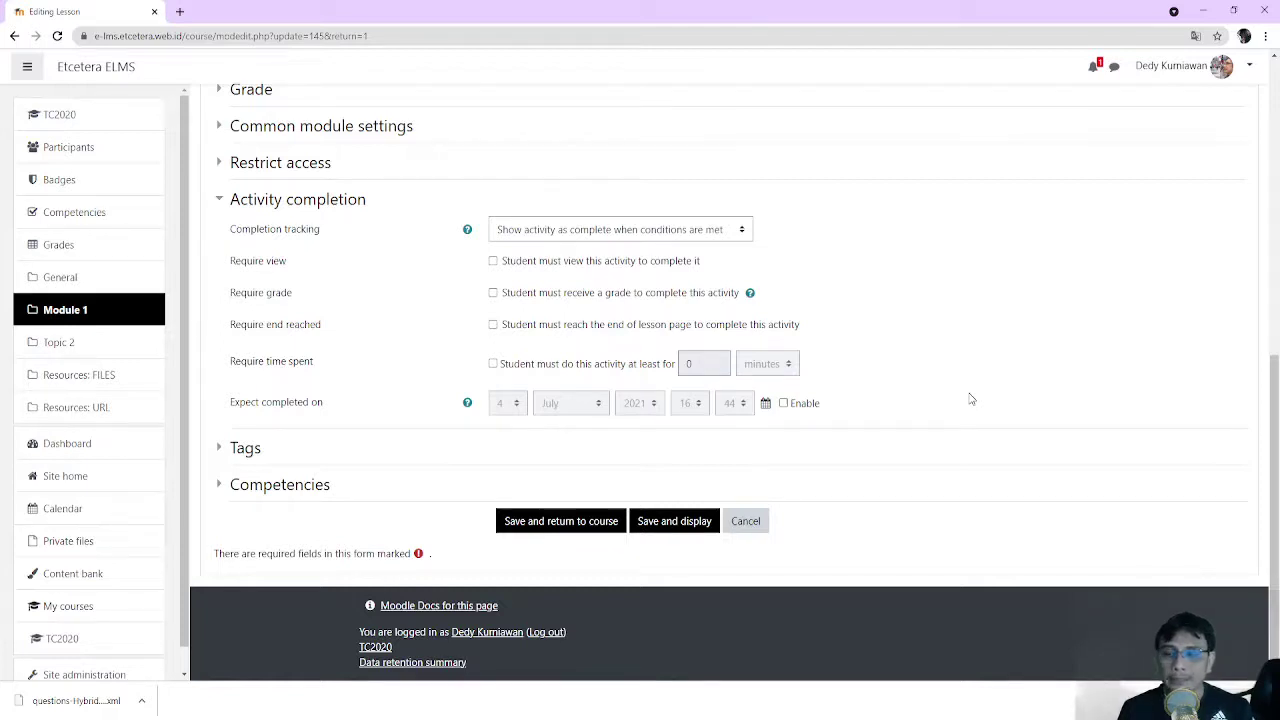
# - Require a view and reaching the end of the lesson, leaving grade and time unticked, and save
pyautogui.click(492, 261)
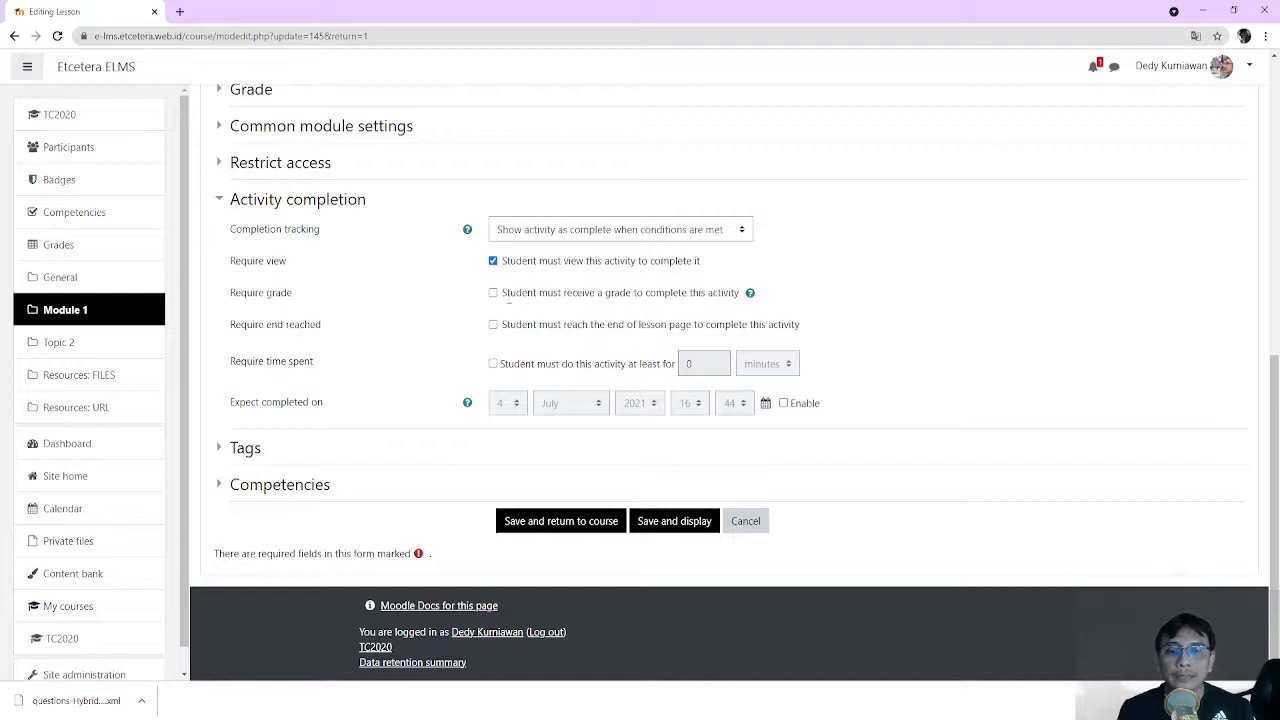
pyautogui.click(492, 293)
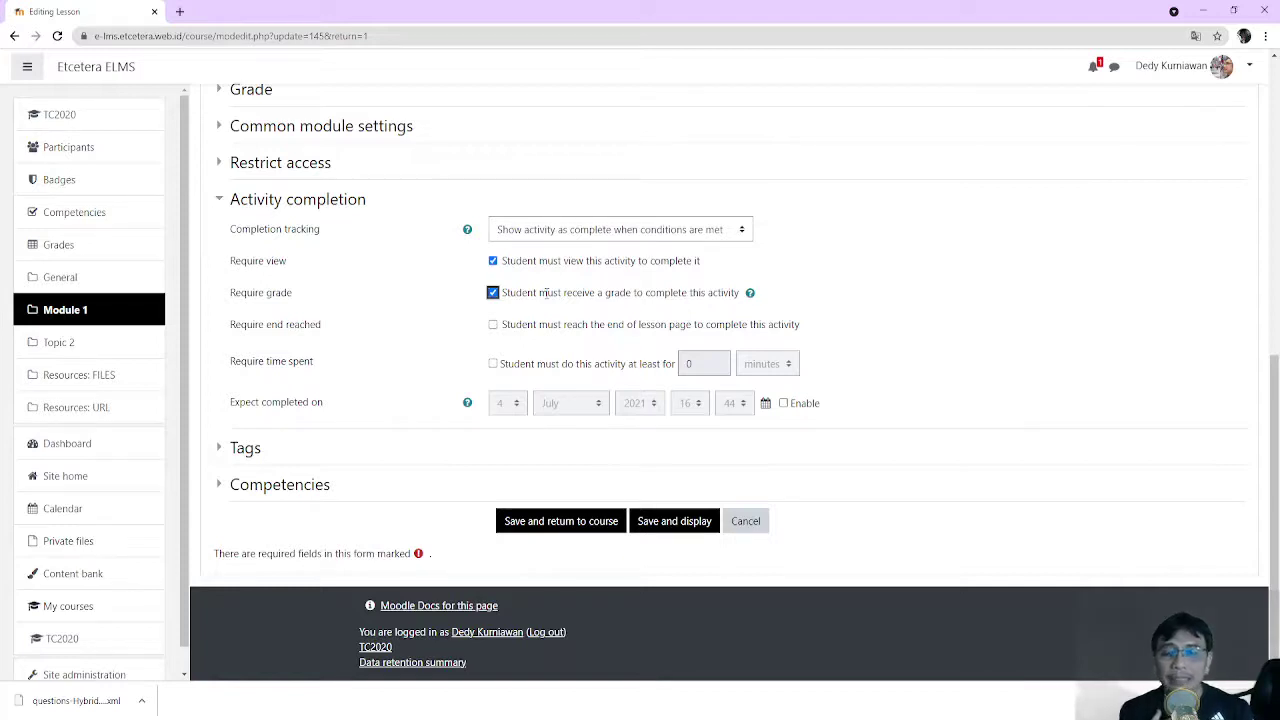
pyautogui.click(493, 292)
pyautogui.click(493, 325)
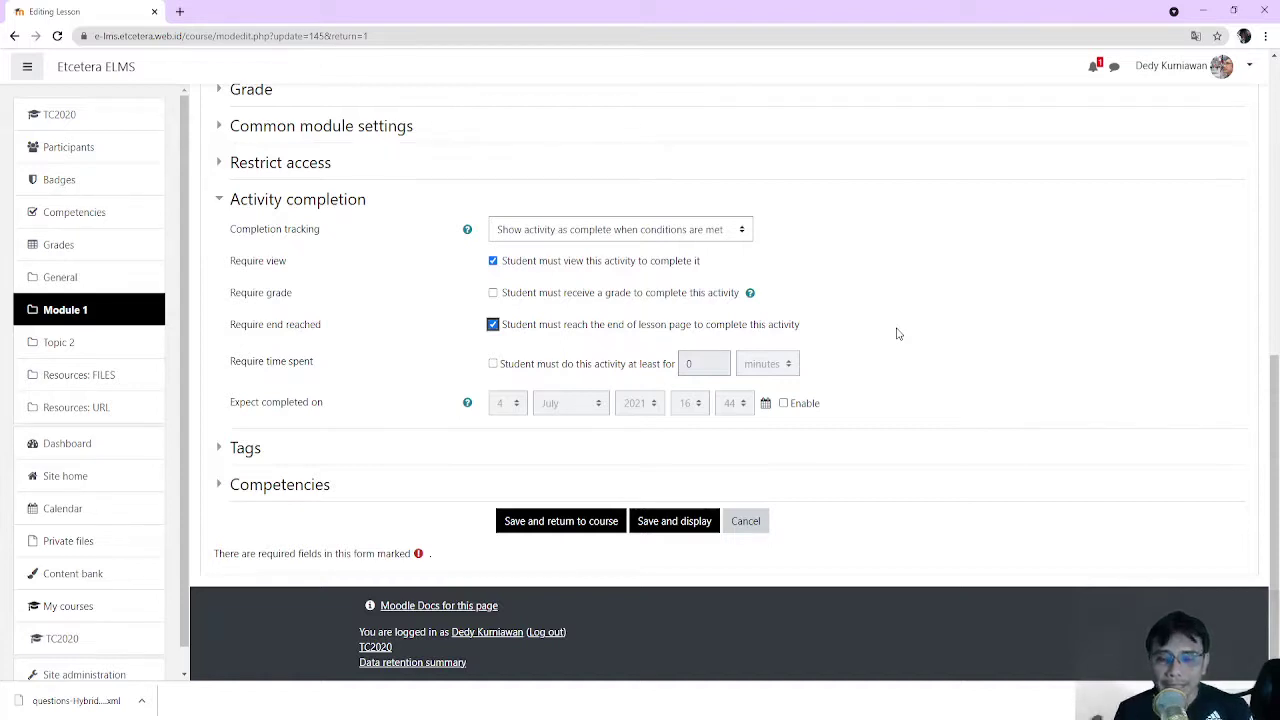
pyautogui.click(493, 364)
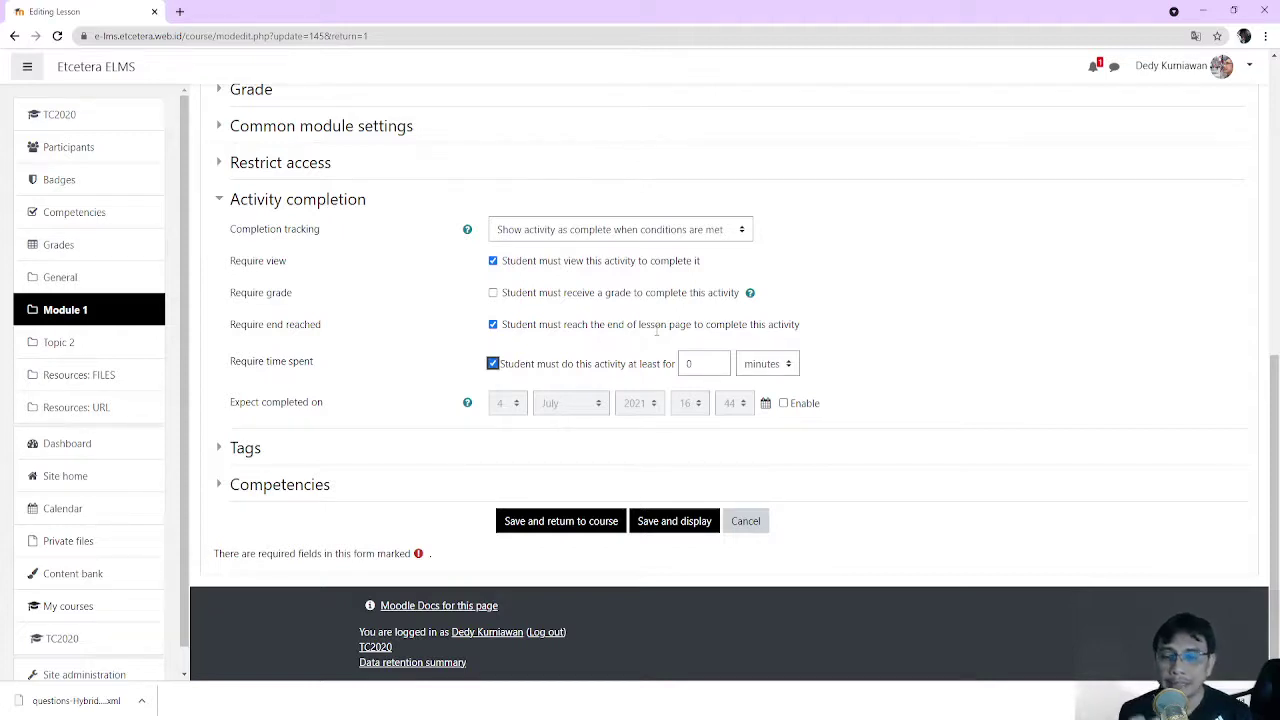
pyautogui.click(493, 364)
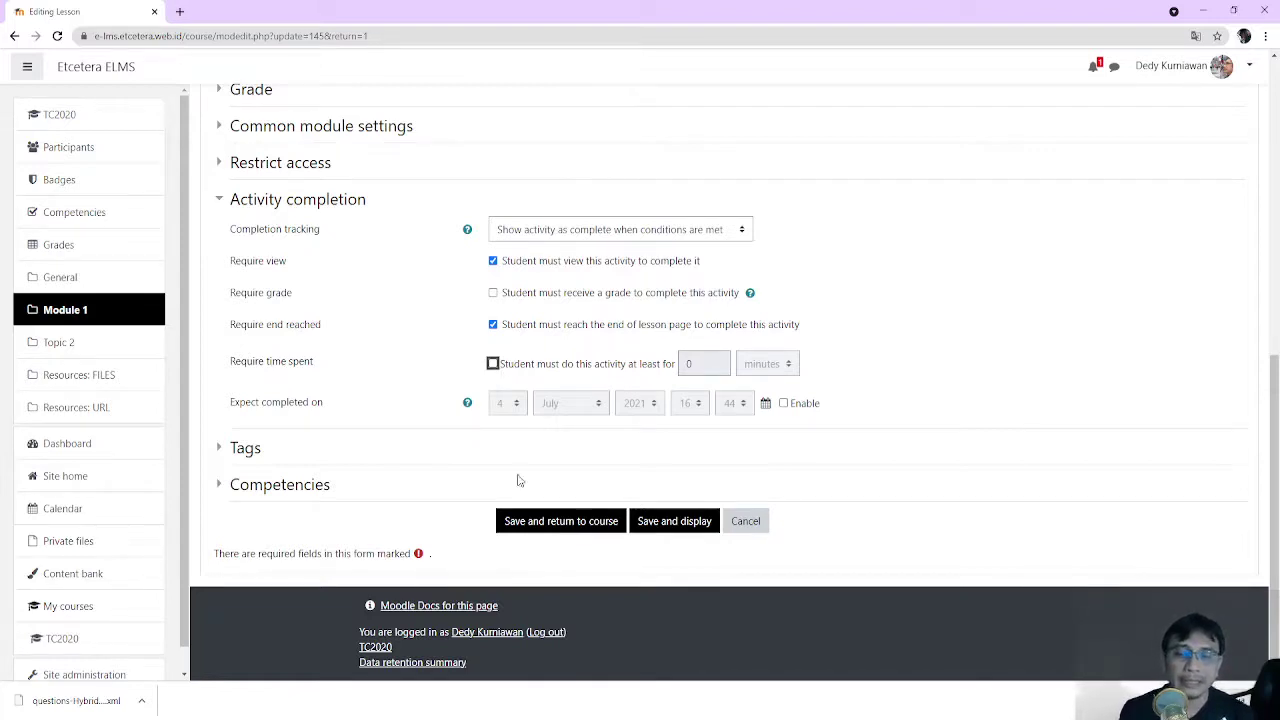
pyautogui.click(493, 364)
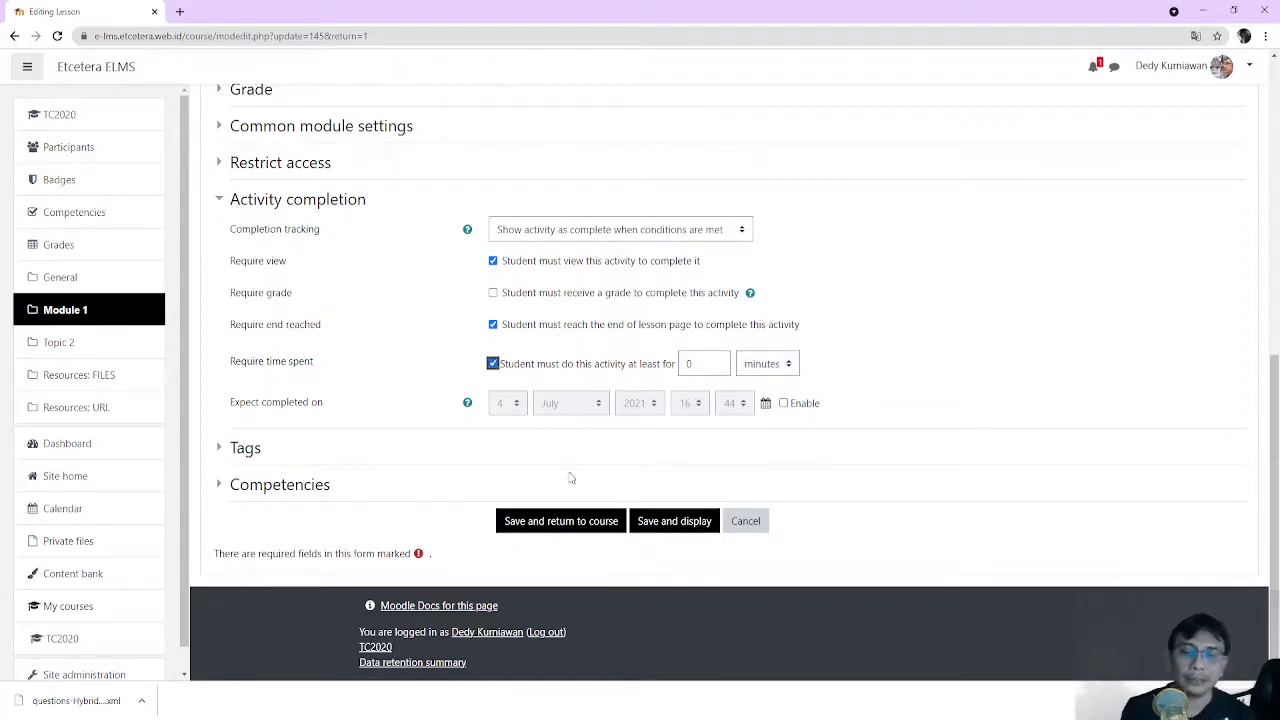
pyautogui.click(493, 364)
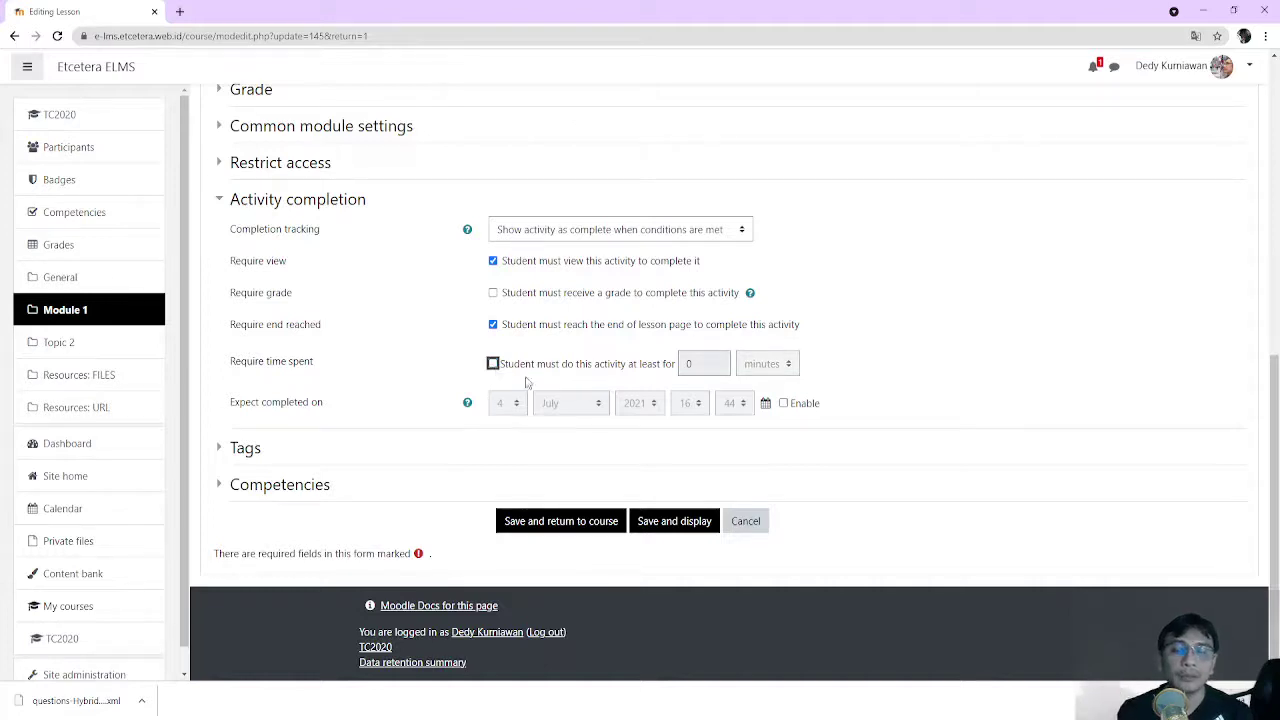
pyautogui.click(593, 533)
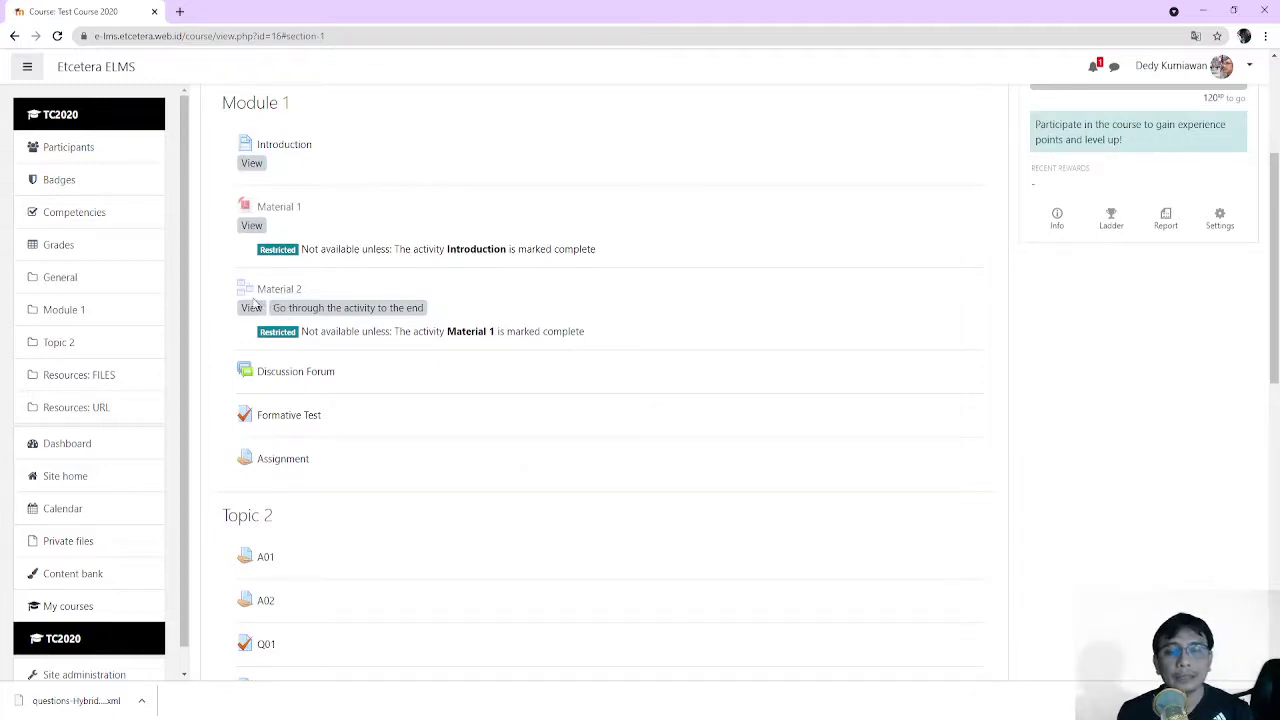
# - Scroll the course page and open the Module 1 Discussion Forum
pyautogui.scroll(-1, 241, 288)
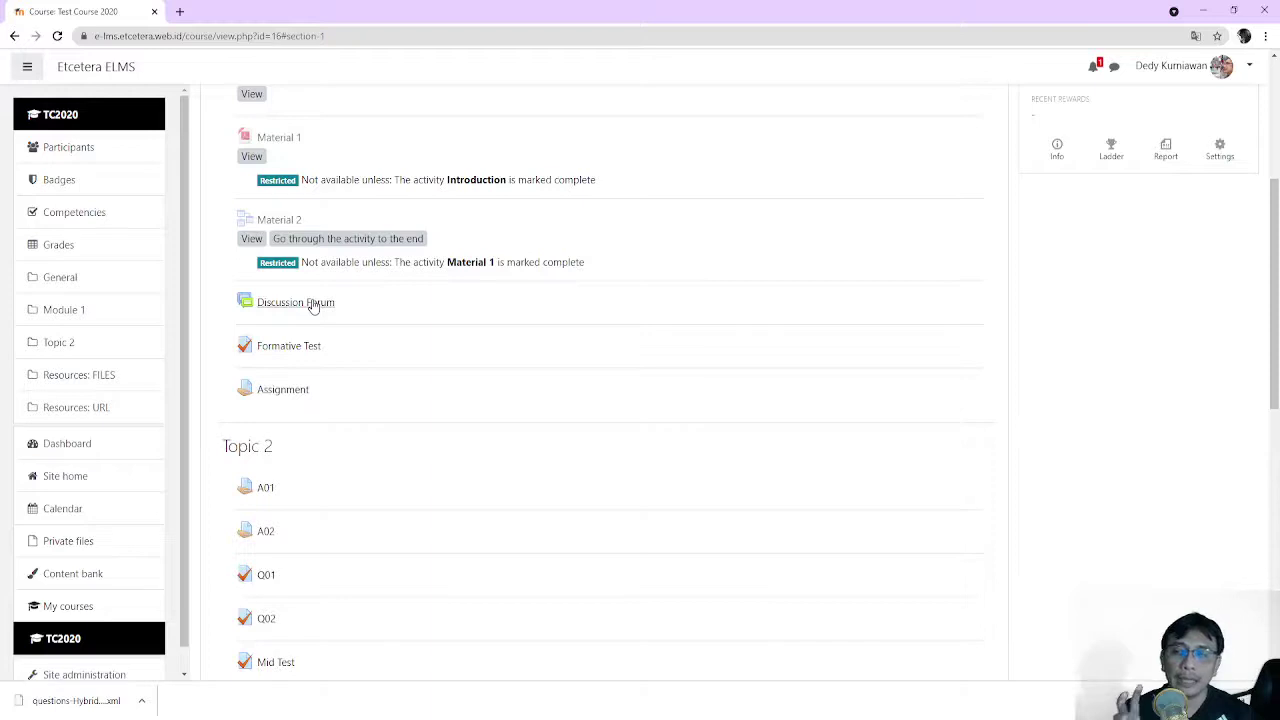
pyautogui.click(313, 306)
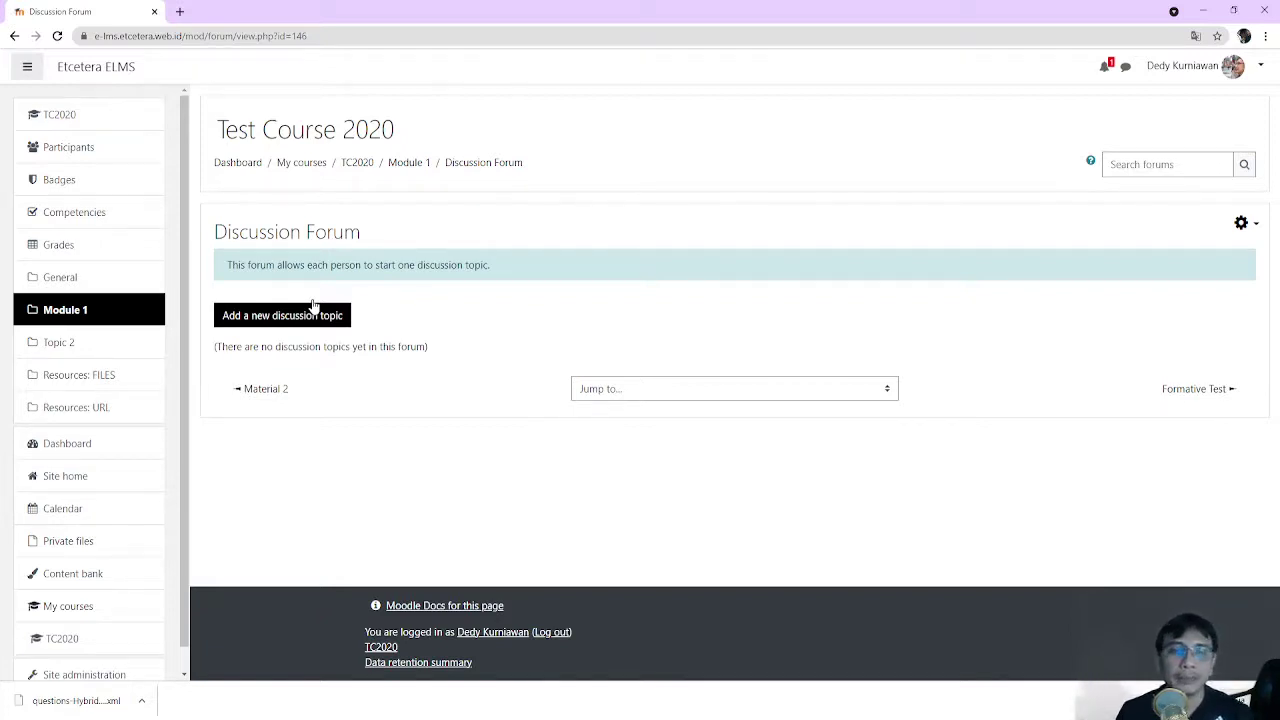
# - In the forum's settings, add an activity completion restriction requiring Material 2
pyautogui.click(1256, 228)
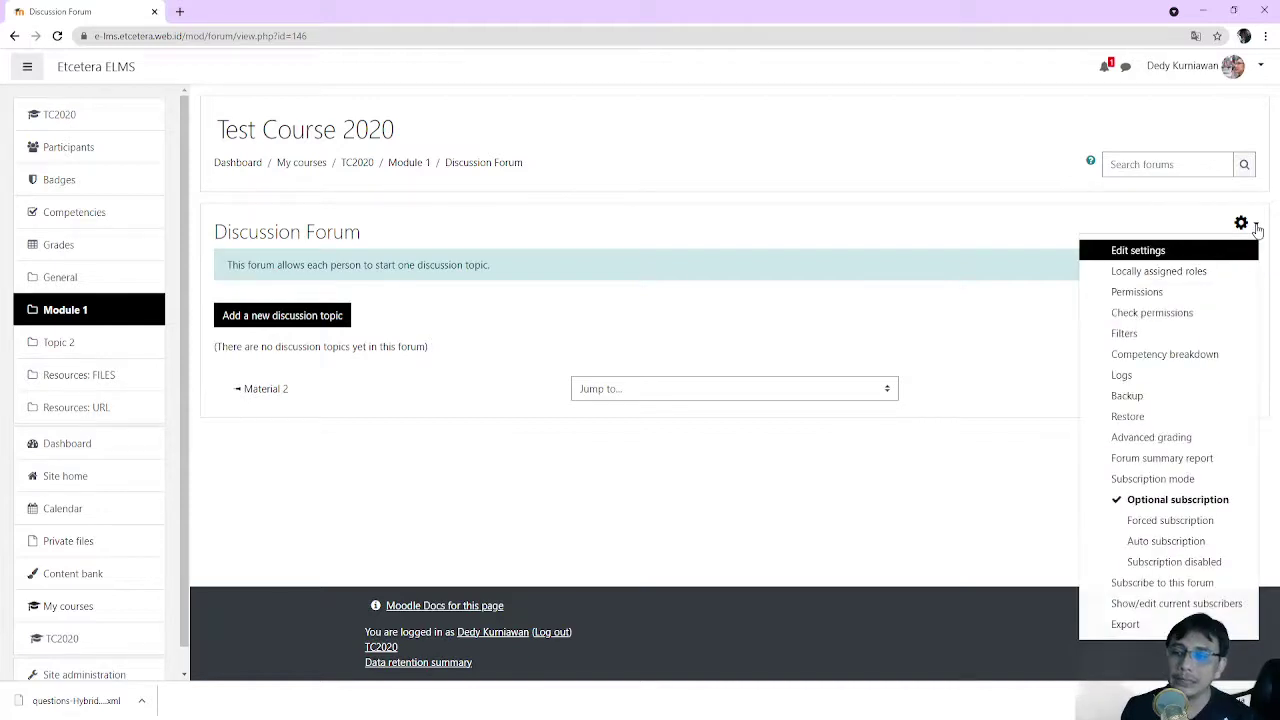
pyautogui.click(1195, 252)
pyautogui.scroll(-5, 723, 374)
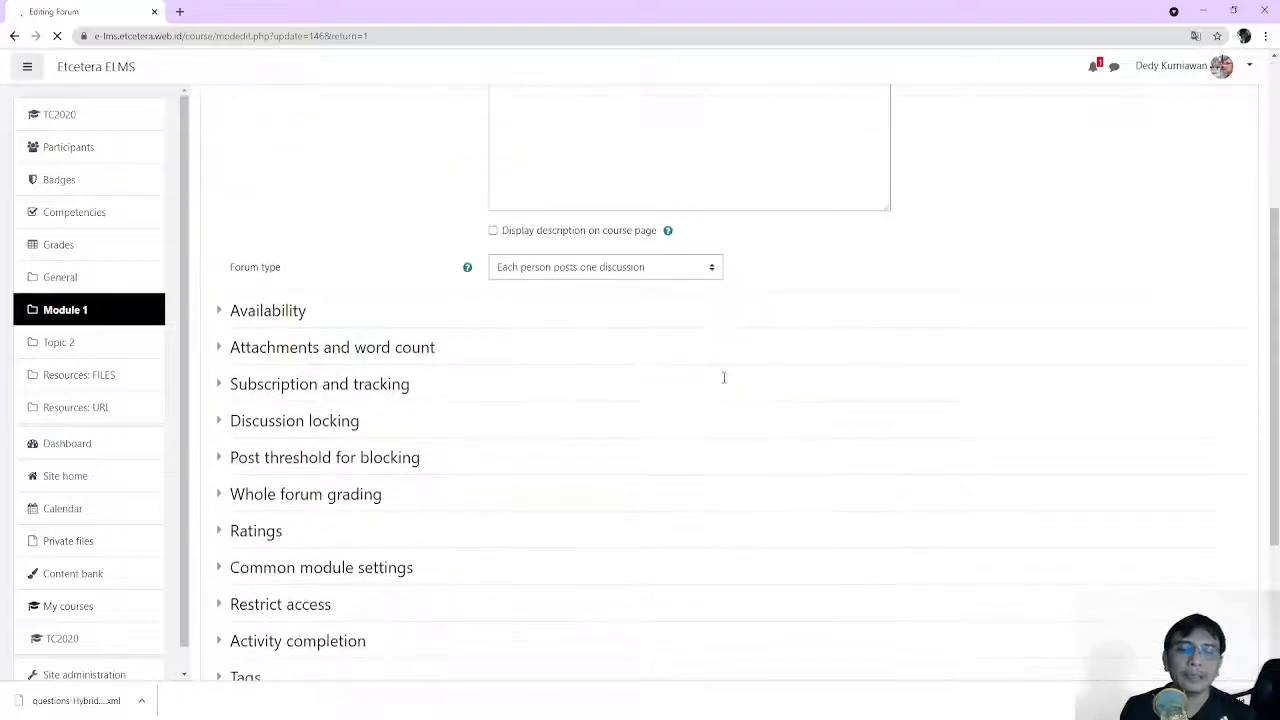
pyautogui.scroll(2, 328, 297)
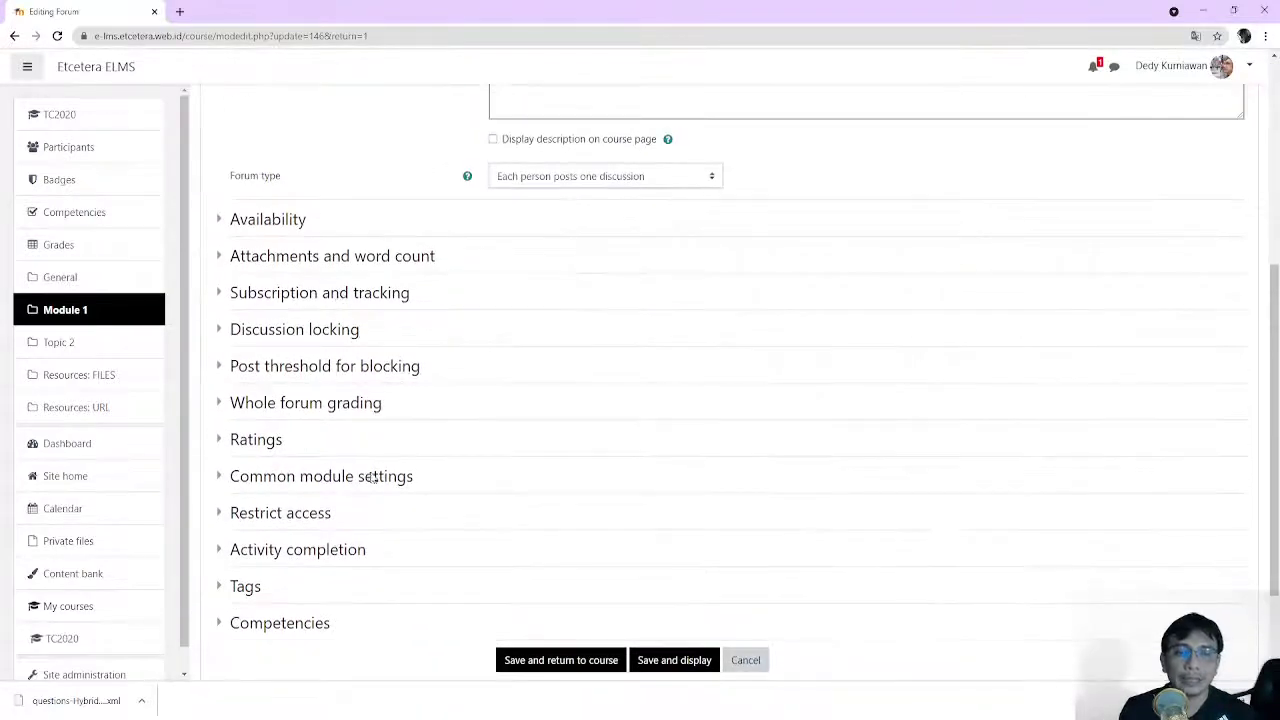
pyautogui.scroll(-1, 366, 568)
pyautogui.click(300, 444)
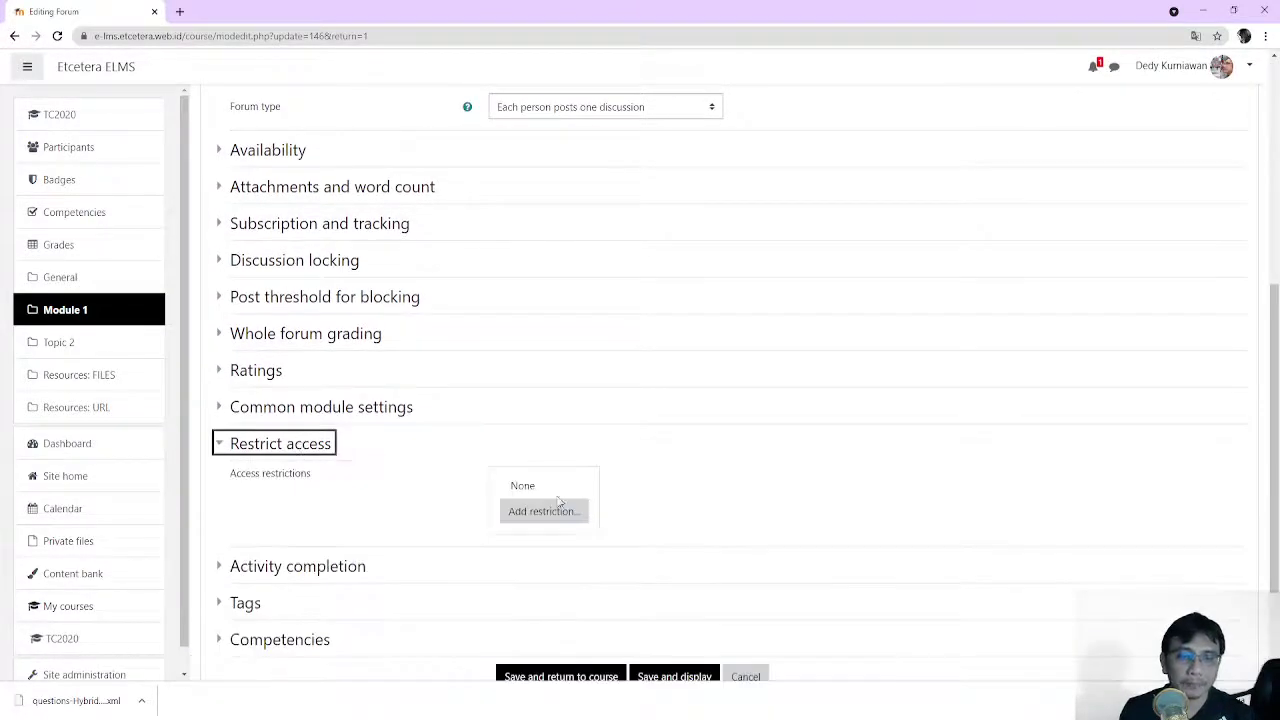
pyautogui.click(549, 514)
pyautogui.click(584, 268)
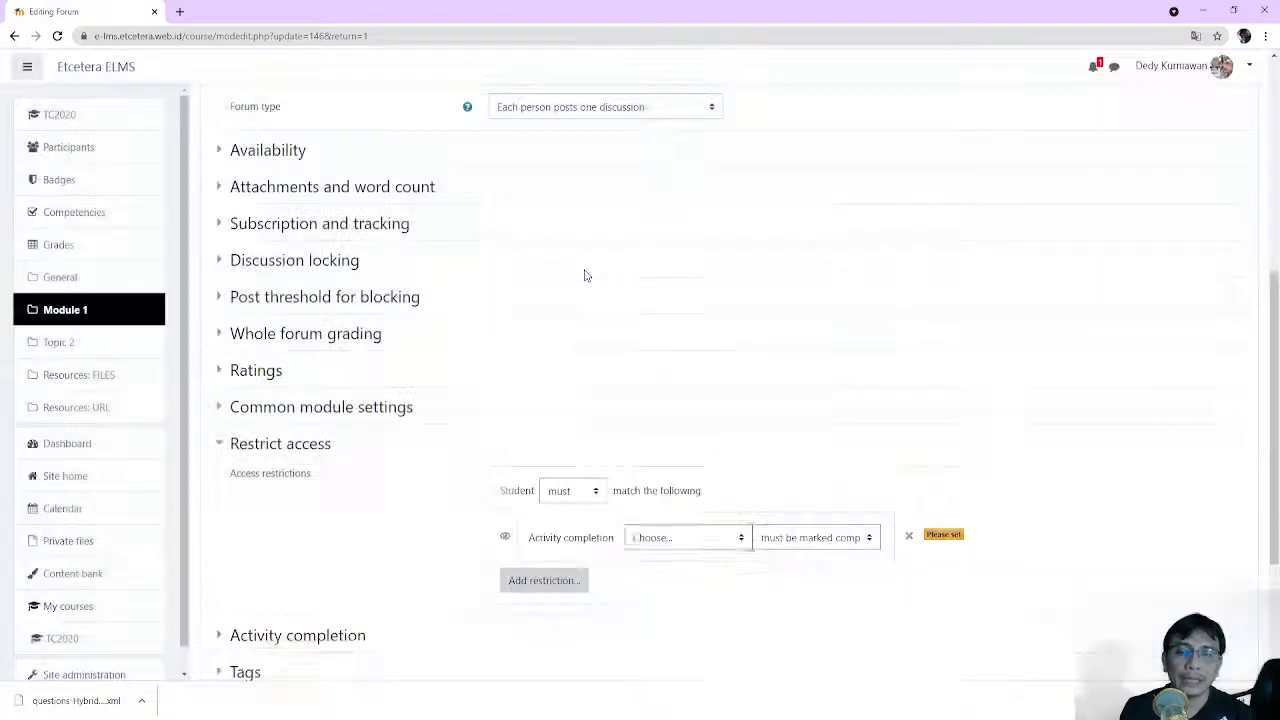
pyautogui.scroll(-2, 621, 388)
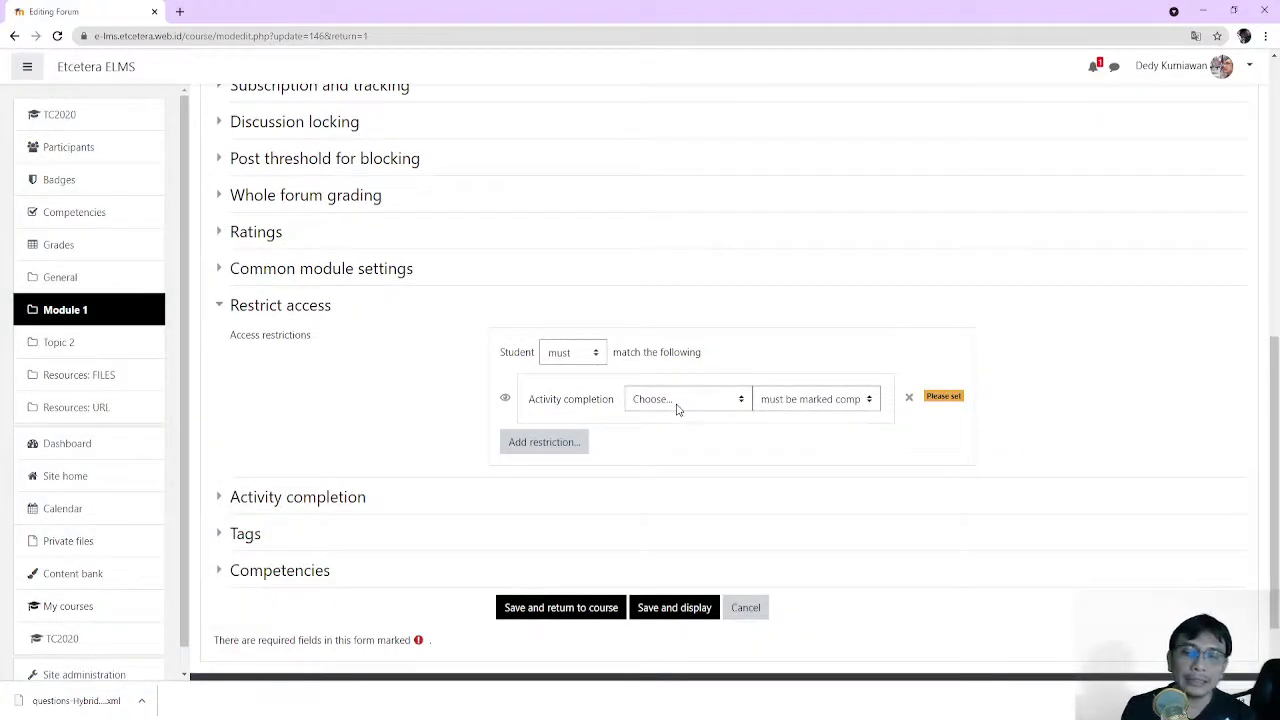
pyautogui.click(680, 480)
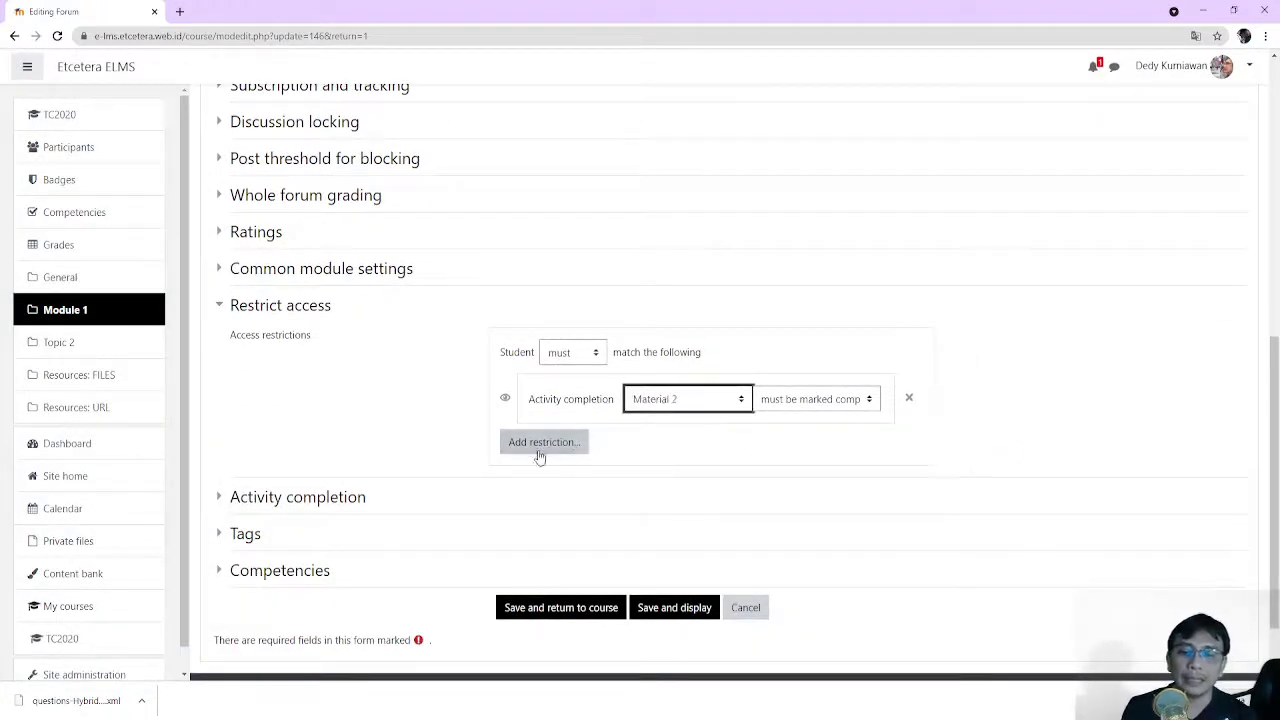
# - Set the forum's completion tracking to 'Show activity as complete when conditions are met'
pyautogui.scroll(-1, 619, 497)
pyautogui.scroll(-1, 619, 497)
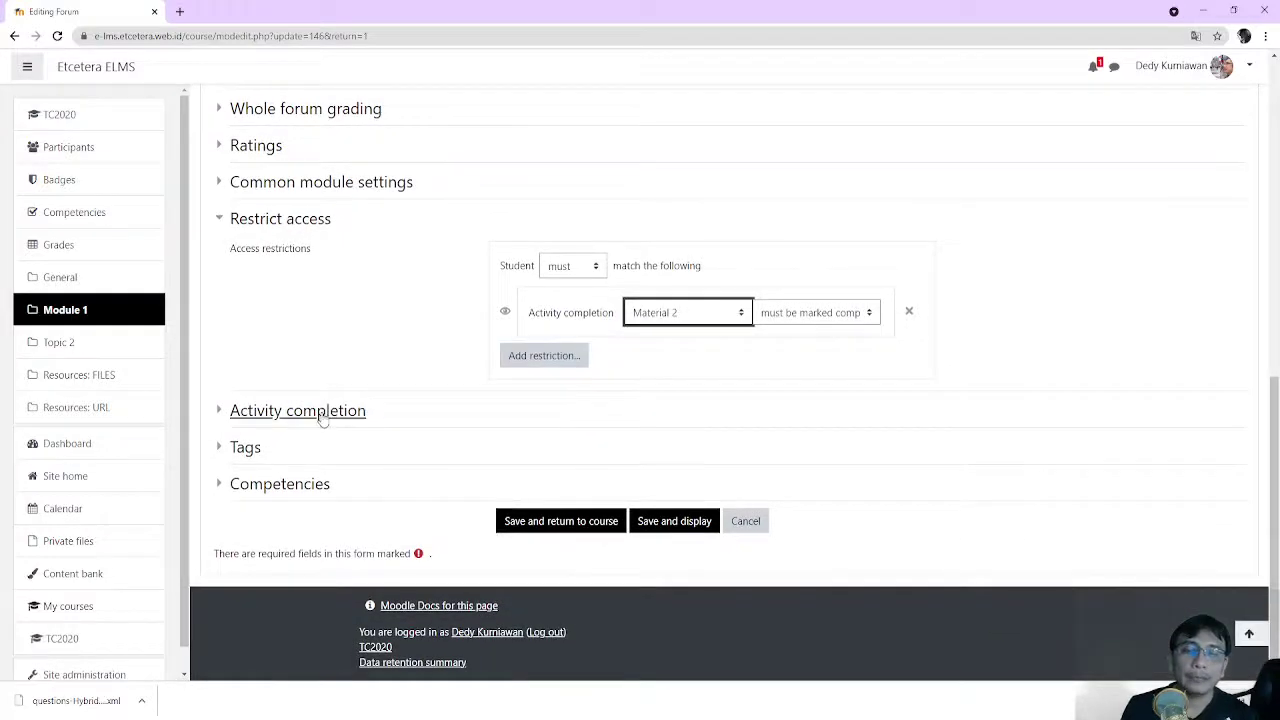
pyautogui.click(322, 412)
pyautogui.scroll(-1, 646, 380)
pyautogui.click(645, 404)
pyautogui.click(652, 460)
# - Require students to view the forum, leaving the grade requirement unchanged
pyautogui.scroll(-2, 657, 450)
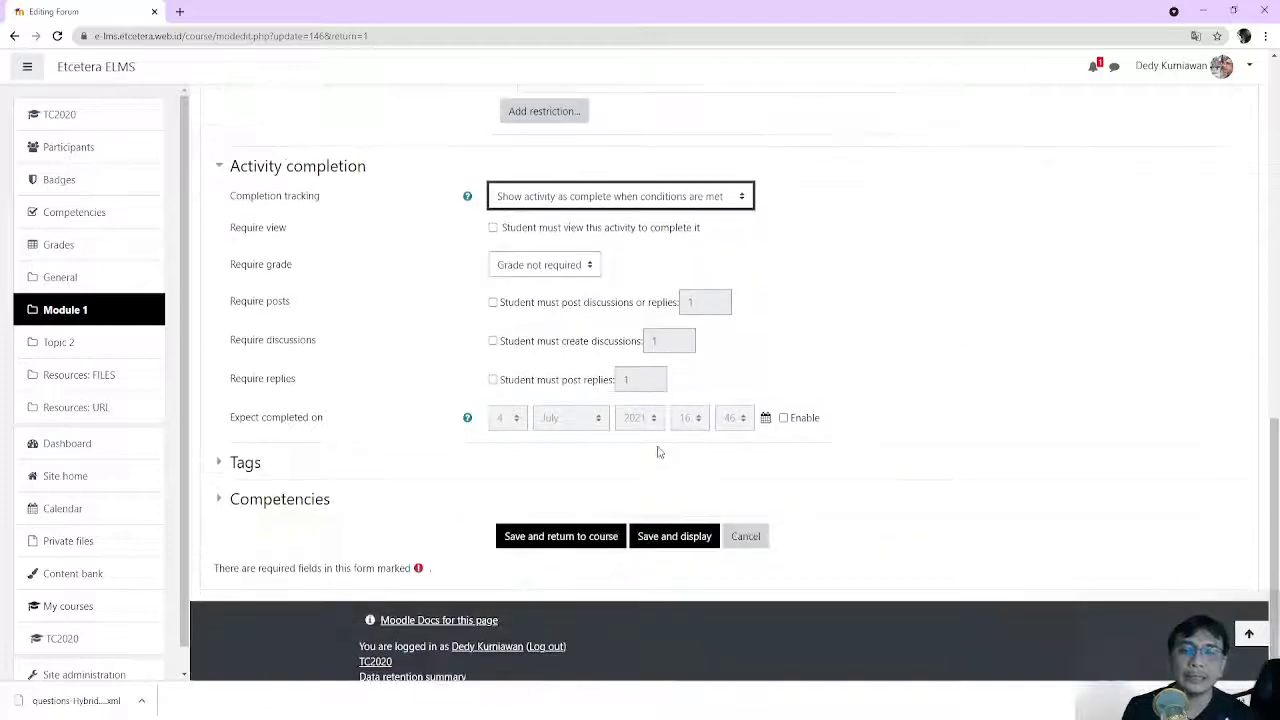
pyautogui.click(492, 227)
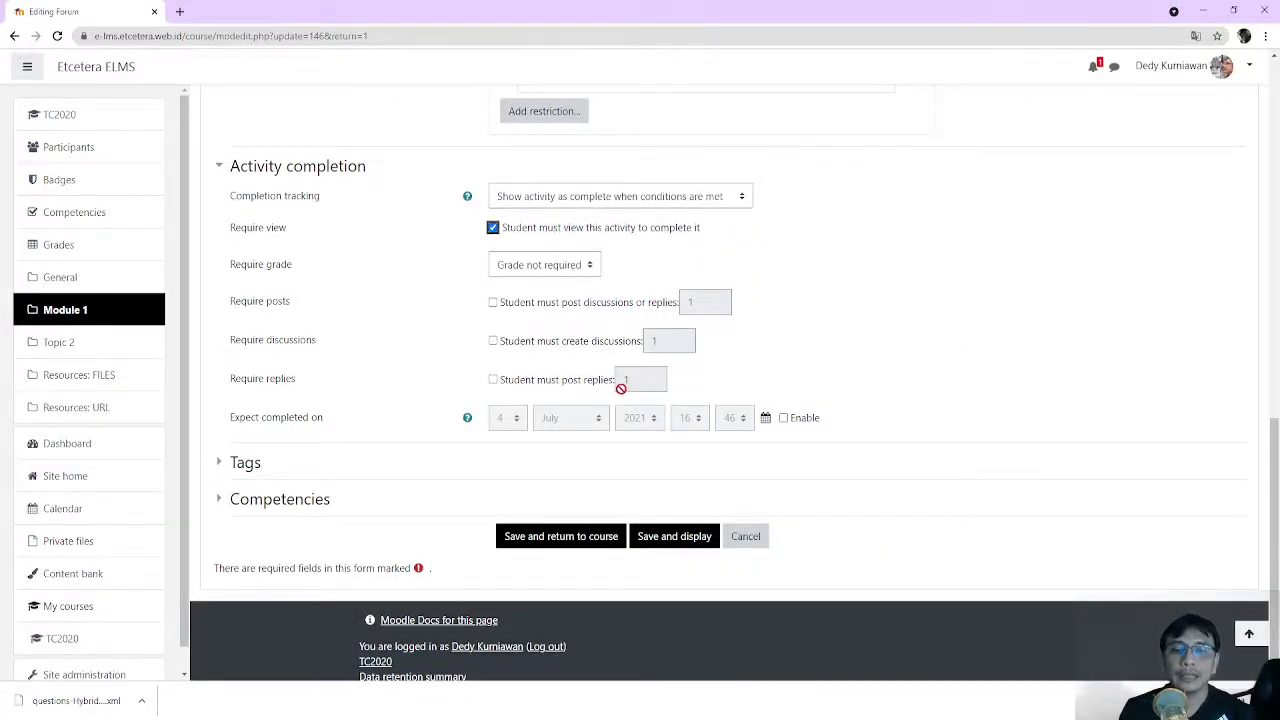
pyautogui.click(547, 268)
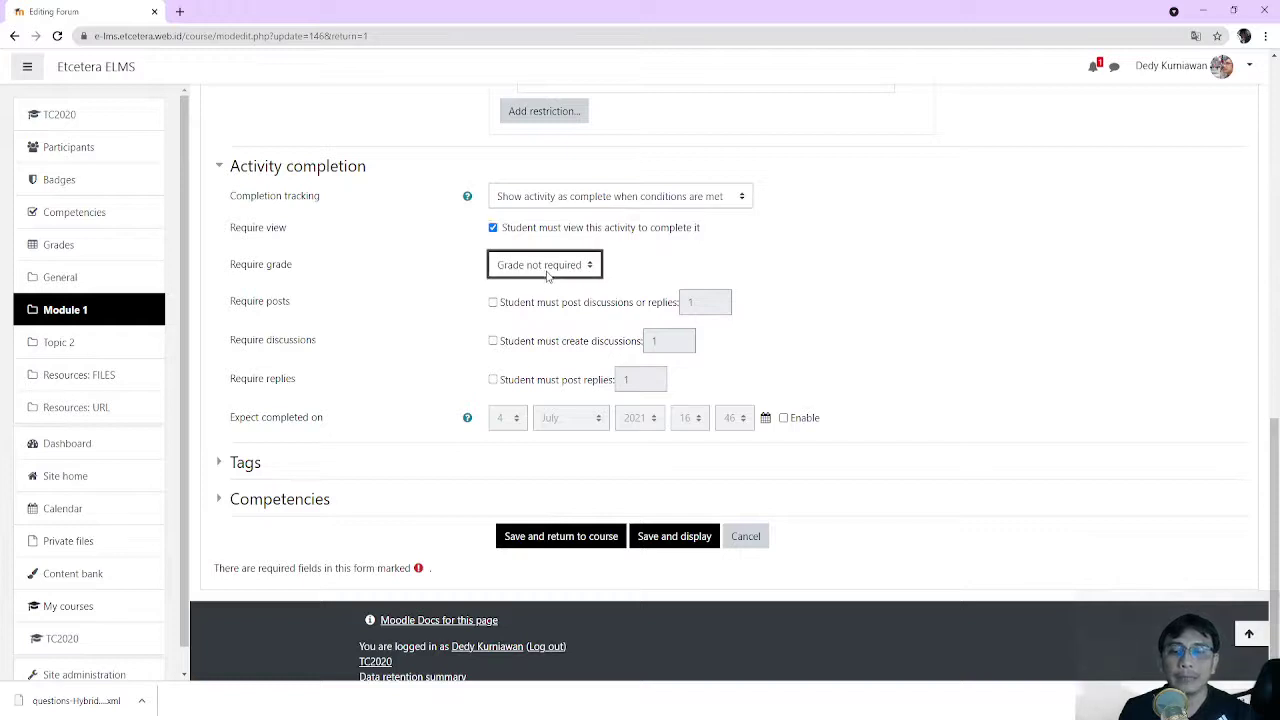
pyautogui.click(642, 276)
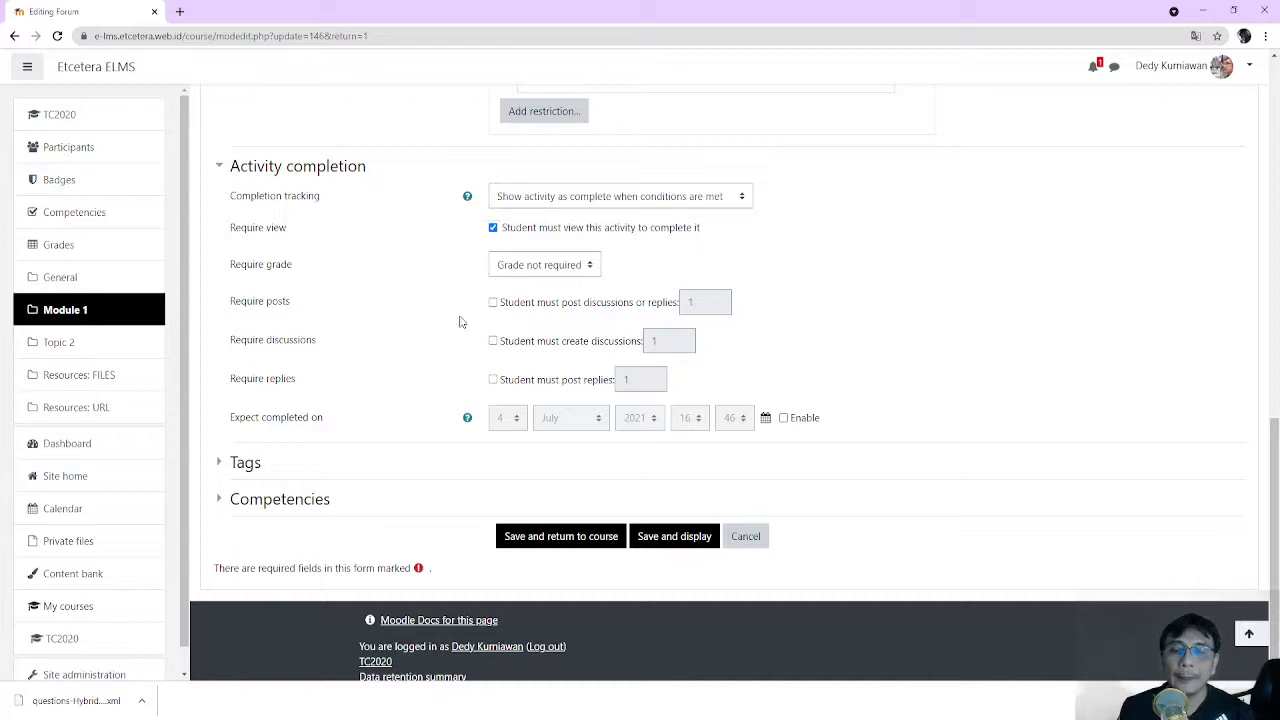
# - Require 1 started discussion and 2 replies instead of a posts count, and save to the course
pyautogui.click(492, 302)
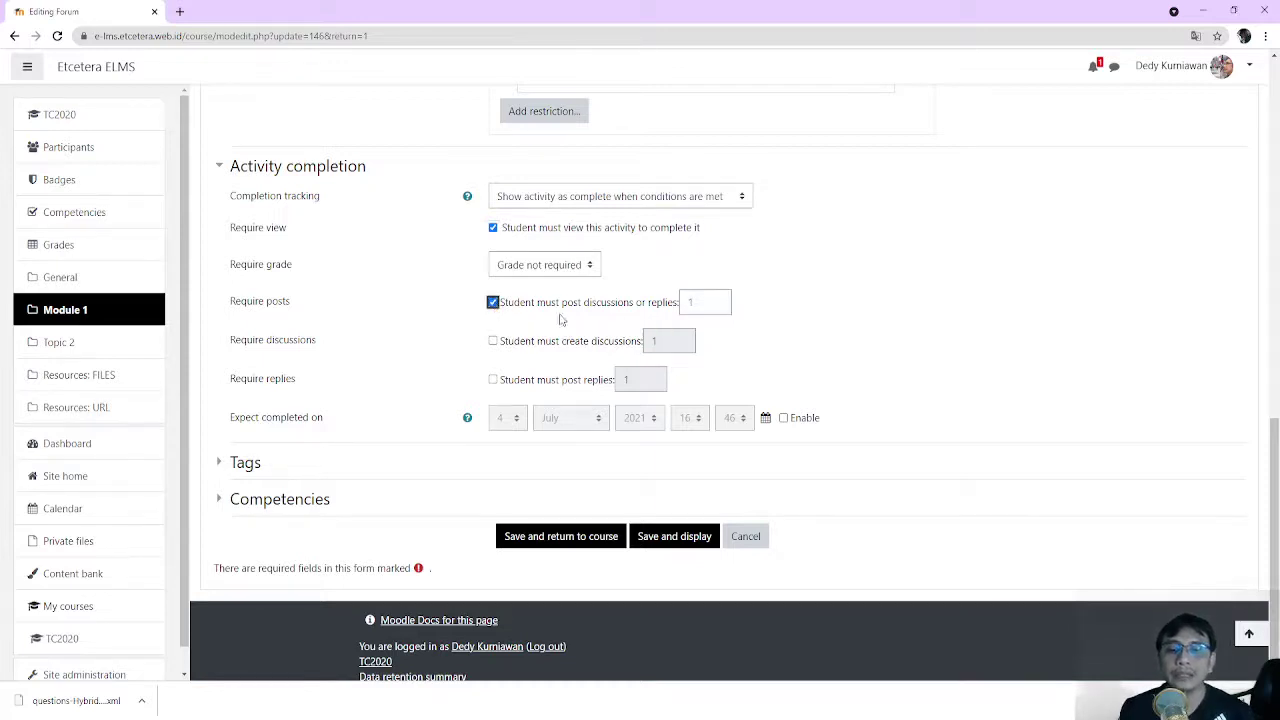
pyautogui.doubleClick(712, 302)
pyautogui.click(492, 303)
pyautogui.click(500, 343)
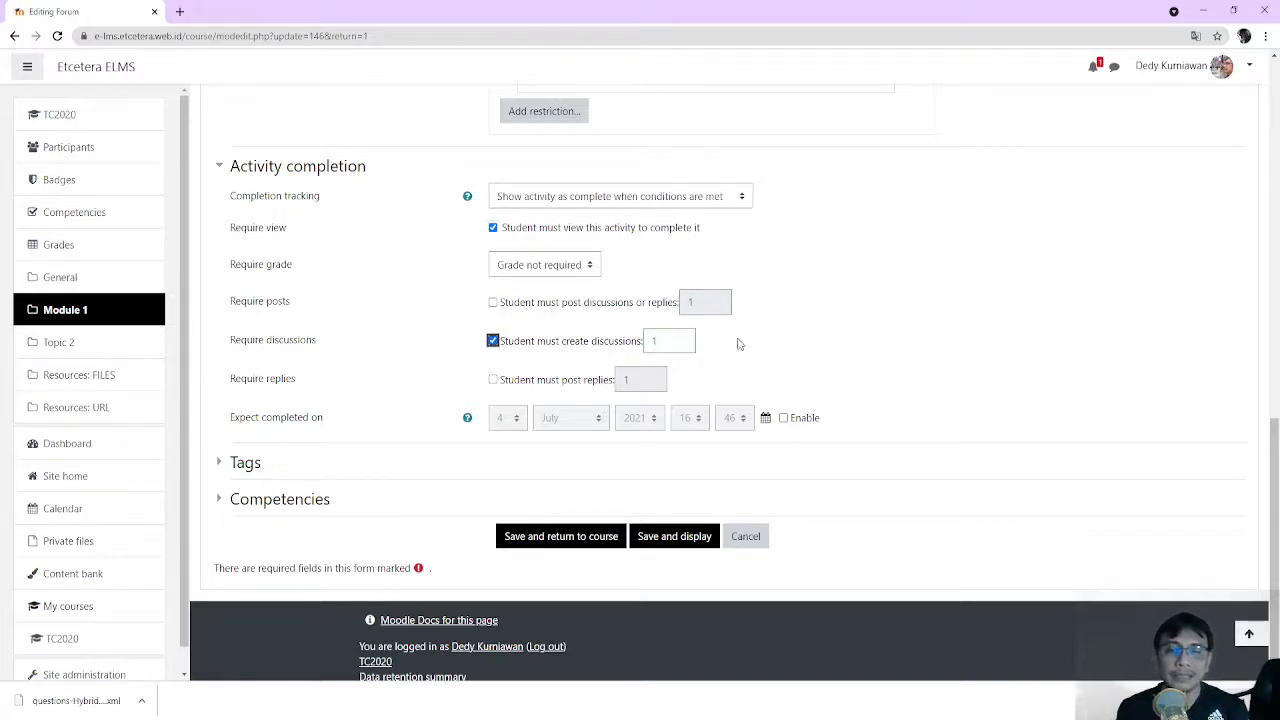
pyautogui.doubleClick(688, 341)
pyautogui.click(493, 381)
pyautogui.press('Tab')
pyautogui.write('2')
pyautogui.click(801, 372)
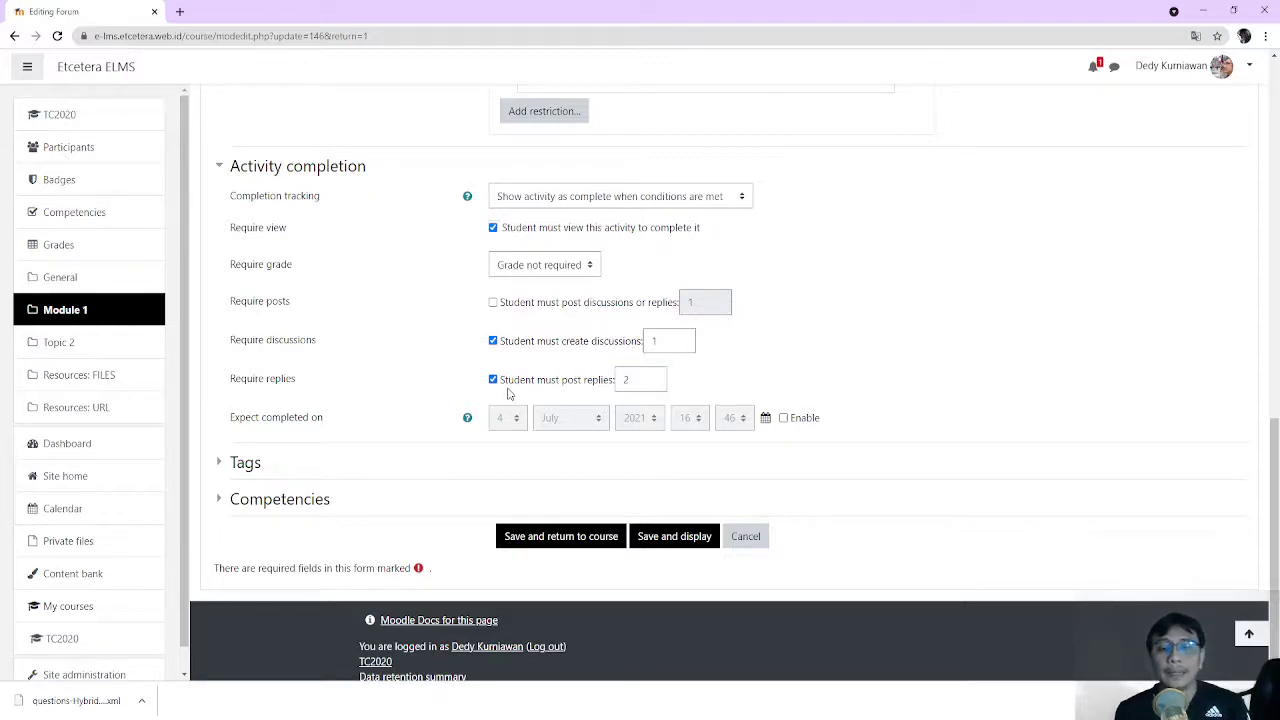
pyautogui.click(601, 537)
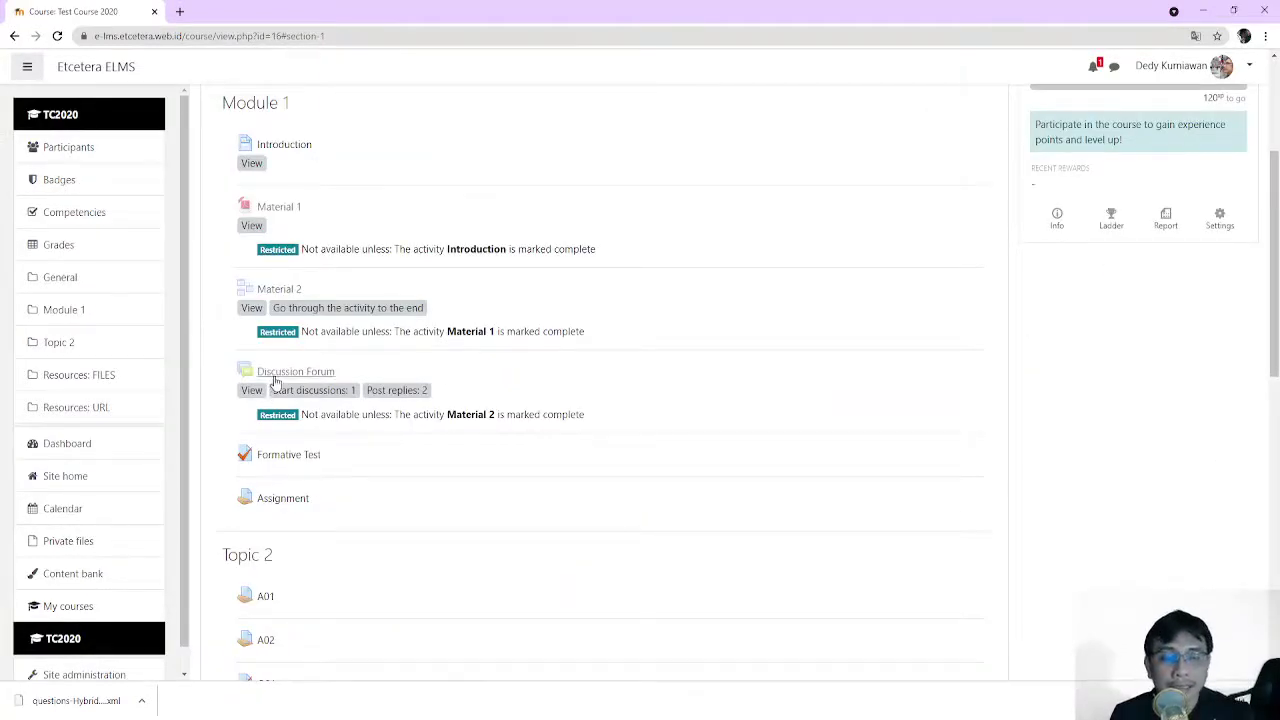
# - Open the Discussion Forum's settings and expand its restriction and completion sections
pyautogui.click(277, 380)
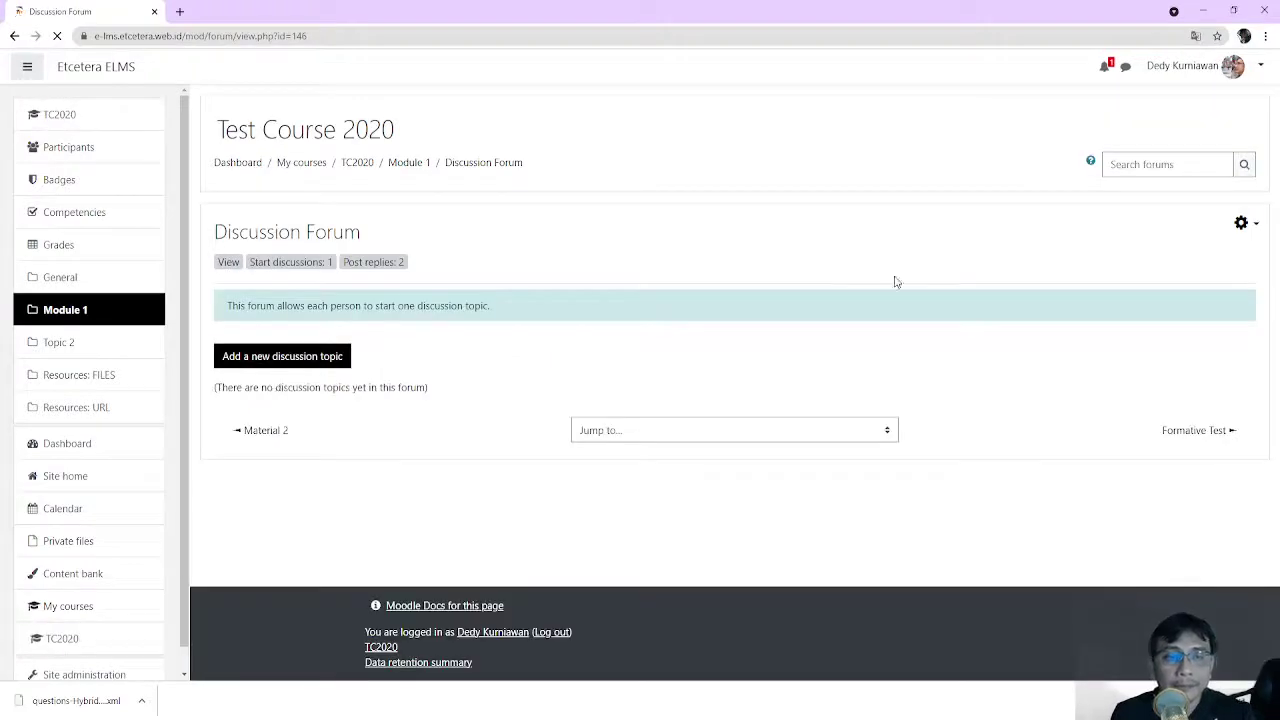
pyautogui.click(1241, 223)
pyautogui.click(1212, 250)
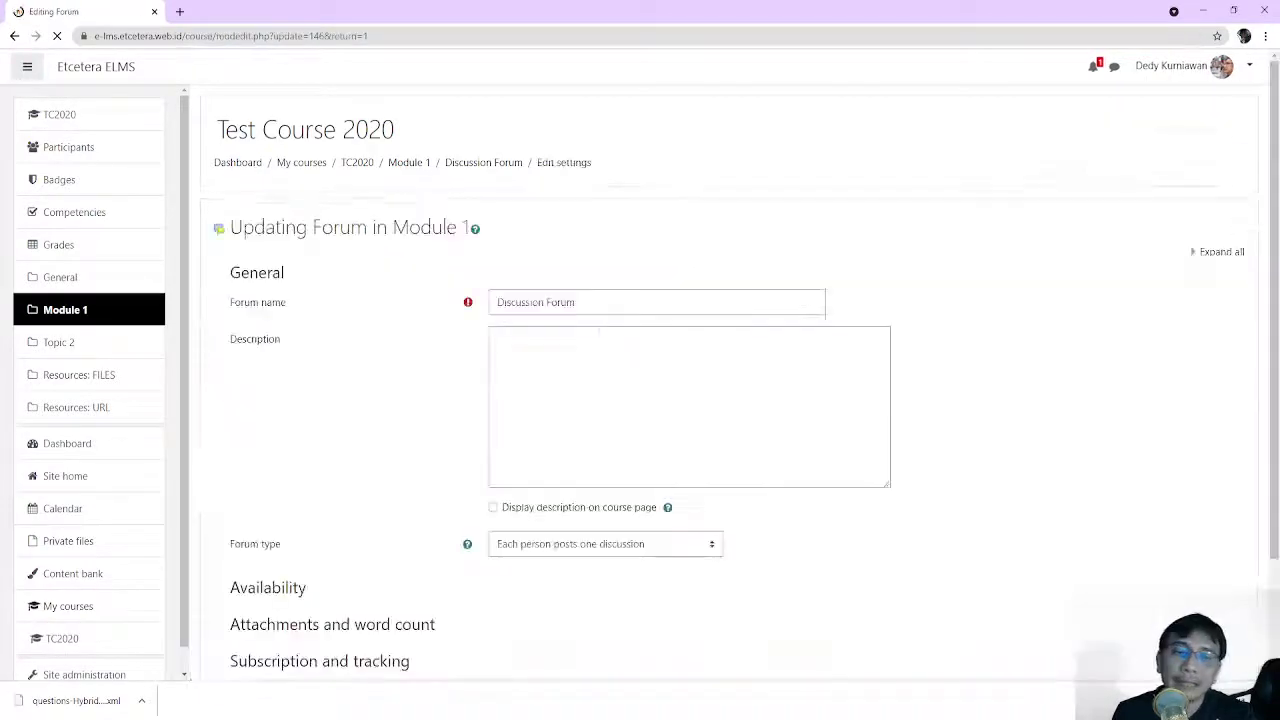
pyautogui.scroll(-3, 329, 329)
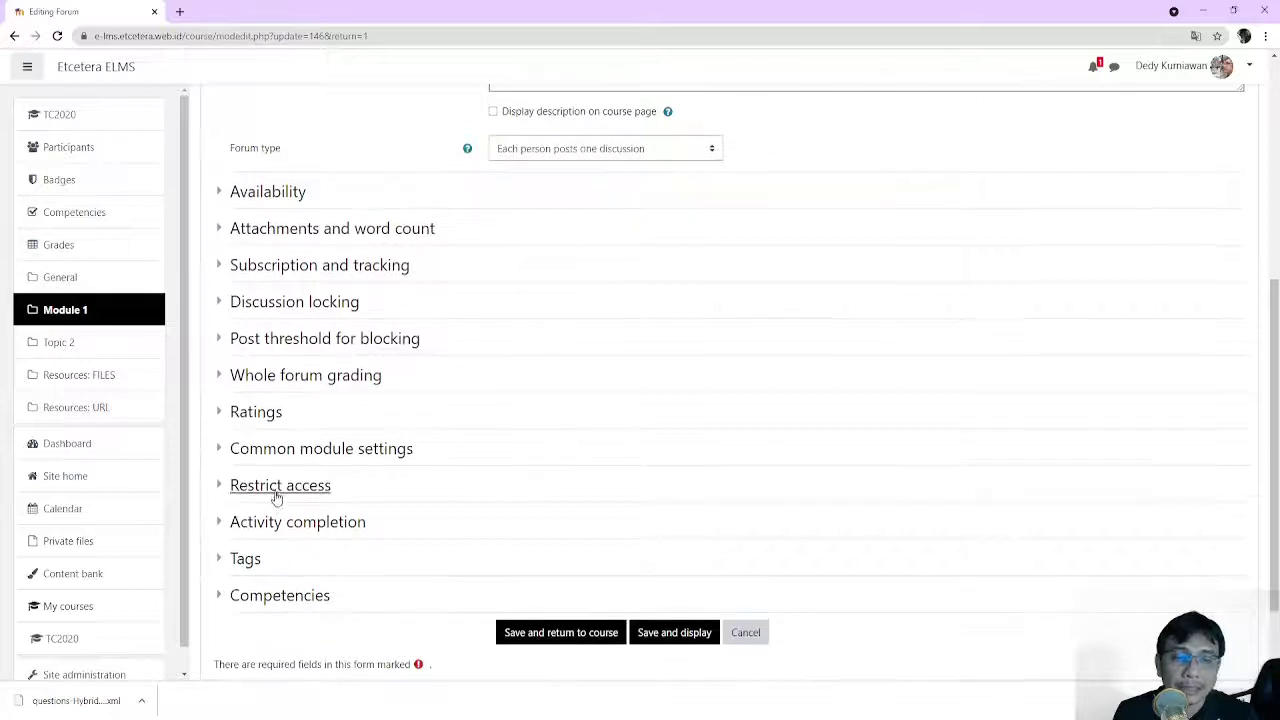
pyautogui.click(275, 487)
pyautogui.scroll(-2, 260, 417)
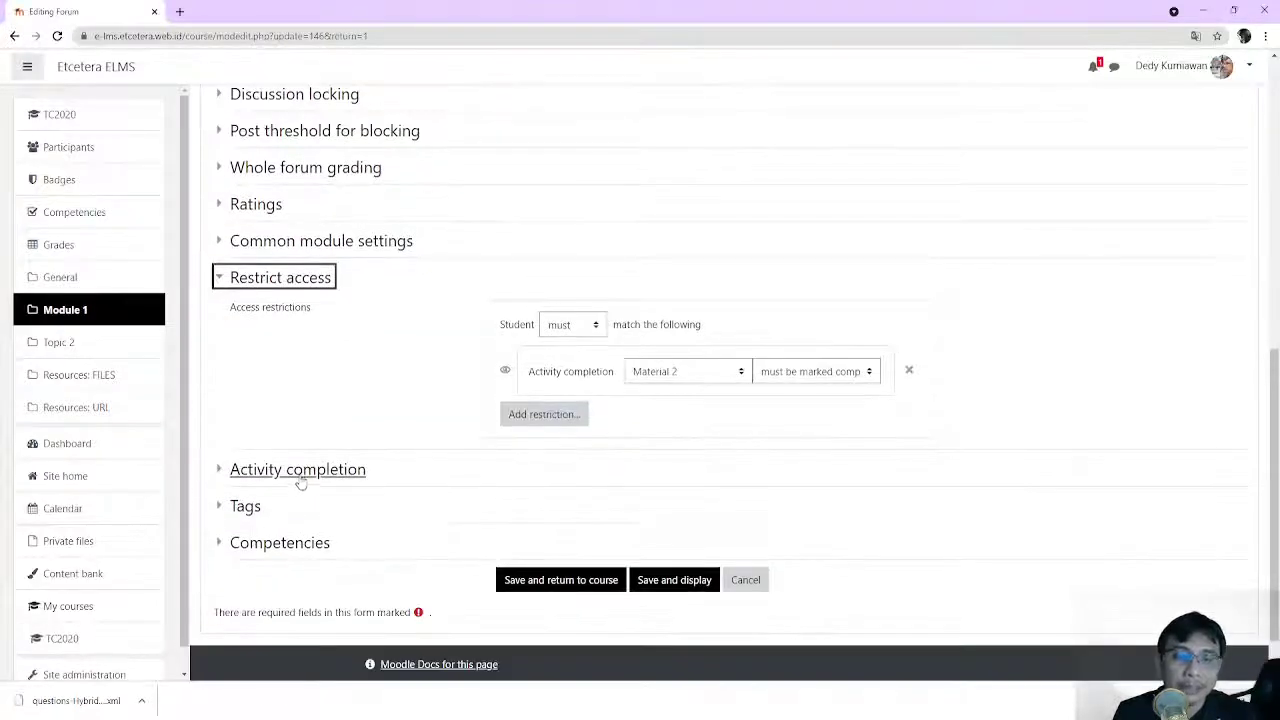
pyautogui.click(300, 478)
pyautogui.scroll(-3, 451, 448)
# - Untick 'Student must post replies', save back to the course, and open the Formative Test
pyautogui.click(492, 365)
pyautogui.click(586, 525)
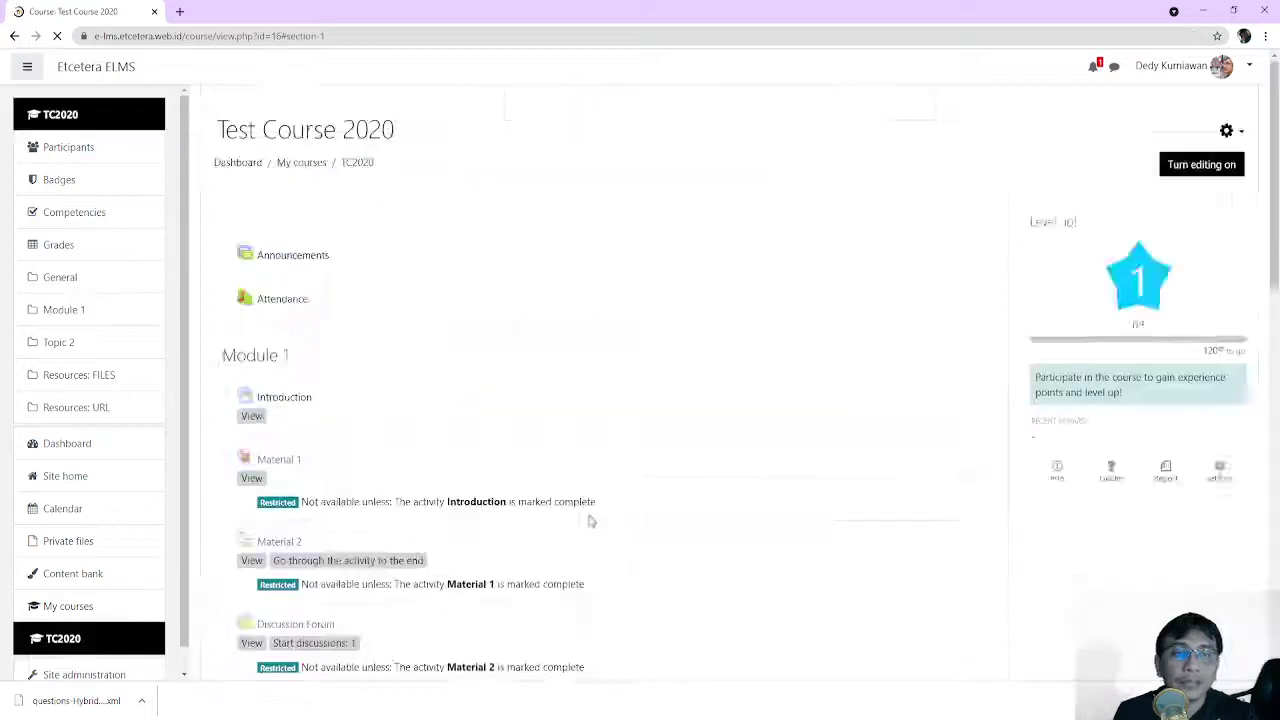
pyautogui.scroll(-1, 634, 429)
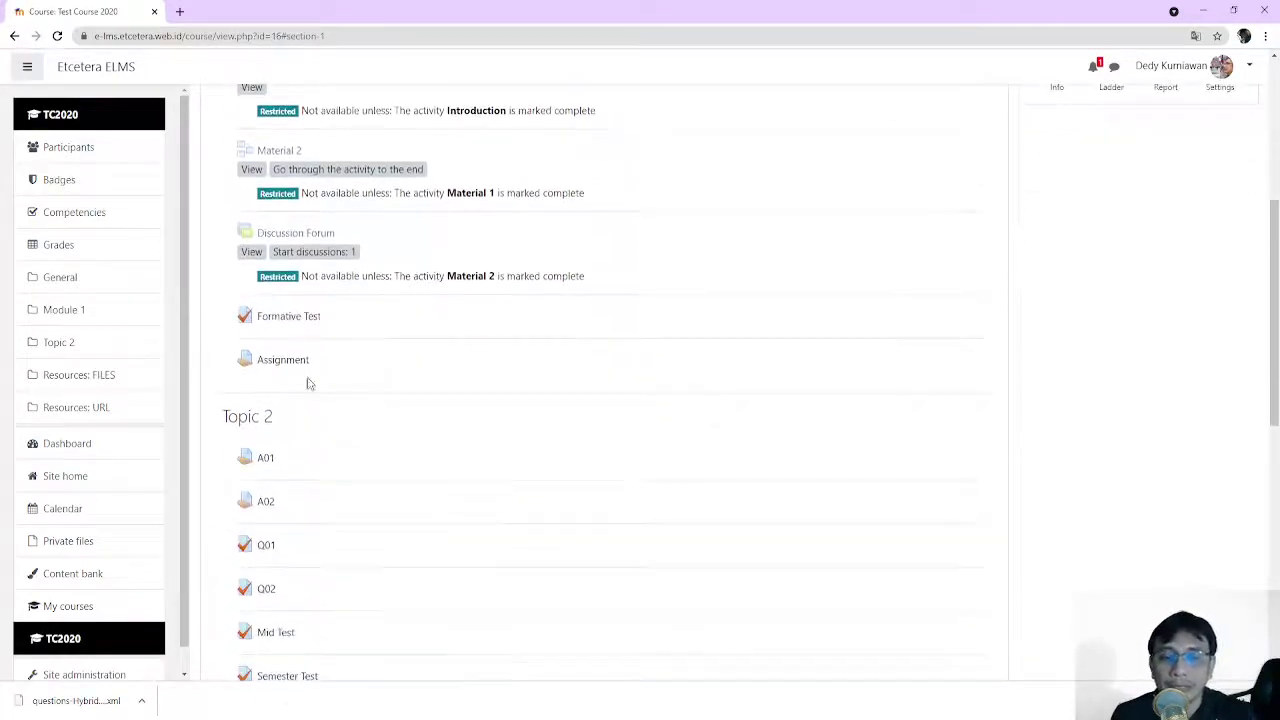
pyautogui.click(299, 318)
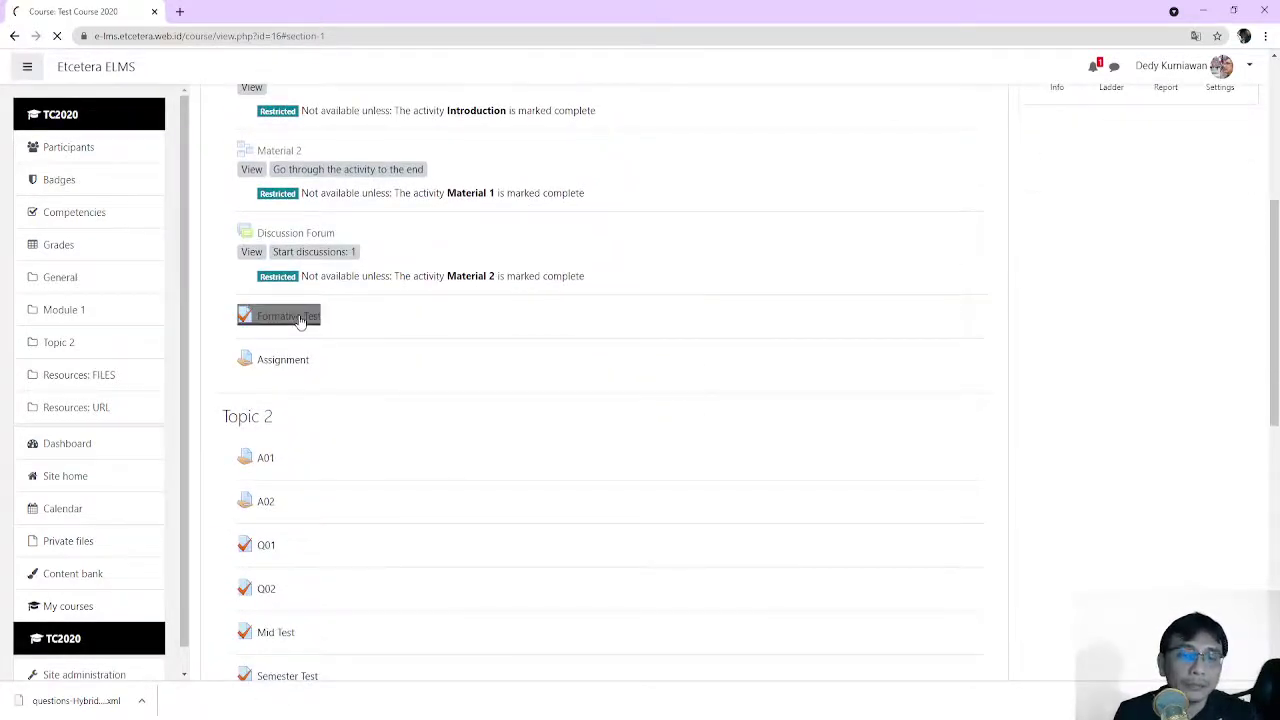
# - Open the Formative Test's settings and expand its Activity completion section
pyautogui.click(1243, 218)
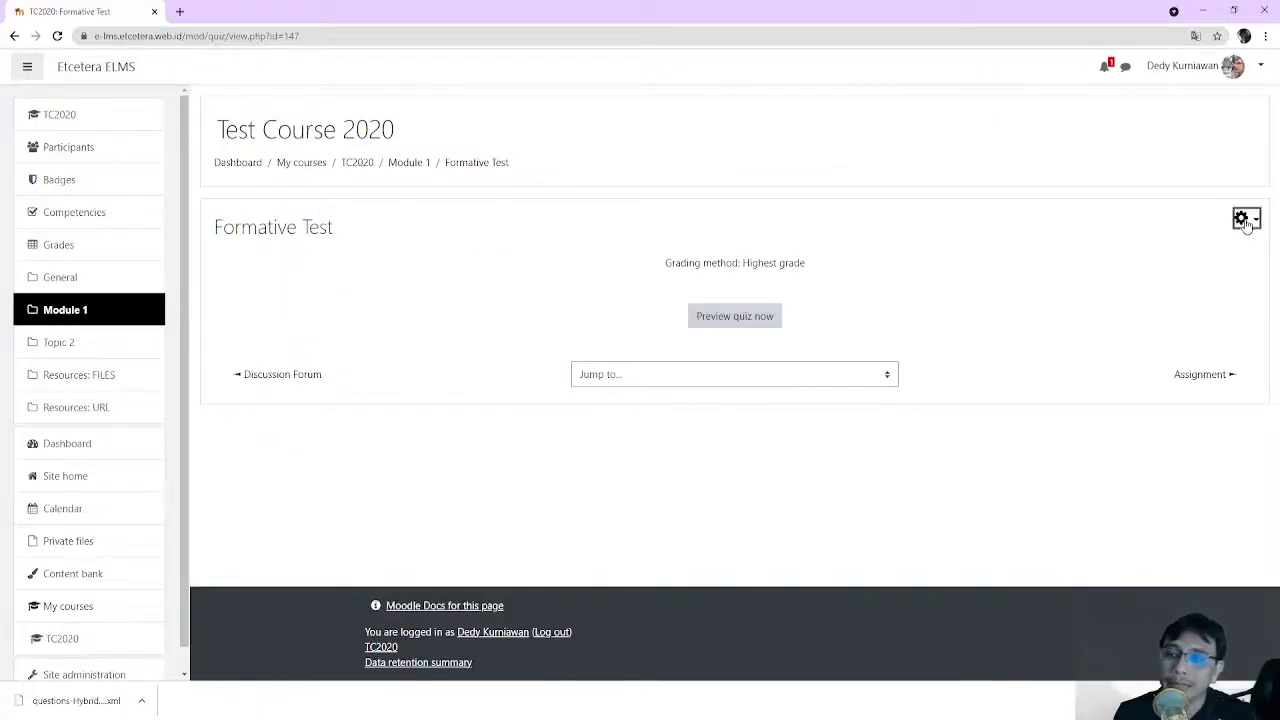
pyautogui.click(1226, 246)
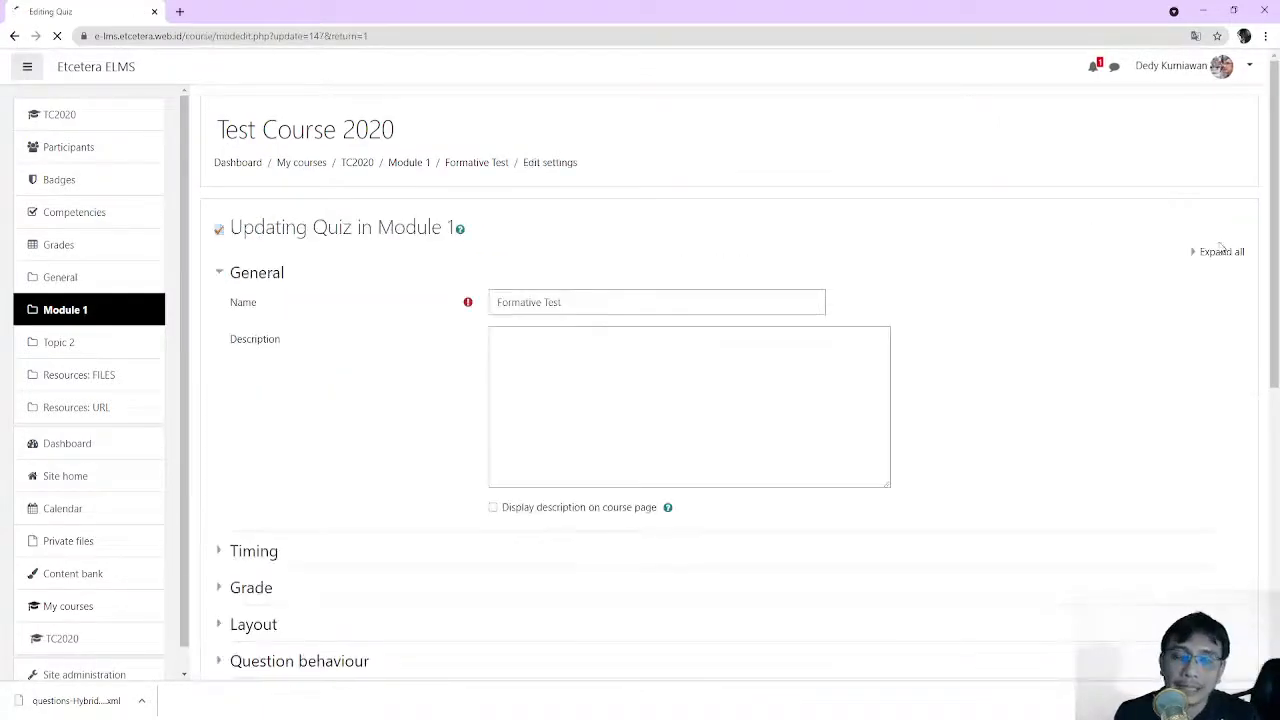
pyautogui.scroll(-5, 1160, 286)
pyautogui.scroll(2, 300, 263)
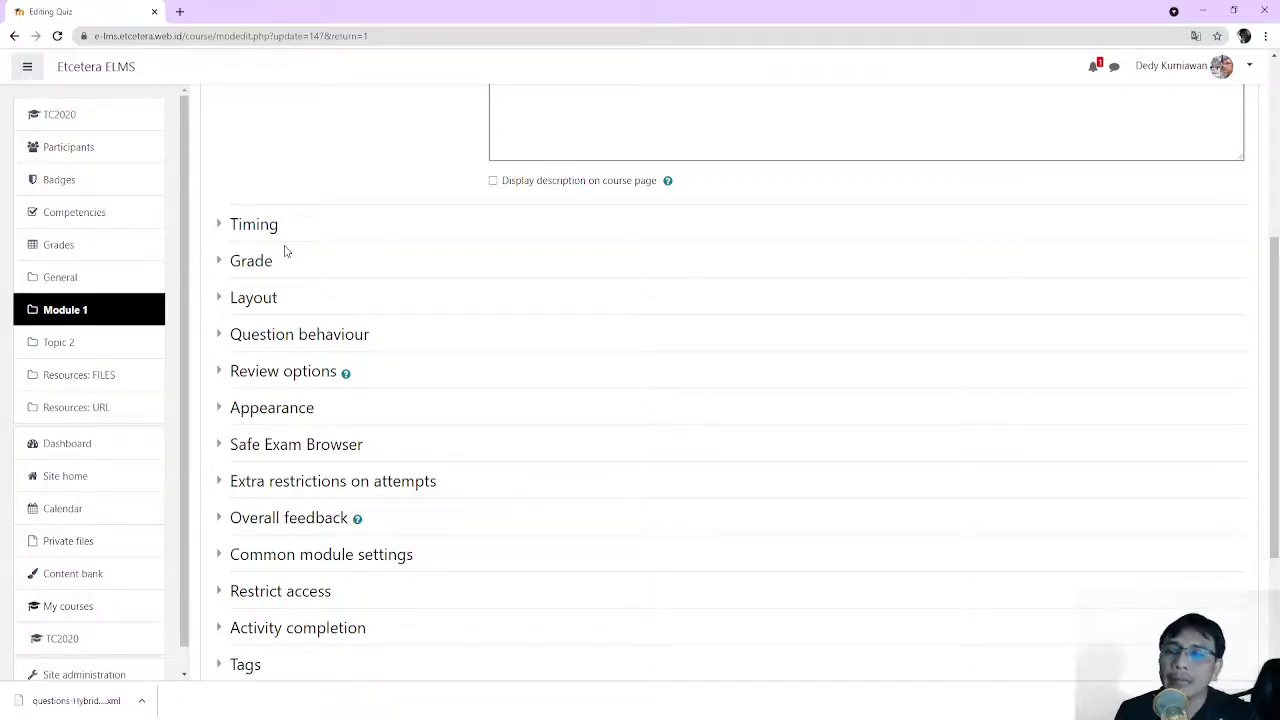
pyautogui.scroll(-3, 317, 246)
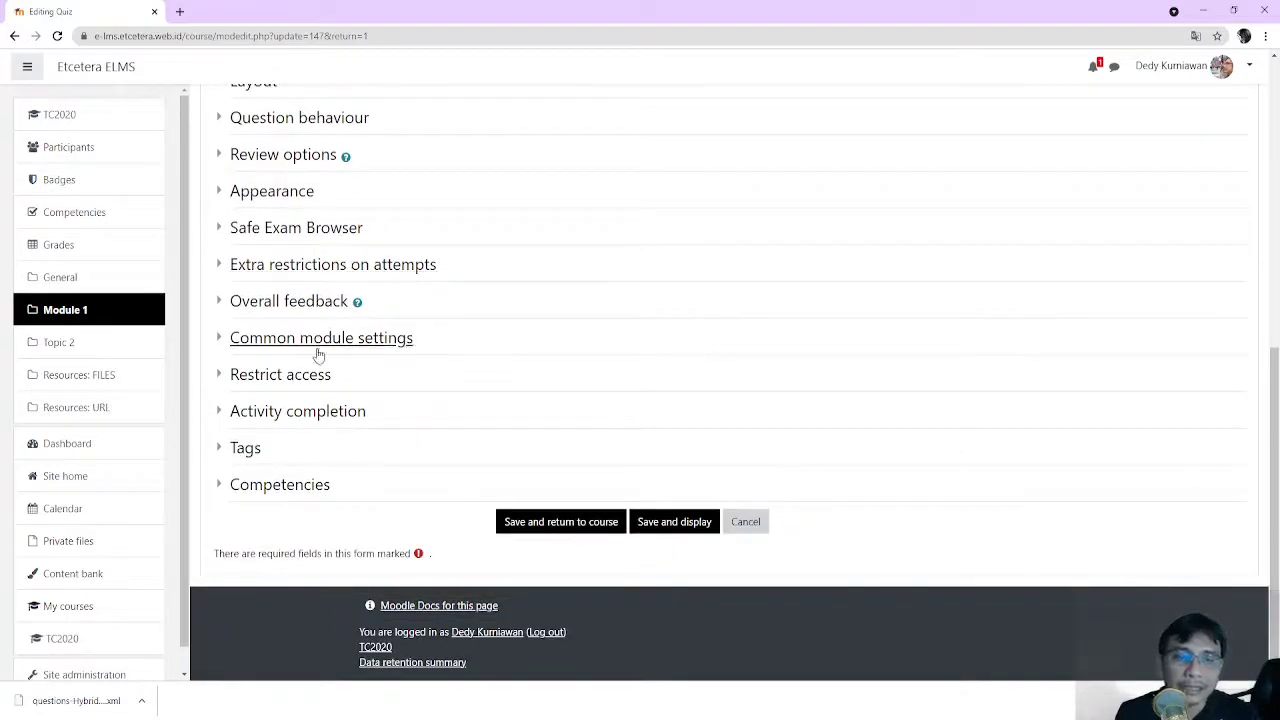
pyautogui.click(312, 421)
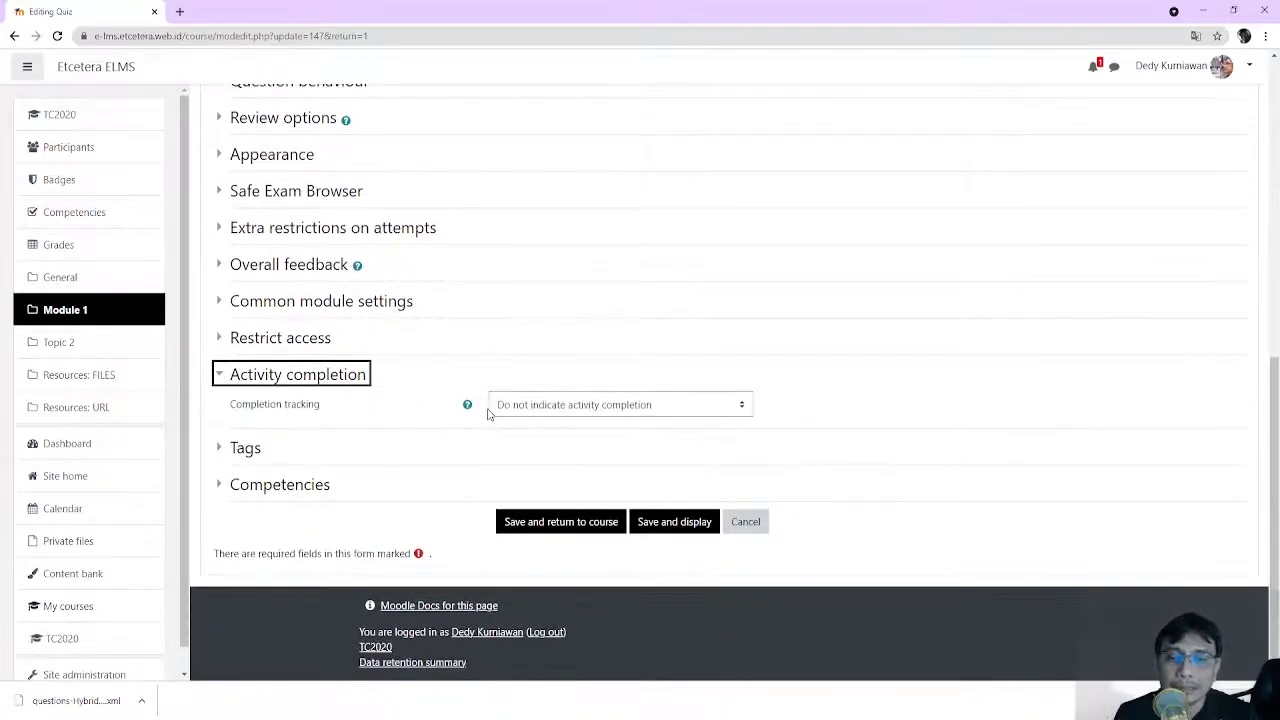
# - Track completion when conditions are met, requiring students to view the quiz and receive a grade
pyautogui.click(514, 416)
pyautogui.click(540, 451)
pyautogui.scroll(-2, 550, 400)
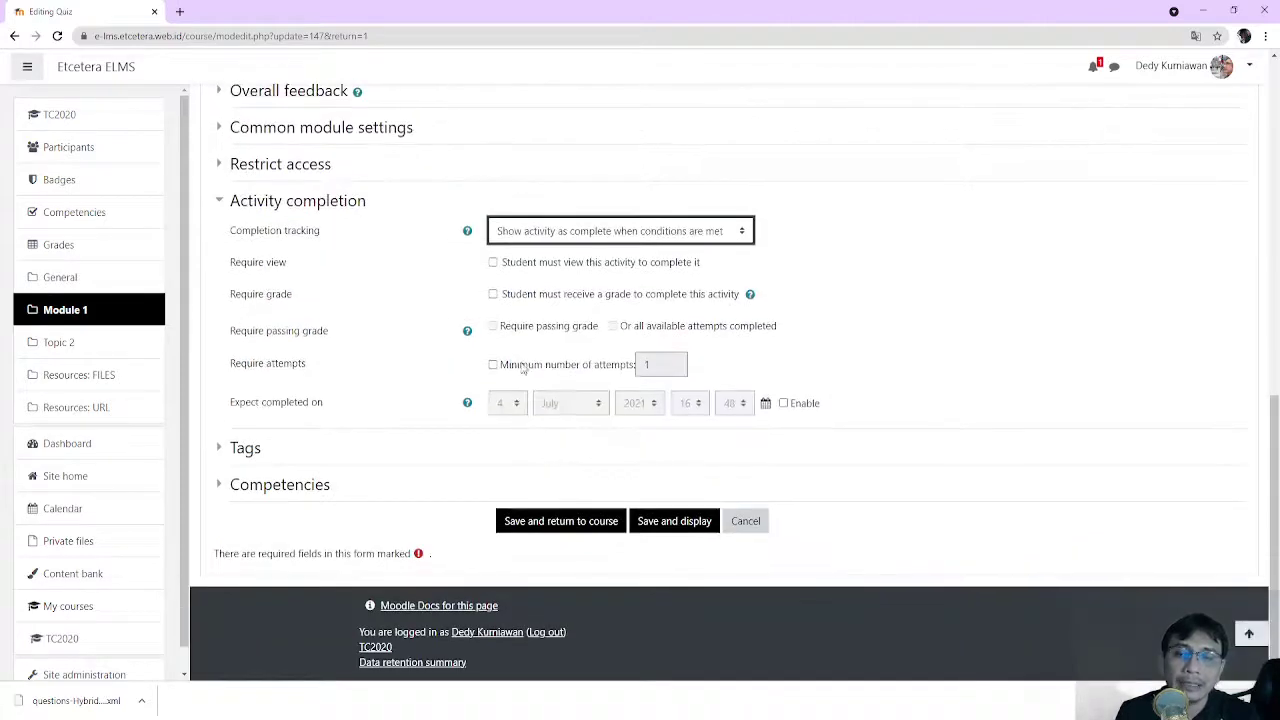
pyautogui.click(493, 262)
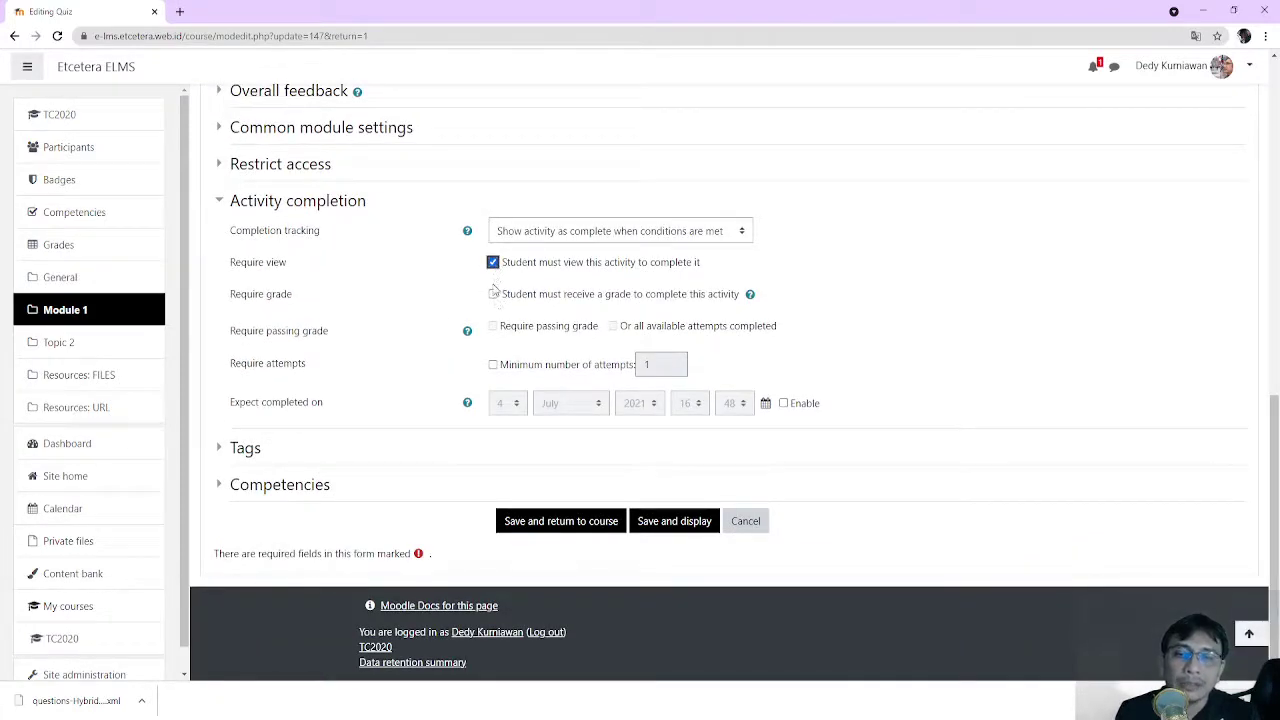
pyautogui.click(493, 295)
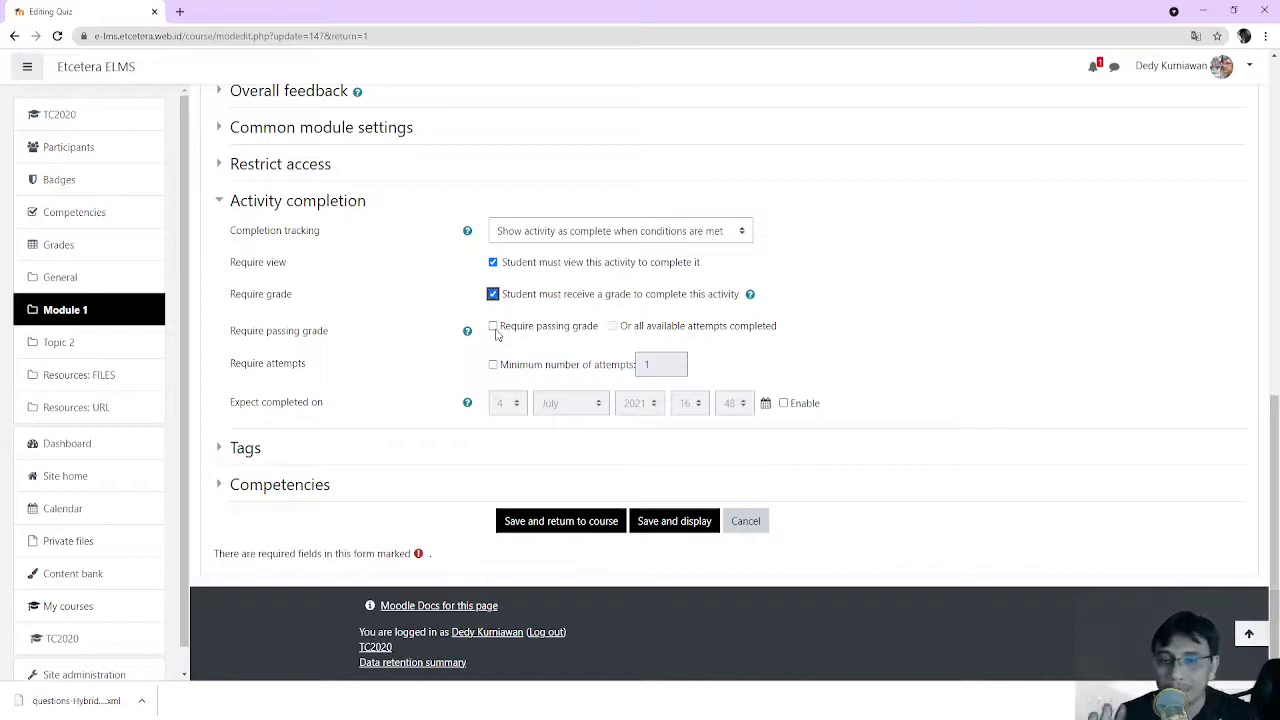
pyautogui.click(306, 170)
# - Restrict the Formative Test until the Discussion Forum is complete, and save to the course
pyautogui.click(548, 238)
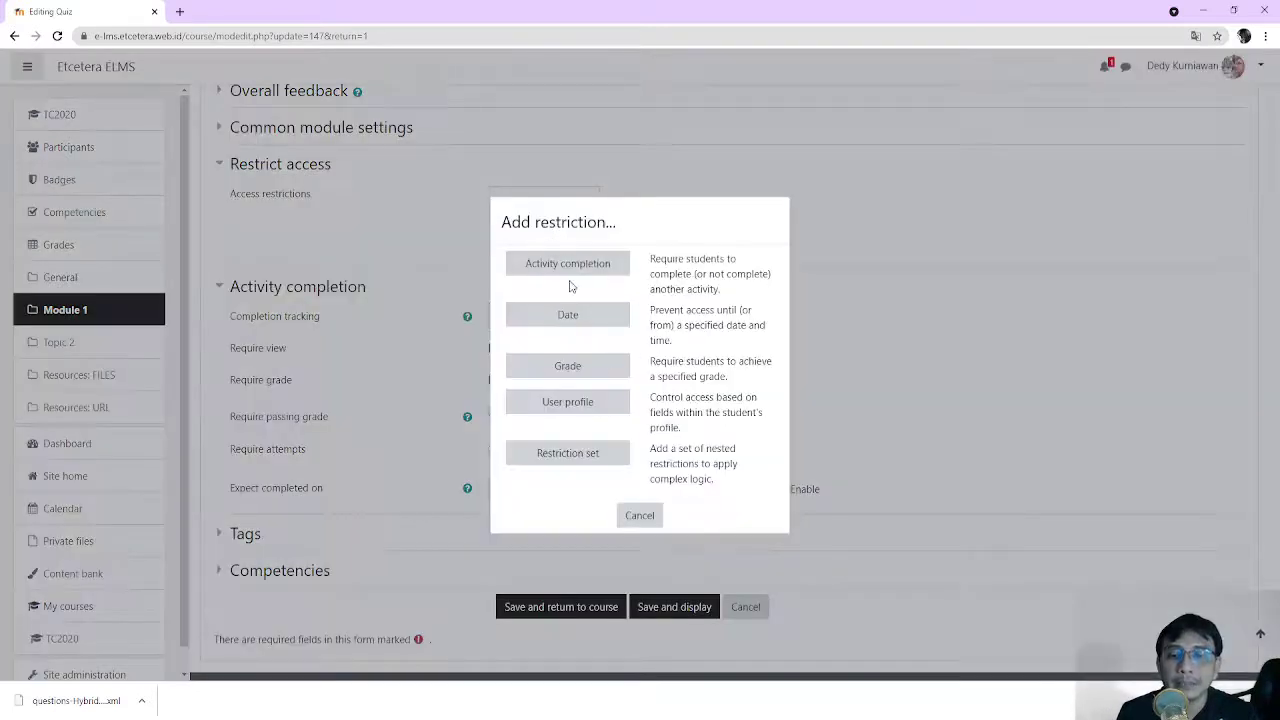
pyautogui.click(568, 266)
pyautogui.click(700, 358)
pyautogui.scroll(-2, 618, 492)
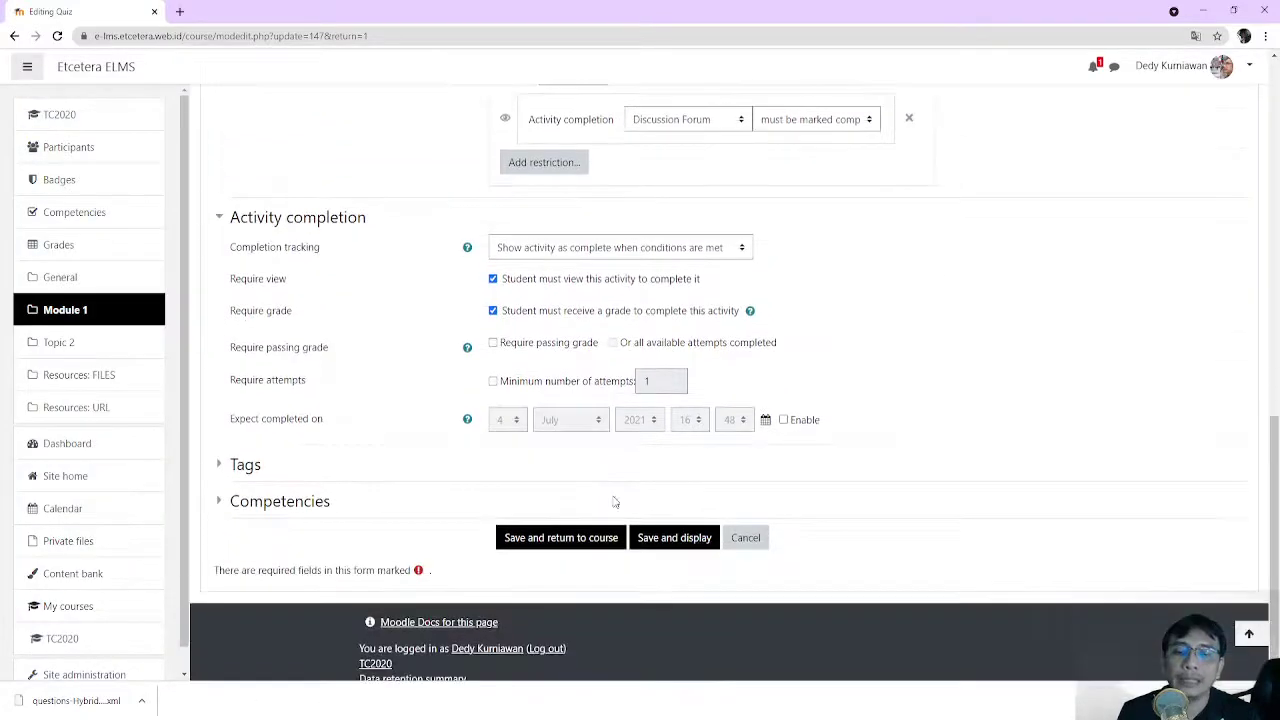
pyautogui.click(604, 539)
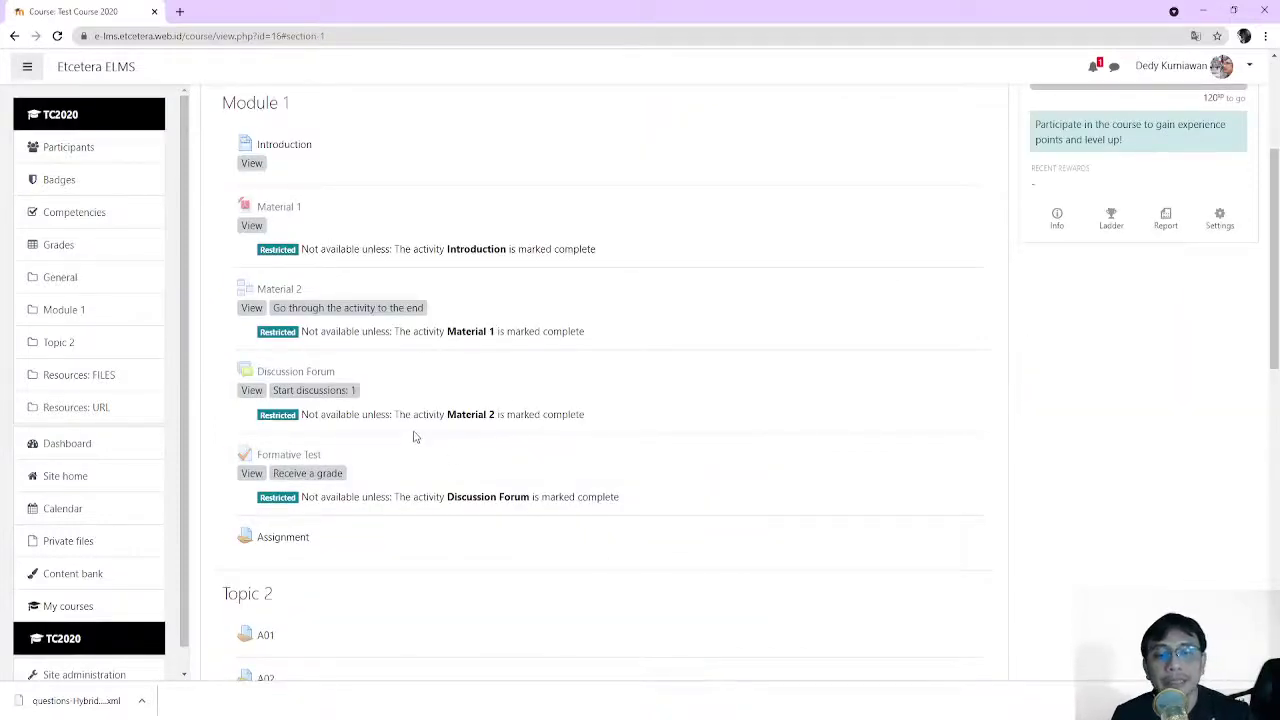
# - Open the Assignment activity's settings form
pyautogui.scroll(-2, 415, 436)
pyautogui.click(304, 332)
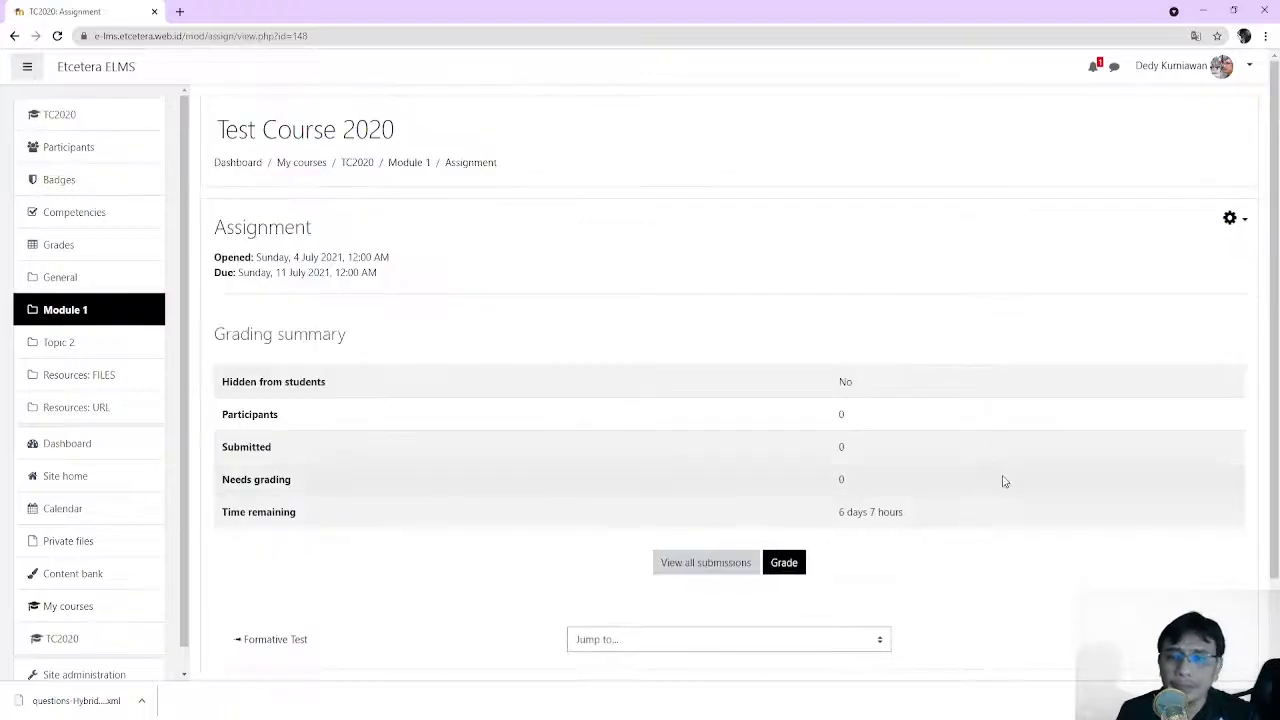
pyautogui.click(1231, 221)
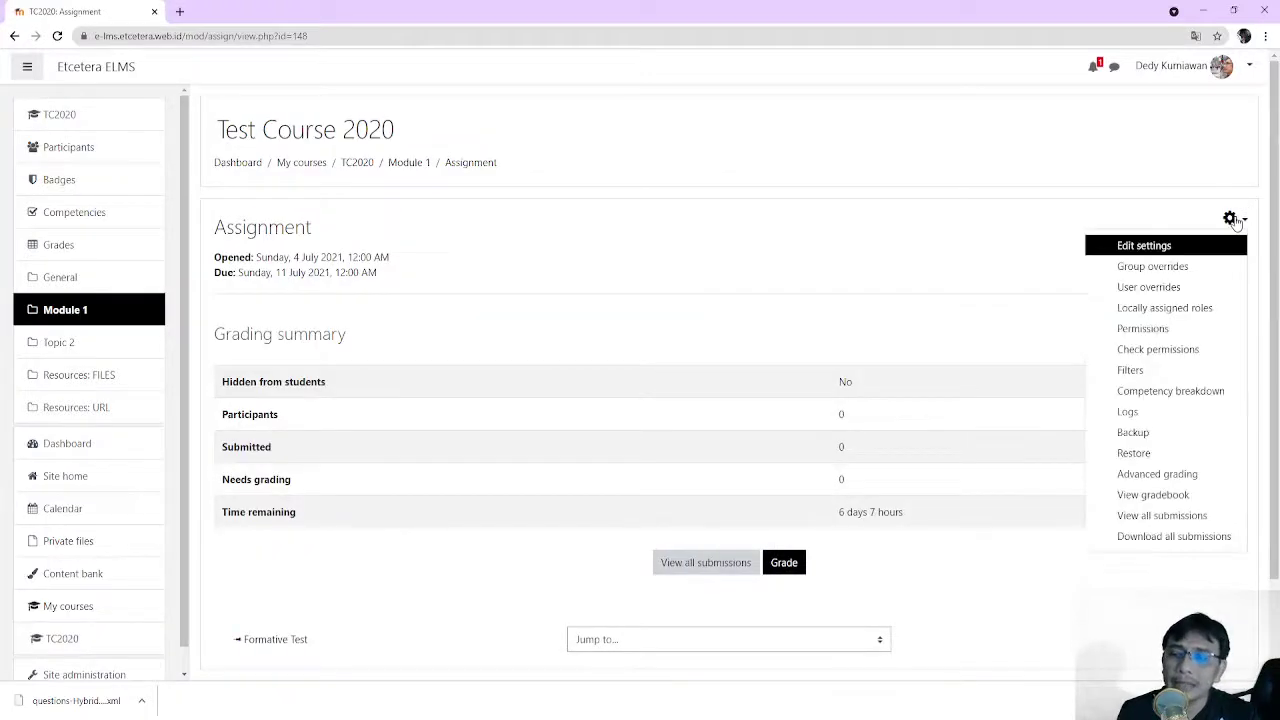
pyautogui.click(1186, 246)
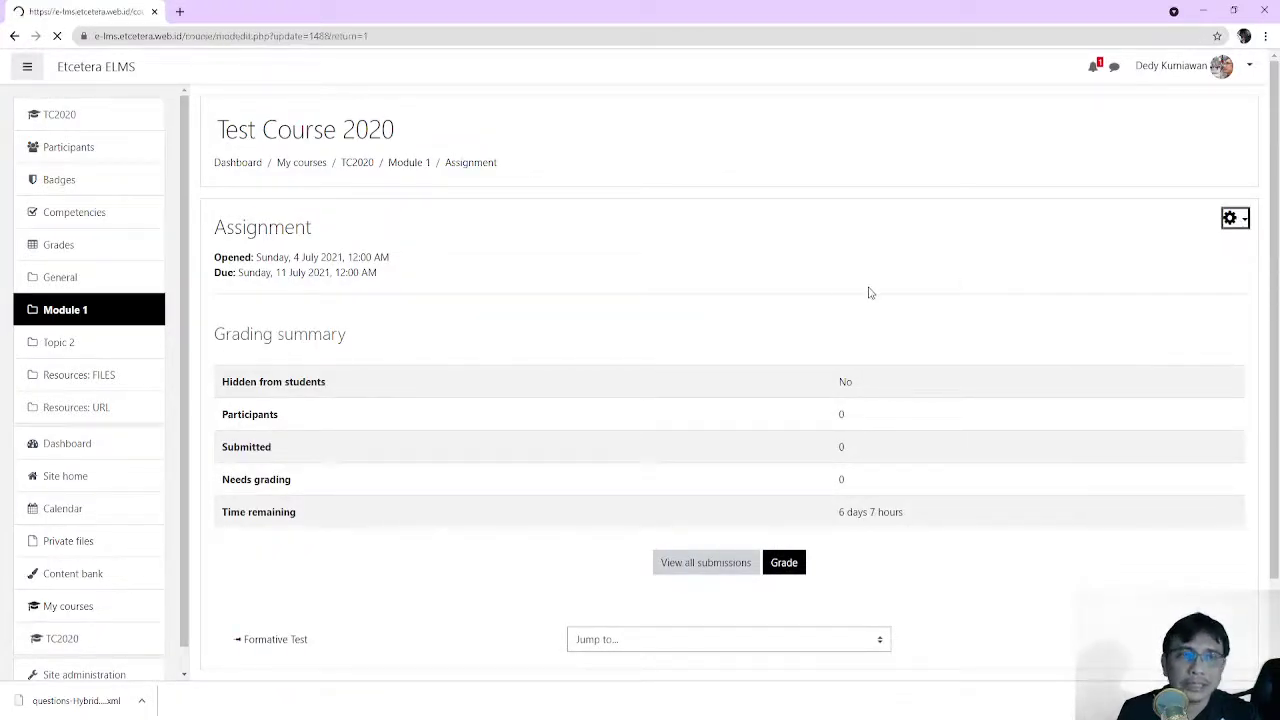
# - Restrict the Assignment until the Formative Test is marked complete
pyautogui.scroll(-3, 467, 410)
pyautogui.scroll(-5, 467, 410)
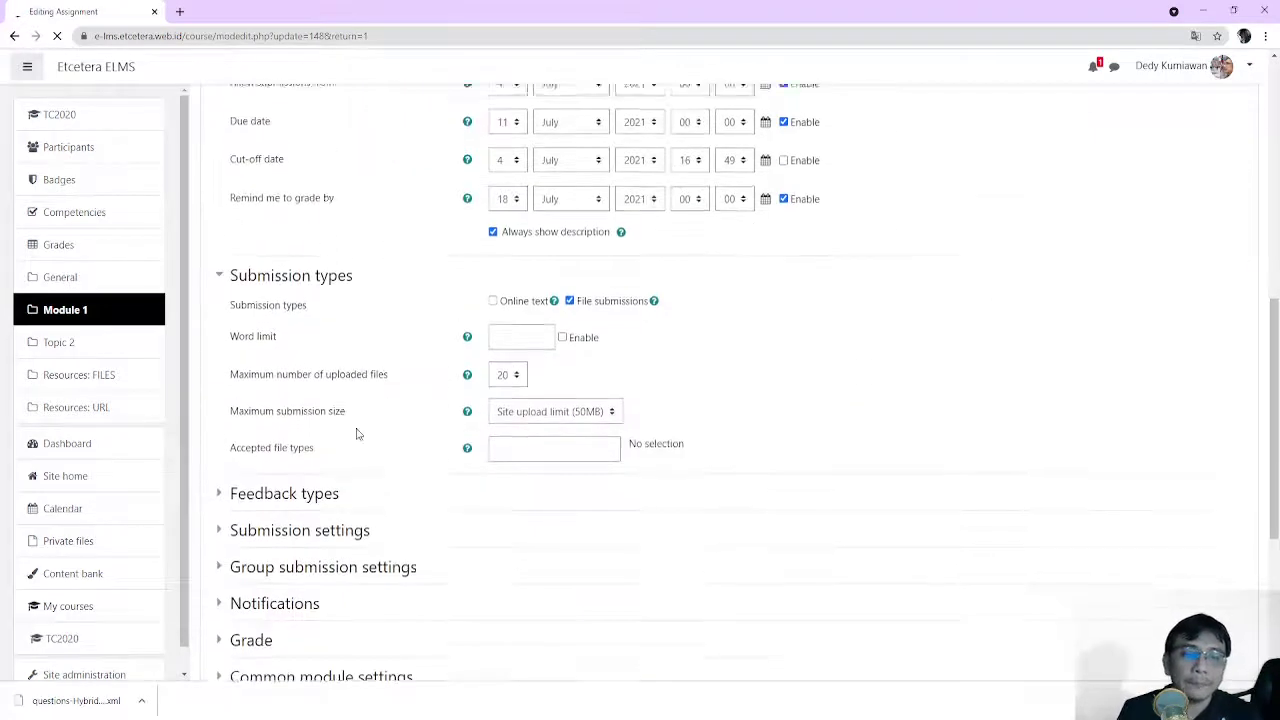
pyautogui.click(288, 440)
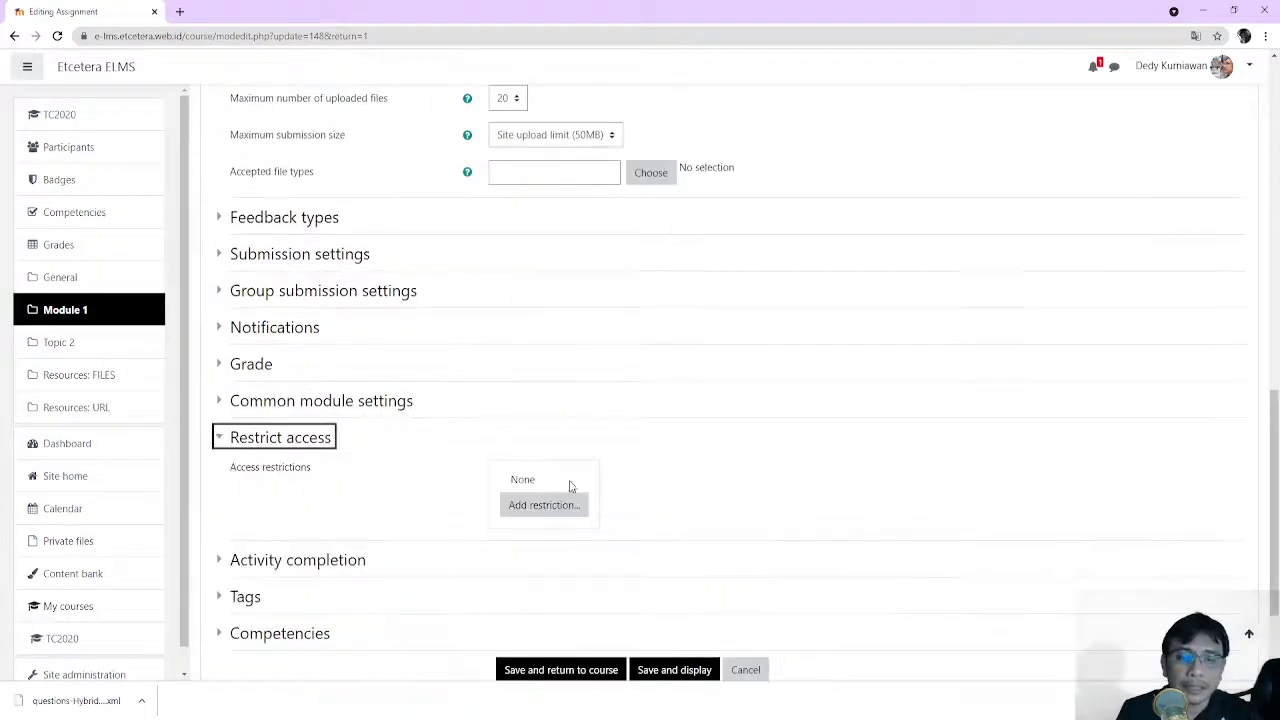
pyautogui.click(553, 512)
pyautogui.click(575, 280)
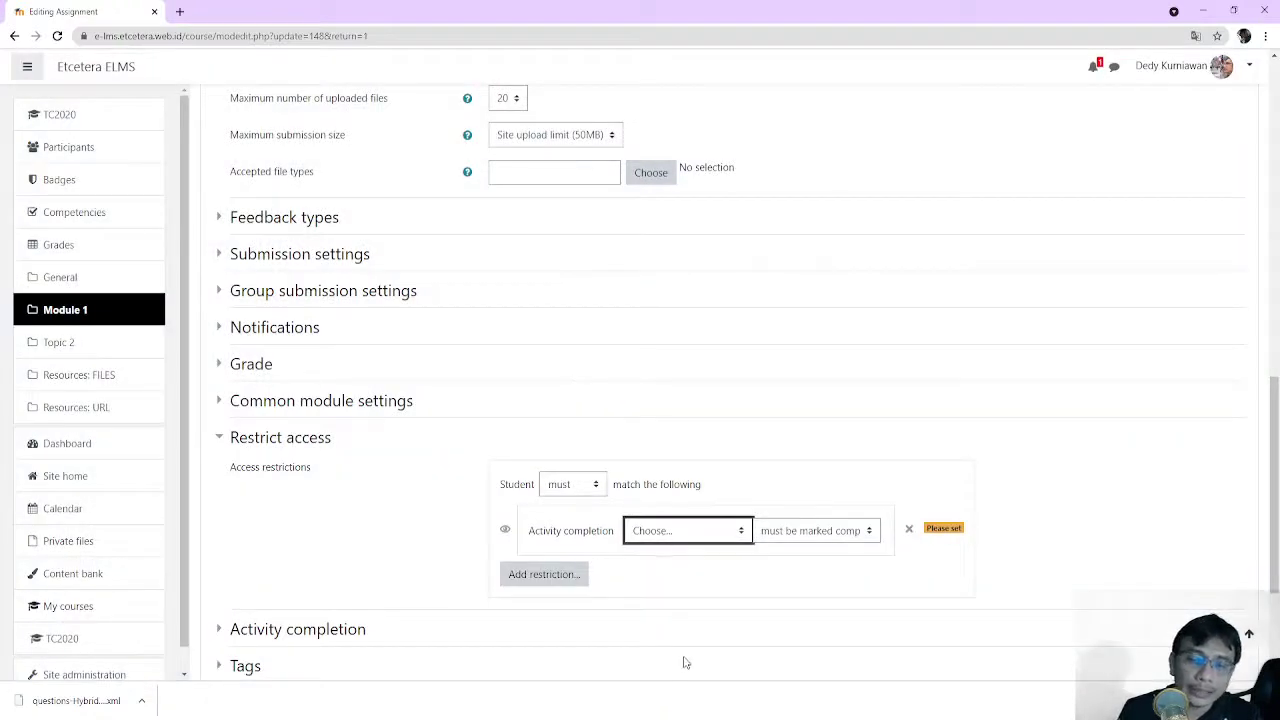
pyautogui.click(686, 646)
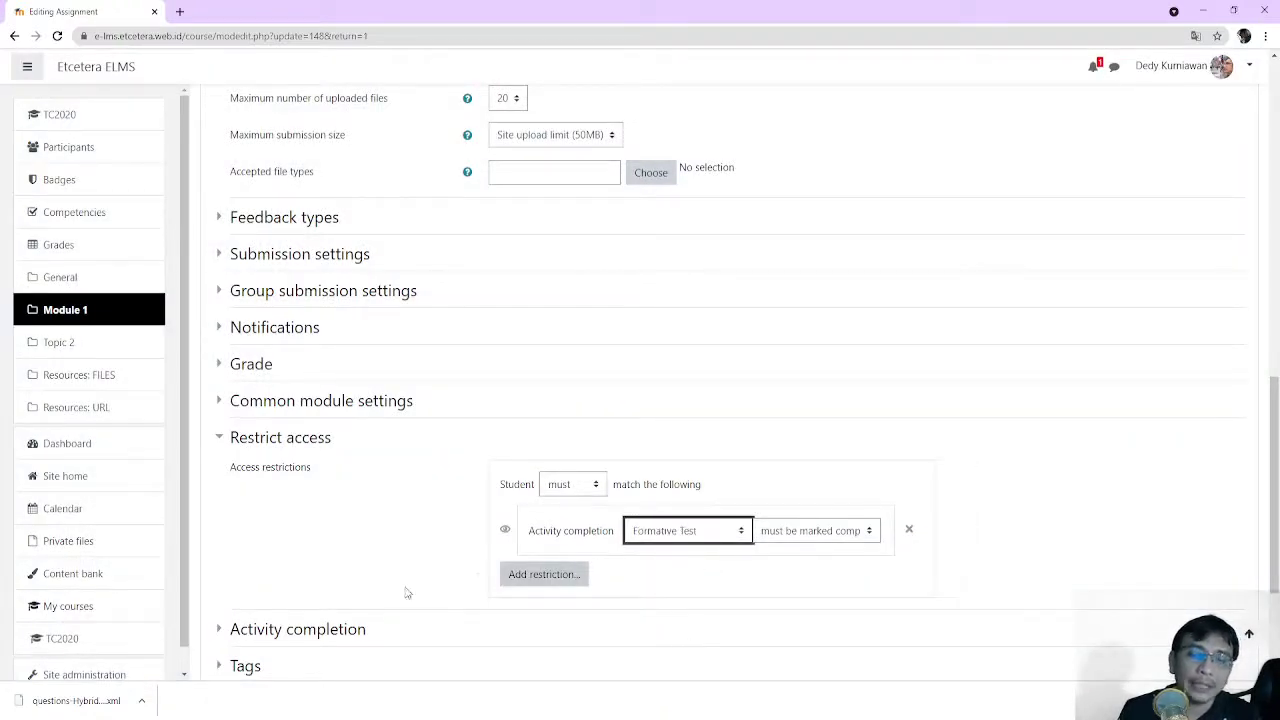
# - Track Assignment completion when conditions are met, require viewing it, and save and display
pyautogui.click(340, 630)
pyautogui.scroll(-3, 340, 630)
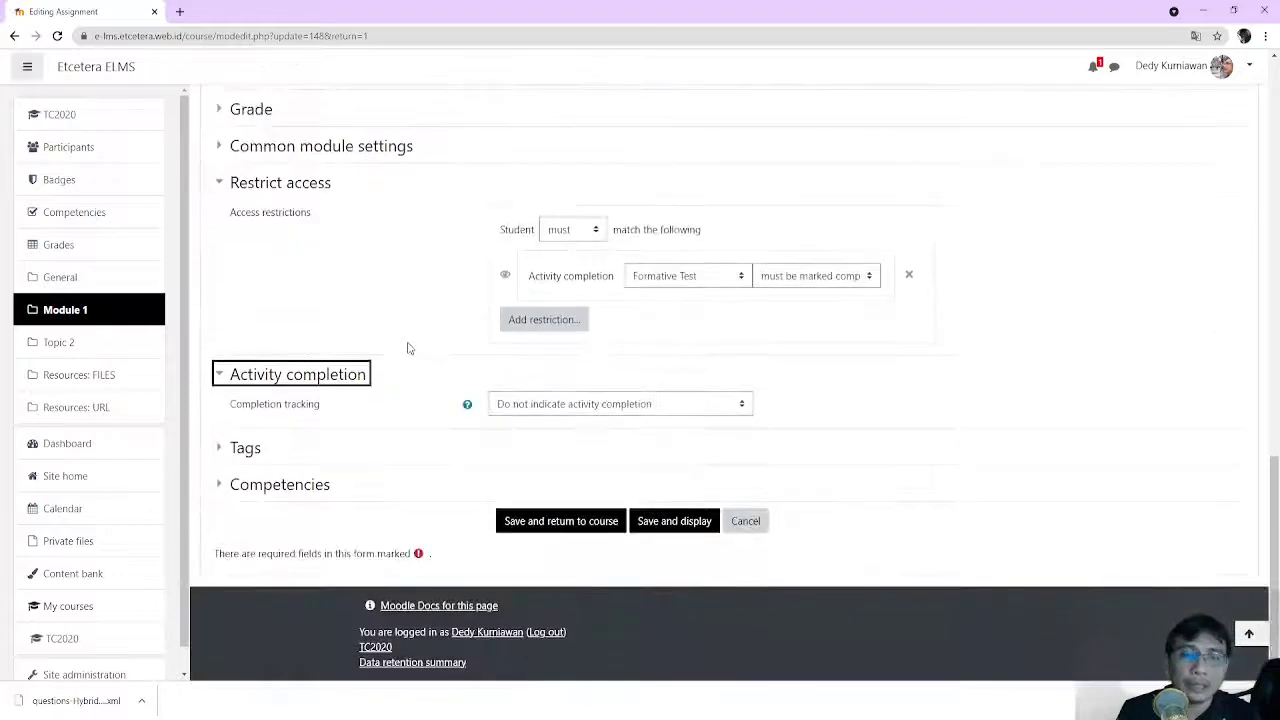
pyautogui.click(597, 410)
pyautogui.click(590, 449)
pyautogui.scroll(-1, 591, 454)
pyautogui.click(493, 303)
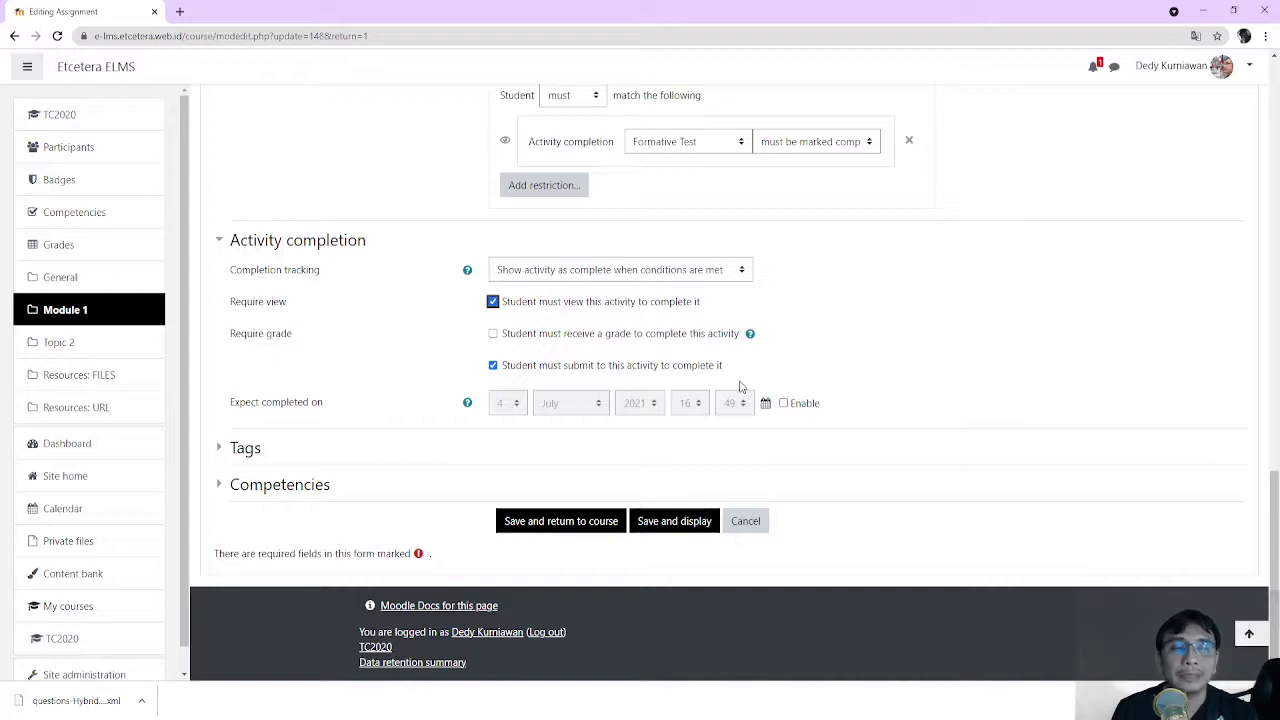
pyautogui.click(675, 522)
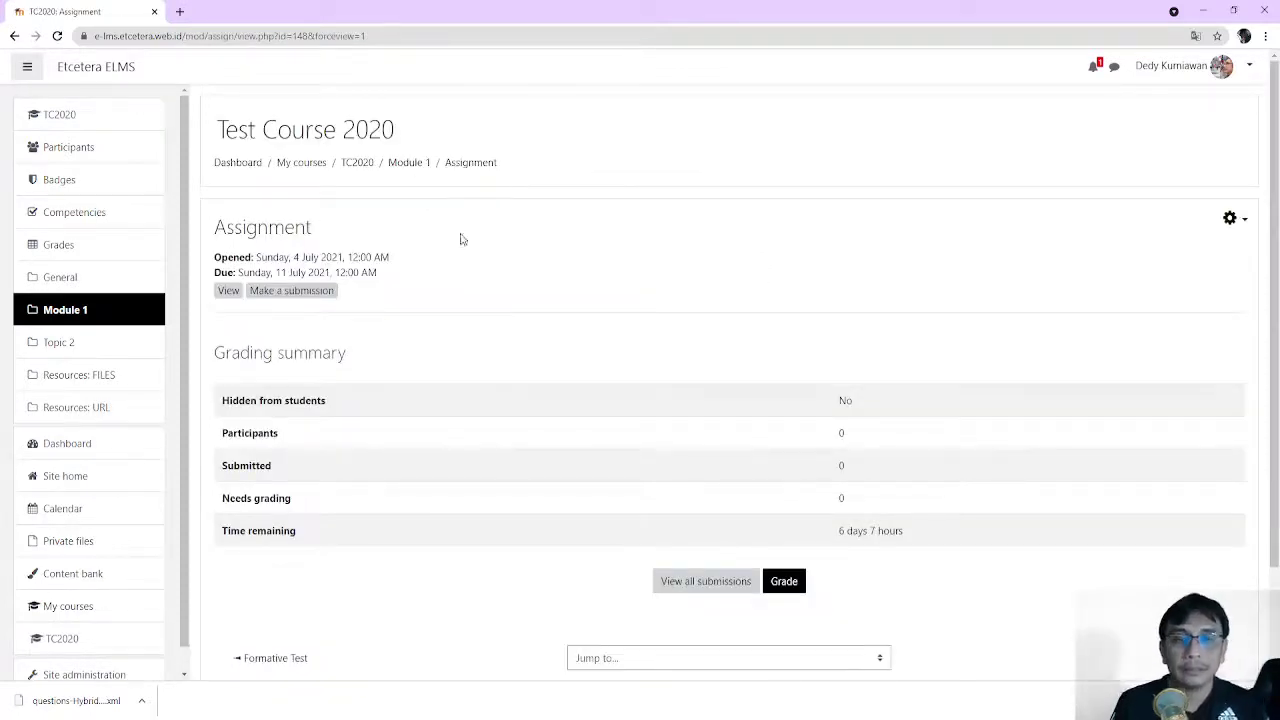
# - Return to Module 1 and review each activity's lock until the previous one completes
pyautogui.click(409, 163)
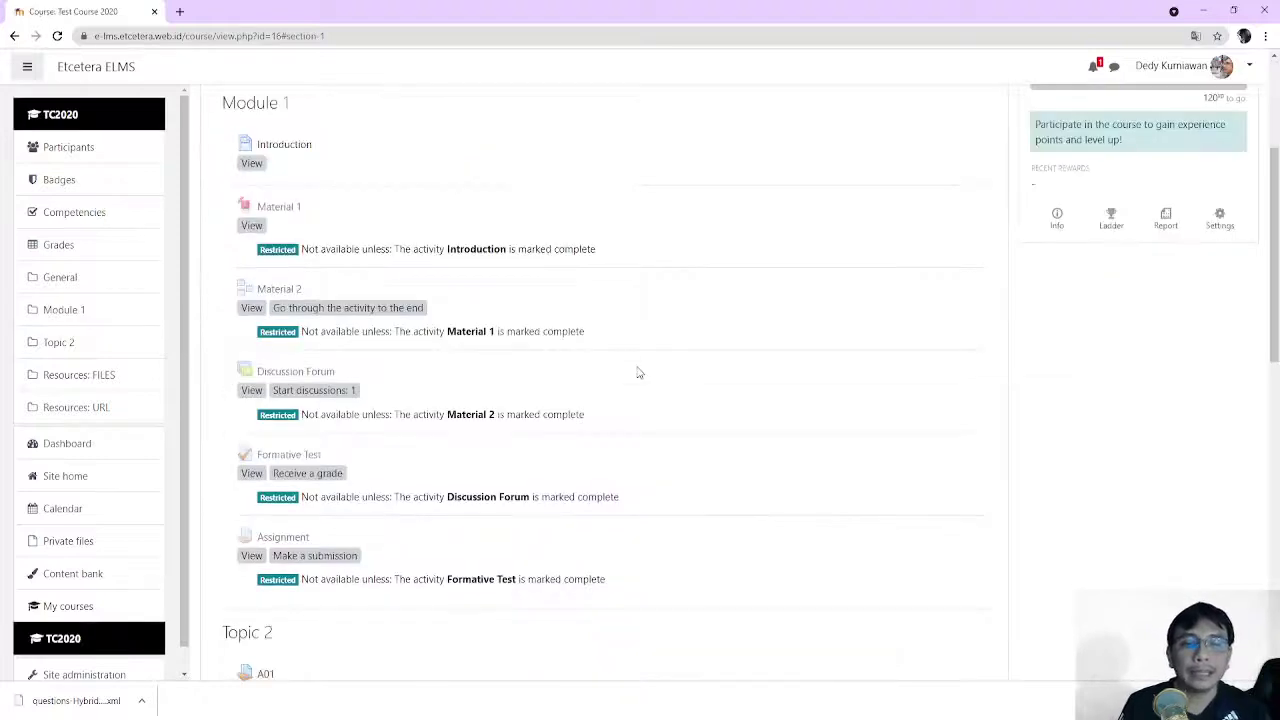
pyautogui.scroll(-2, 639, 373)
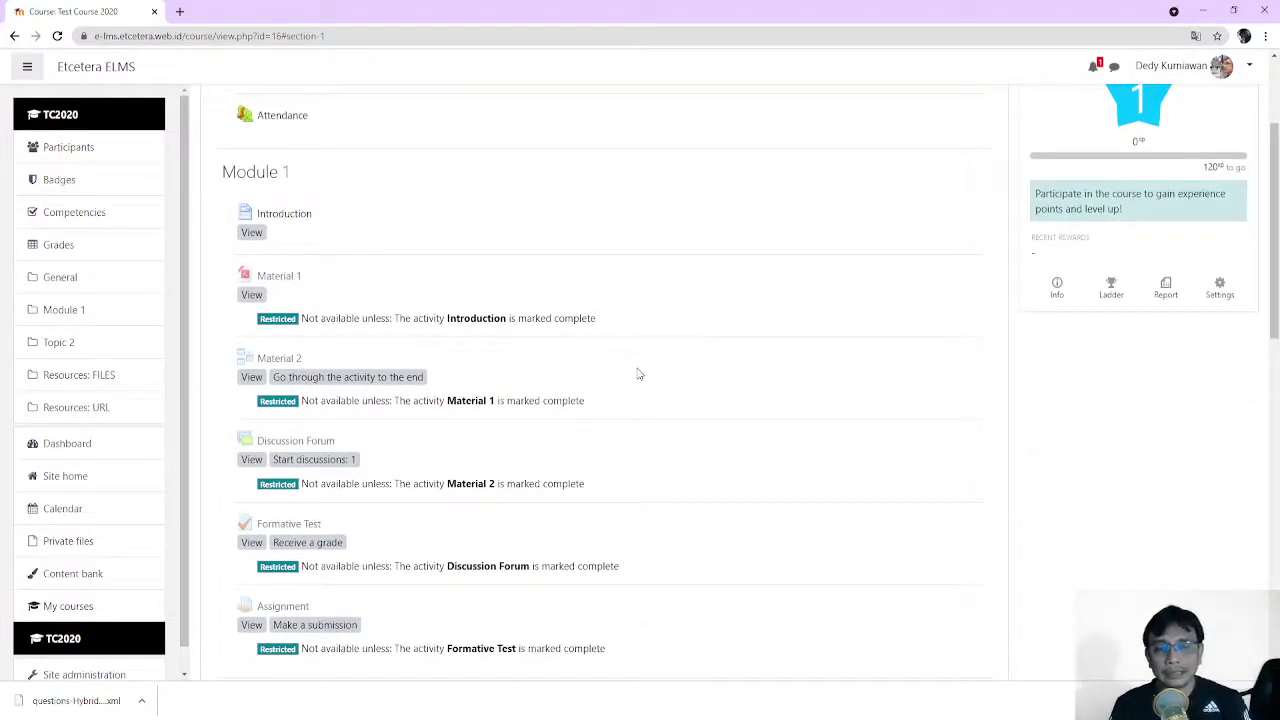
pyautogui.scroll(-1, 639, 374)
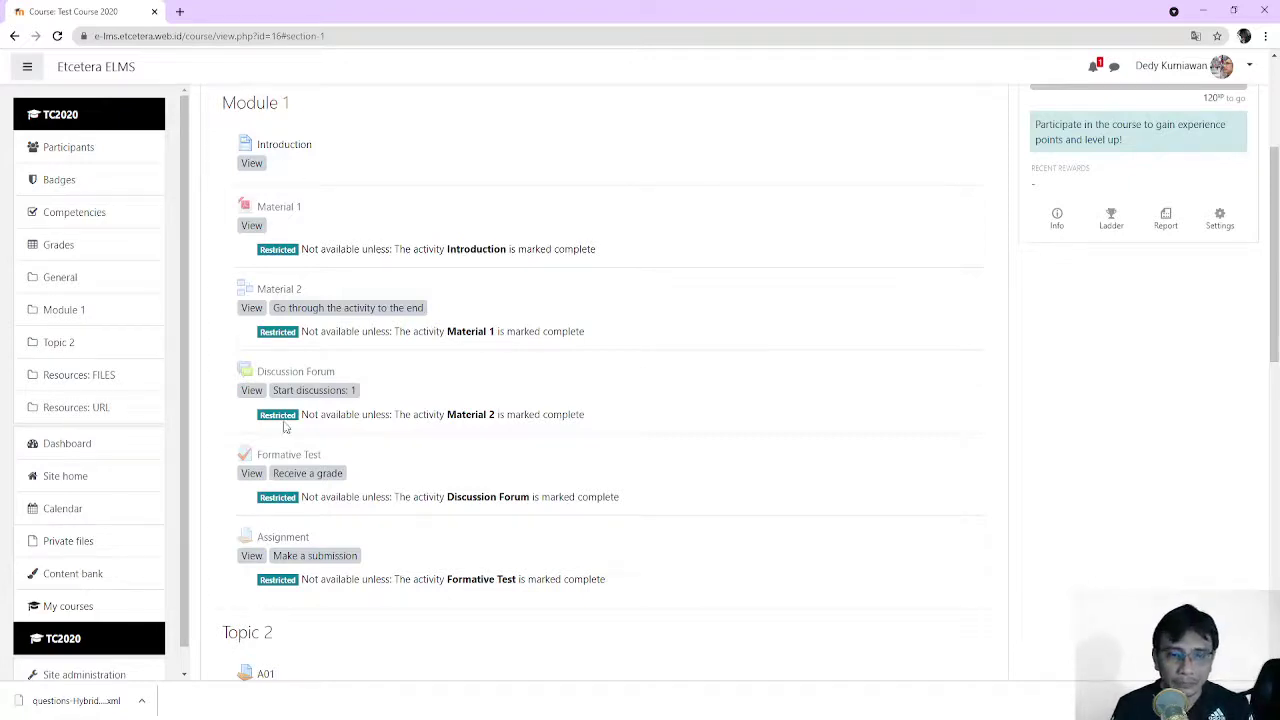
pyautogui.scroll(3, 410, 455)
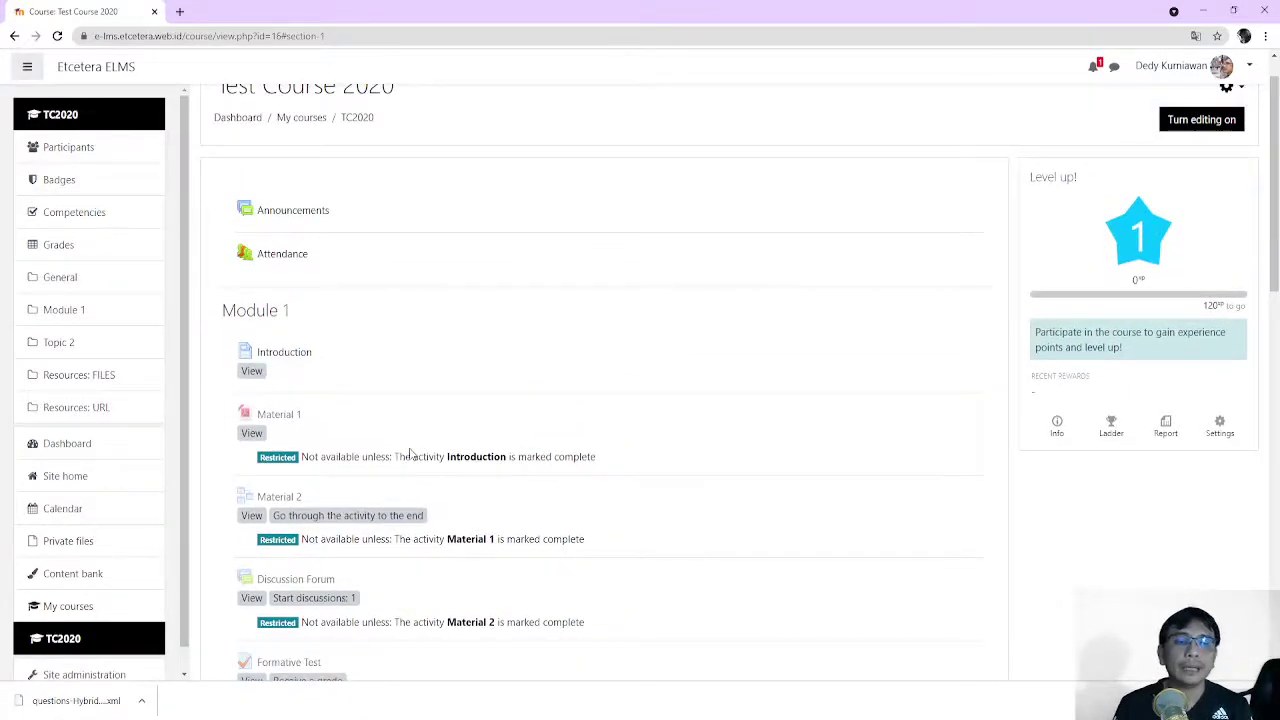
pyautogui.scroll(-3, 410, 455)
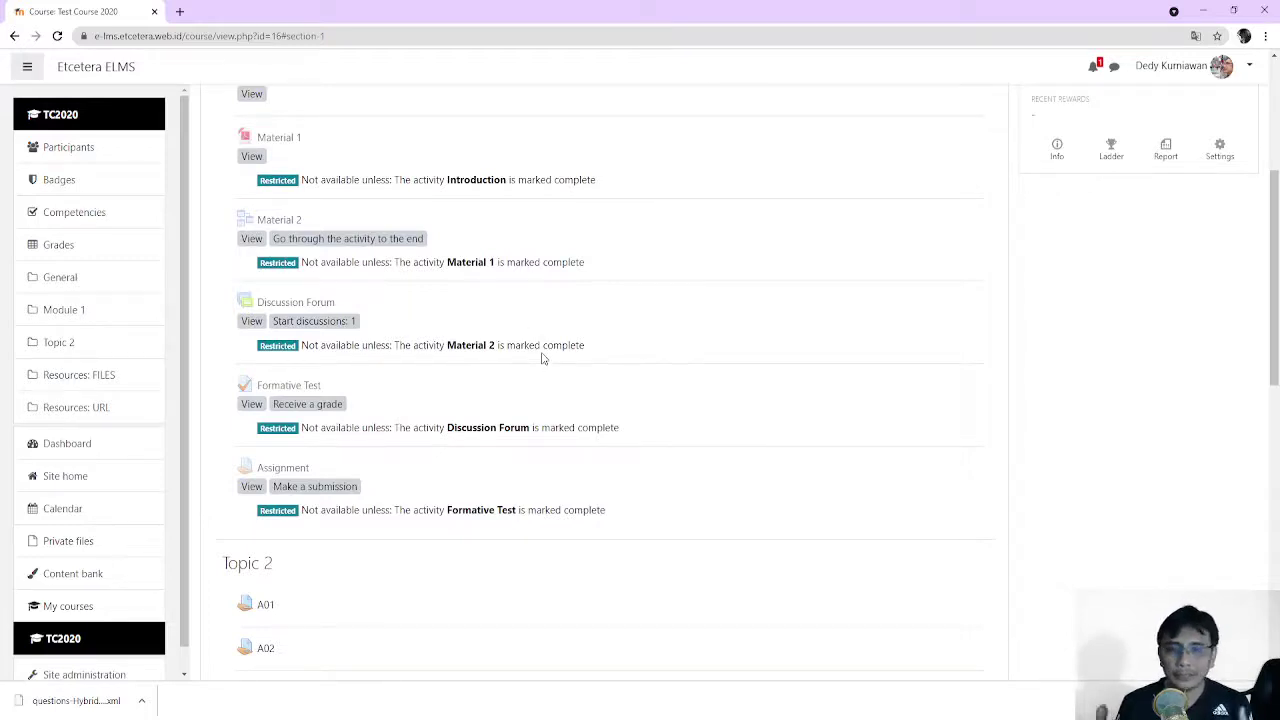
pyautogui.scroll(4, 543, 358)
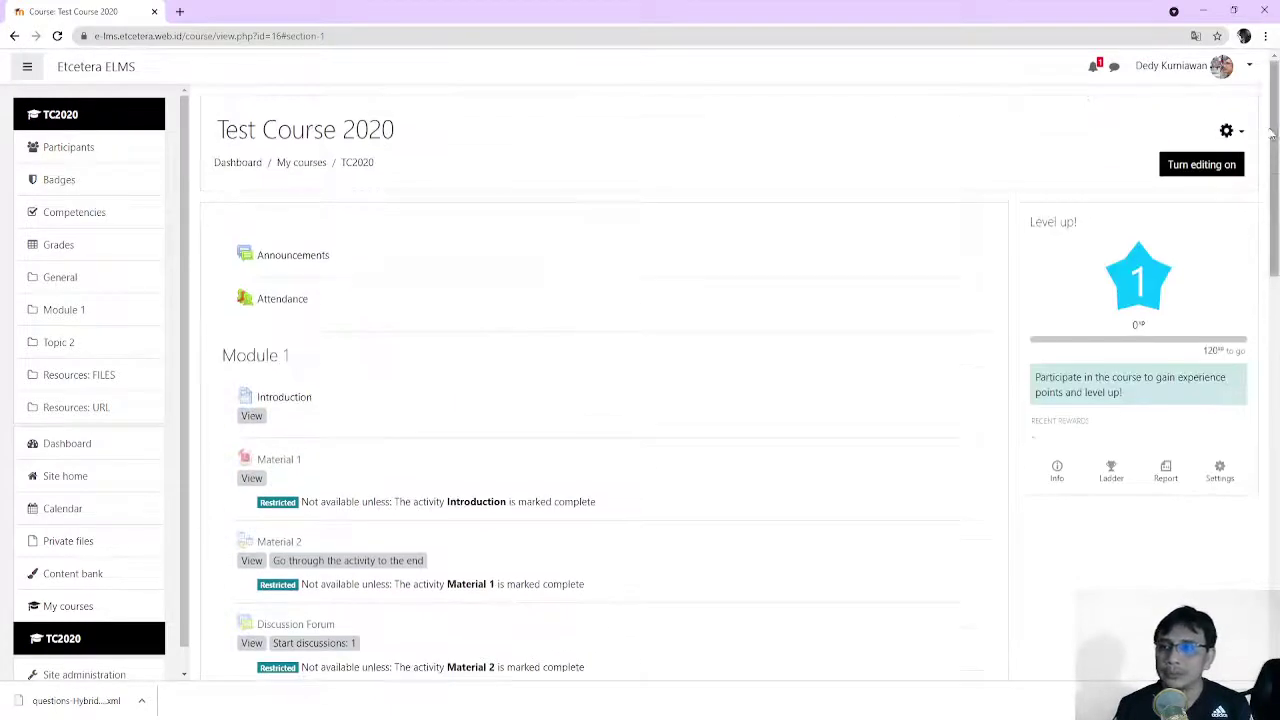
pyautogui.click(1200, 66)
# - Switch role to Student to preview the course
pyautogui.click(1186, 246)
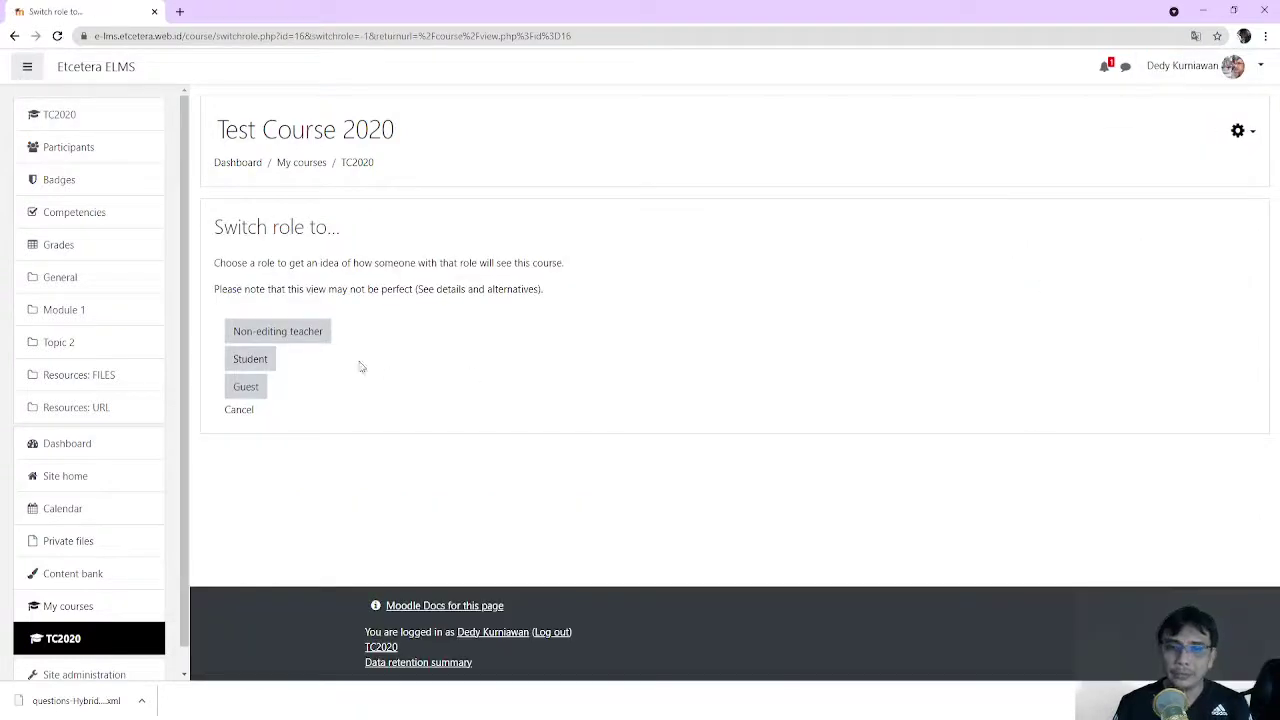
pyautogui.click(250, 359)
pyautogui.scroll(-3, 790, 378)
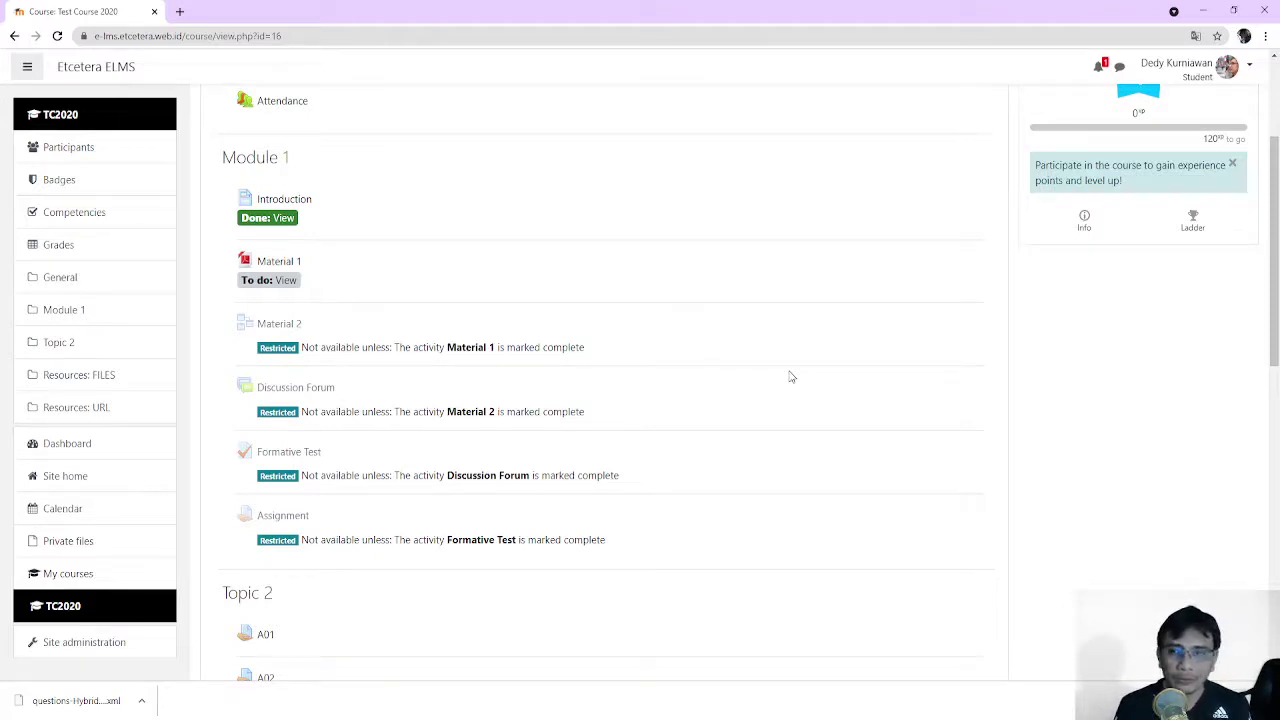
# - View Material 1 so it is marked done, then return to the normal teacher role
pyautogui.click(276, 262)
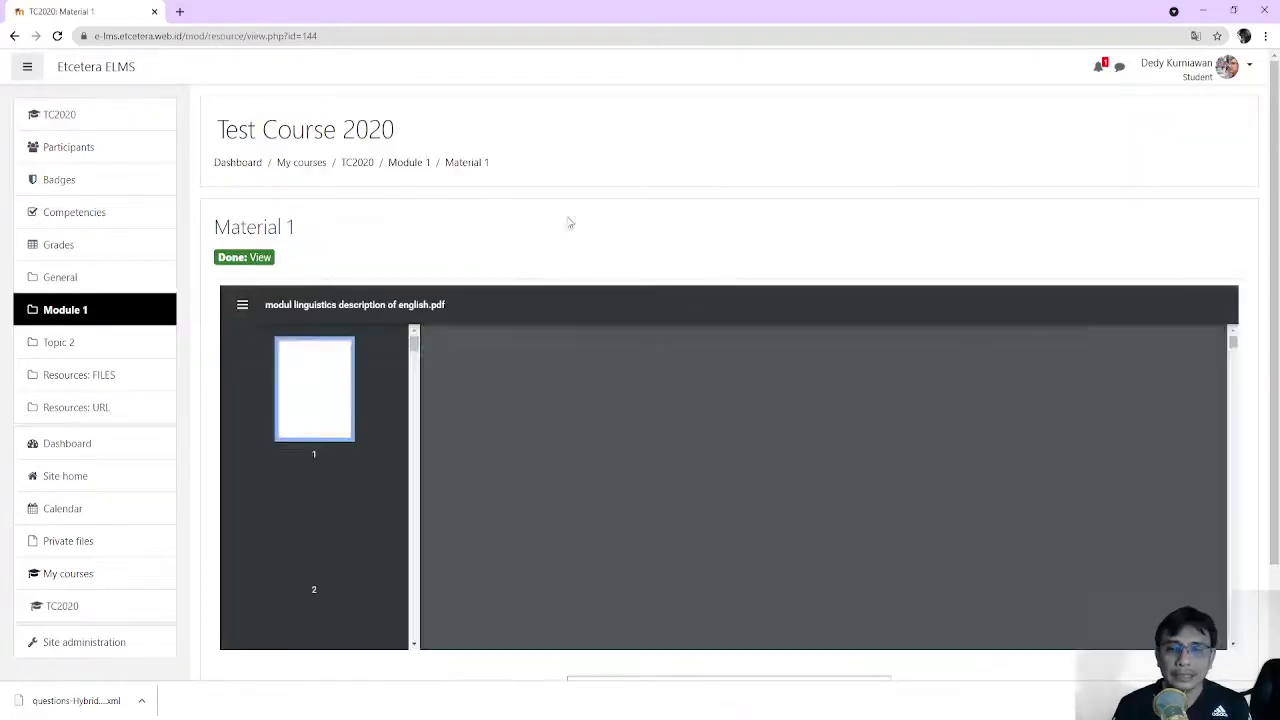
pyautogui.scroll(-2, 586, 200)
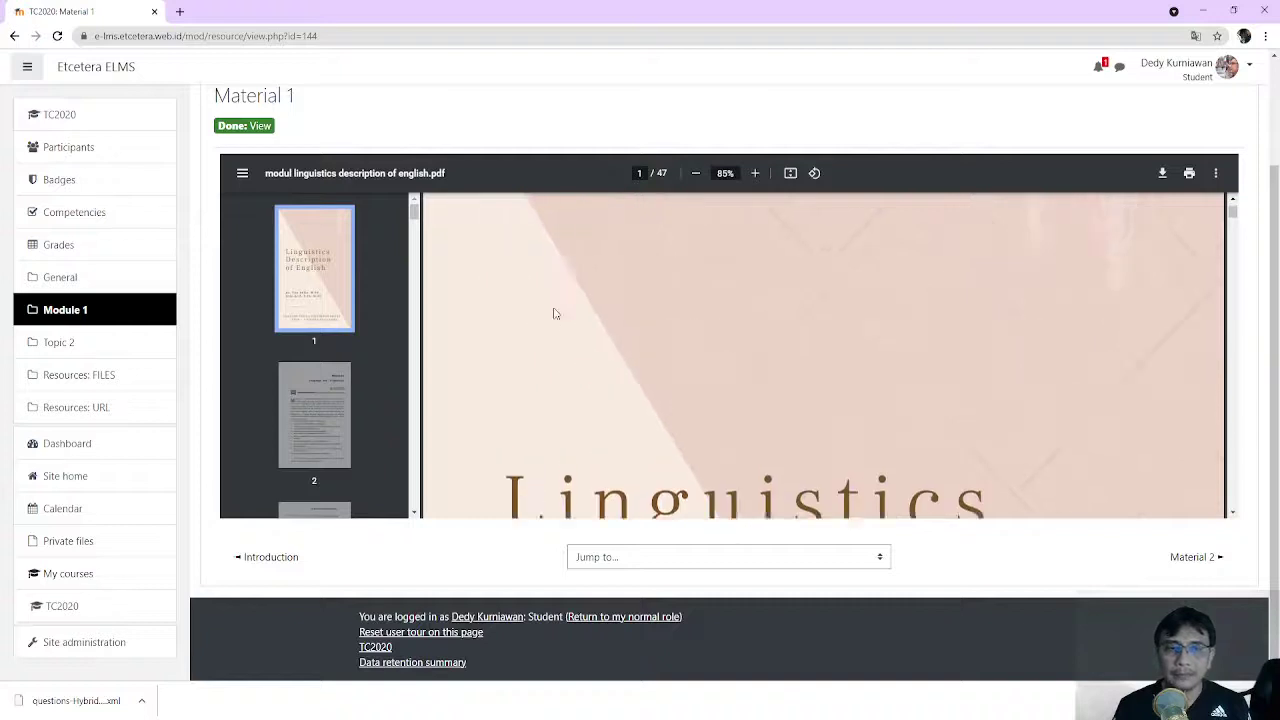
pyautogui.scroll(2, 1037, 182)
pyautogui.click(408, 163)
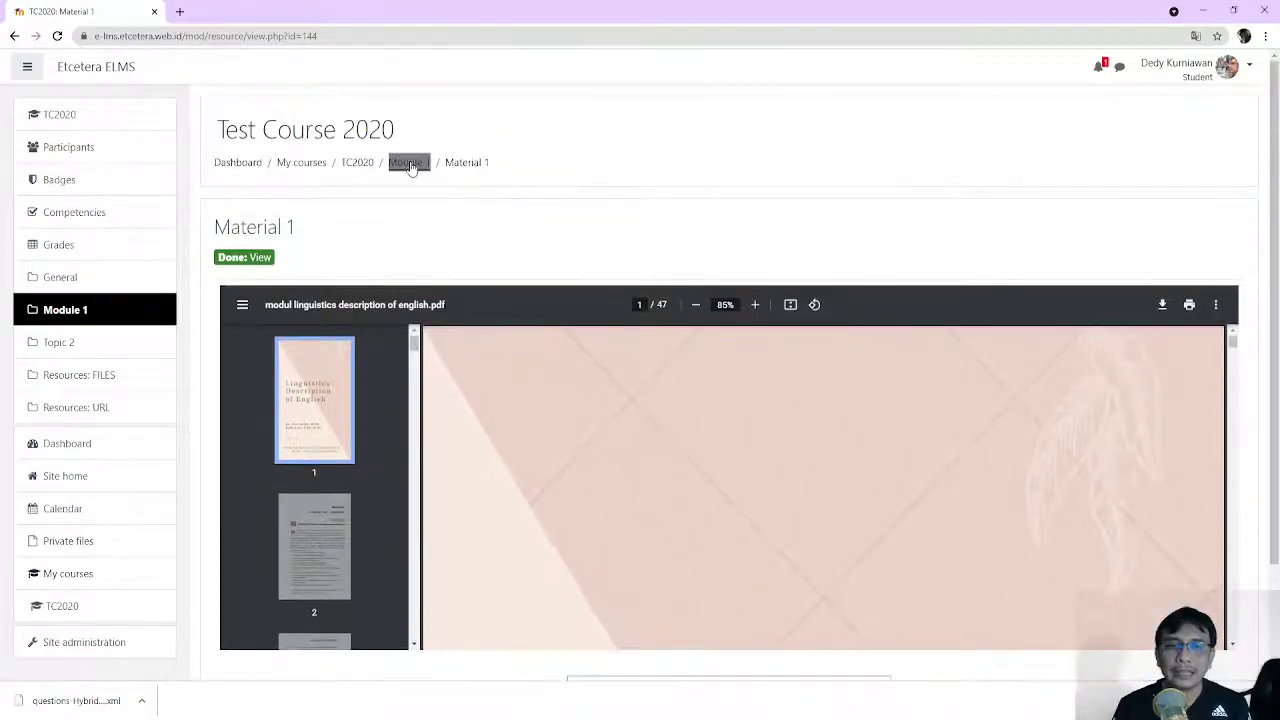
pyautogui.scroll(2, 475, 270)
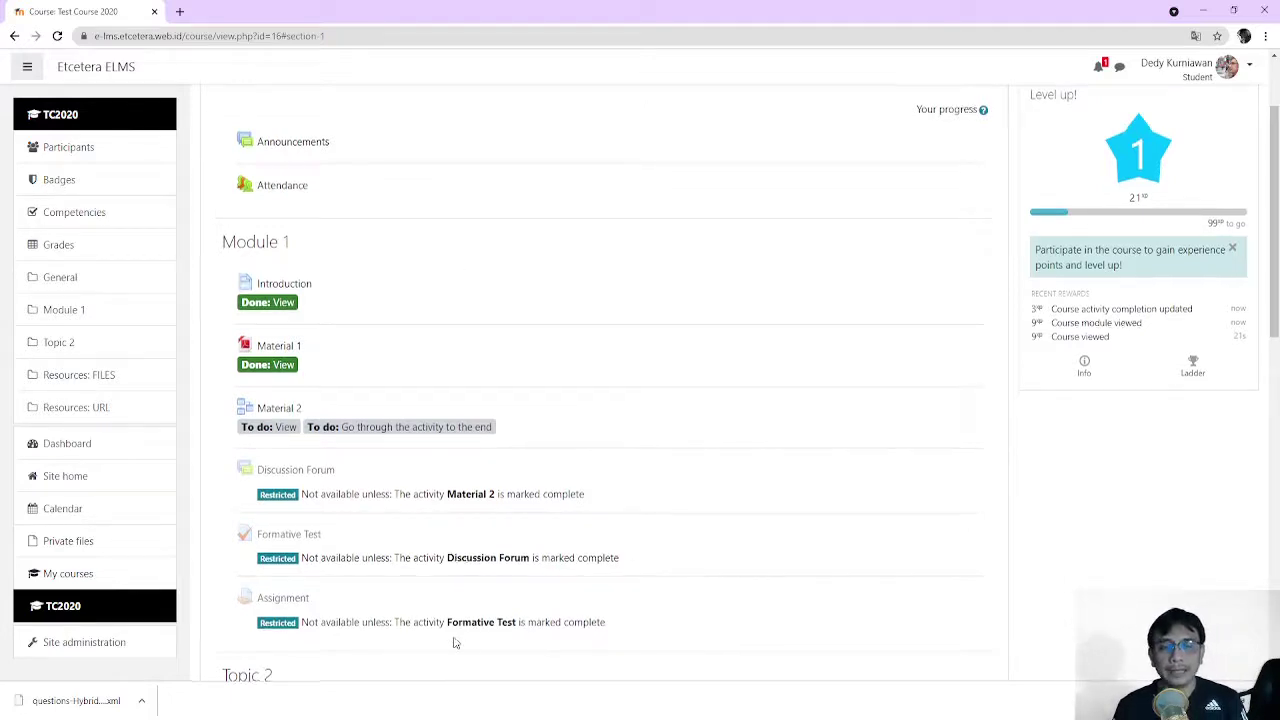
pyautogui.scroll(2, 455, 642)
pyautogui.click(1224, 70)
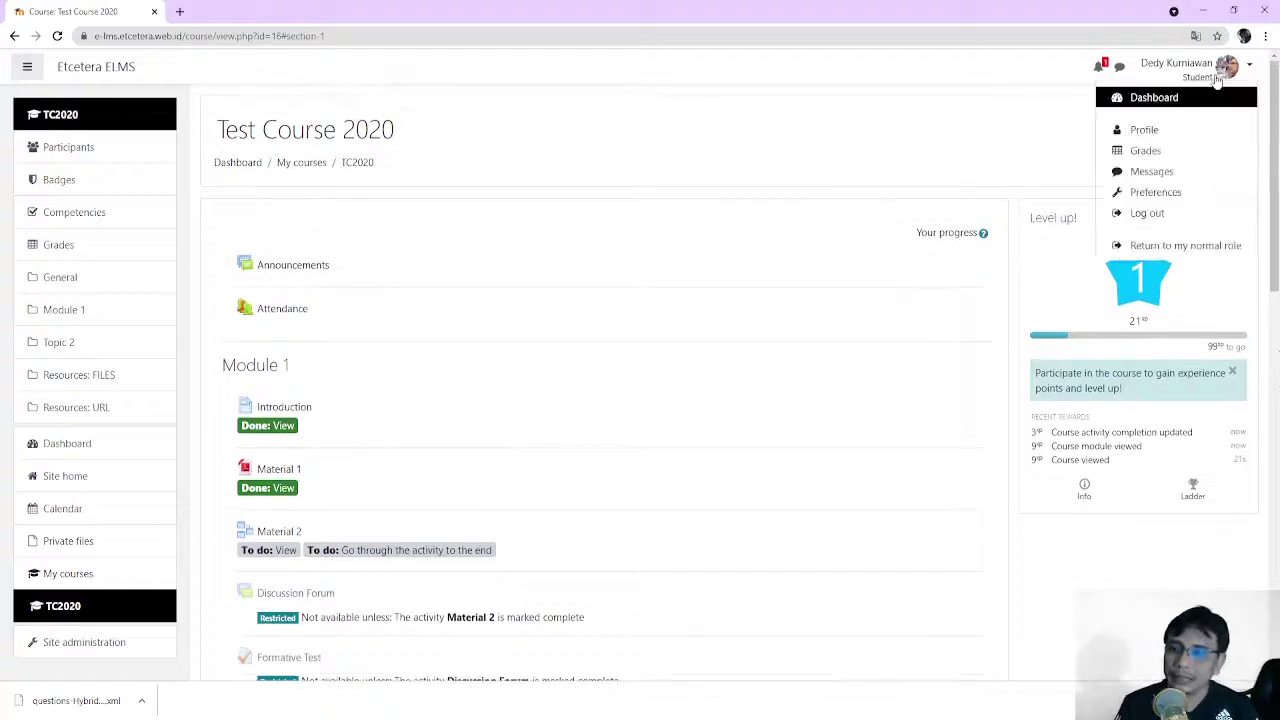
pyautogui.click(1185, 245)
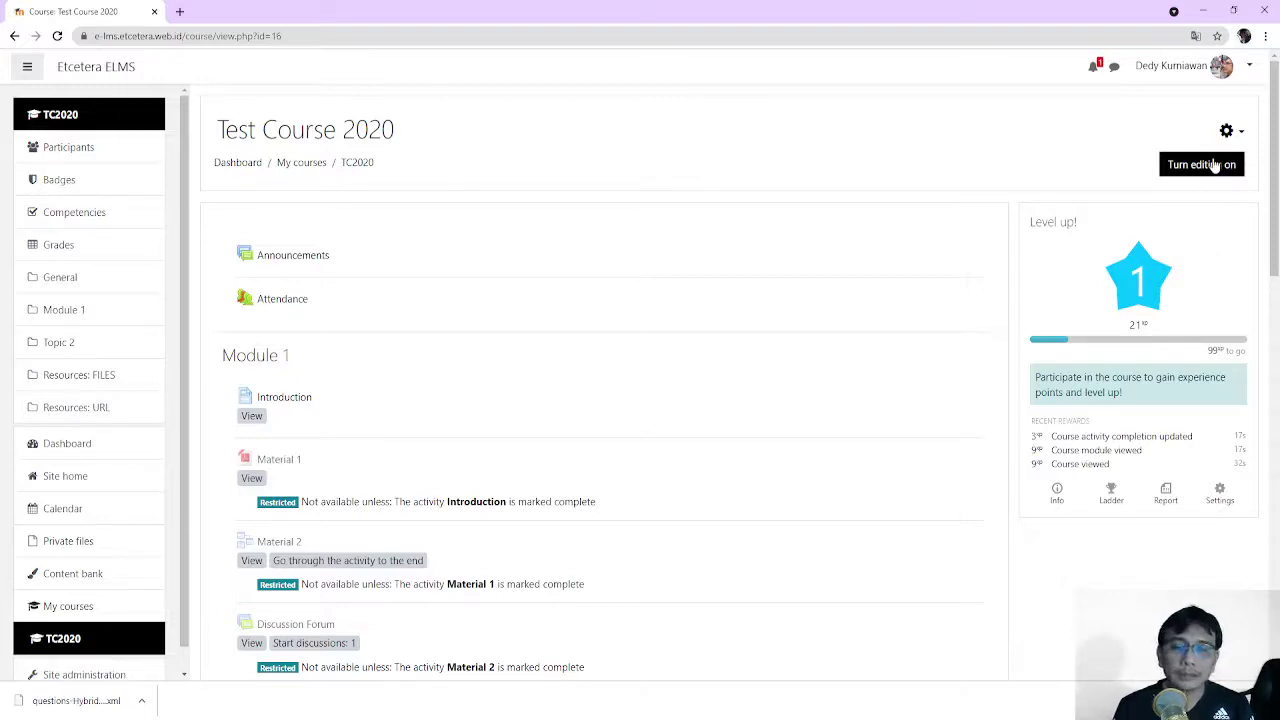
# - Turn editing on and add the Course completion status block to Test Course 2020
pyautogui.click(1214, 166)
pyautogui.scroll(-4, 600, 400)
pyautogui.scroll(-1, 48, 543)
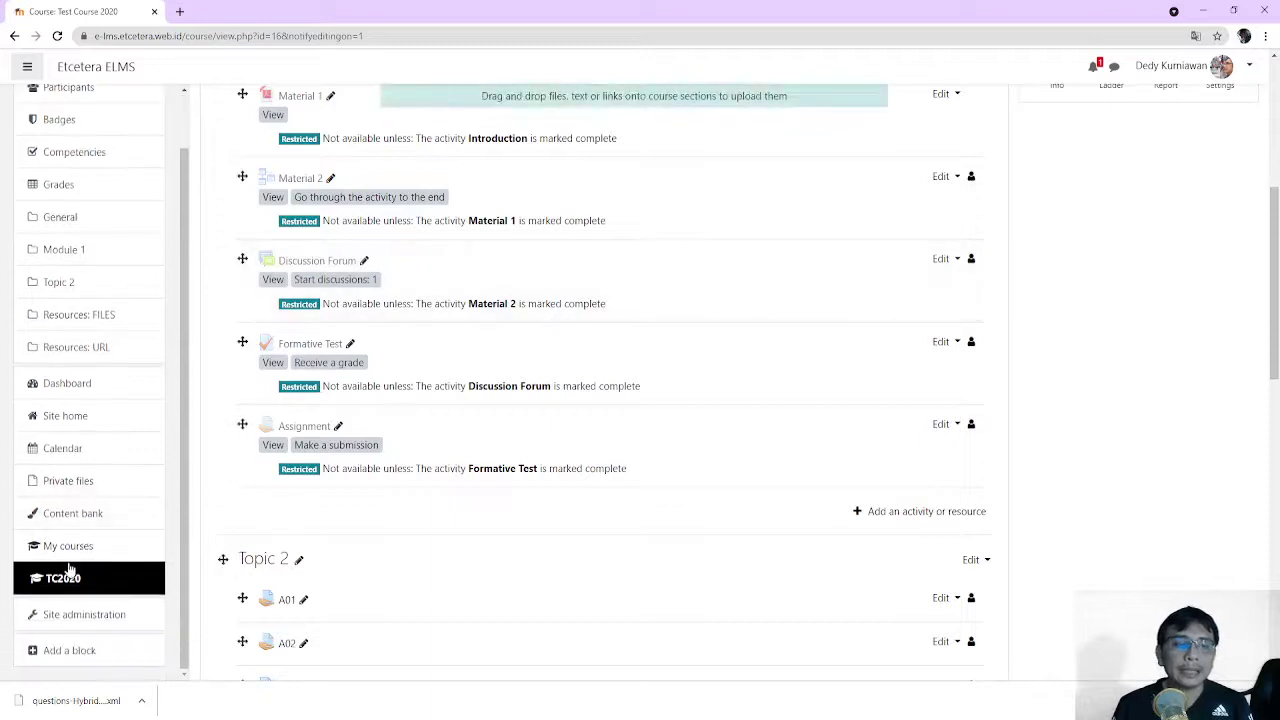
pyautogui.click(104, 658)
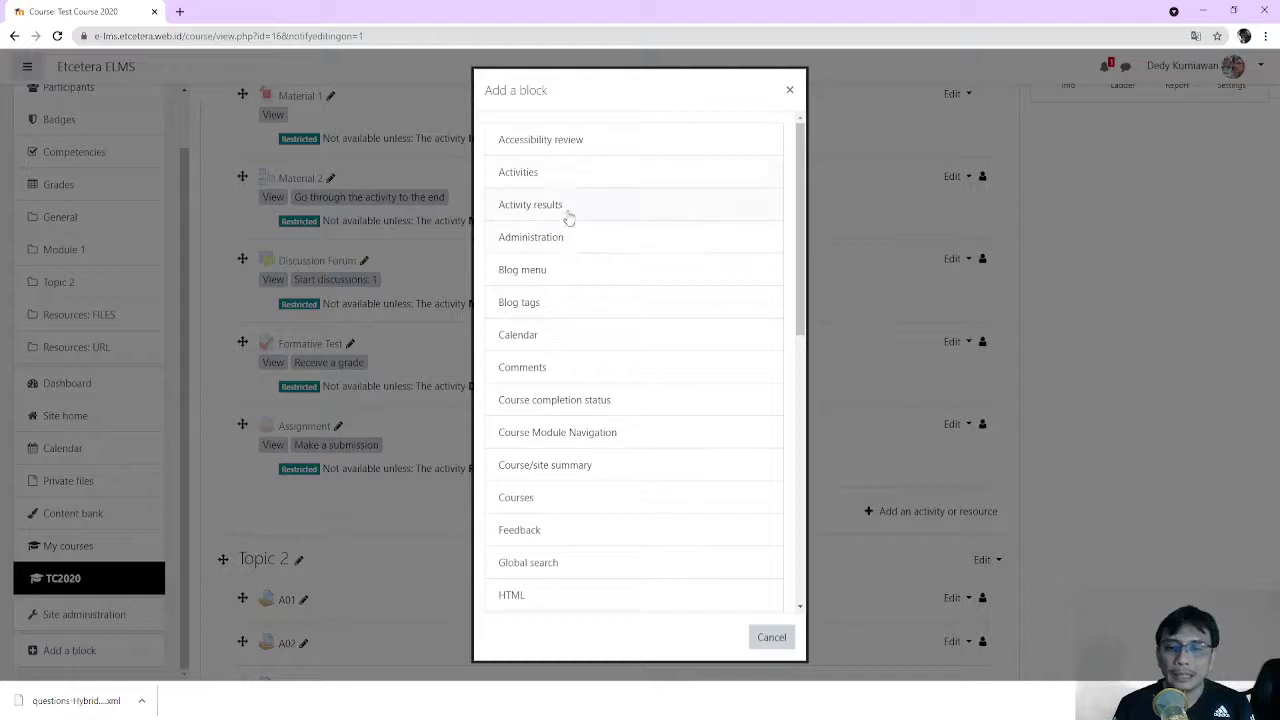
pyautogui.scroll(-2, 575, 250)
pyautogui.scroll(2, 594, 329)
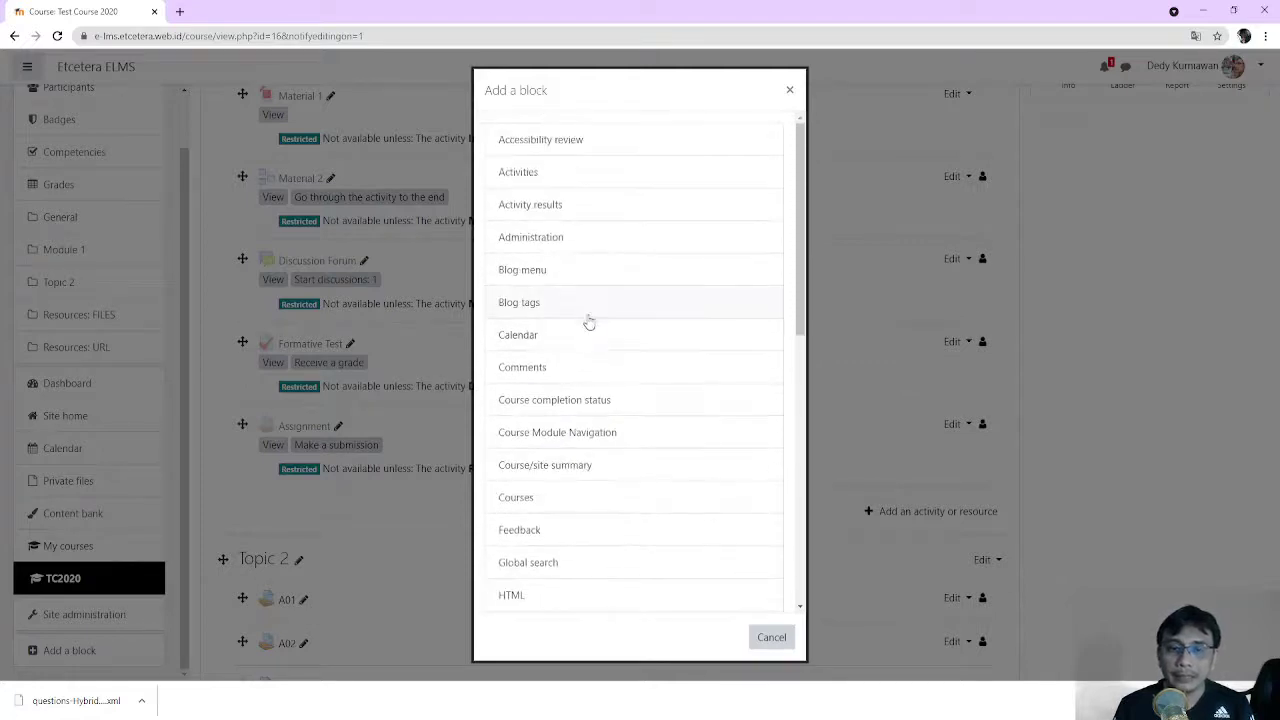
pyautogui.scroll(-1, 575, 415)
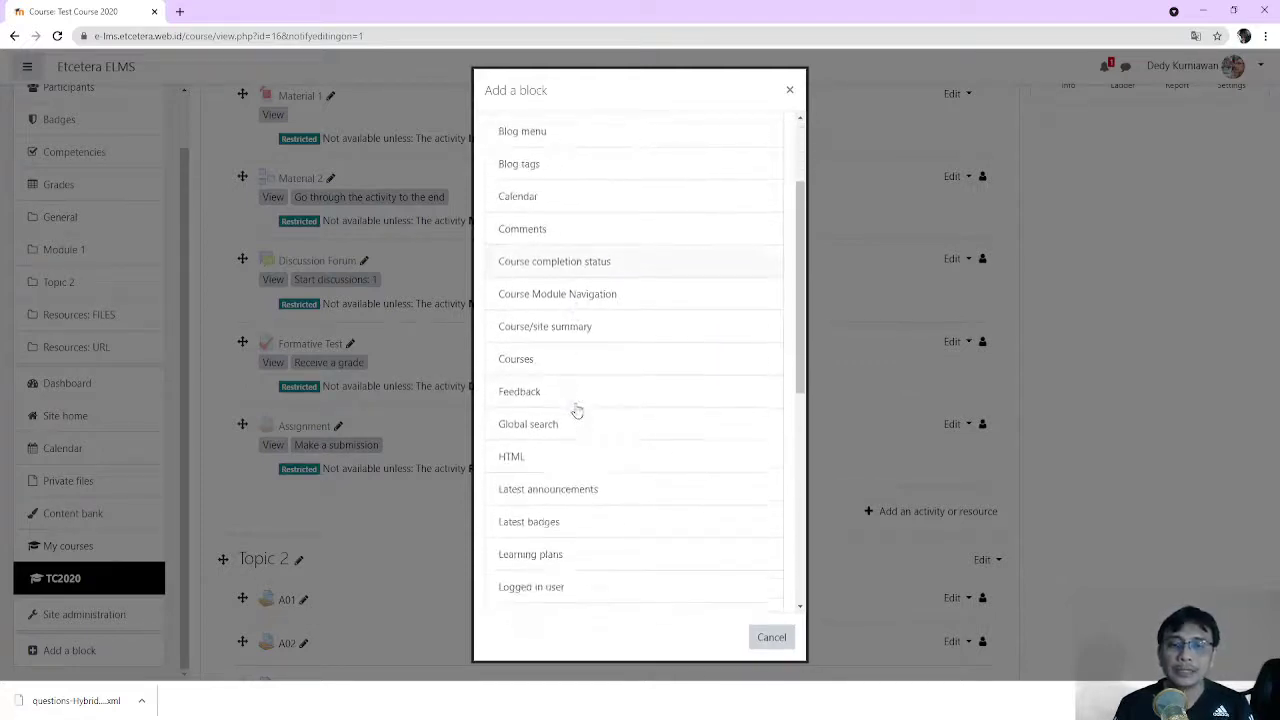
pyautogui.click(563, 275)
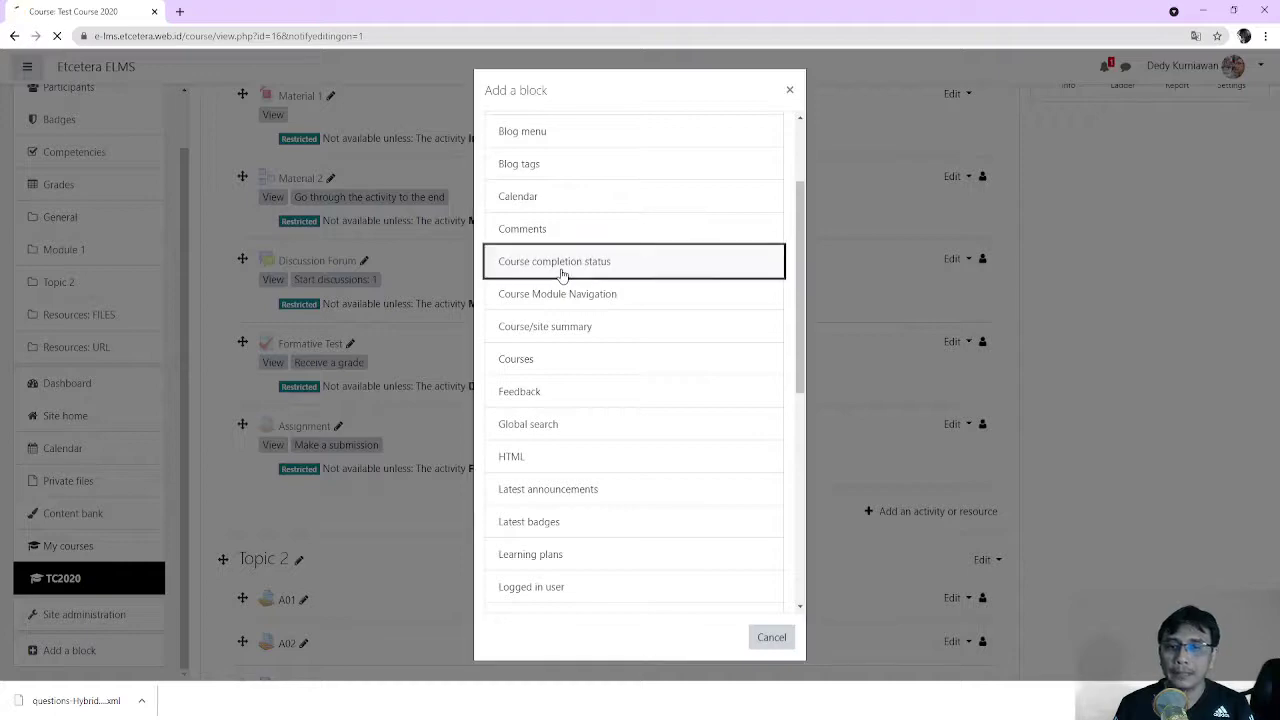
pyautogui.scroll(-3, 1110, 380)
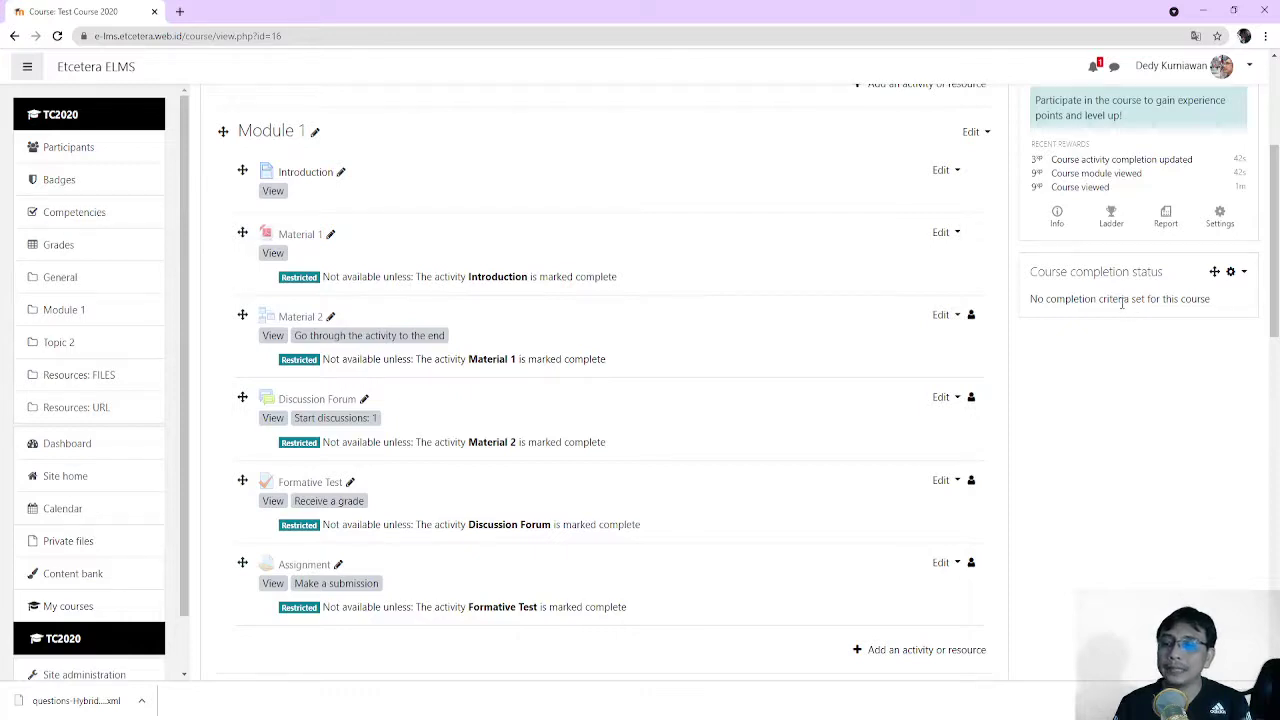
pyautogui.scroll(3, 1113, 298)
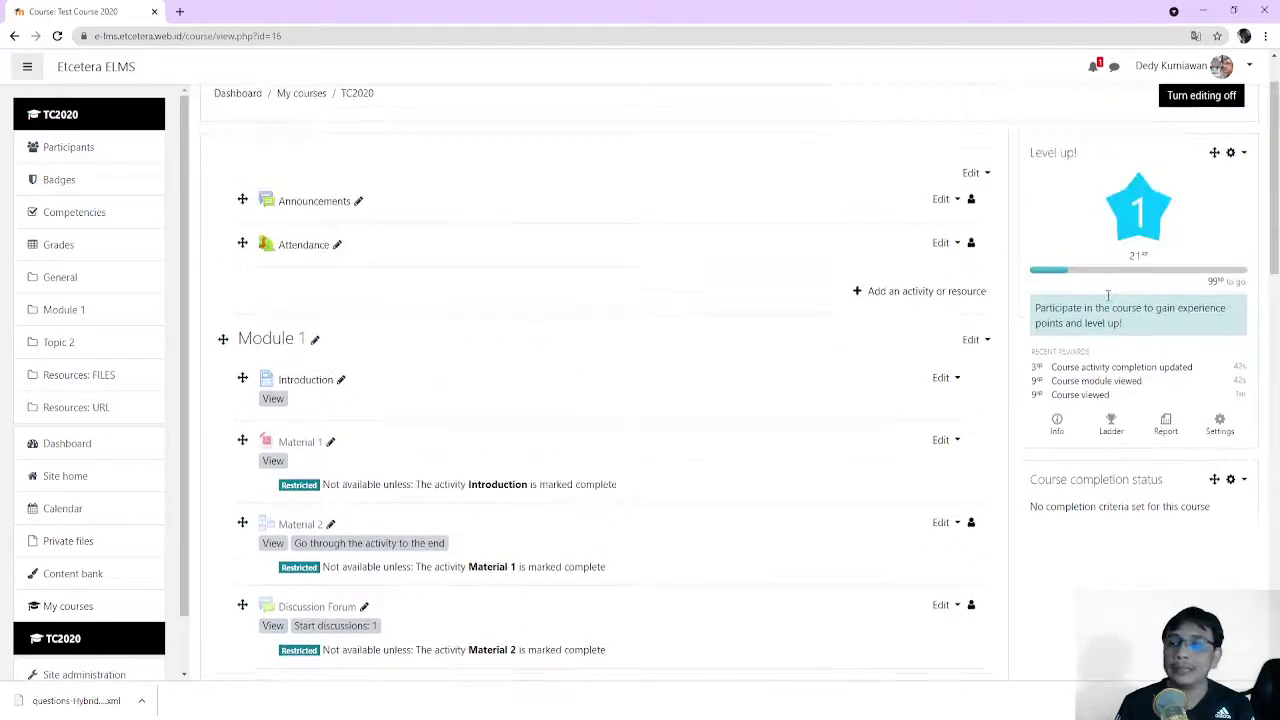
pyautogui.scroll(1, 1110, 300)
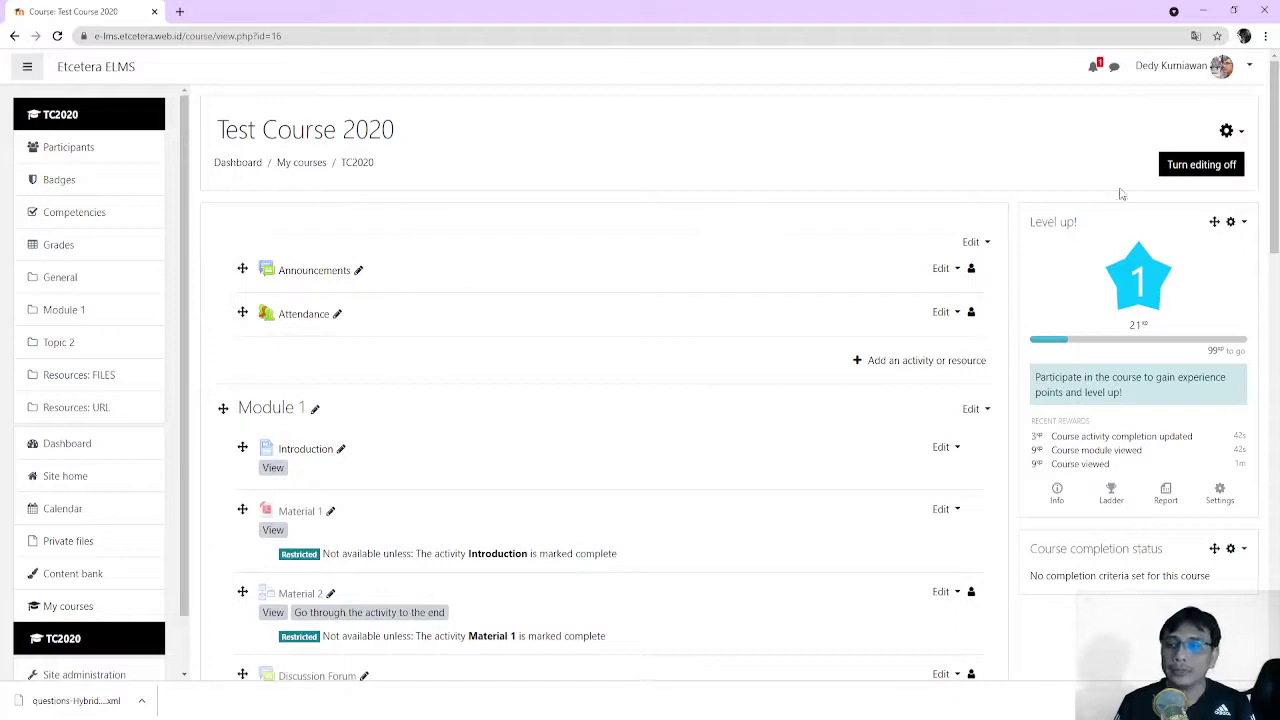
# - In Course completion settings, set Completion requirements to ANY
pyautogui.click(1238, 133)
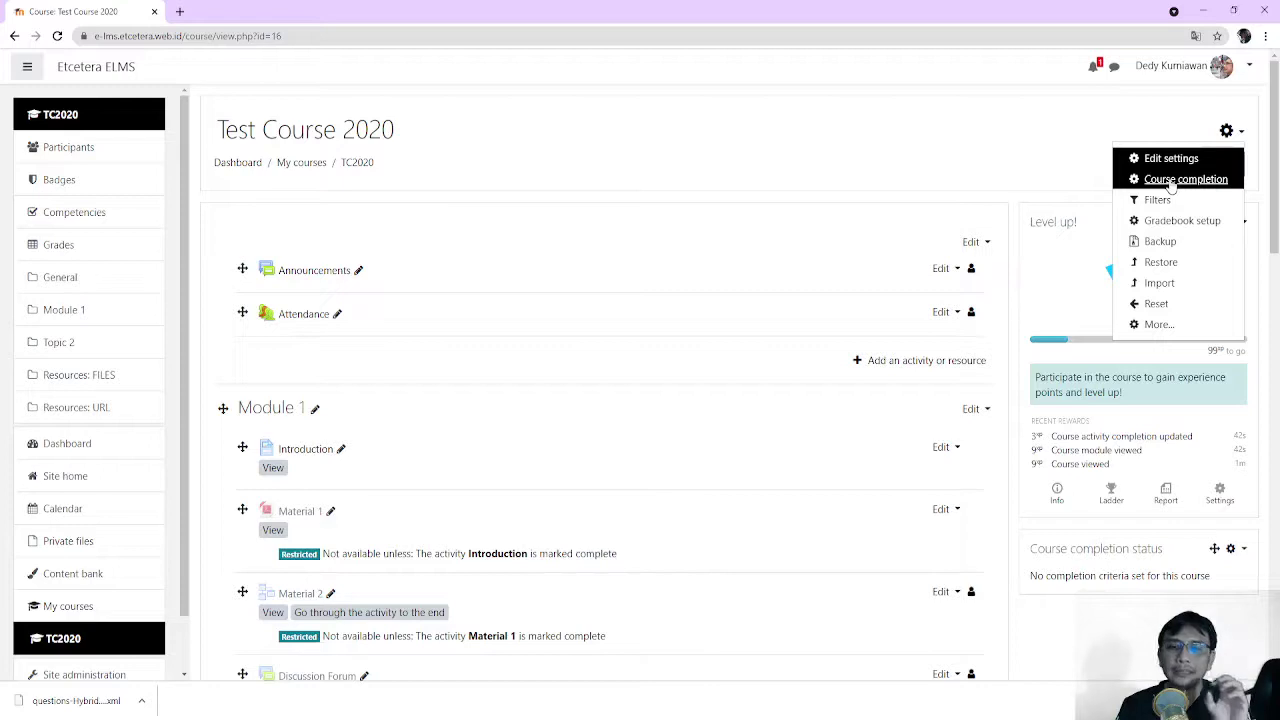
pyautogui.click(1171, 185)
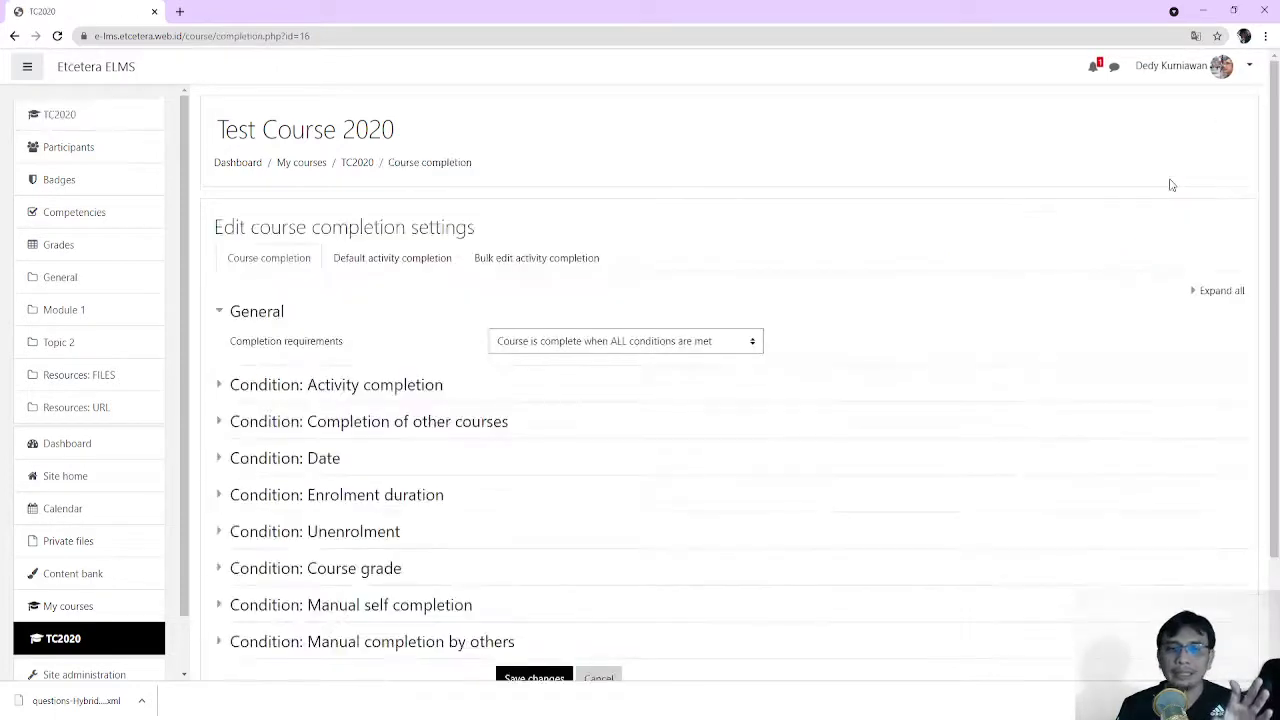
pyautogui.scroll(-1, 1140, 186)
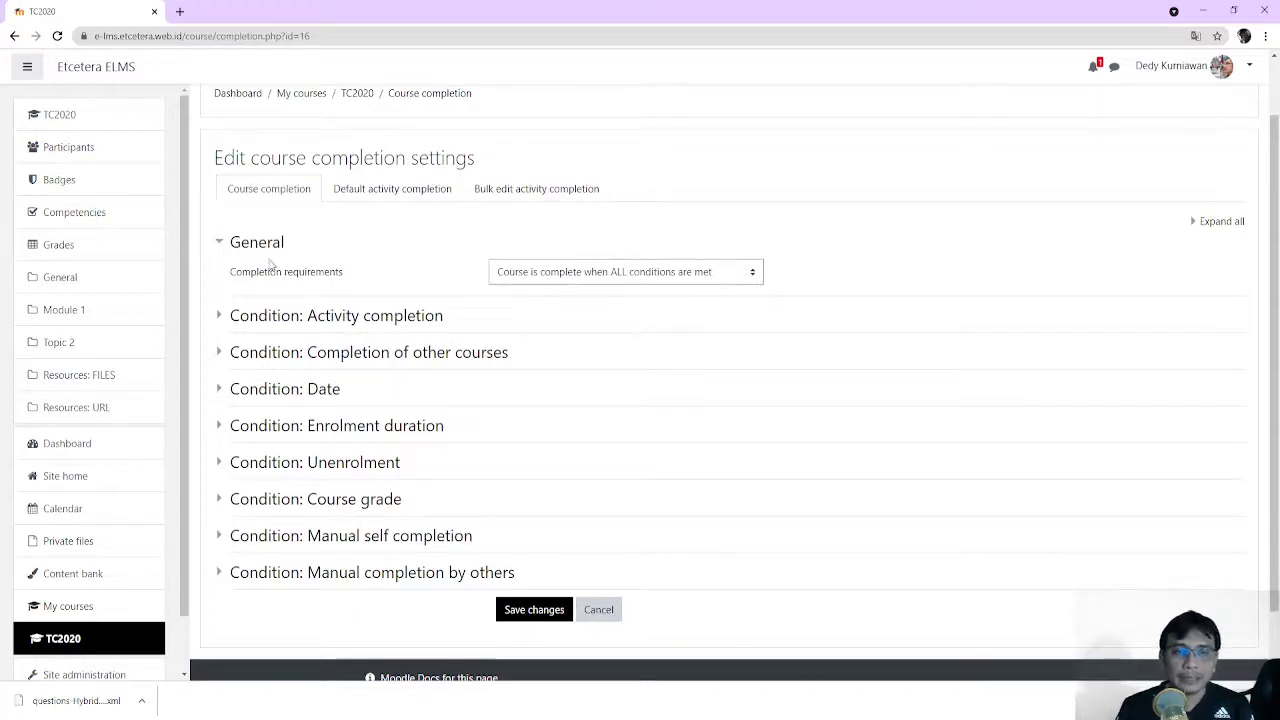
pyautogui.click(620, 278)
pyautogui.click(628, 311)
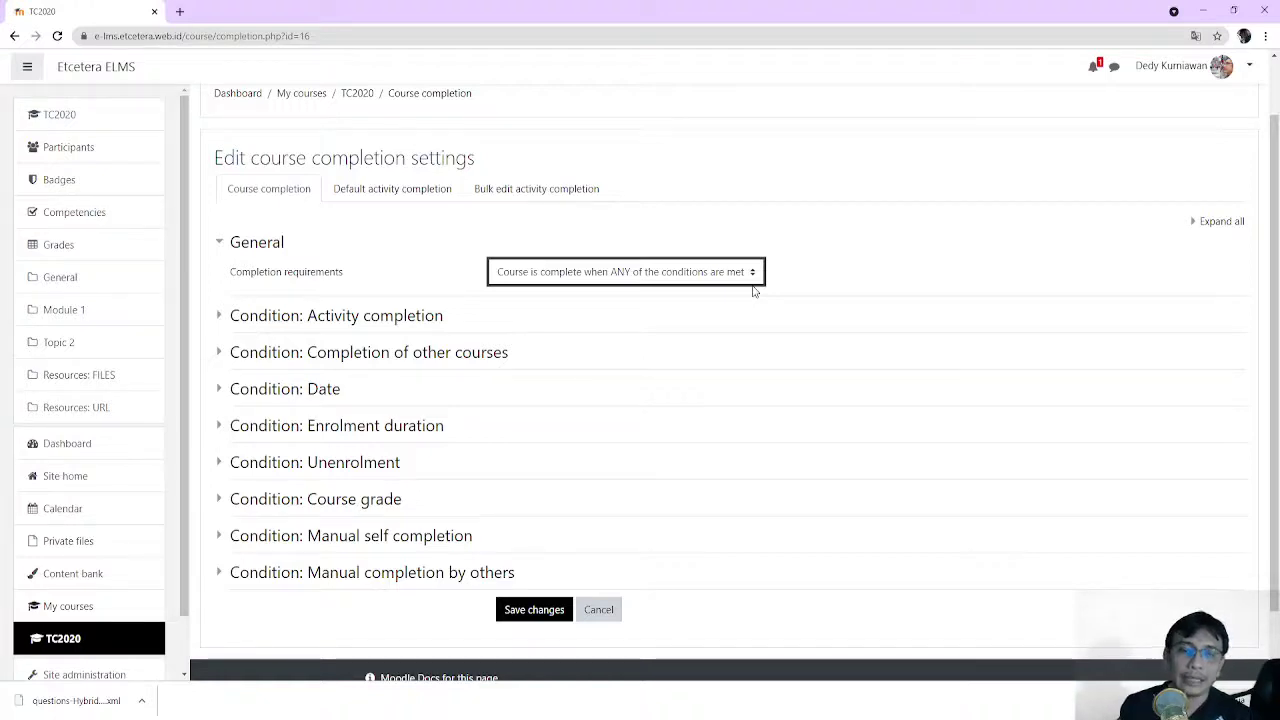
pyautogui.click(934, 250)
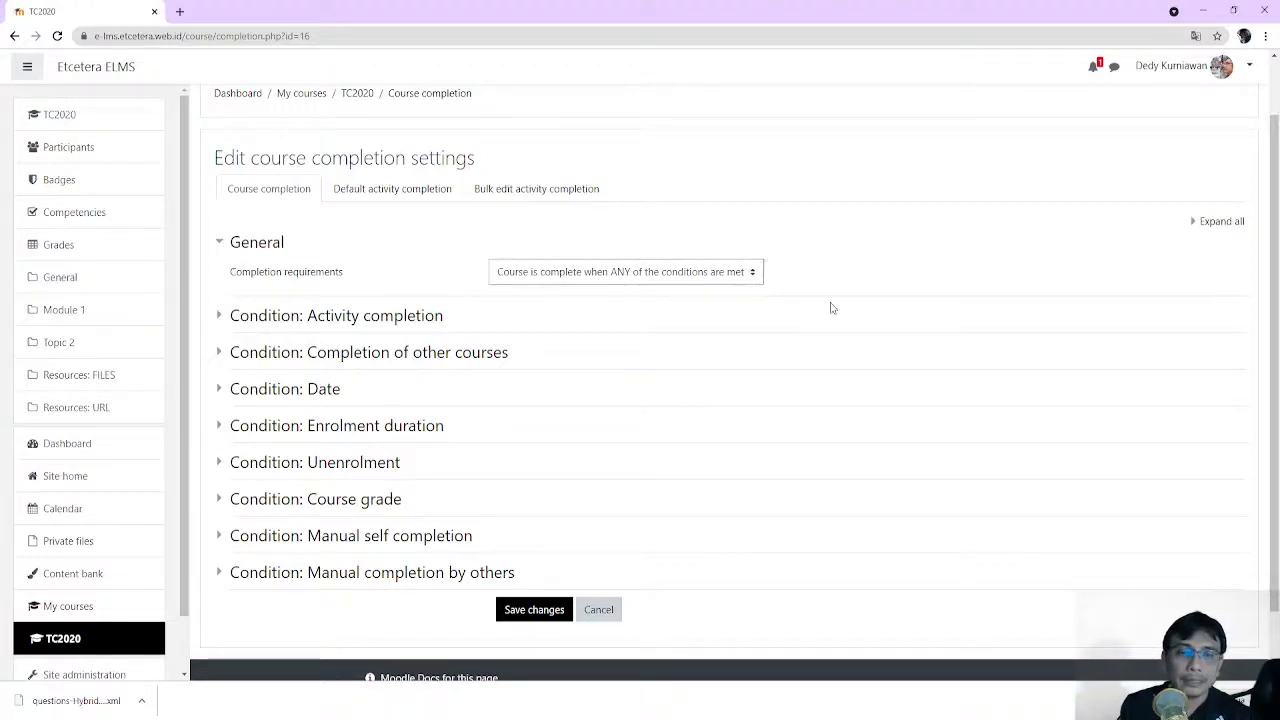
# - Require Introduction, Material 1, Material 2, Discussion Forum, Formative Test and Assignment, then save
pyautogui.scroll(-1, 502, 310)
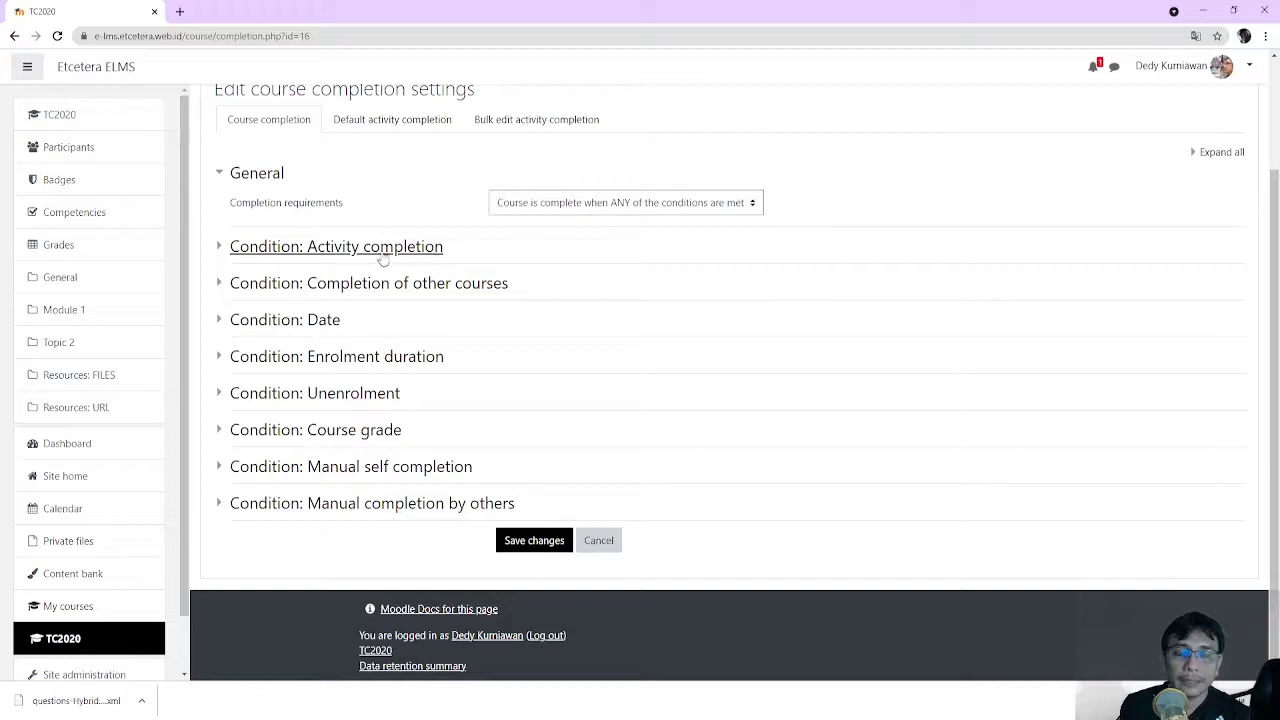
pyautogui.click(323, 257)
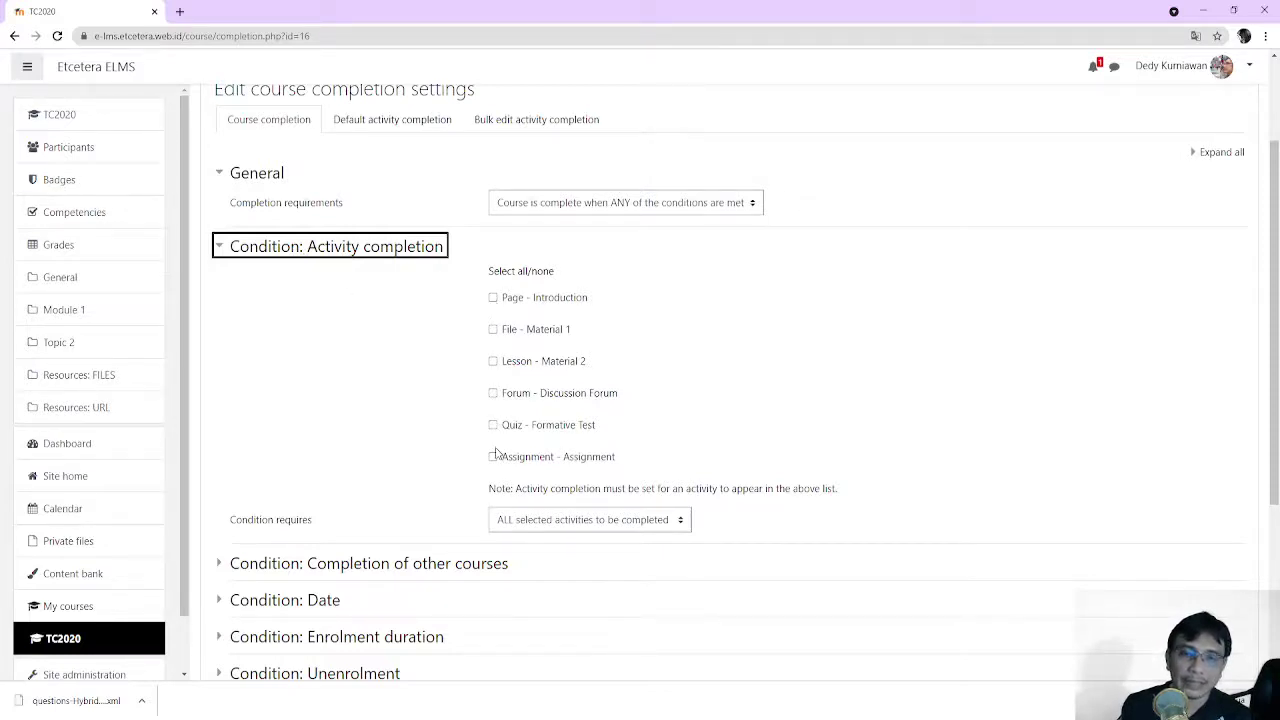
pyautogui.click(493, 298)
pyautogui.click(493, 329)
pyautogui.click(493, 361)
pyautogui.click(493, 393)
pyautogui.click(493, 425)
pyautogui.click(493, 457)
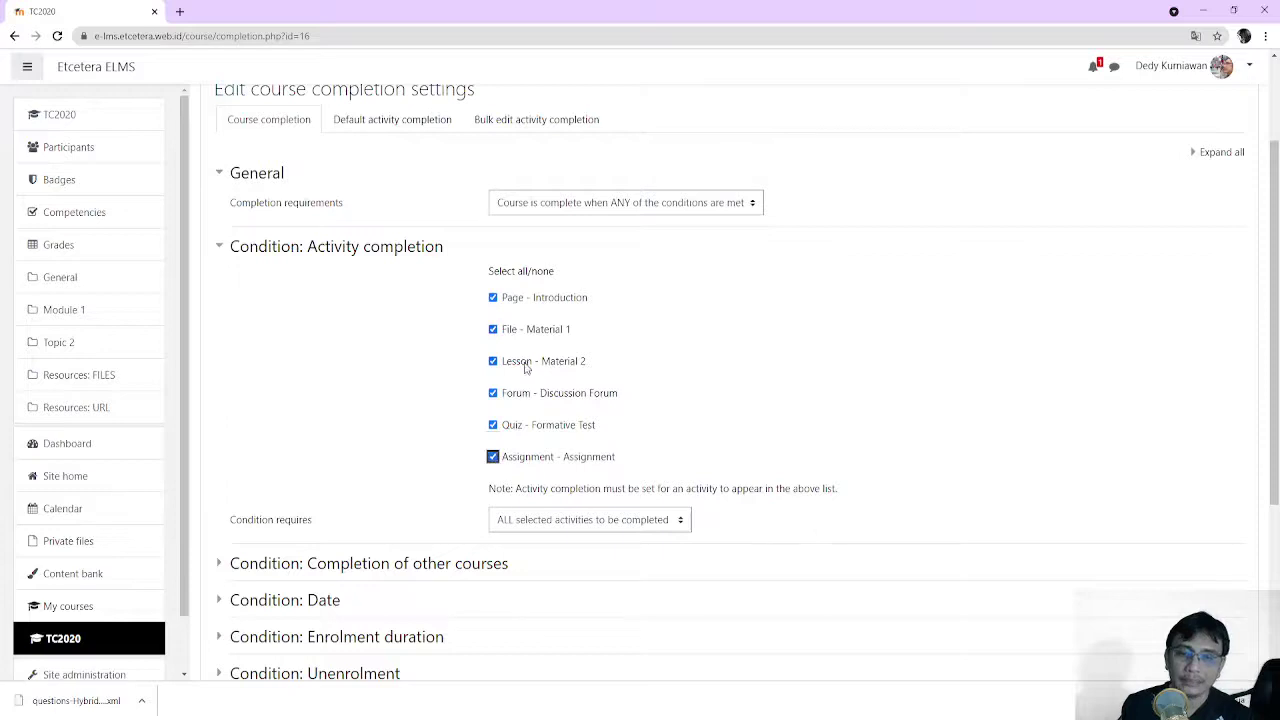
pyautogui.scroll(-3, 519, 445)
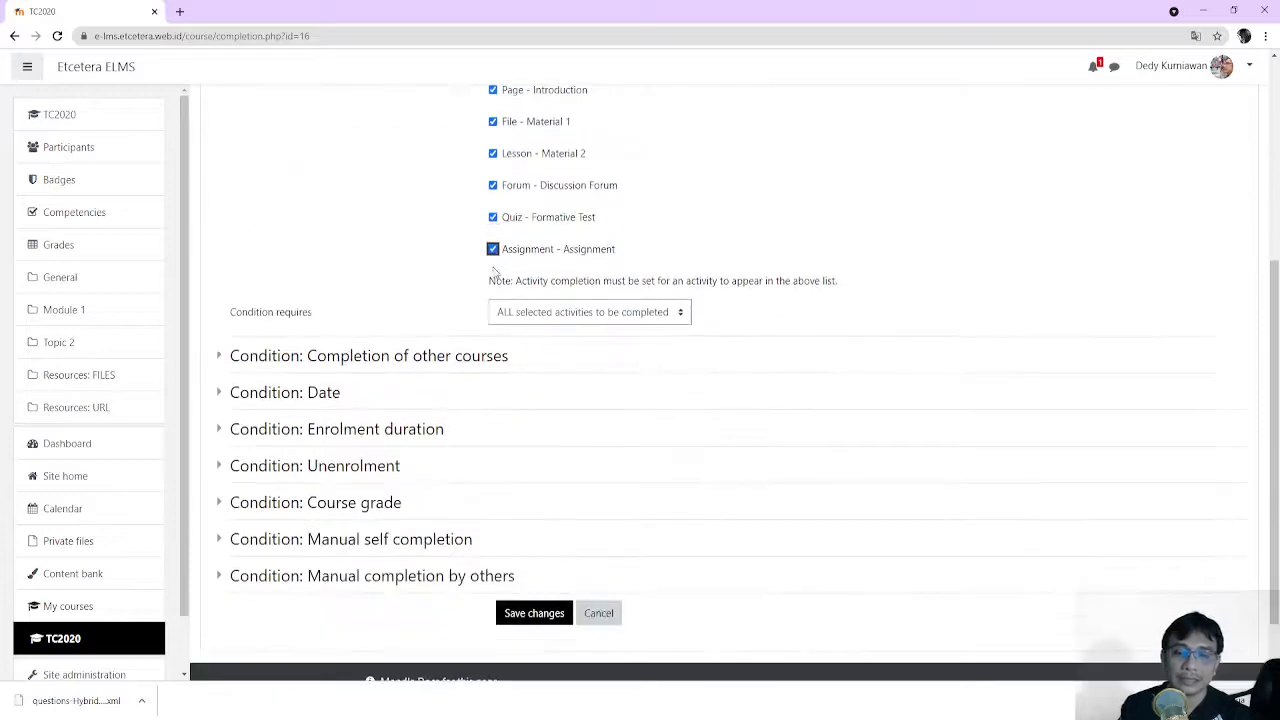
pyautogui.scroll(2, 523, 363)
pyautogui.scroll(-3, 592, 460)
pyautogui.click(566, 541)
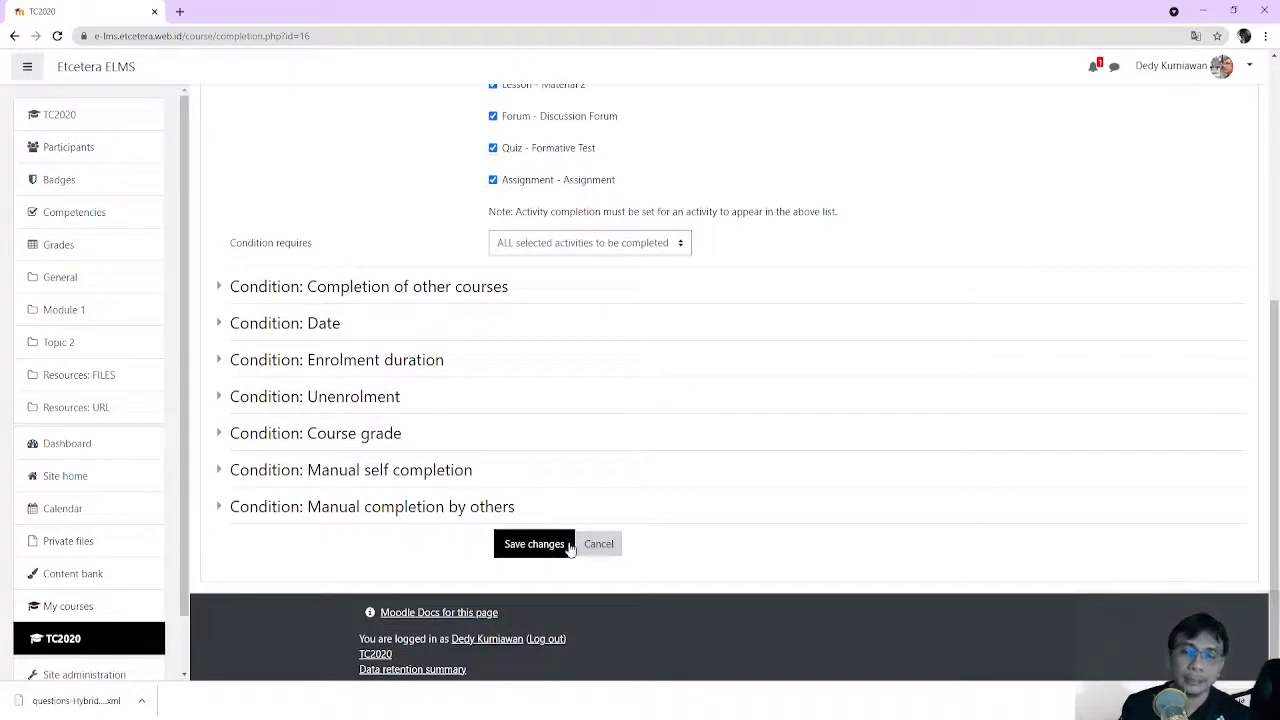
pyautogui.scroll(-4, 612, 530)
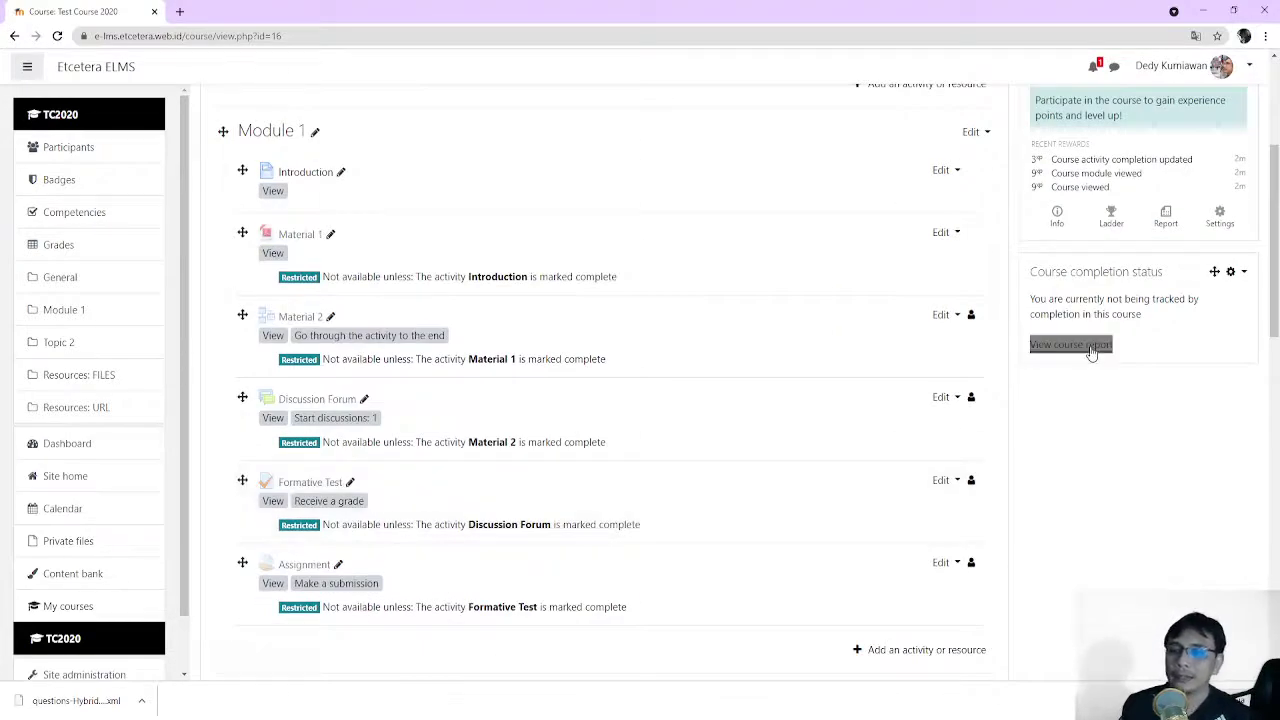
# - Check the course completion report, then return to the course page
pyautogui.click(1090, 348)
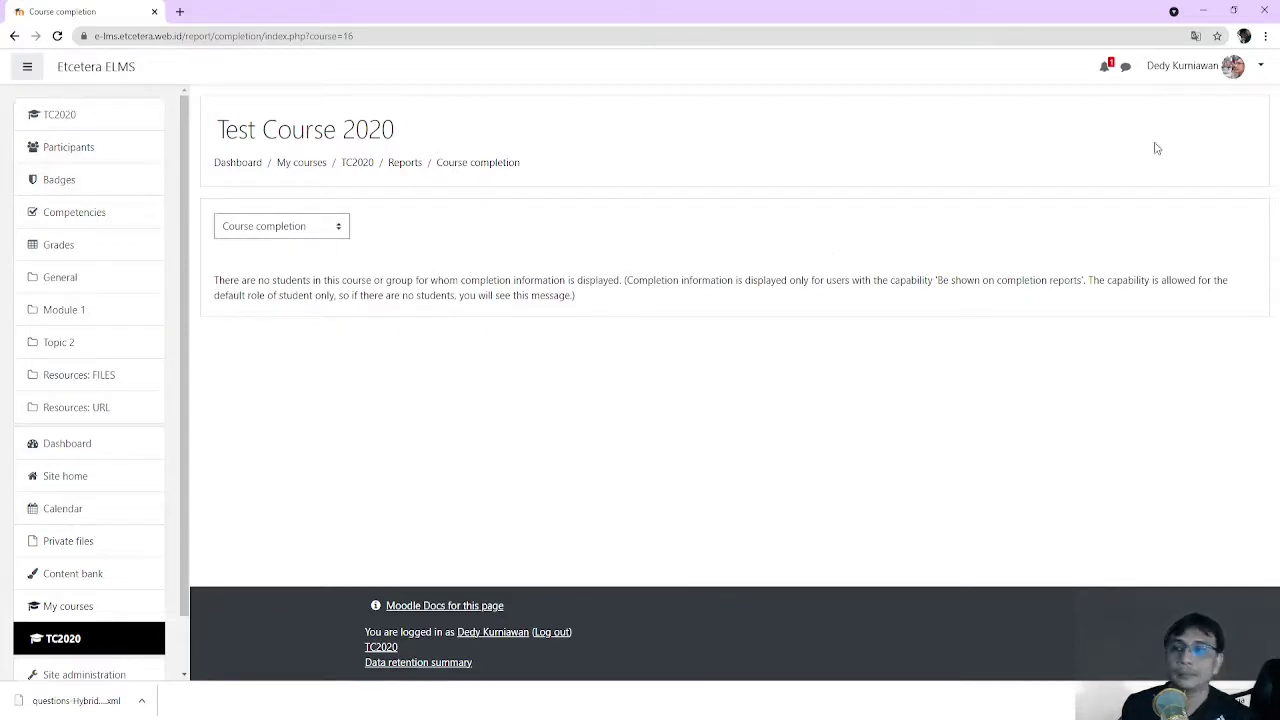
pyautogui.click(358, 166)
pyautogui.scroll(-3, 820, 252)
pyautogui.scroll(3, 820, 252)
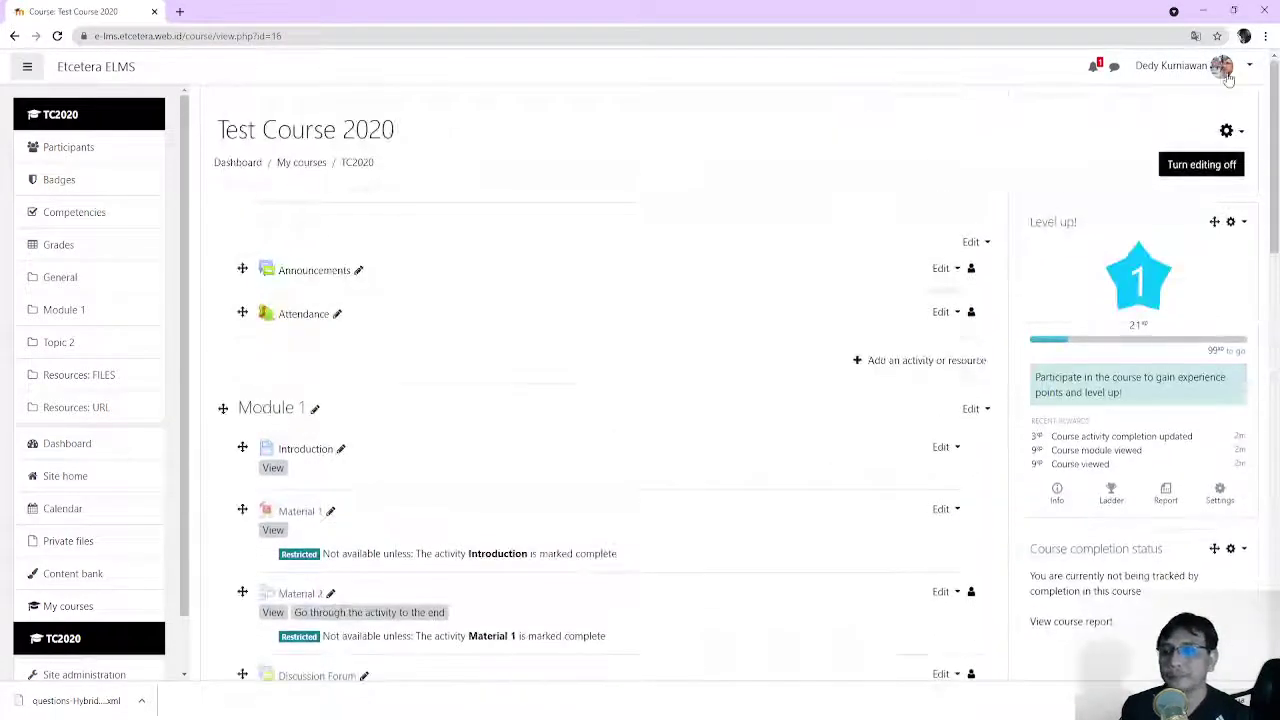
# - Go to the course Participants page and open the Enrol users dialog
pyautogui.click(108, 160)
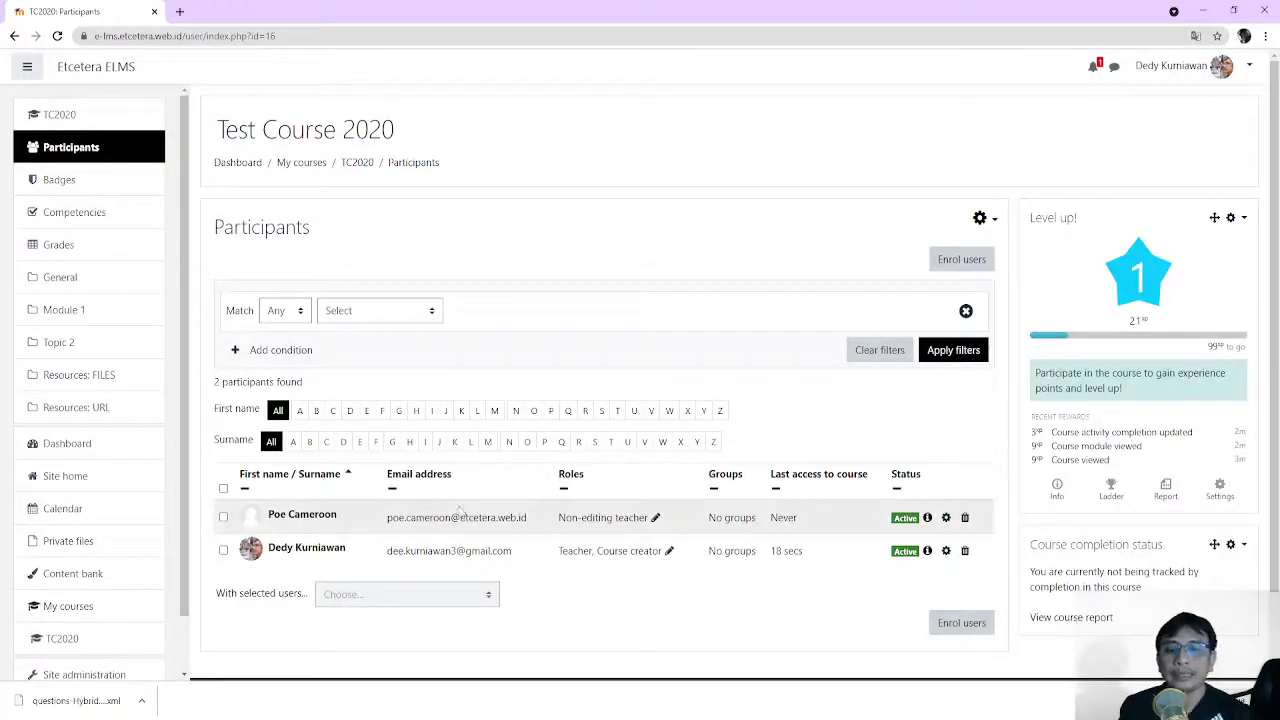
pyautogui.click(75, 120)
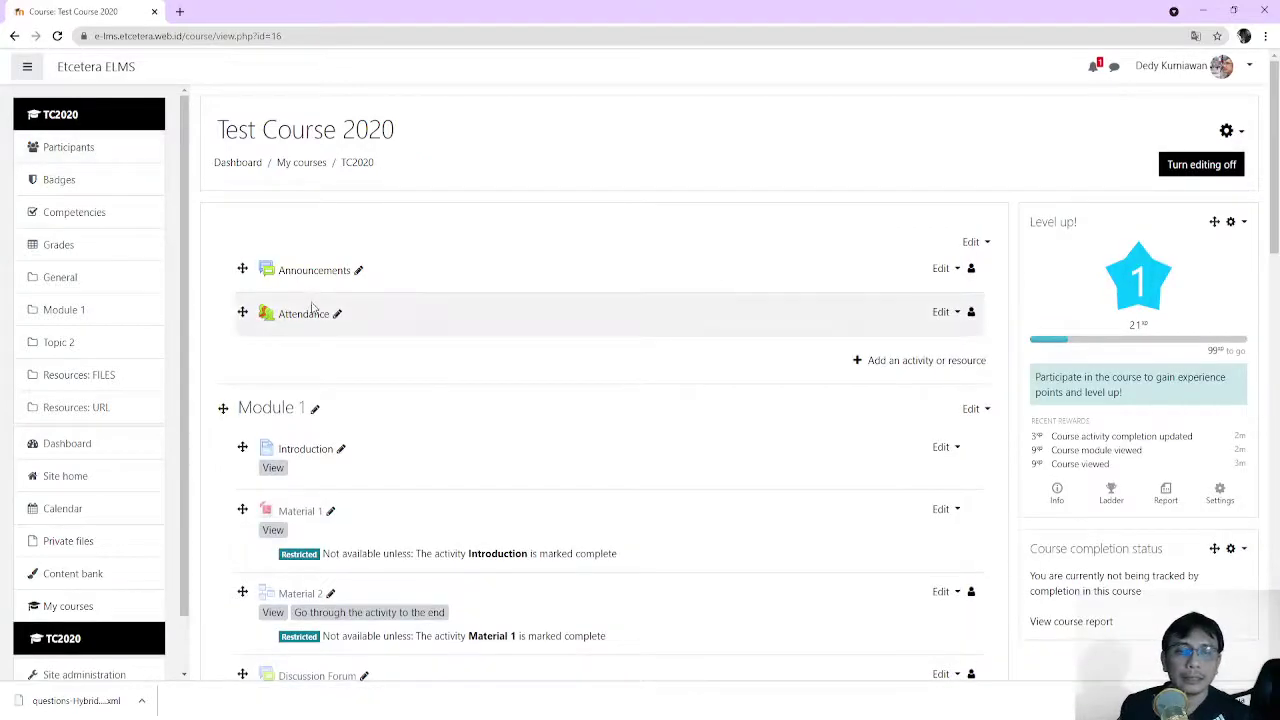
pyautogui.scroll(-2, 330, 341)
pyautogui.scroll(-5, 330, 341)
pyautogui.scroll(8, 334, 370)
pyautogui.click(78, 155)
pyautogui.scroll(-2, 520, 400)
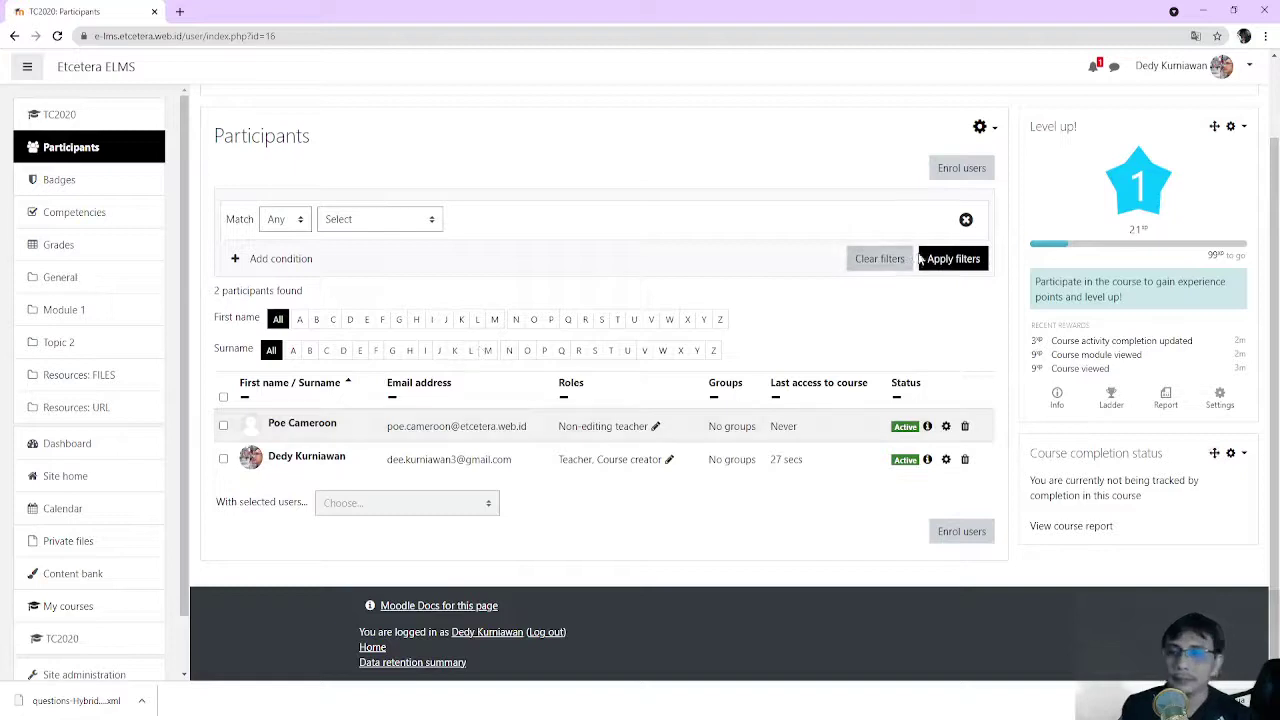
pyautogui.click(975, 172)
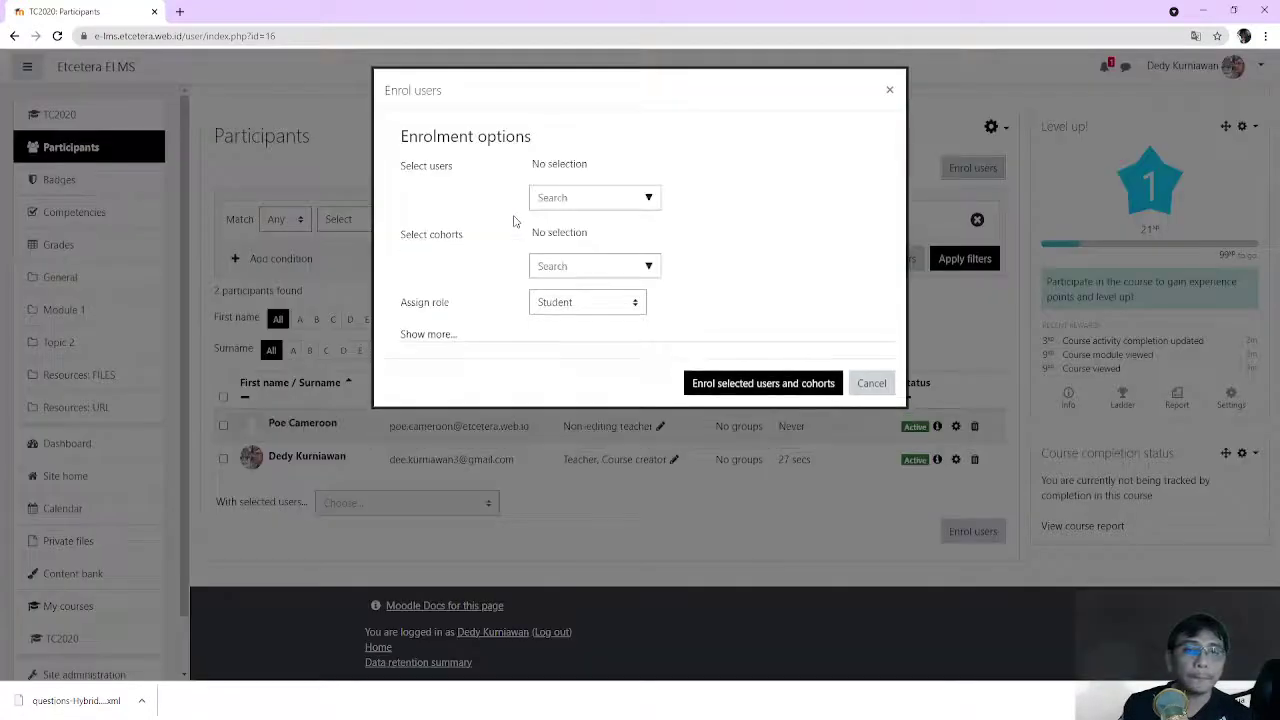
# - Enrol one more user in Test Course 2020 with the Student role
pyautogui.click(606, 195)
pyautogui.click(648, 197)
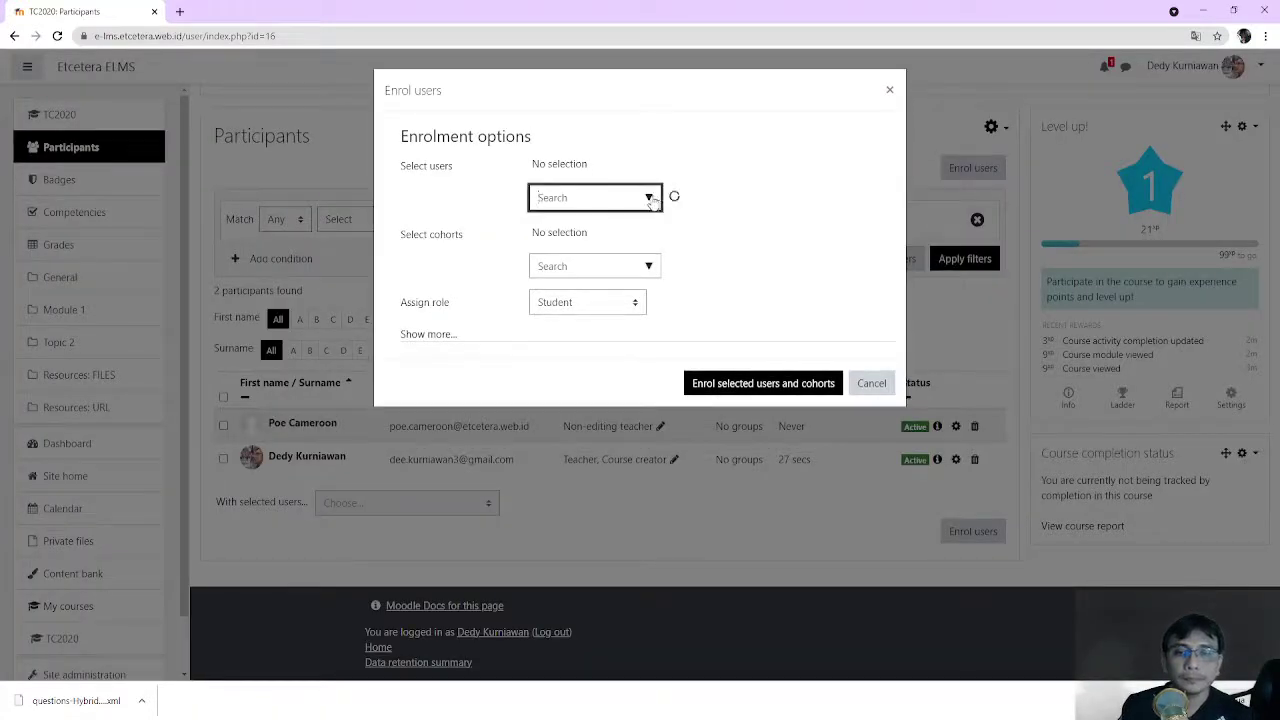
pyautogui.click(590, 250)
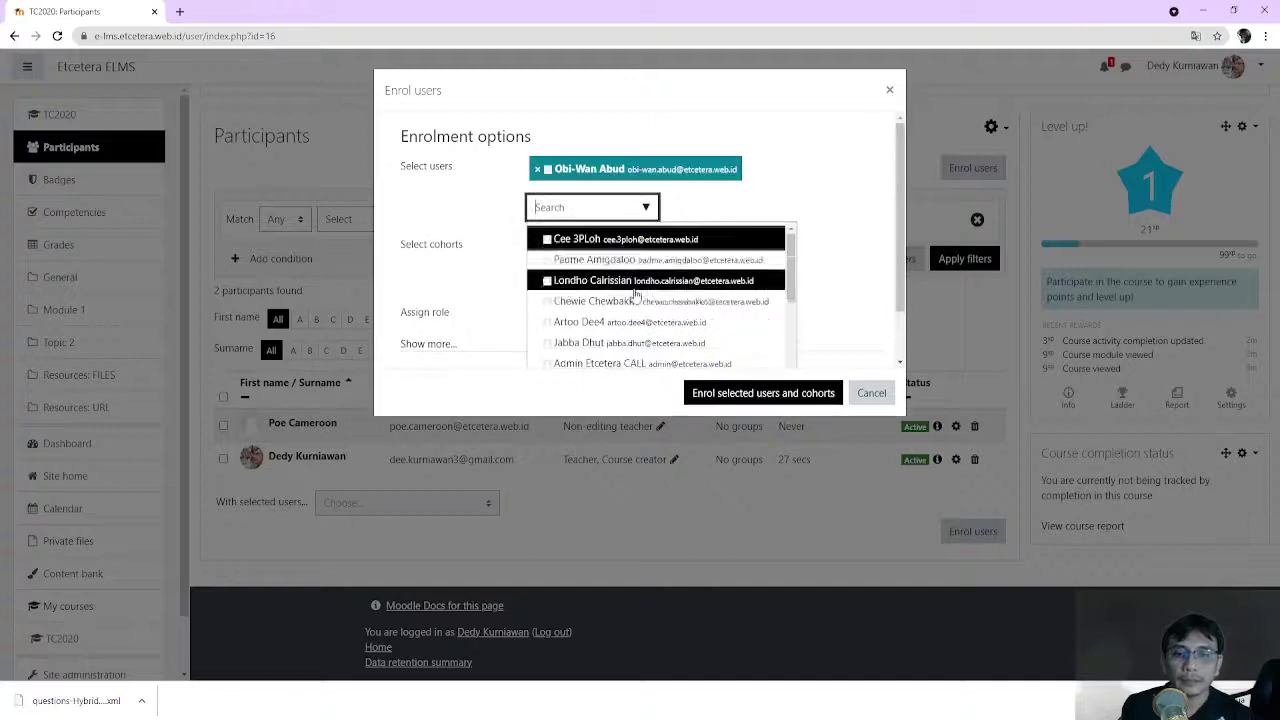
pyautogui.click(587, 218)
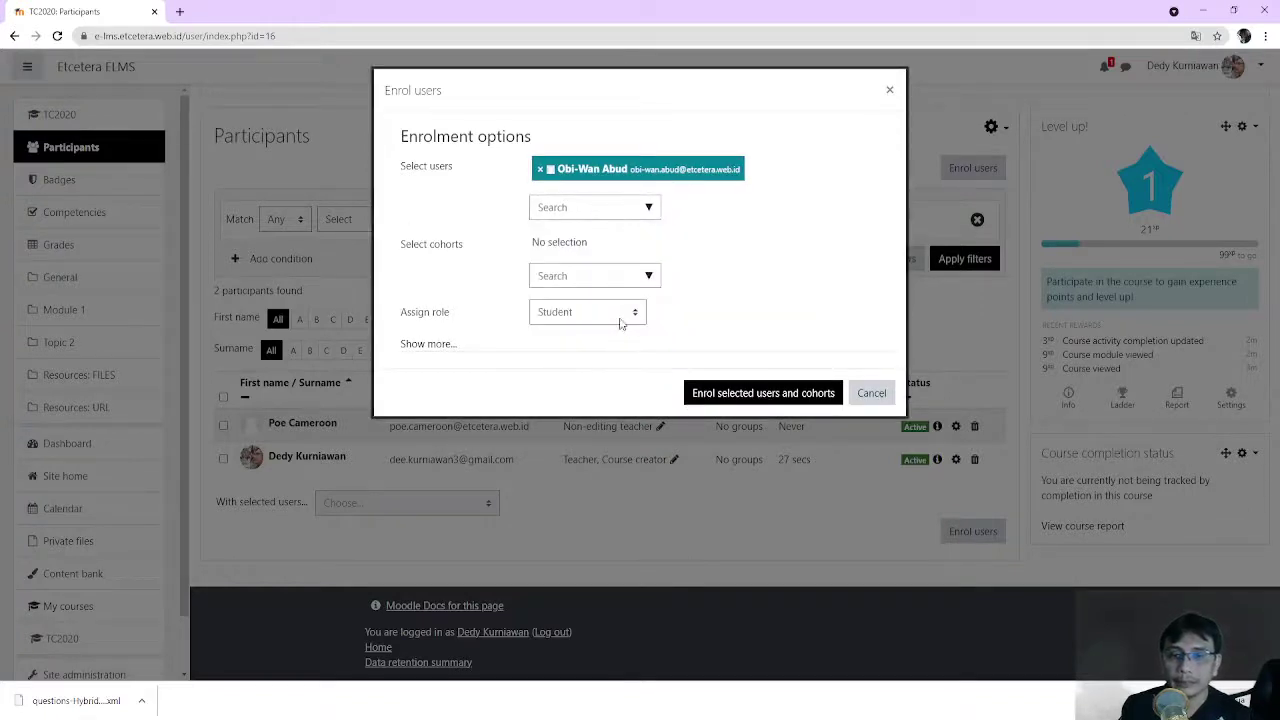
pyautogui.click(721, 394)
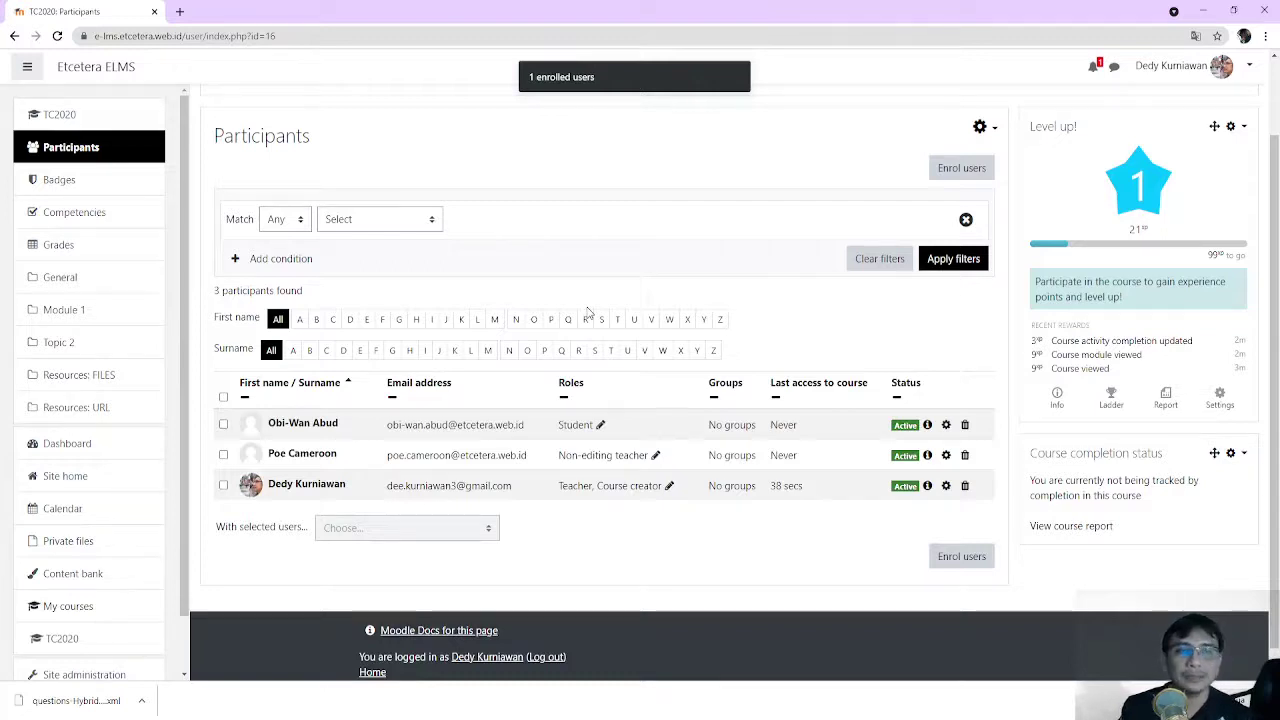
# - Return to the Test Course 2020 page and turn off editing
pyautogui.hotkey('ctrl', 'l')
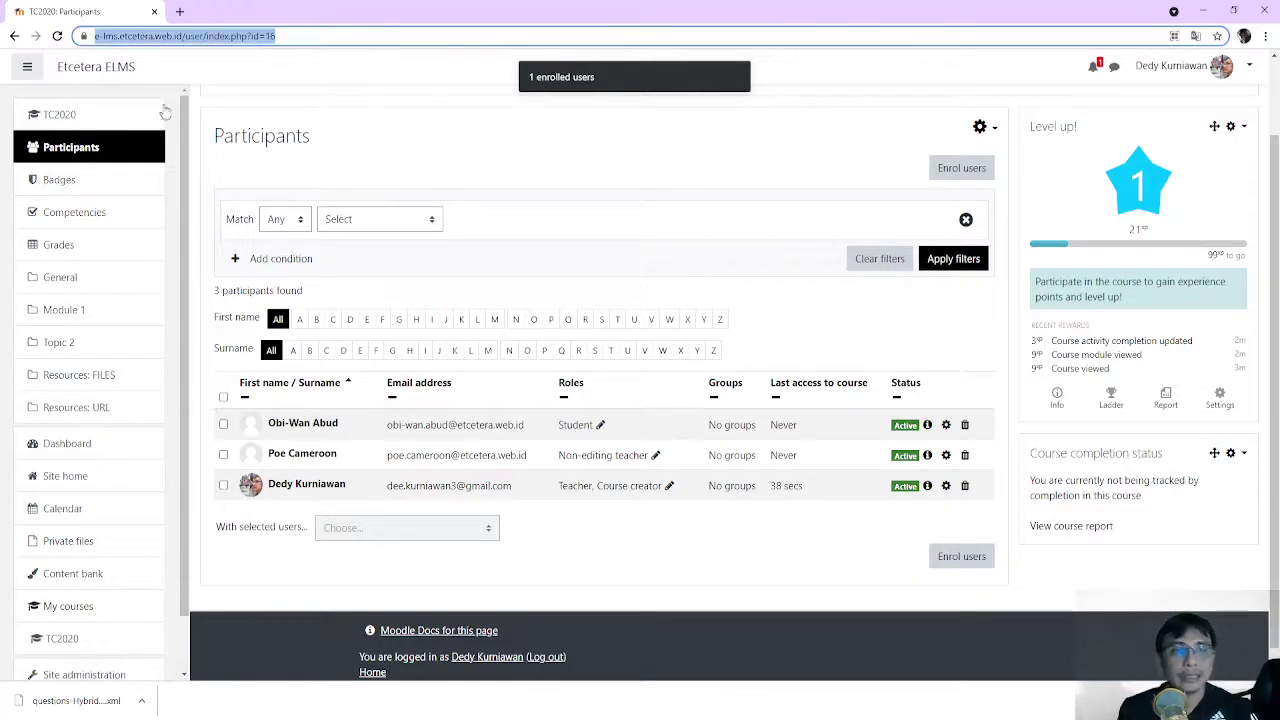
pyautogui.click(80, 114)
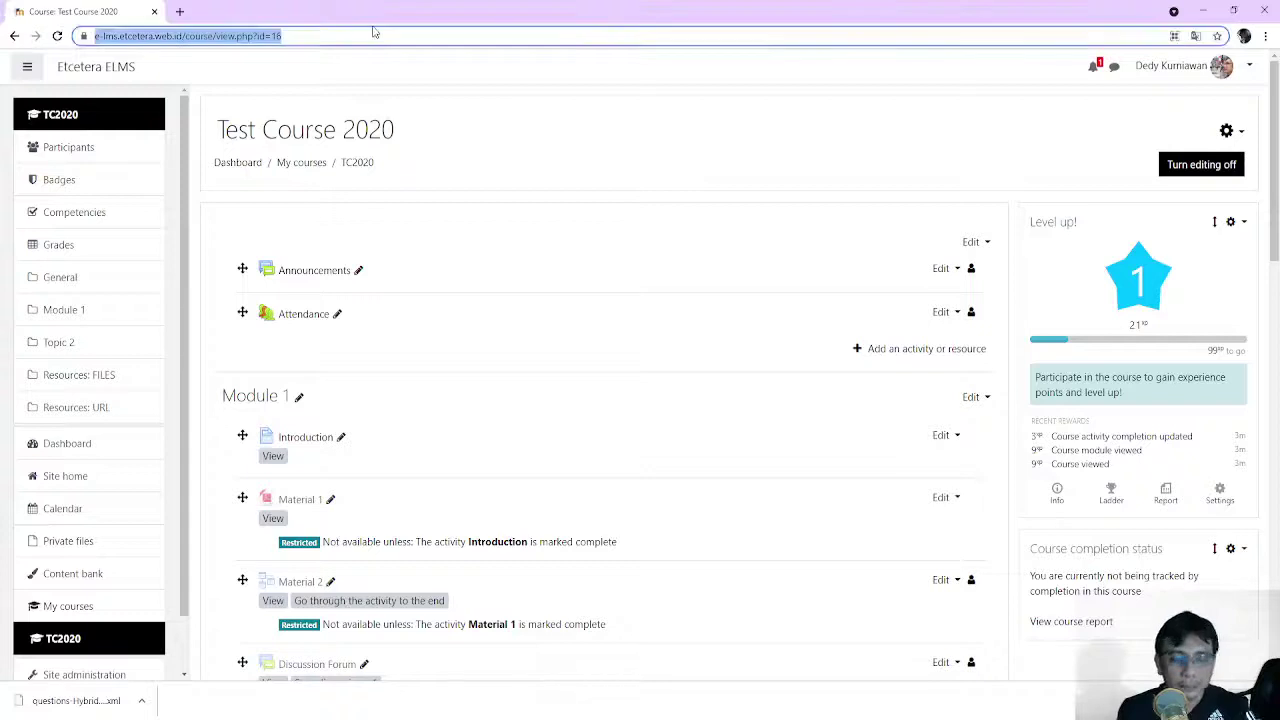
pyautogui.click(1208, 166)
# - Review the non-editing teacher's profile from the participants list
pyautogui.click(64, 163)
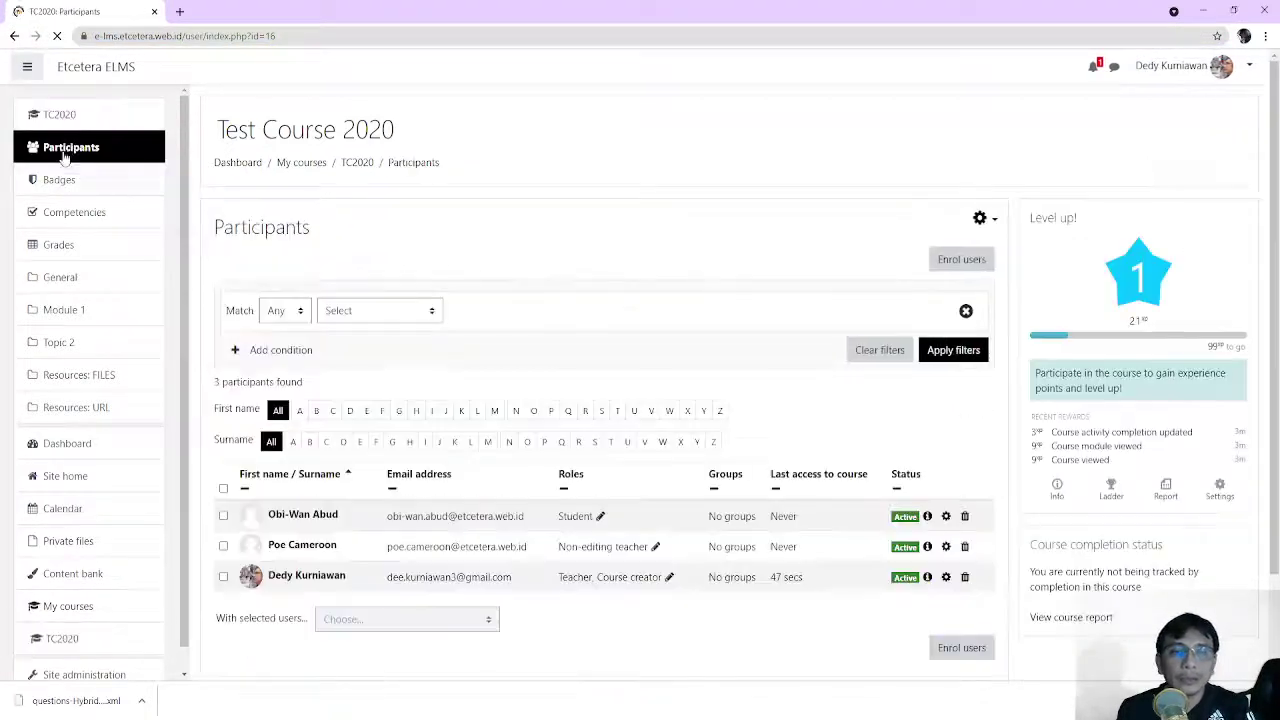
pyautogui.scroll(-2, 410, 340)
pyautogui.click(305, 430)
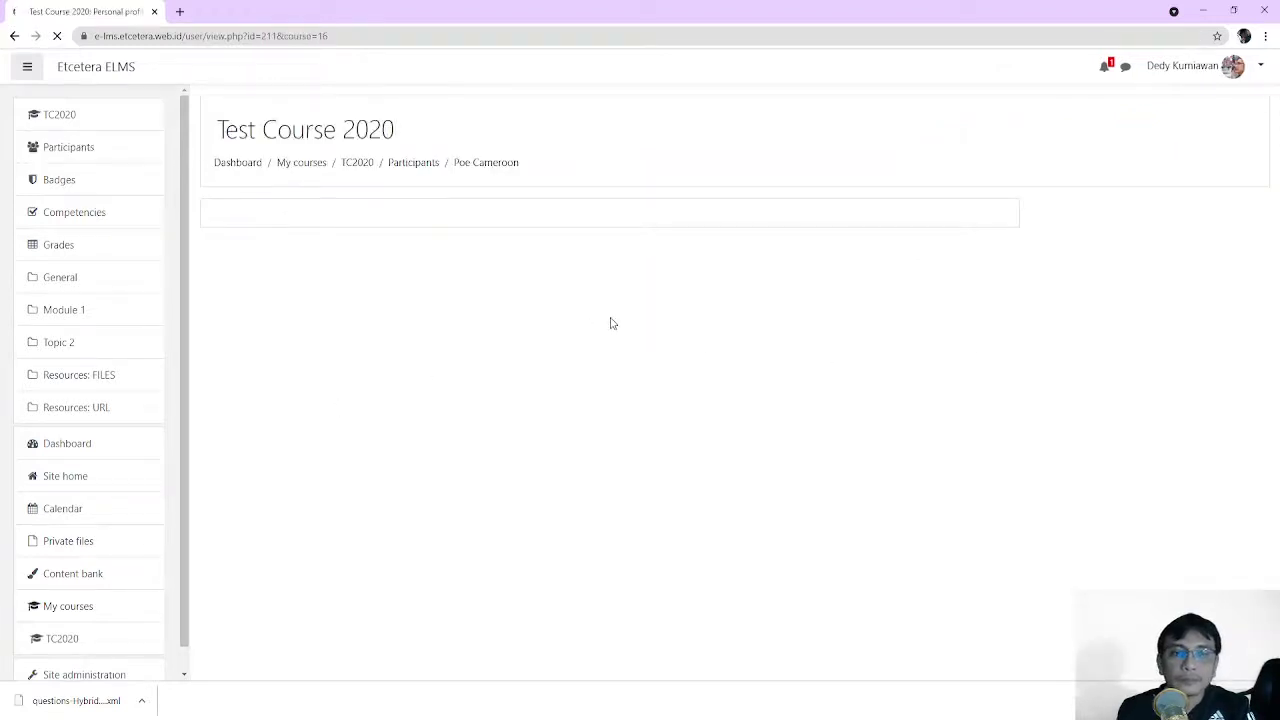
pyautogui.scroll(-2, 951, 390)
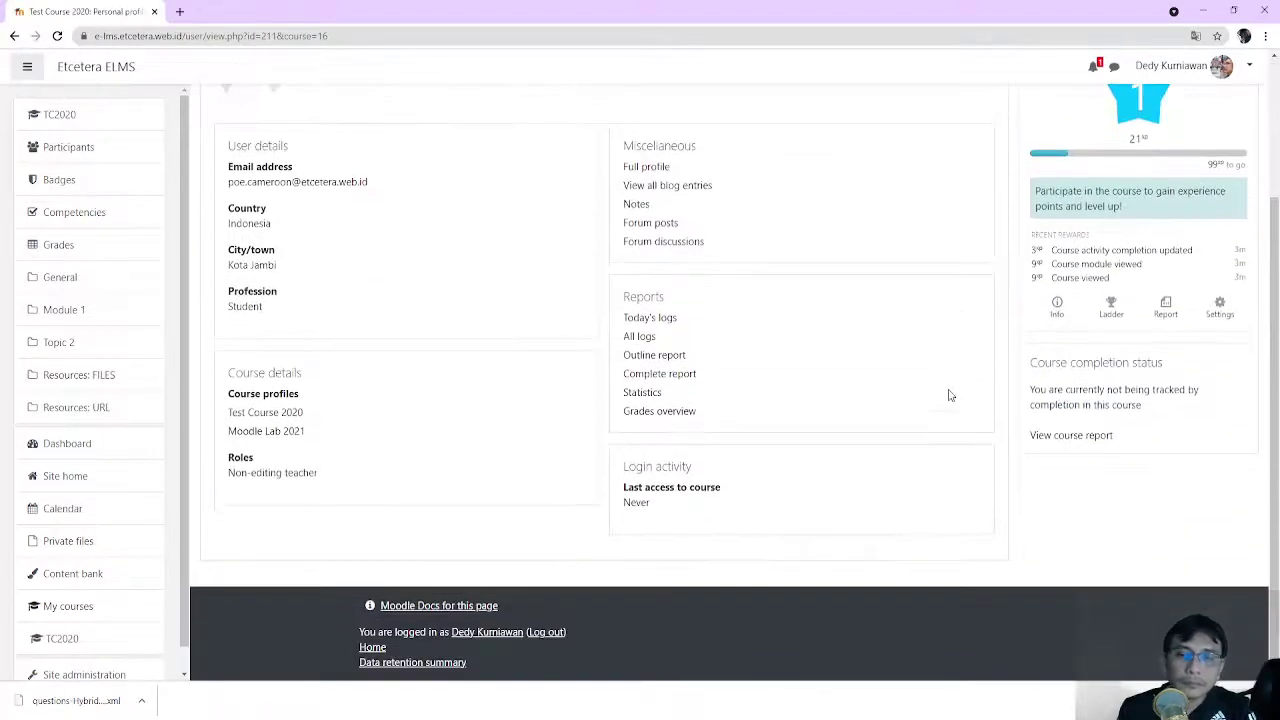
pyautogui.scroll(2, 950, 395)
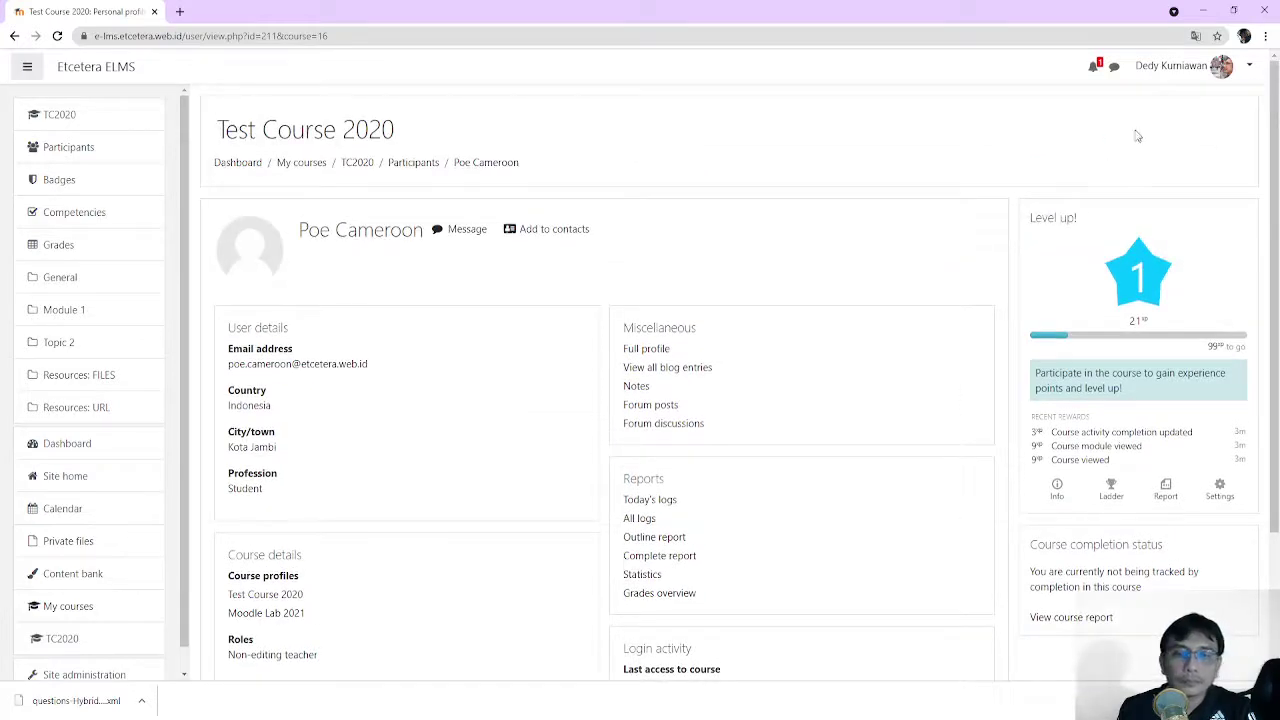
pyautogui.click(14, 35)
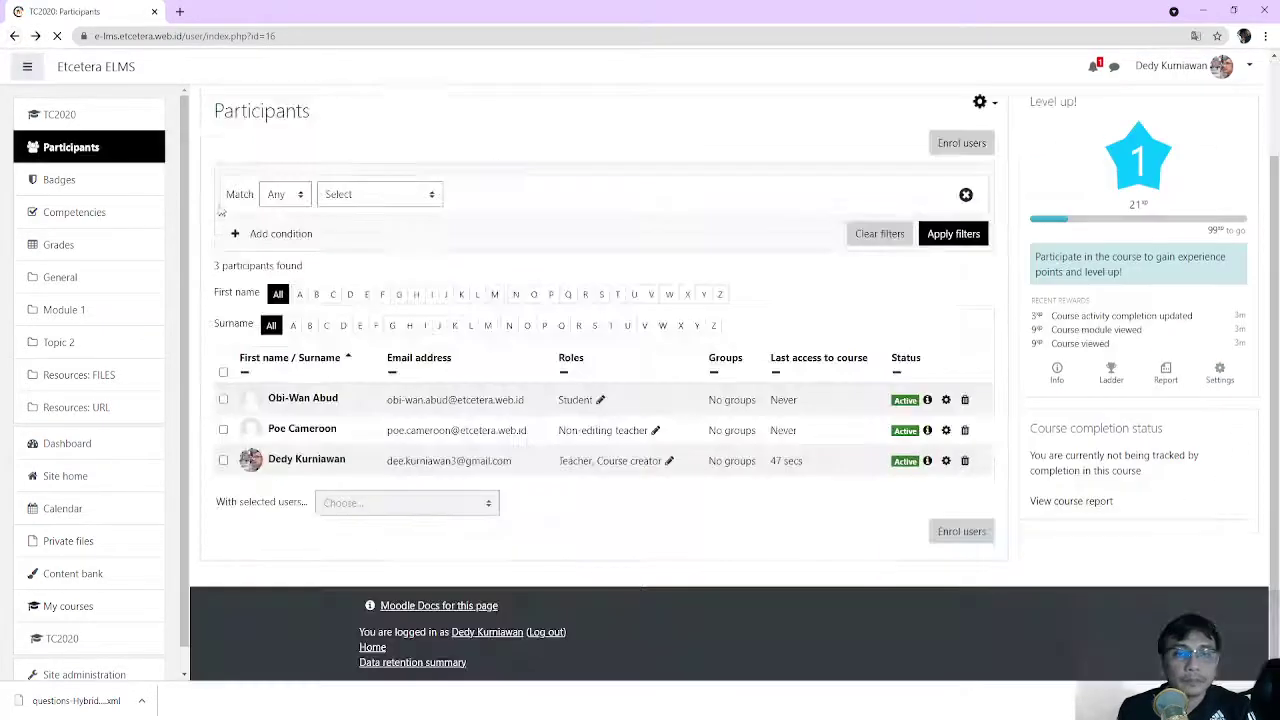
# - Review the student's profile, then log out of the teacher account
pyautogui.click(303, 398)
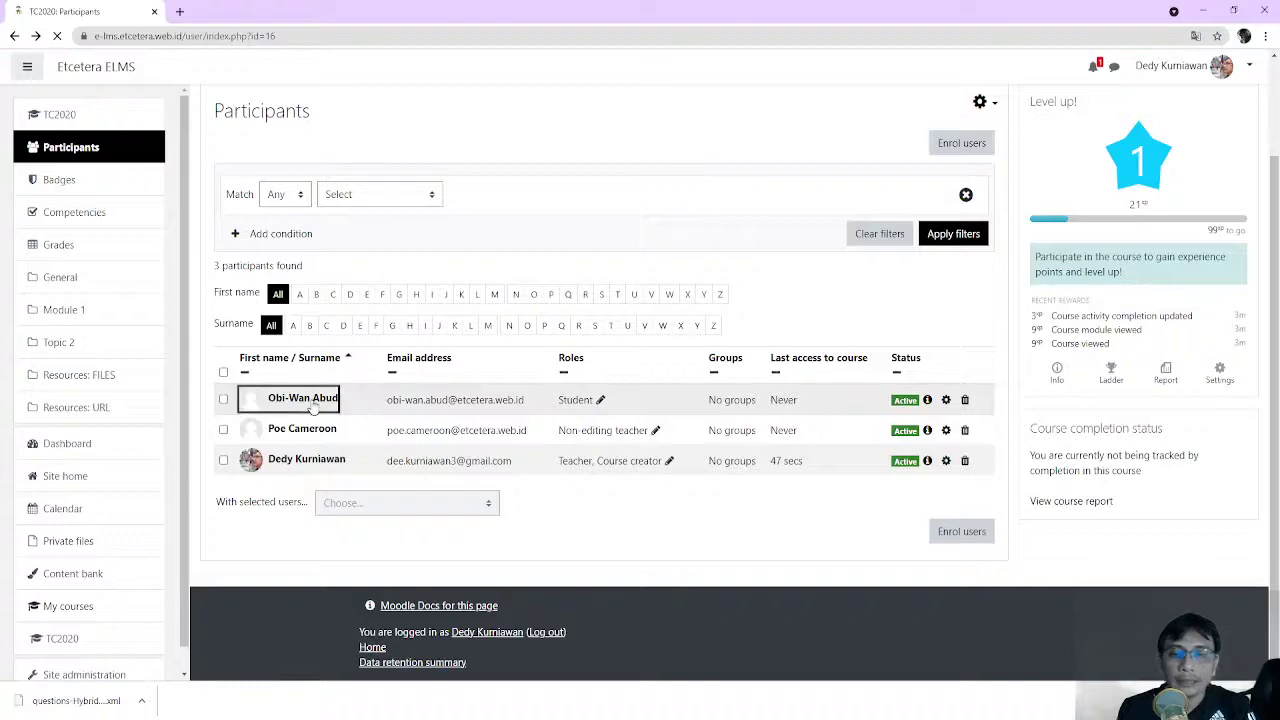
pyautogui.scroll(-2, 484, 420)
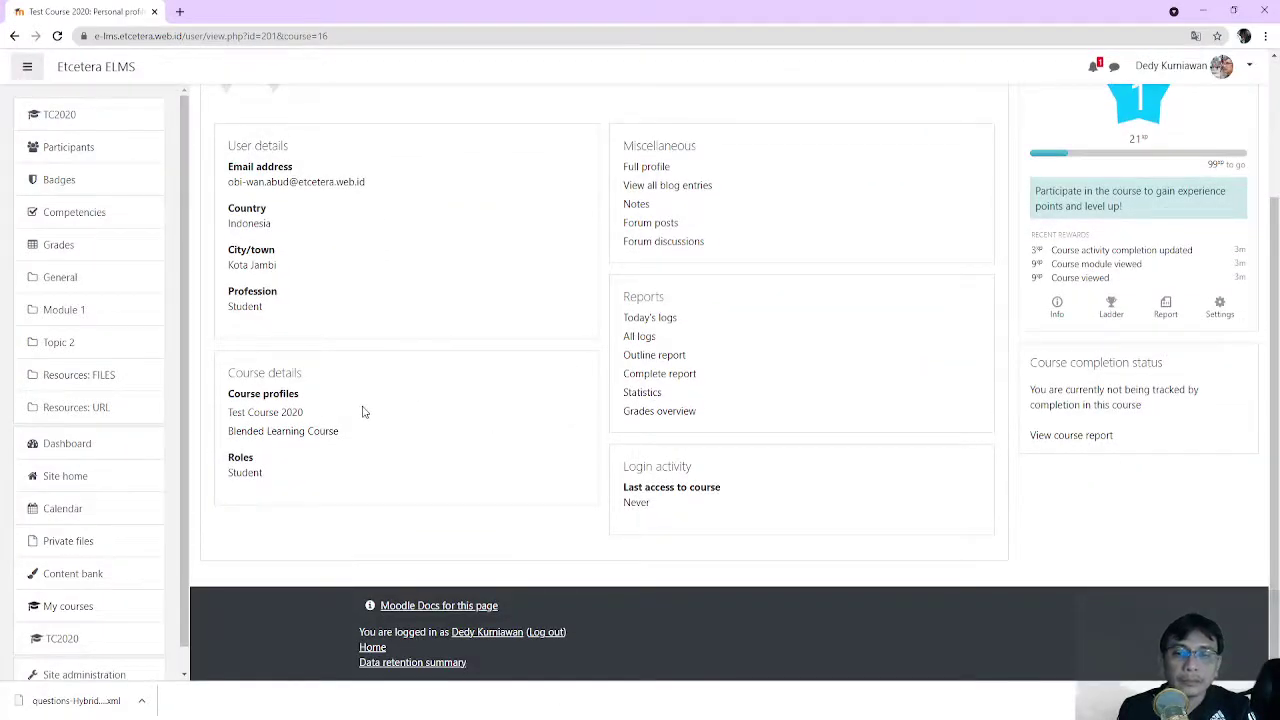
pyautogui.scroll(3, 363, 411)
pyautogui.click(1224, 67)
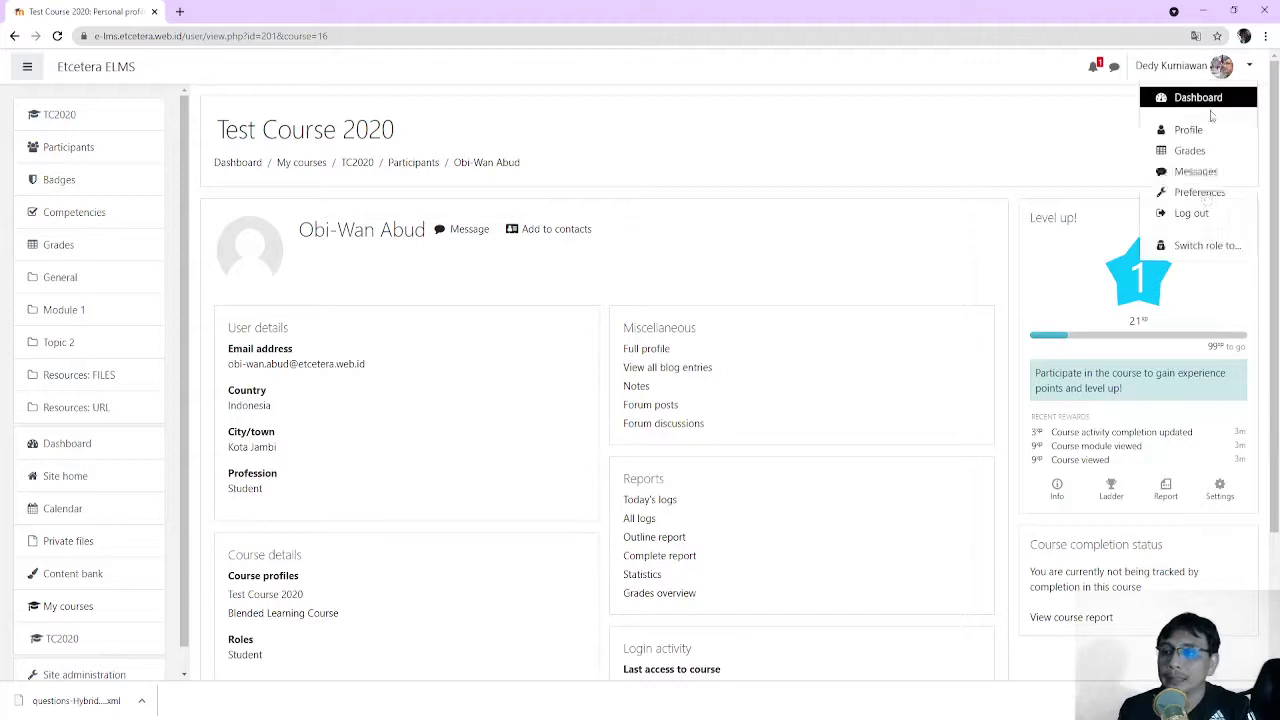
pyautogui.click(1192, 214)
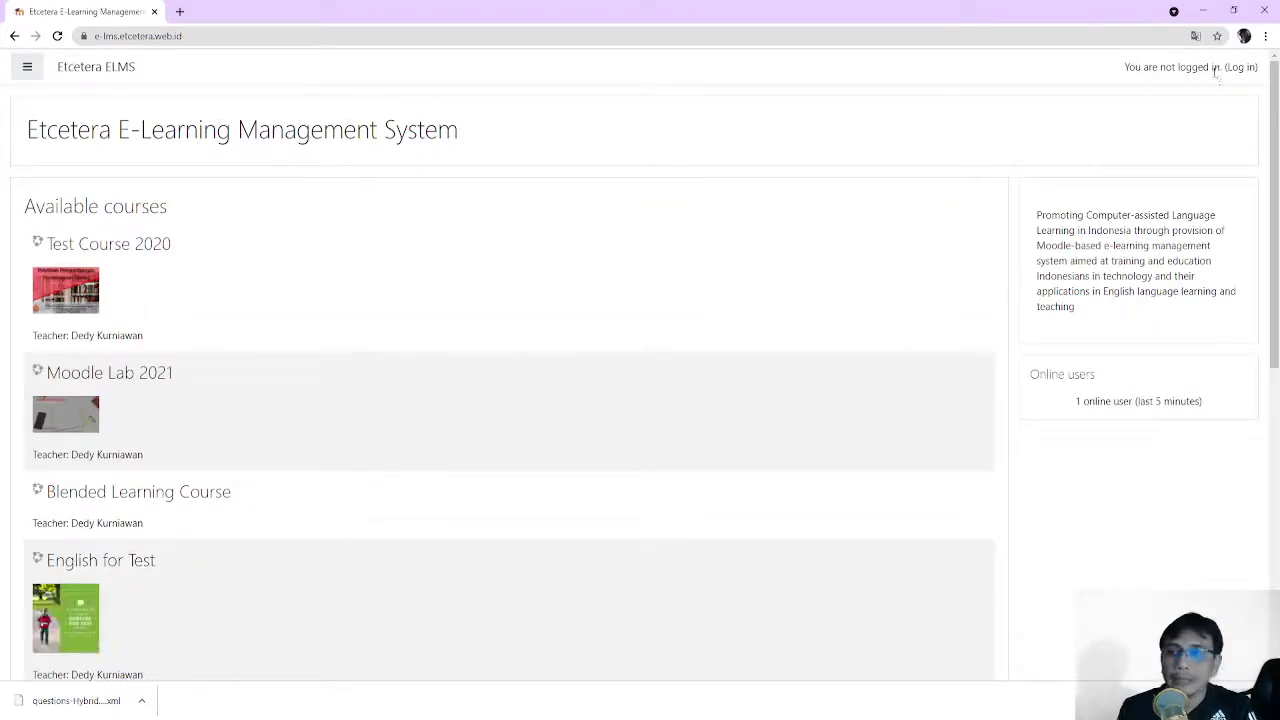
# - Log in with the saved administrator username and password
pyautogui.click(1241, 67)
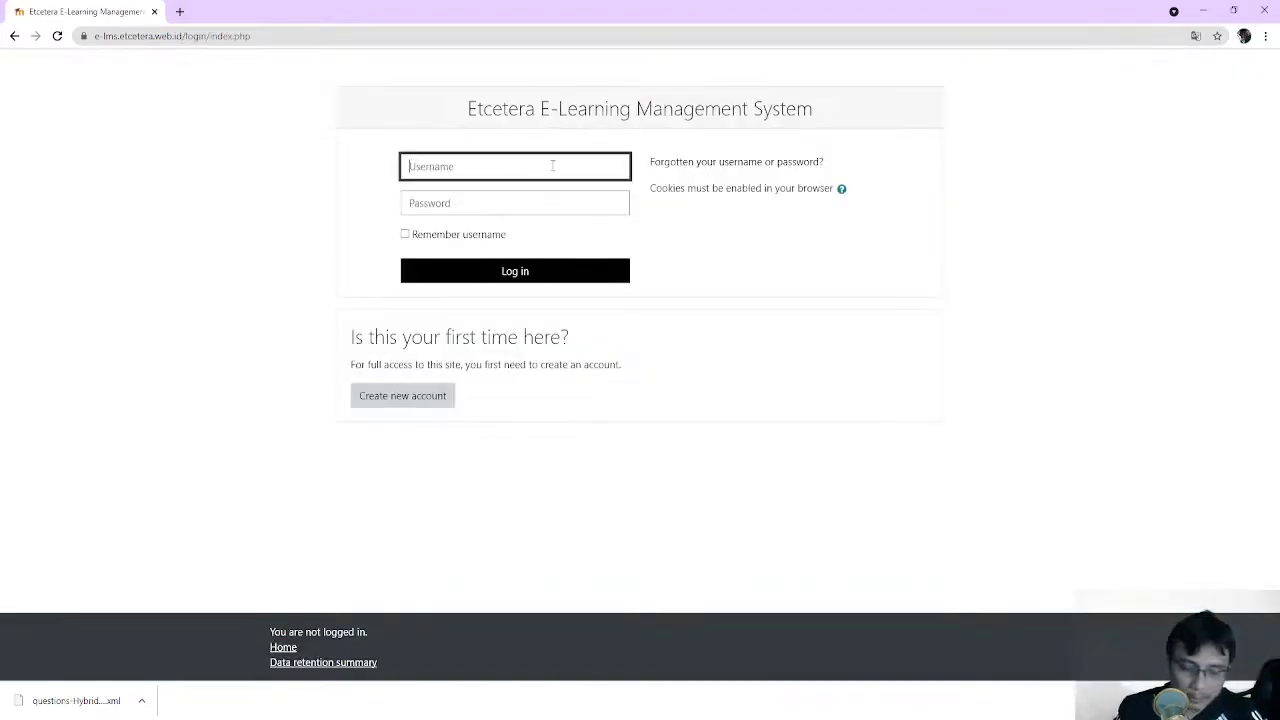
pyautogui.click(514, 203)
pyautogui.click(526, 207)
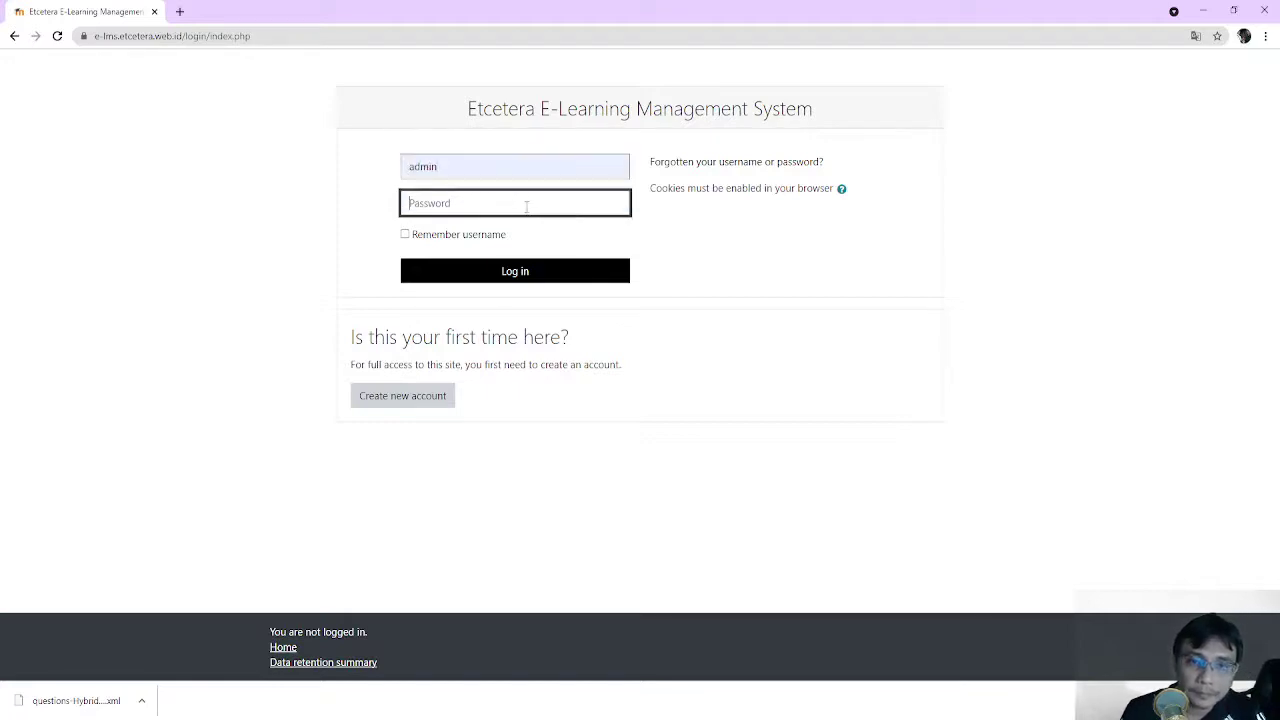
pyautogui.write('••')
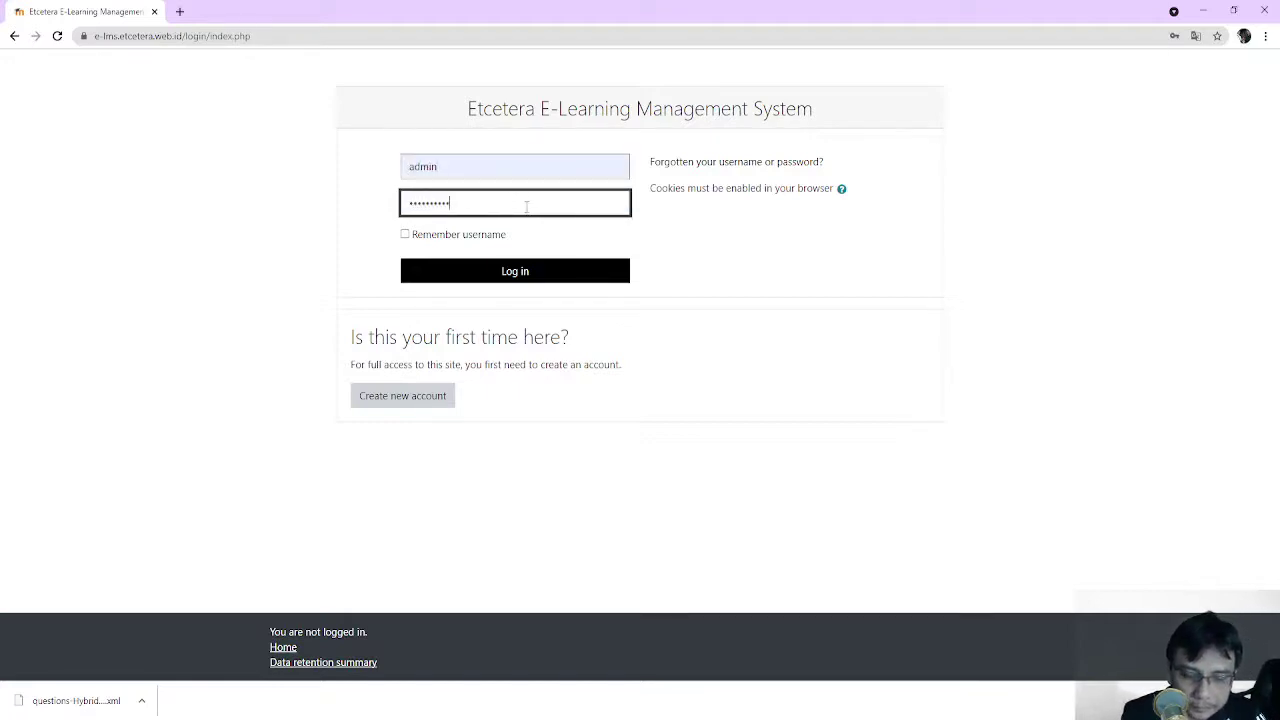
pyautogui.press('Return')
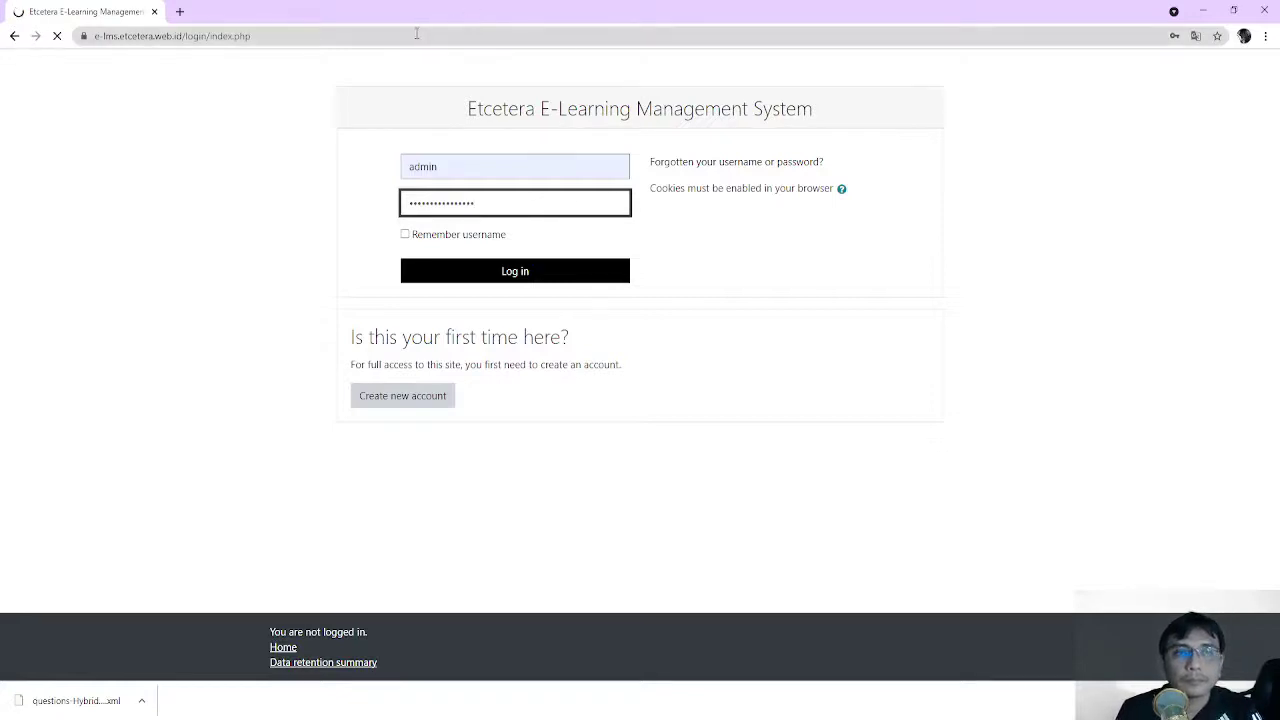
# - Load the Test Course 2020 page by pasting its address
pyautogui.click(309, 35)
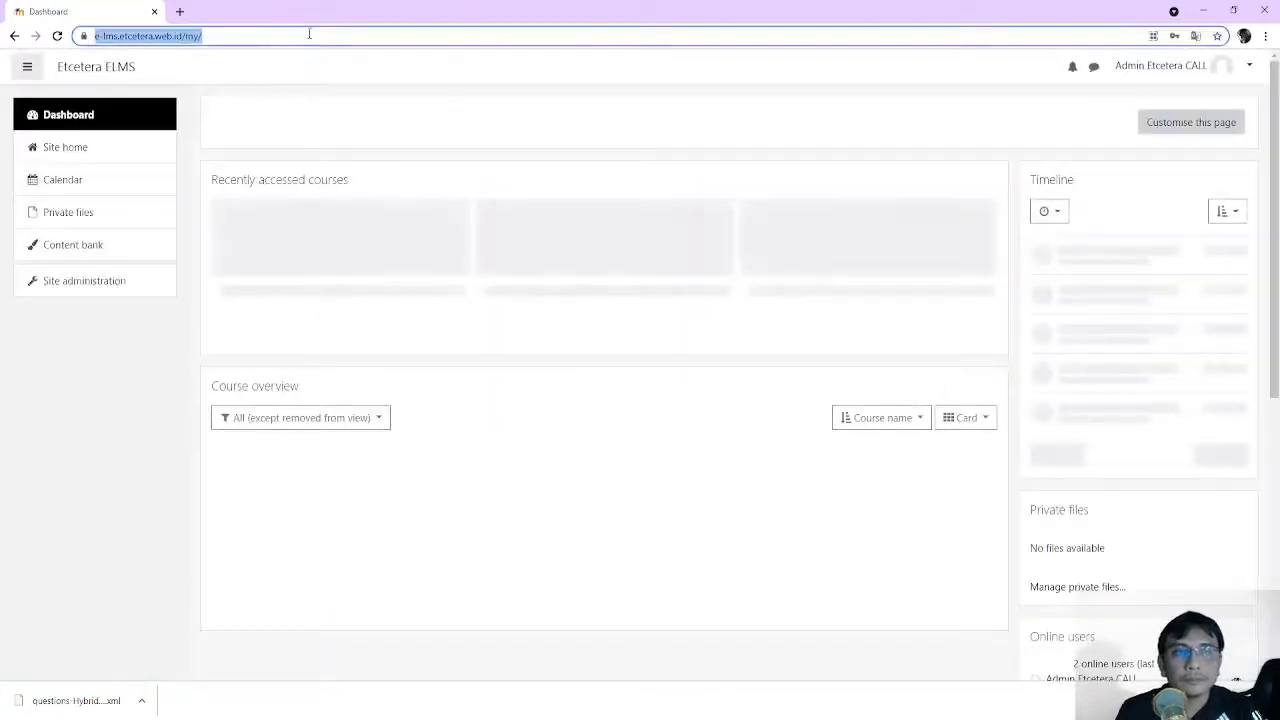
pyautogui.write('https://e-lms.etcetera.web.id/course/view.php?id=16')
pyautogui.press('Return')
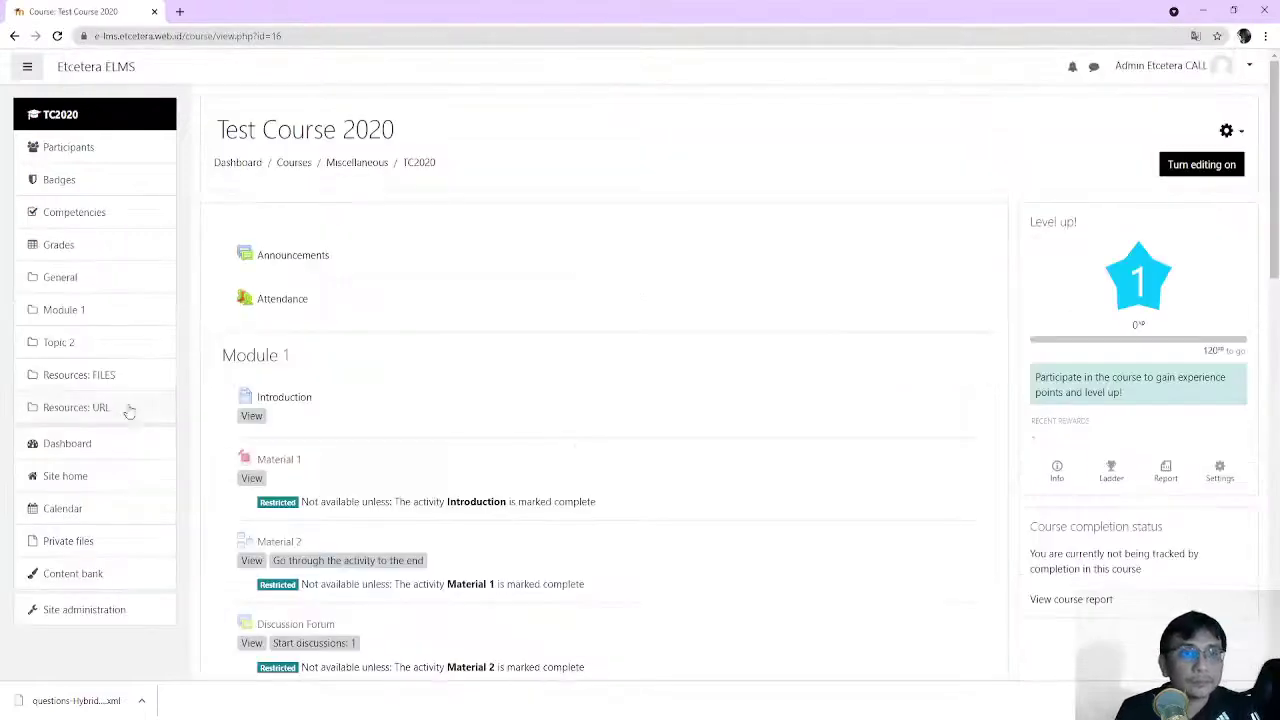
# - From Participants, open the student's profile and use 'Log in as' to enter the course as them
pyautogui.click(80, 147)
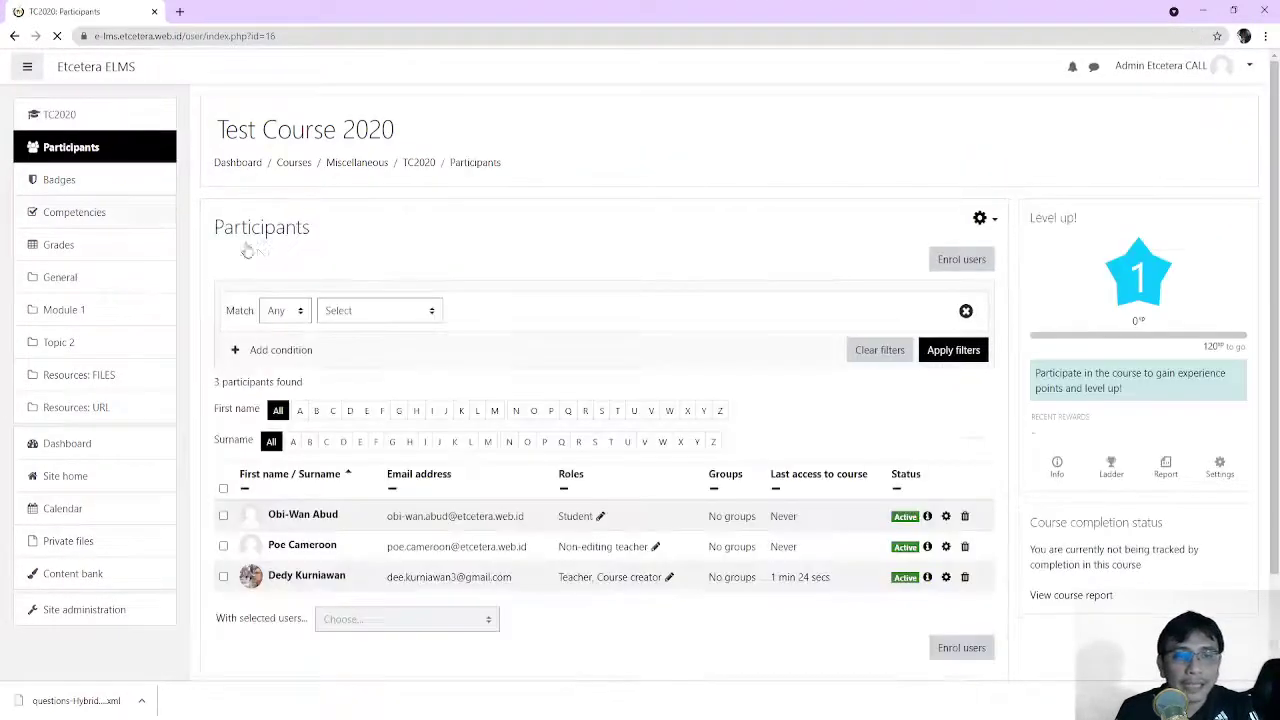
pyautogui.scroll(-2, 297, 410)
pyautogui.click(303, 410)
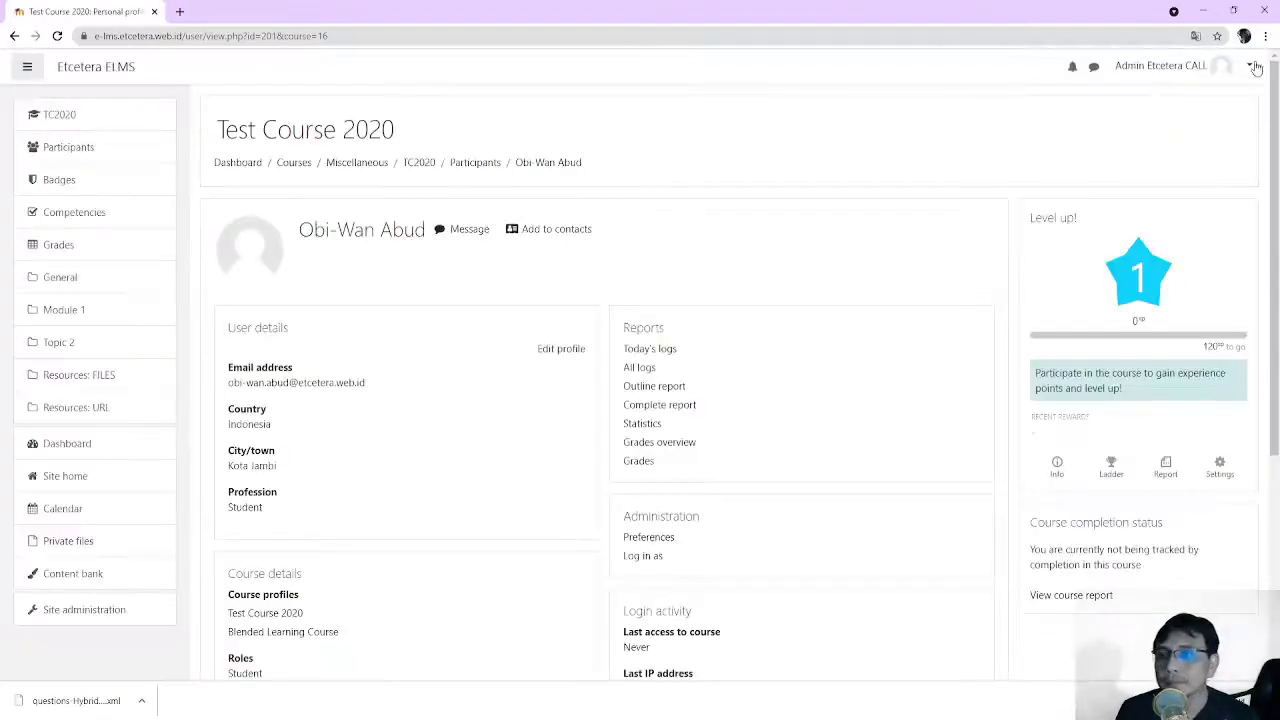
pyautogui.scroll(-3, 527, 414)
pyautogui.click(14, 36)
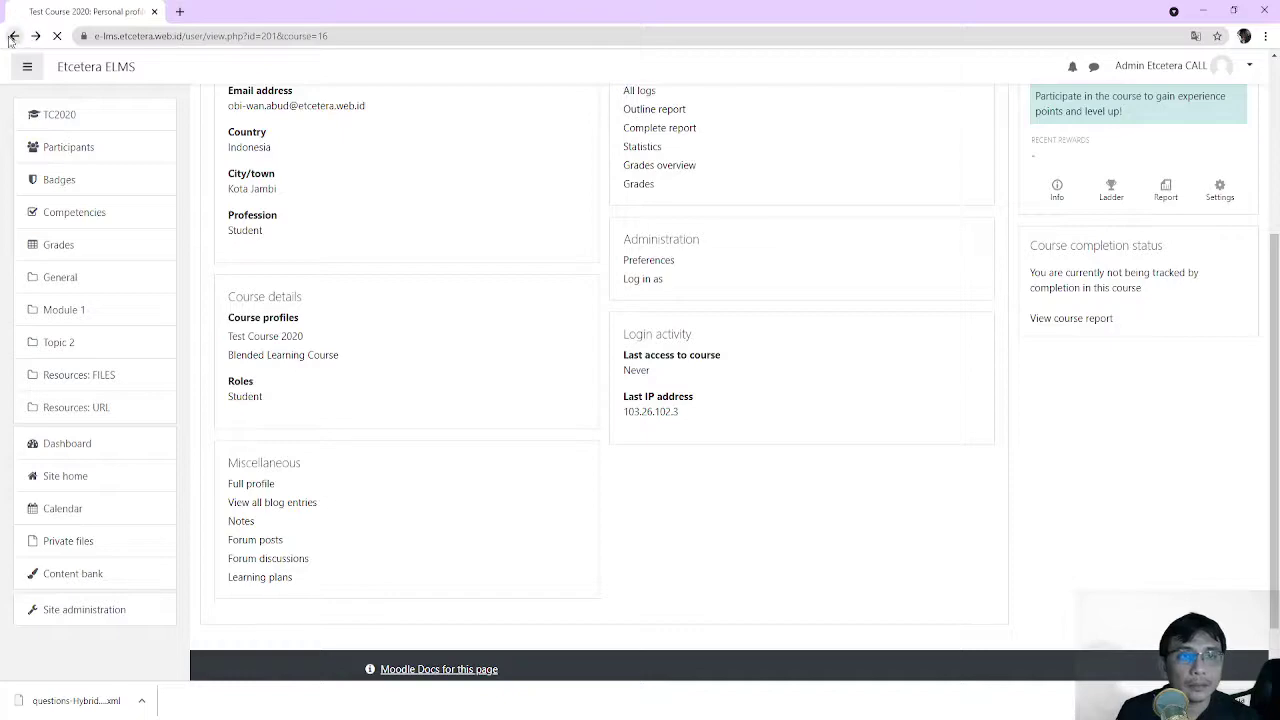
pyautogui.click(36, 36)
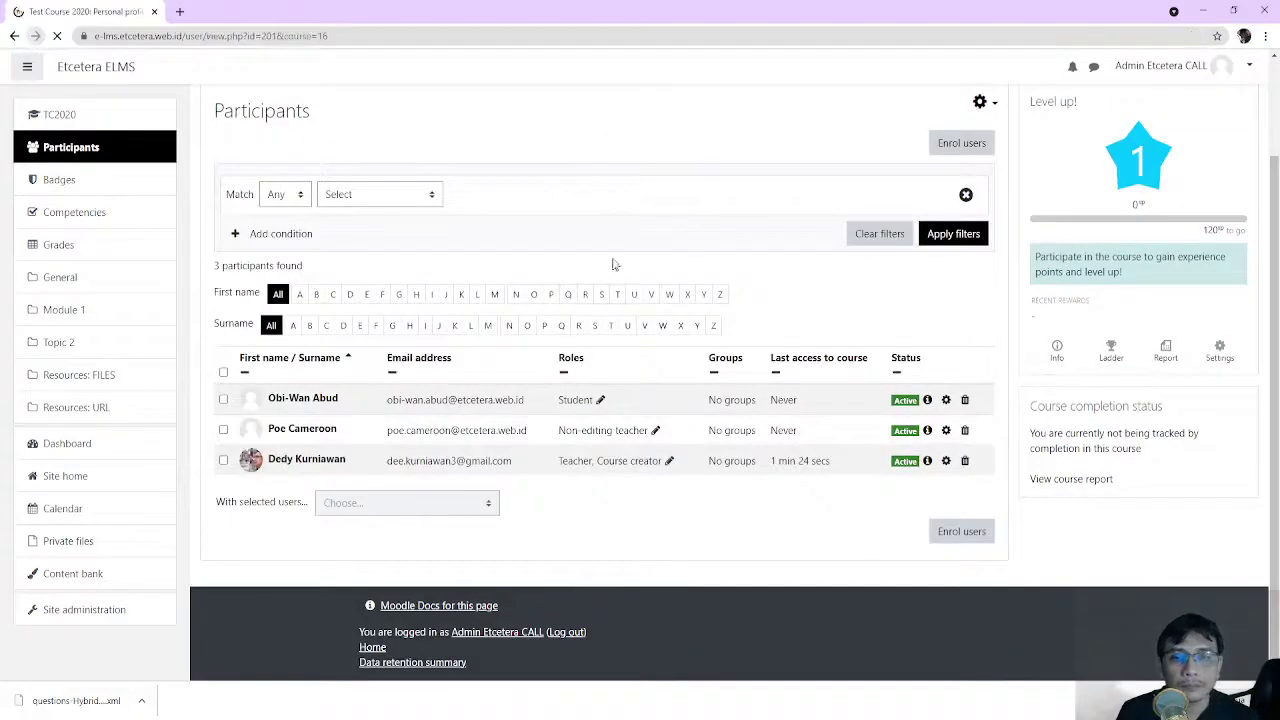
pyautogui.click(643, 278)
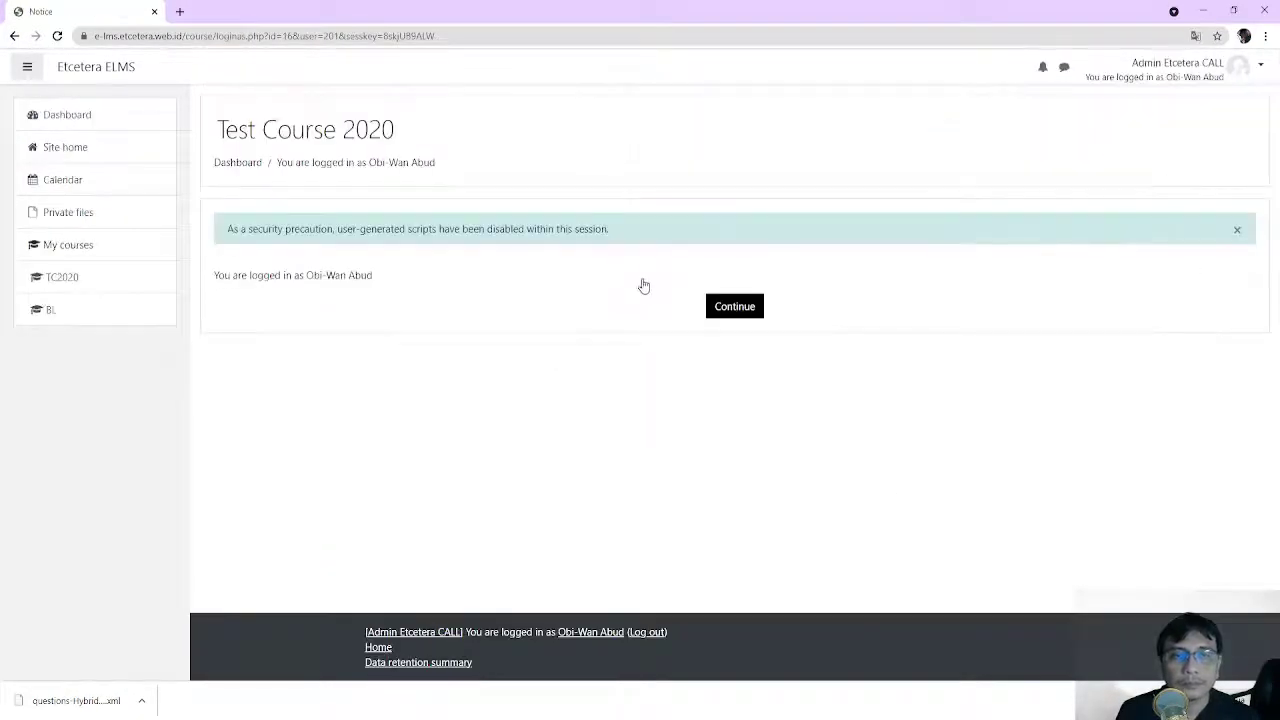
pyautogui.click(716, 310)
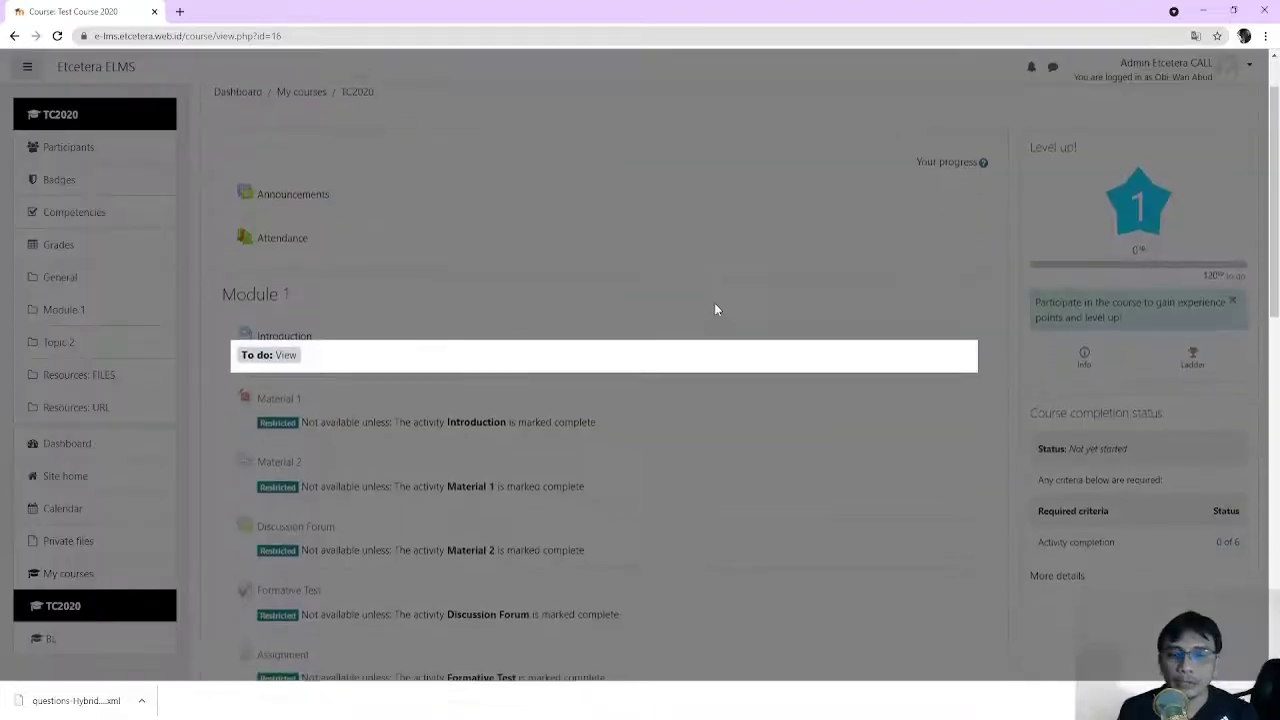
# - Dismiss the course tour and view the Introduction activity
pyautogui.click(536, 504)
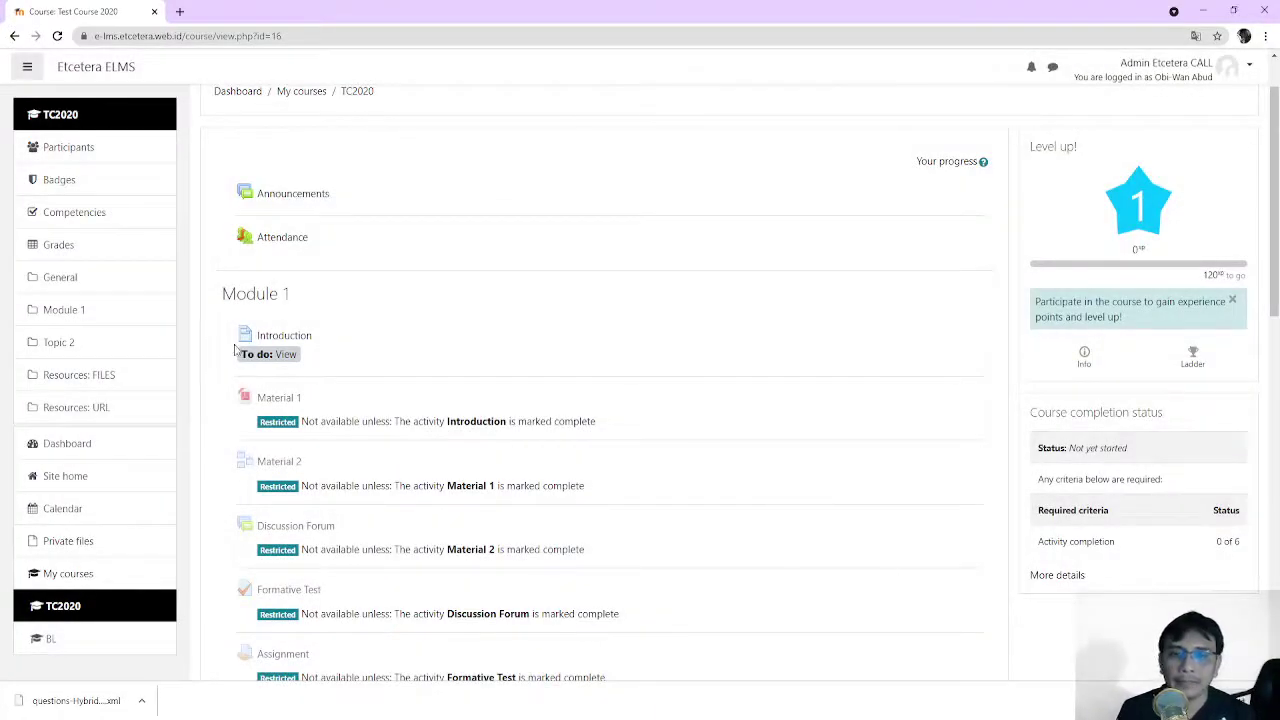
pyautogui.click(283, 337)
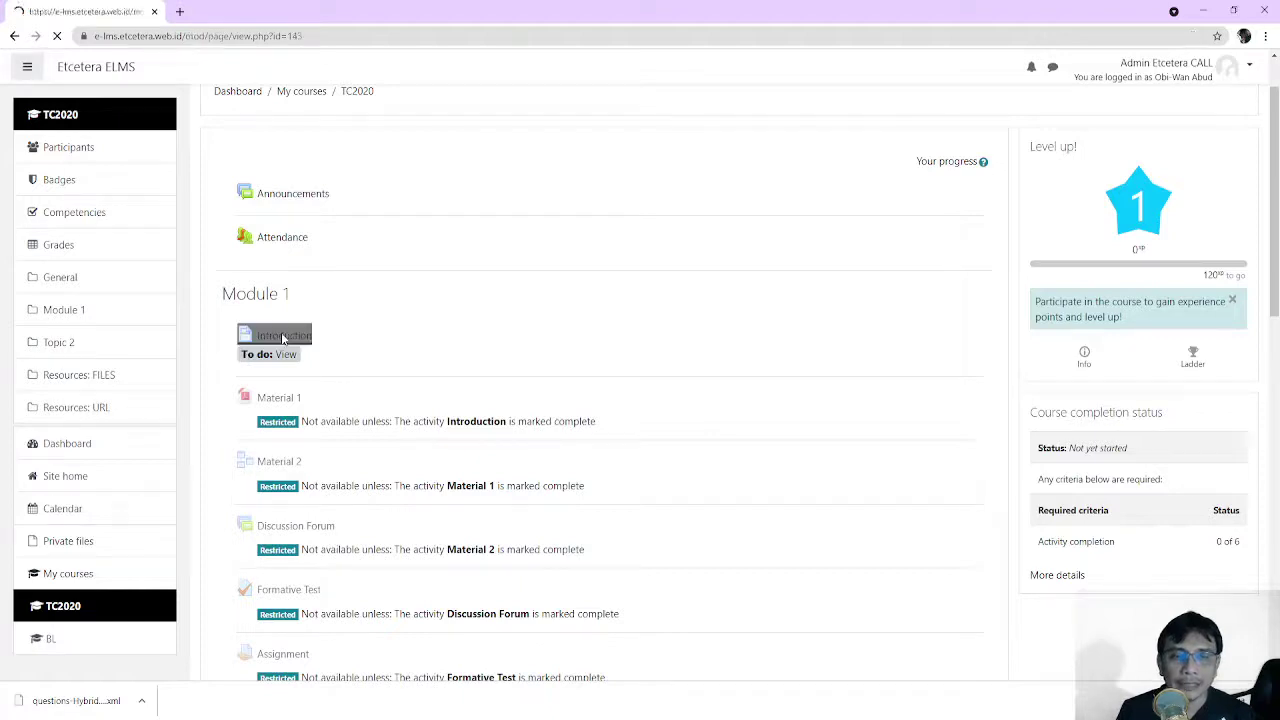
pyautogui.click(523, 318)
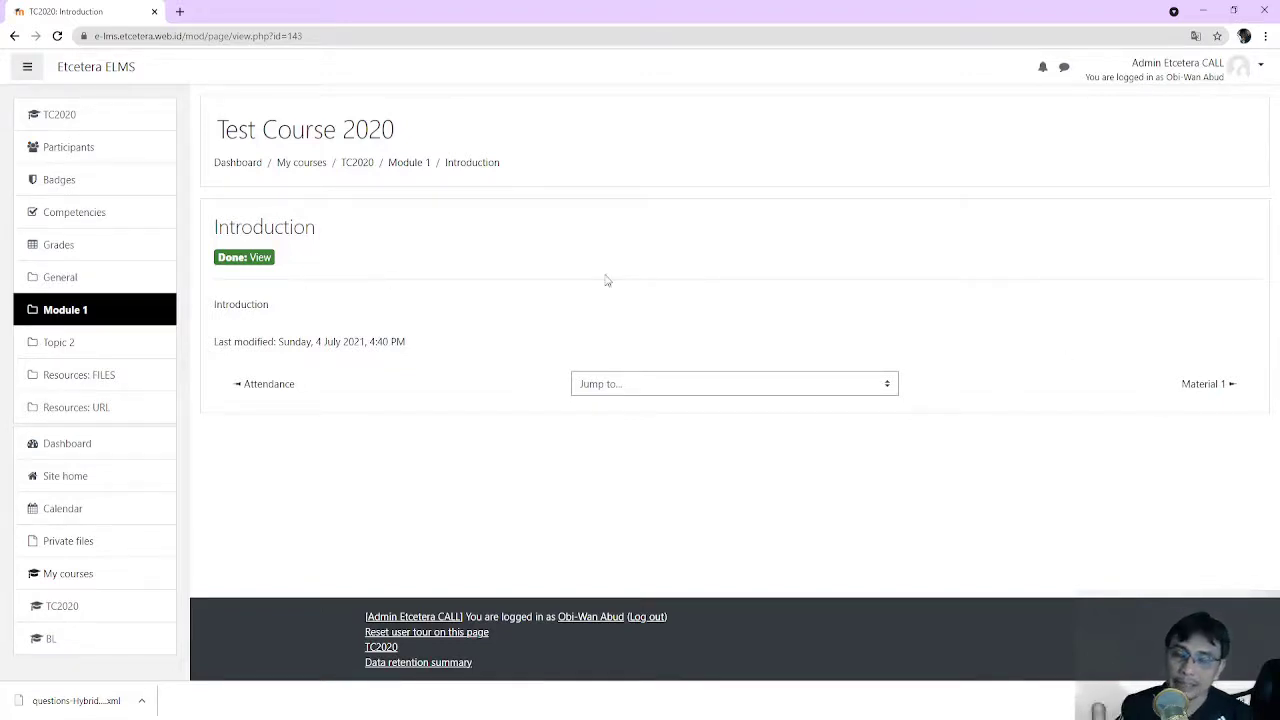
pyautogui.click(858, 391)
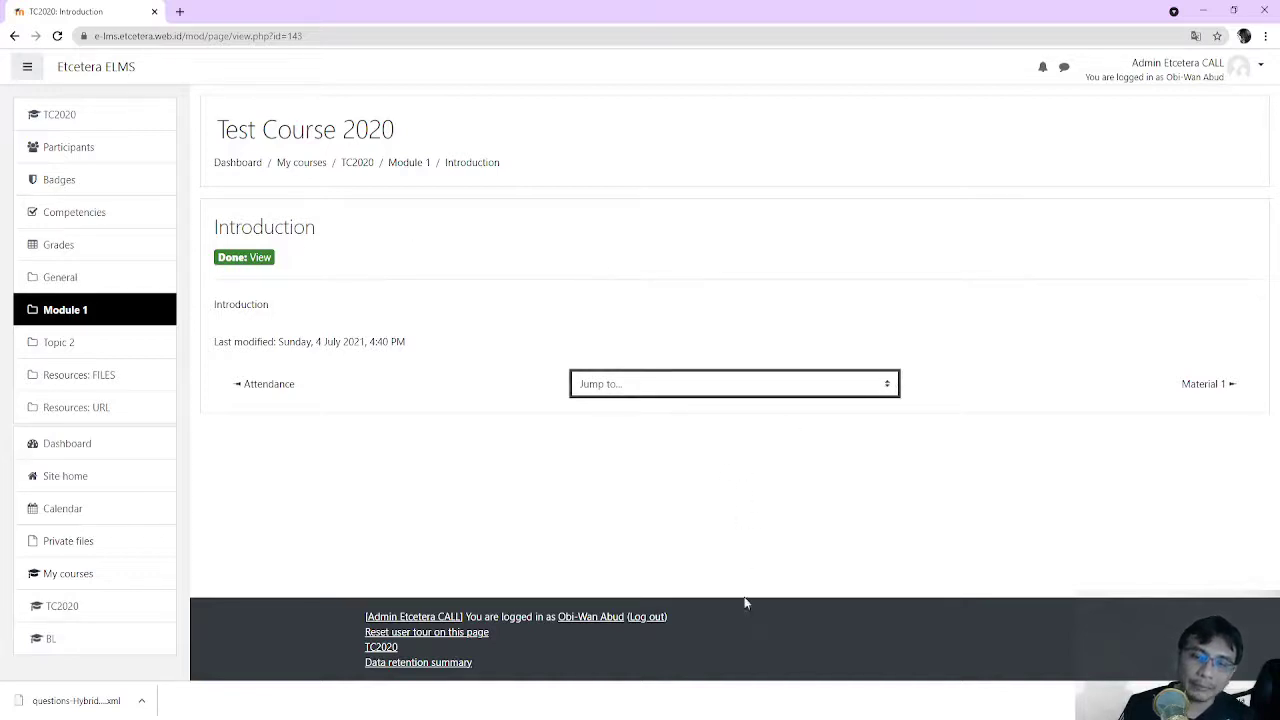
pyautogui.click(447, 561)
# - Scroll through the Material 1 PDF, then go on to the Material 2 lesson
pyautogui.click(1208, 385)
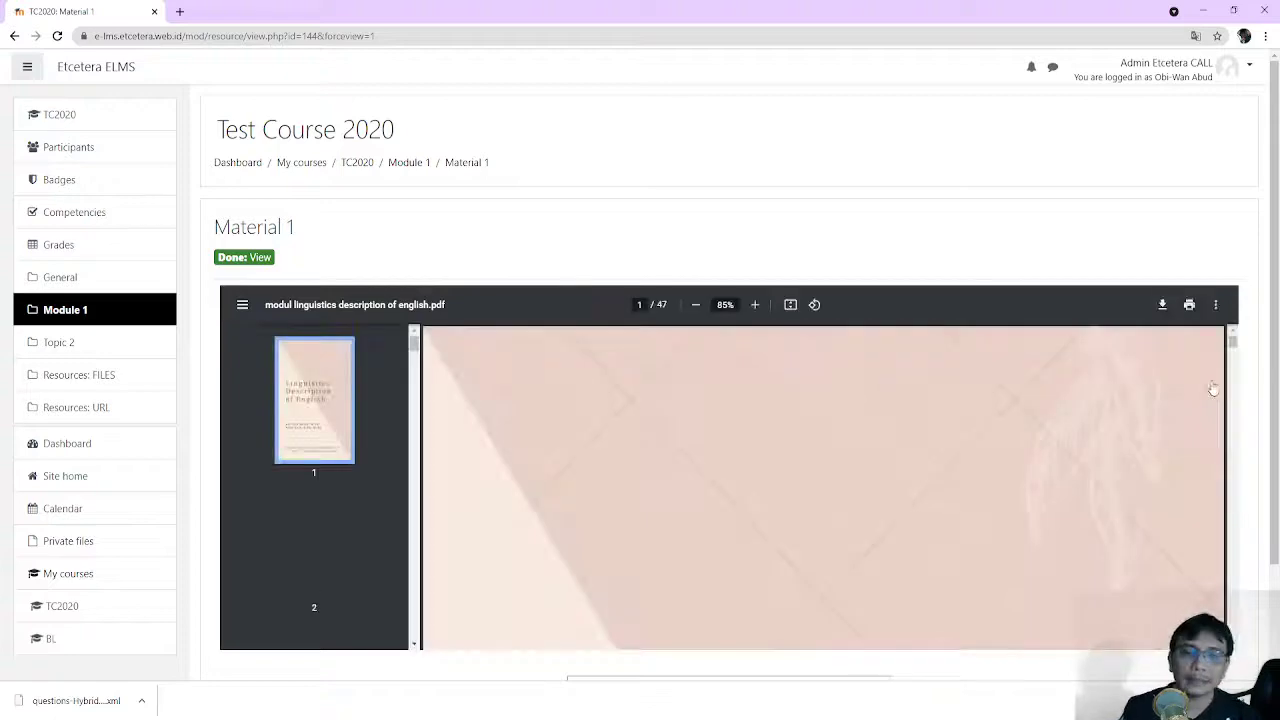
pyautogui.scroll(-3, 880, 340)
pyautogui.scroll(-10, 1047, 301)
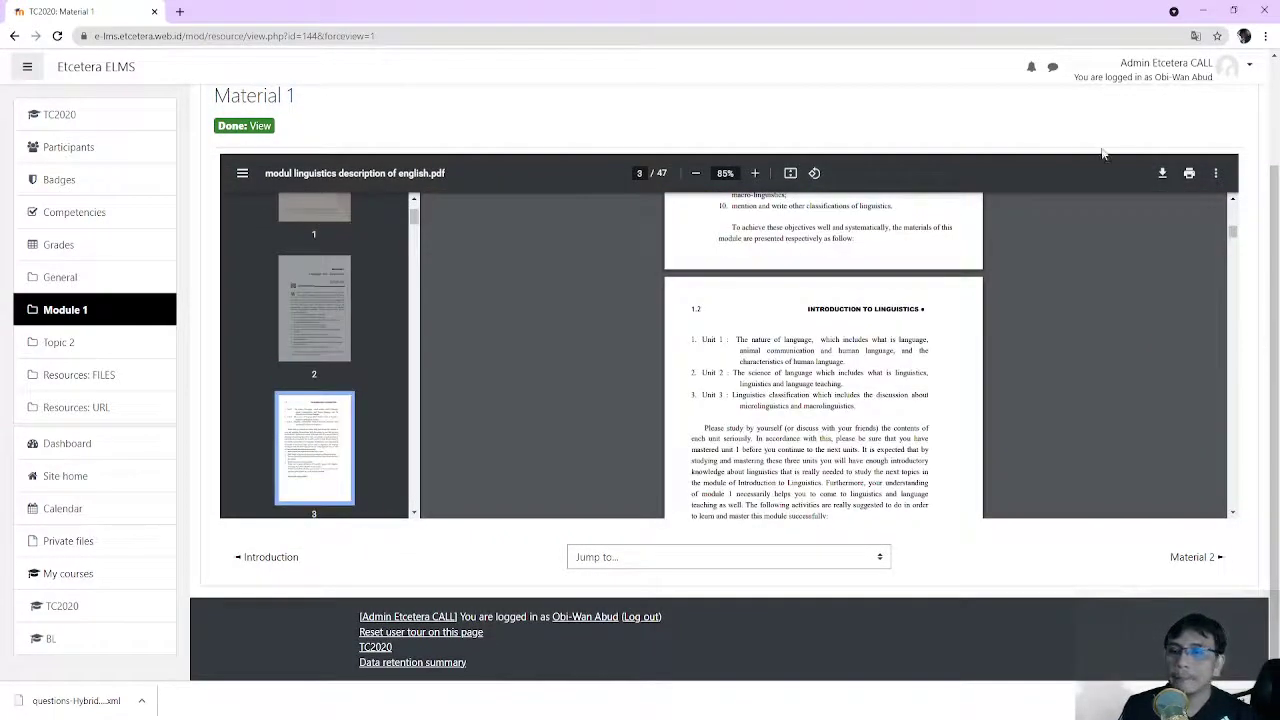
pyautogui.scroll(2, 754, 561)
pyautogui.scroll(-3, 754, 561)
pyautogui.scroll(-1, 1211, 665)
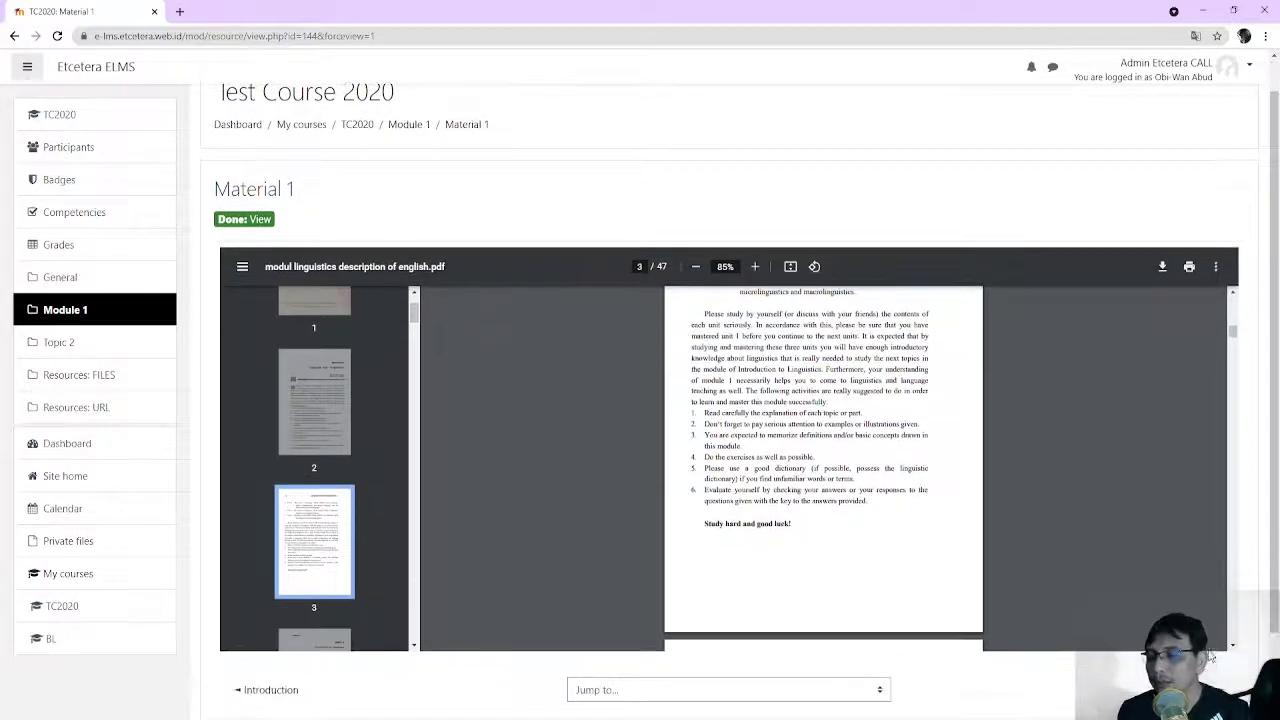
pyautogui.click(1216, 690)
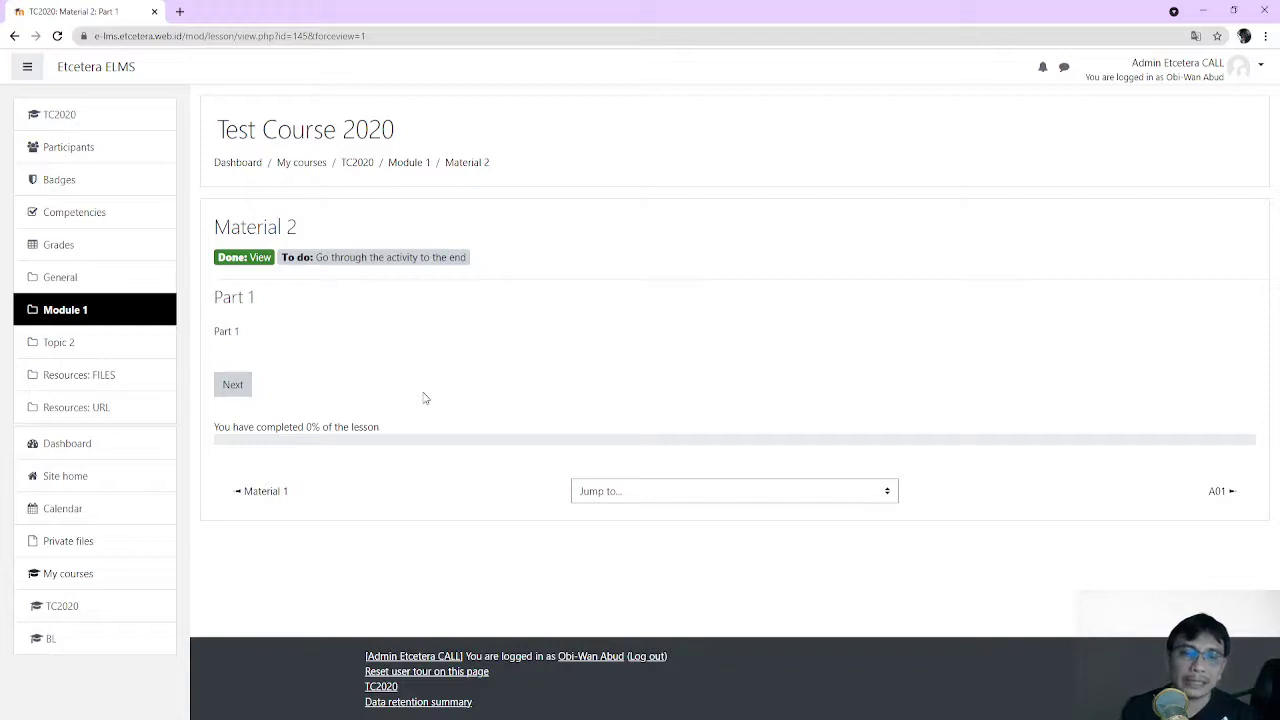
# - Page through the Material 2 lesson to its end
pyautogui.click(244, 386)
pyautogui.click(244, 386)
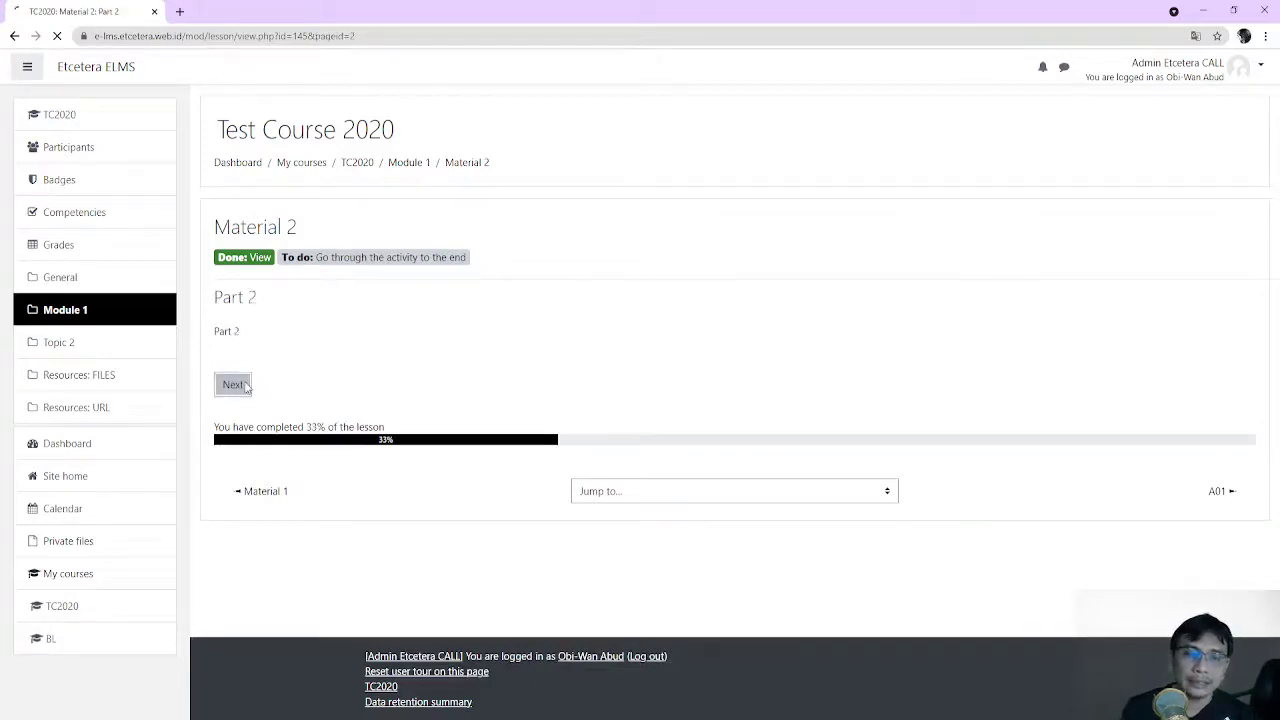
pyautogui.click(233, 385)
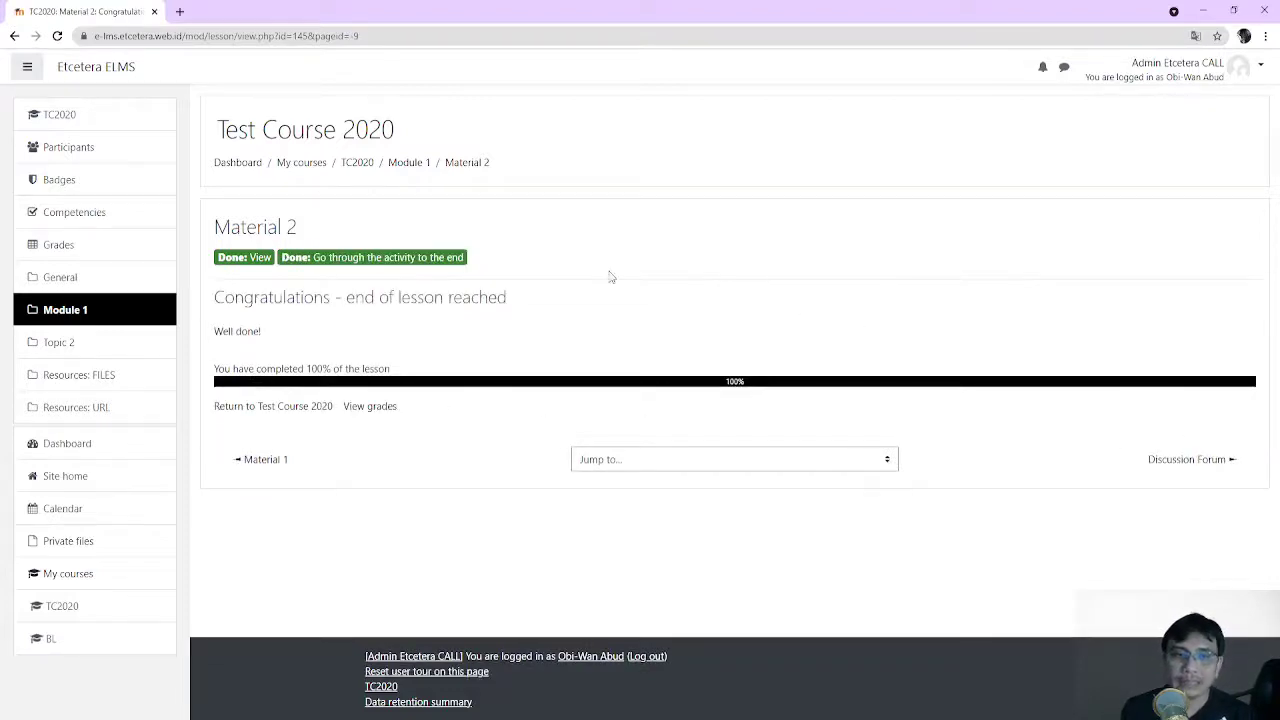
# - Return to Module 1, dismiss the level 2 message, and open the Discussion Forum
pyautogui.click(425, 170)
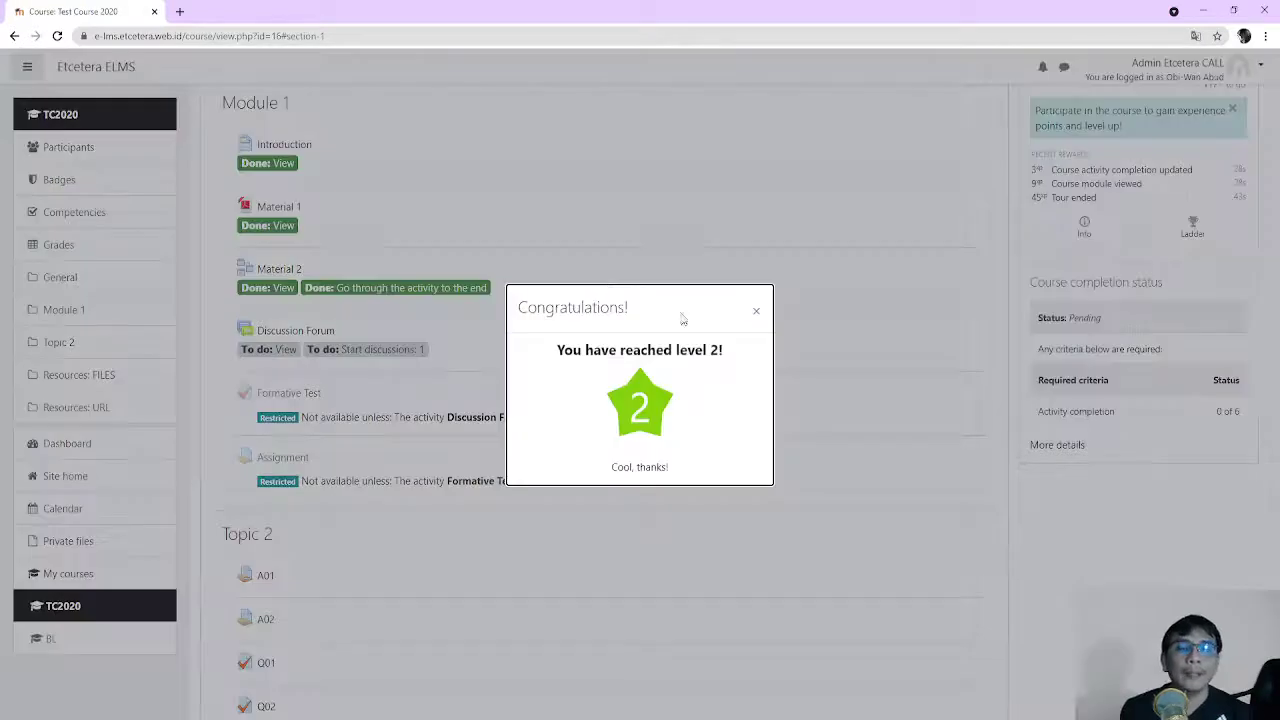
pyautogui.click(755, 311)
pyautogui.scroll(2, 745, 316)
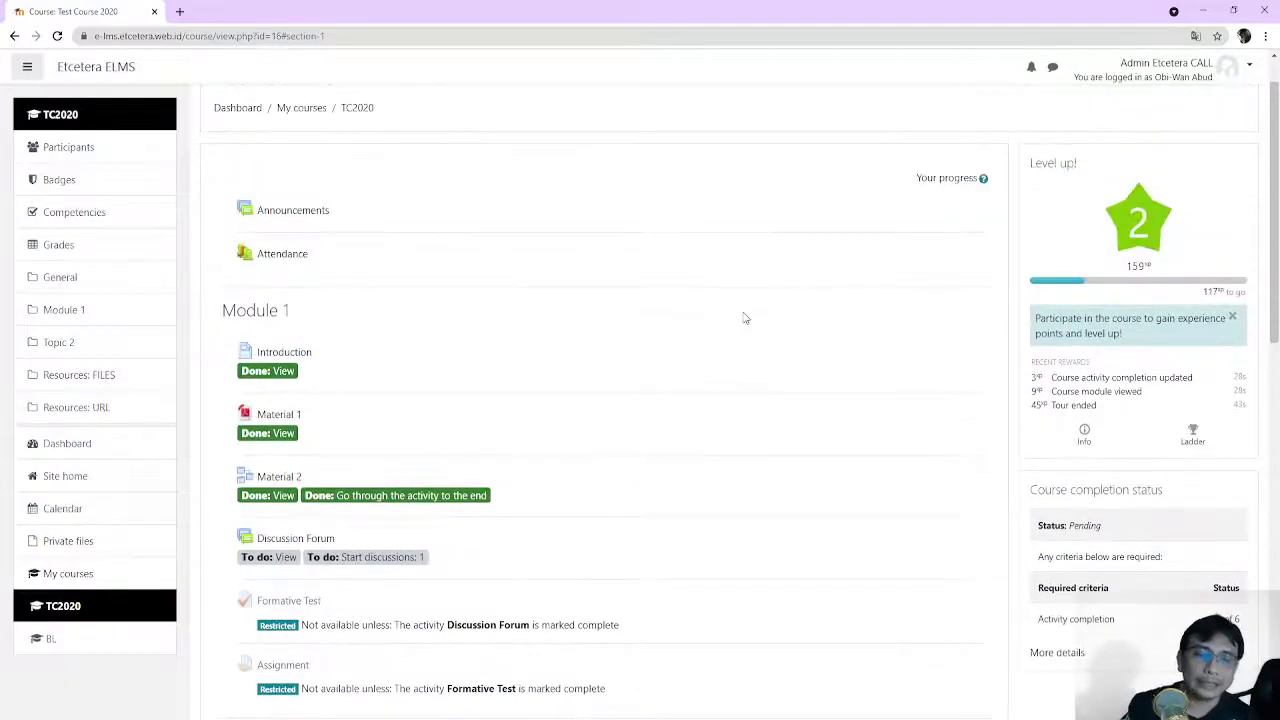
pyautogui.scroll(-2, 743, 318)
pyautogui.scroll(1, 730, 317)
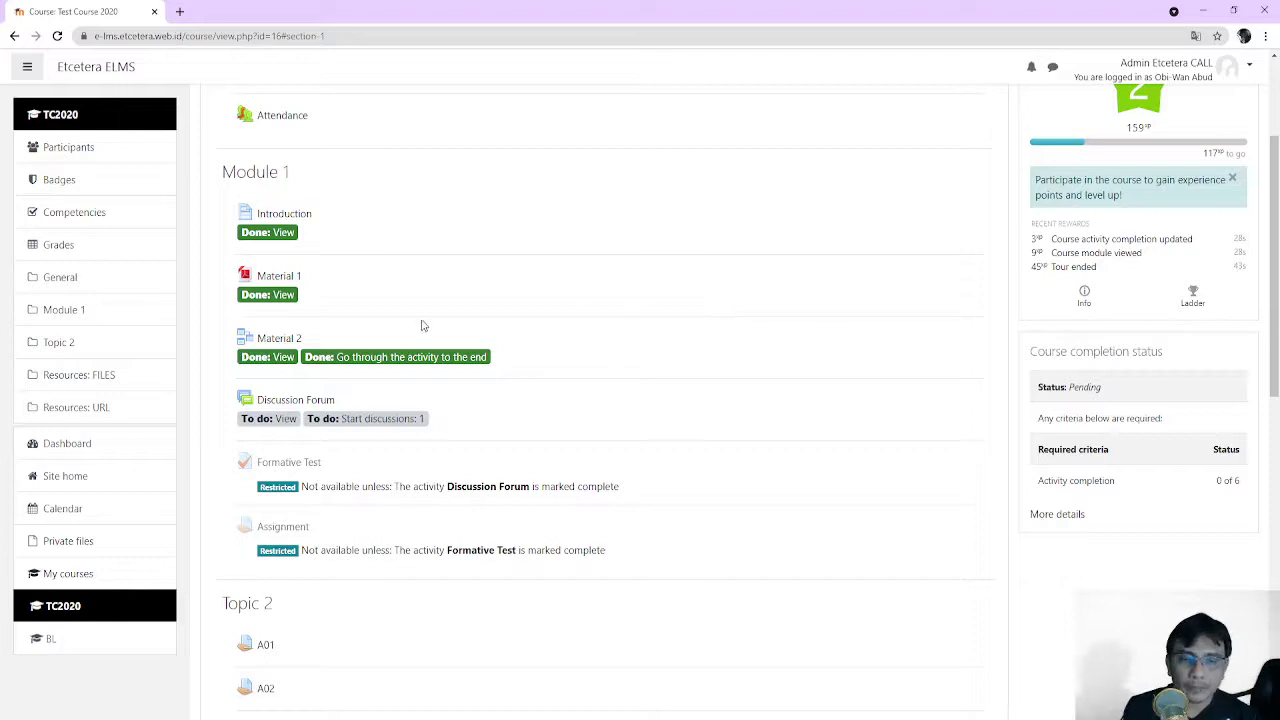
pyautogui.click(322, 404)
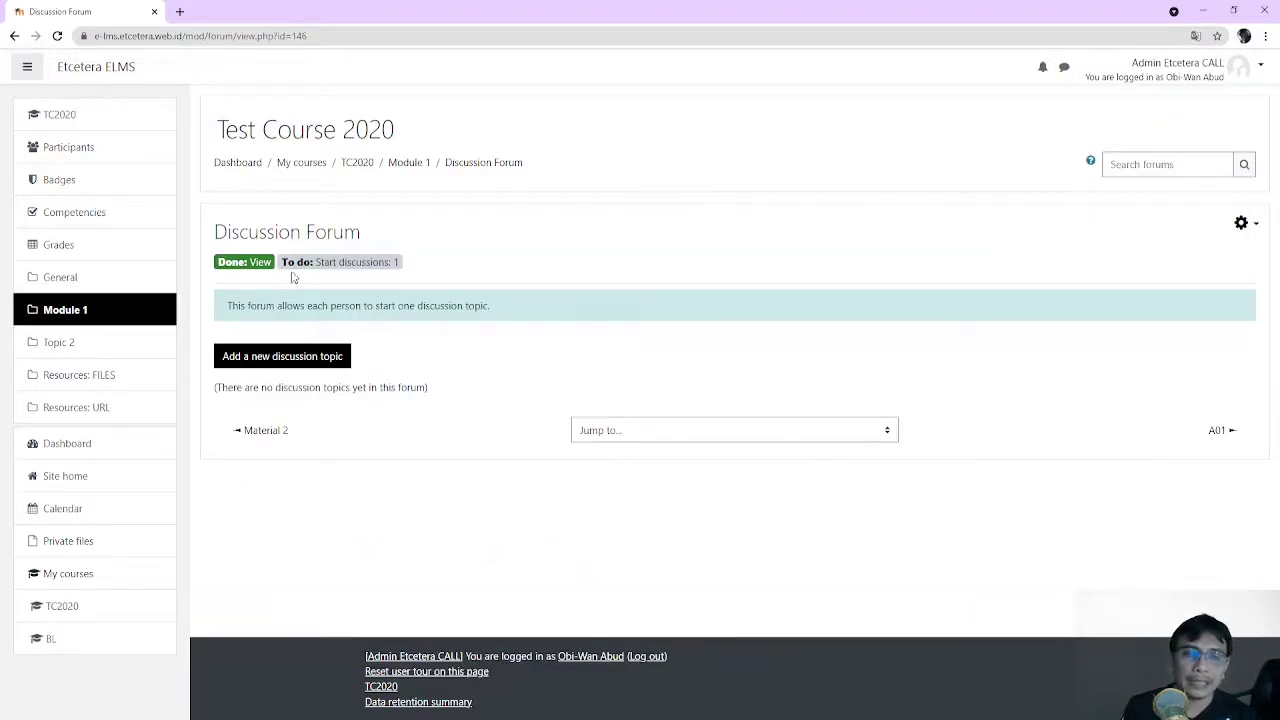
# - Post a discussion titled 'My Discussion' with the message 'This is my discussion'
pyautogui.click(334, 358)
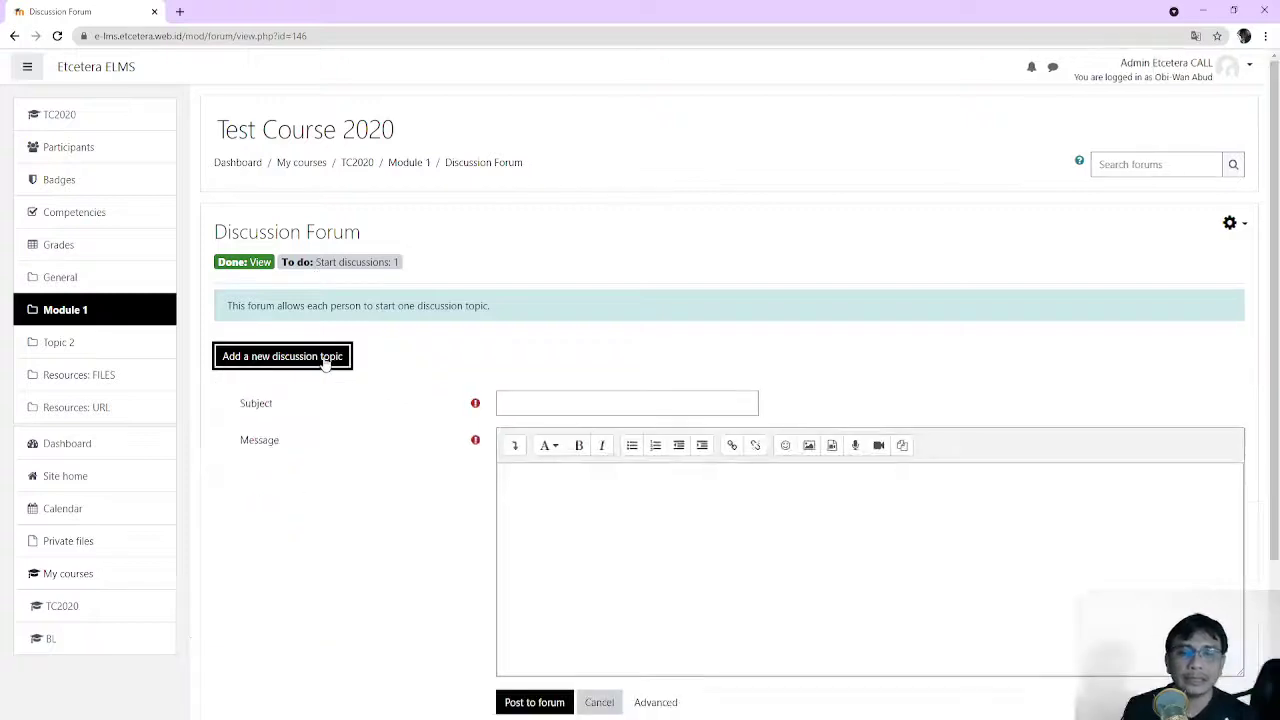
pyautogui.click(562, 395)
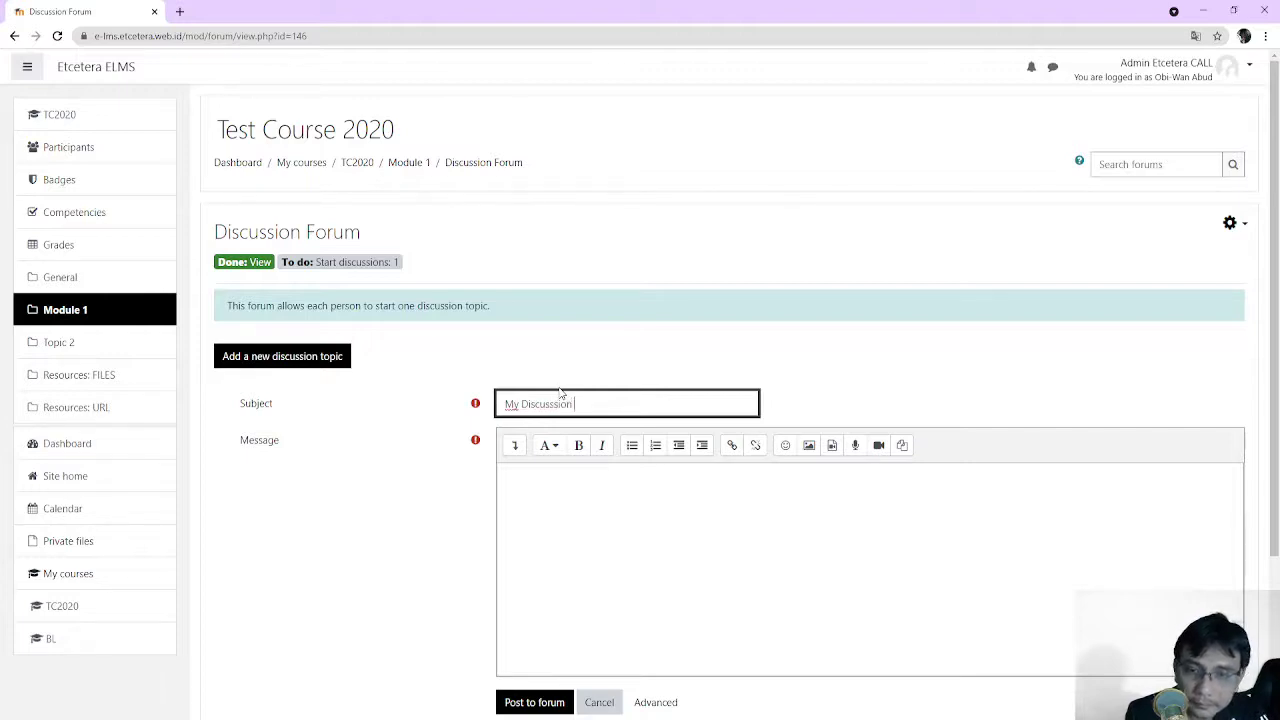
pyautogui.press('BackSpace')
pyautogui.press('BackSpace')
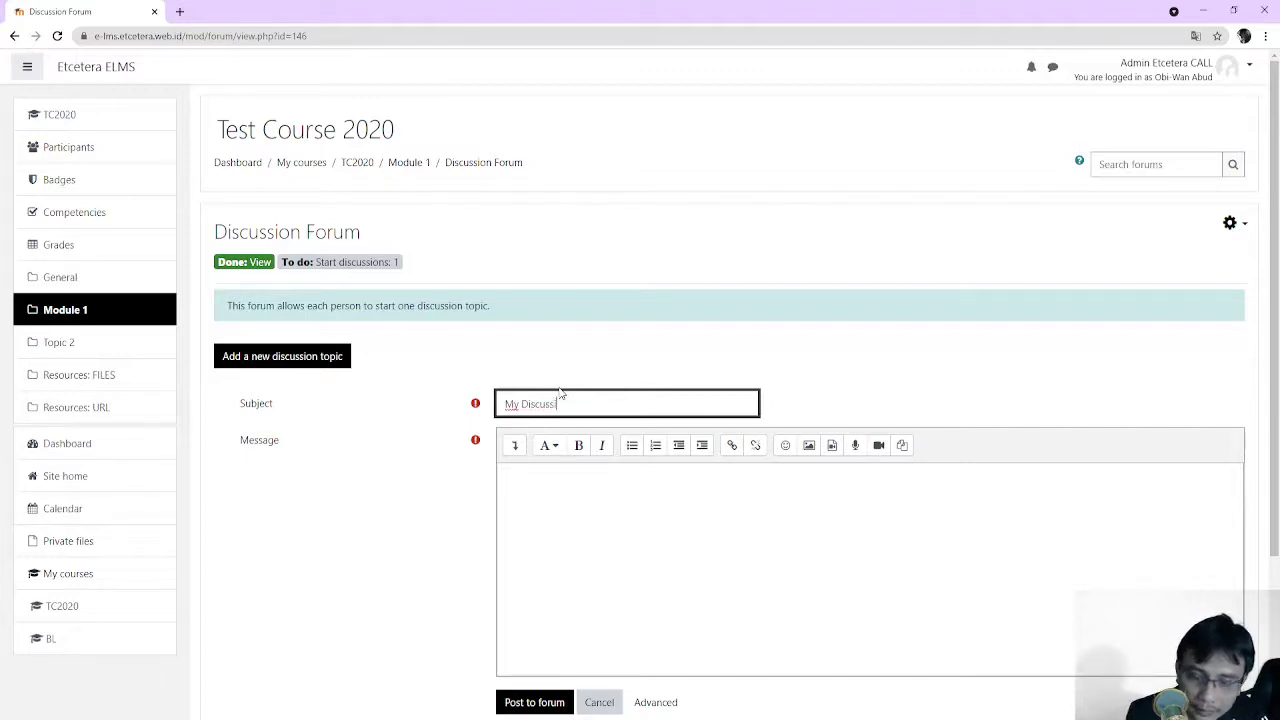
pyautogui.press('Tab')
pyautogui.press('Tab')
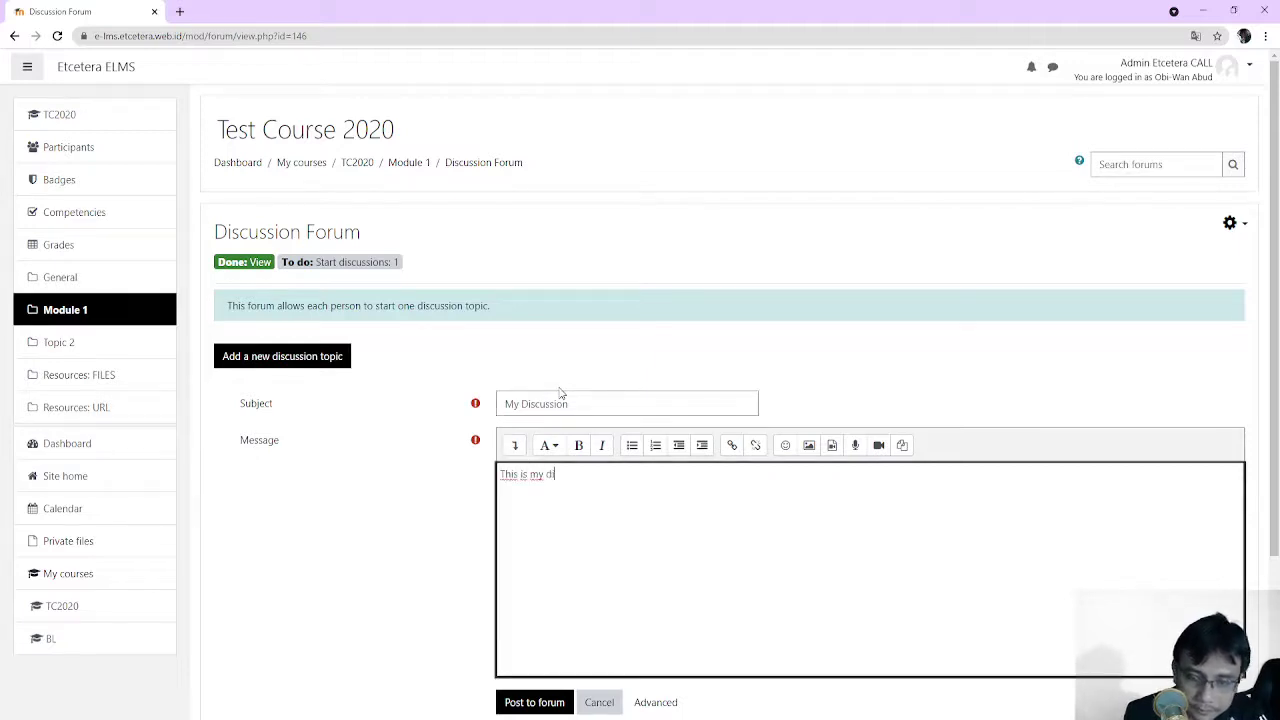
pyautogui.write('This is my discussion')
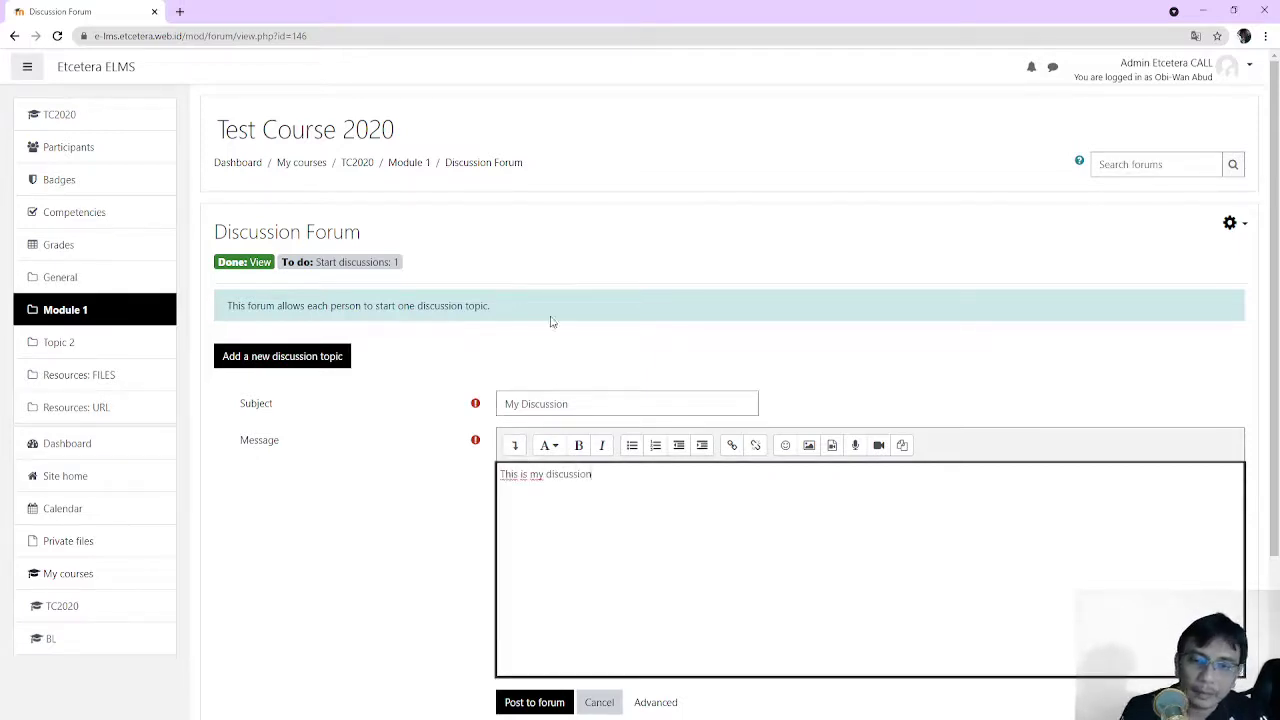
pyautogui.scroll(-3, 558, 330)
pyautogui.click(555, 495)
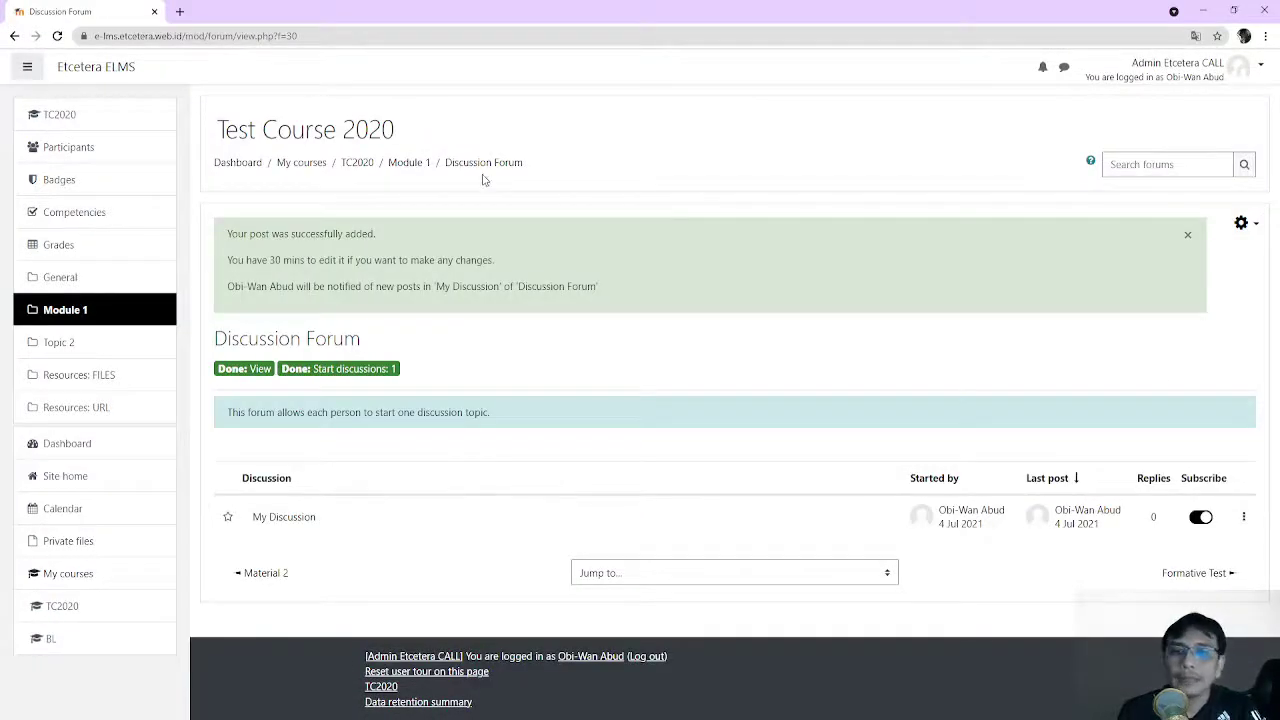
# - Open the Formative Test from Module 1 and start an attempt
pyautogui.click(412, 163)
pyautogui.scroll(-7, 470, 222)
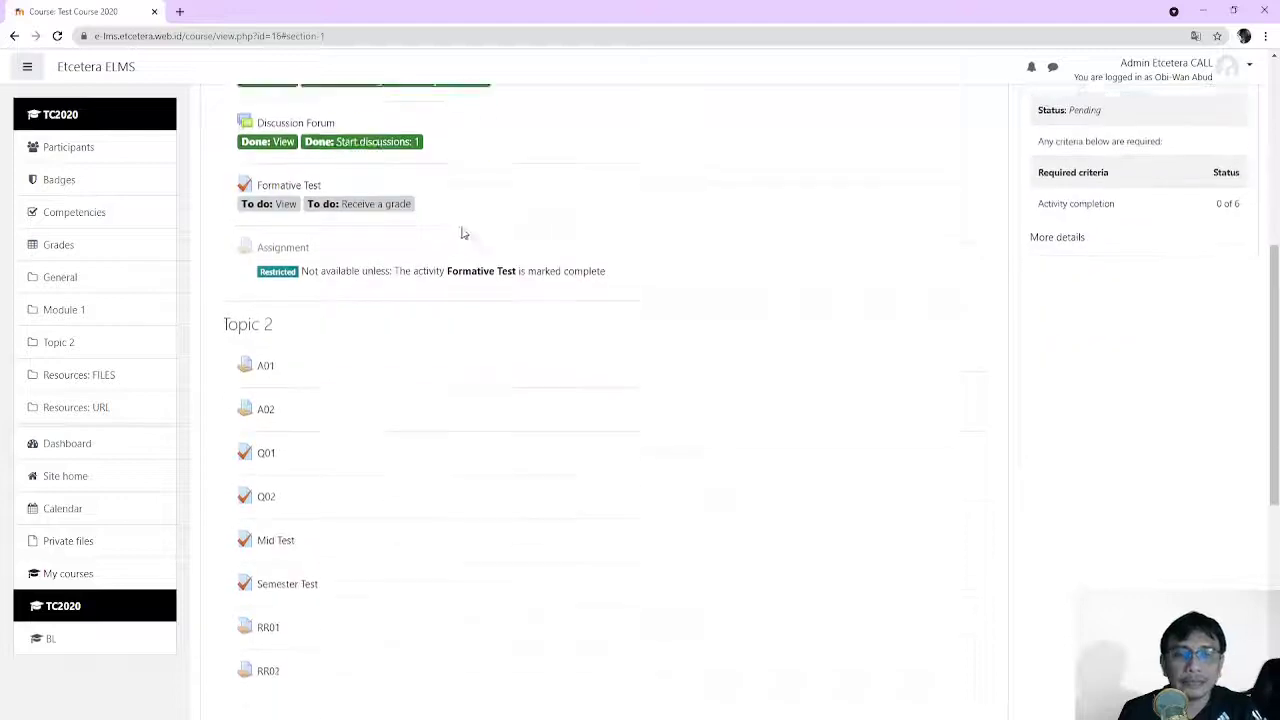
pyautogui.scroll(2, 461, 237)
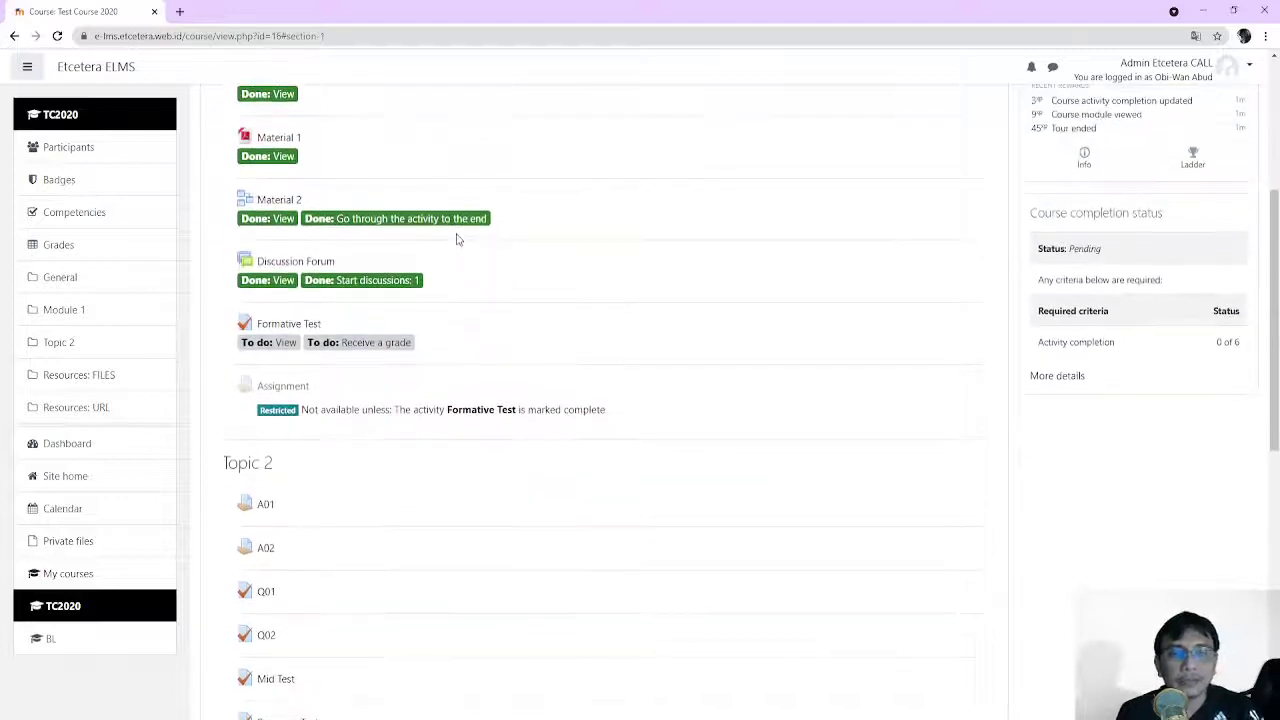
pyautogui.click(300, 326)
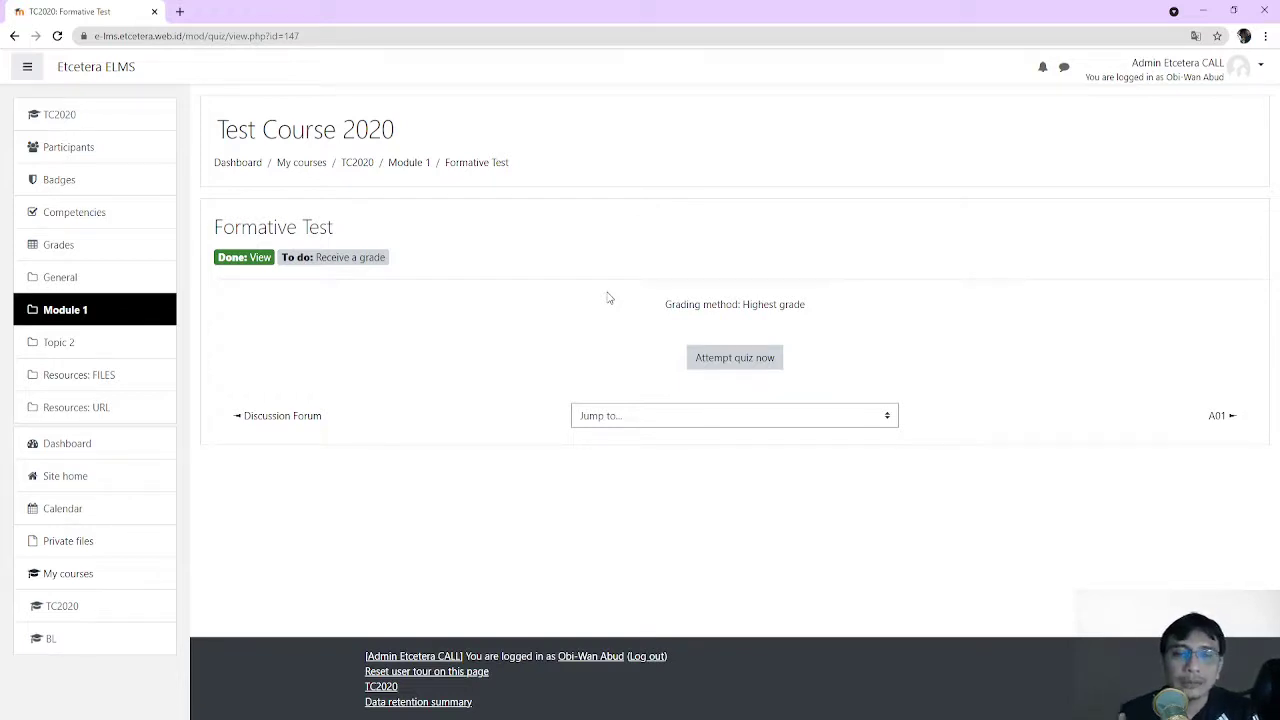
pyautogui.click(757, 360)
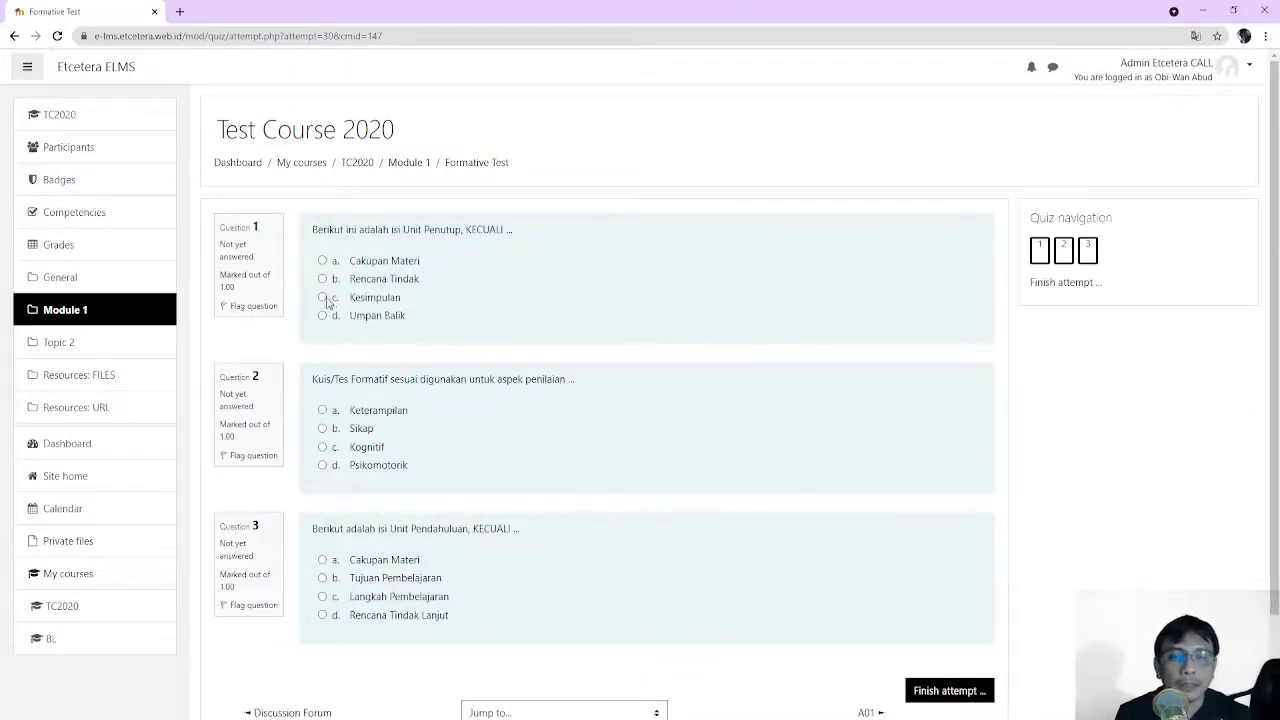
# - Answer question 1 with a, question 2 with Kognitif, question 3 with Rencana Tindak Lanjut
pyautogui.click(323, 262)
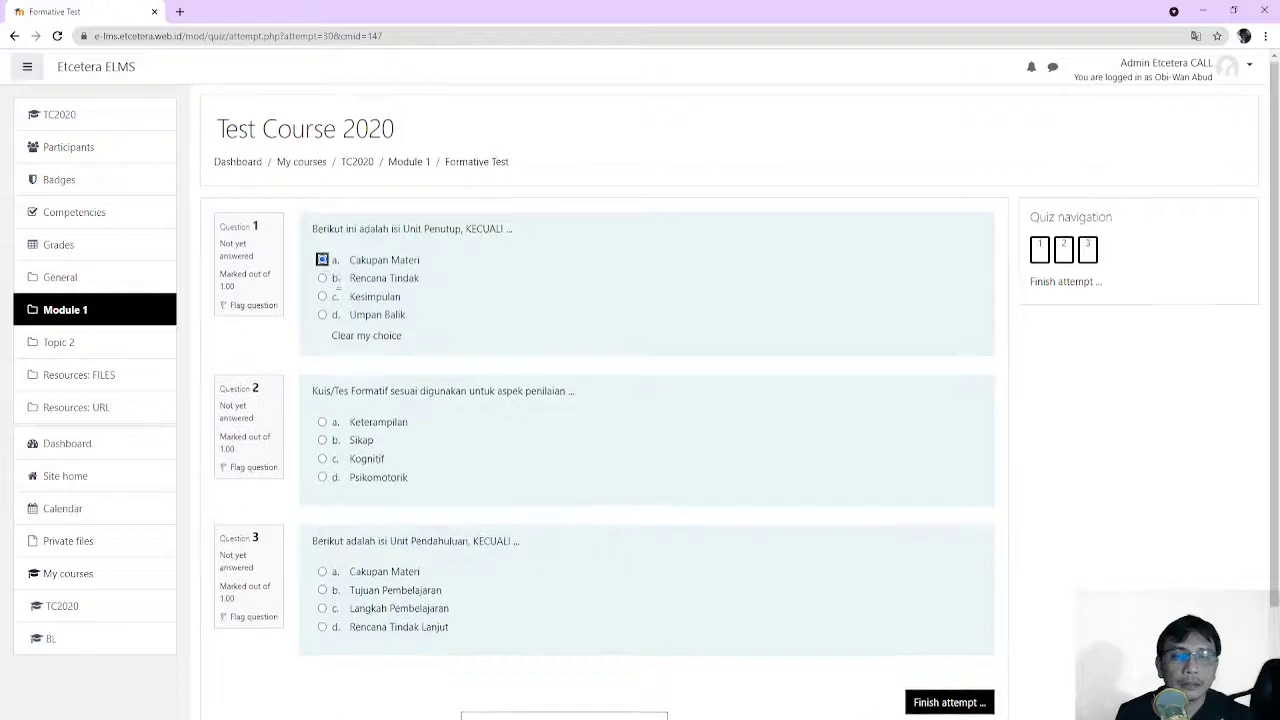
pyautogui.scroll(-2, 340, 300)
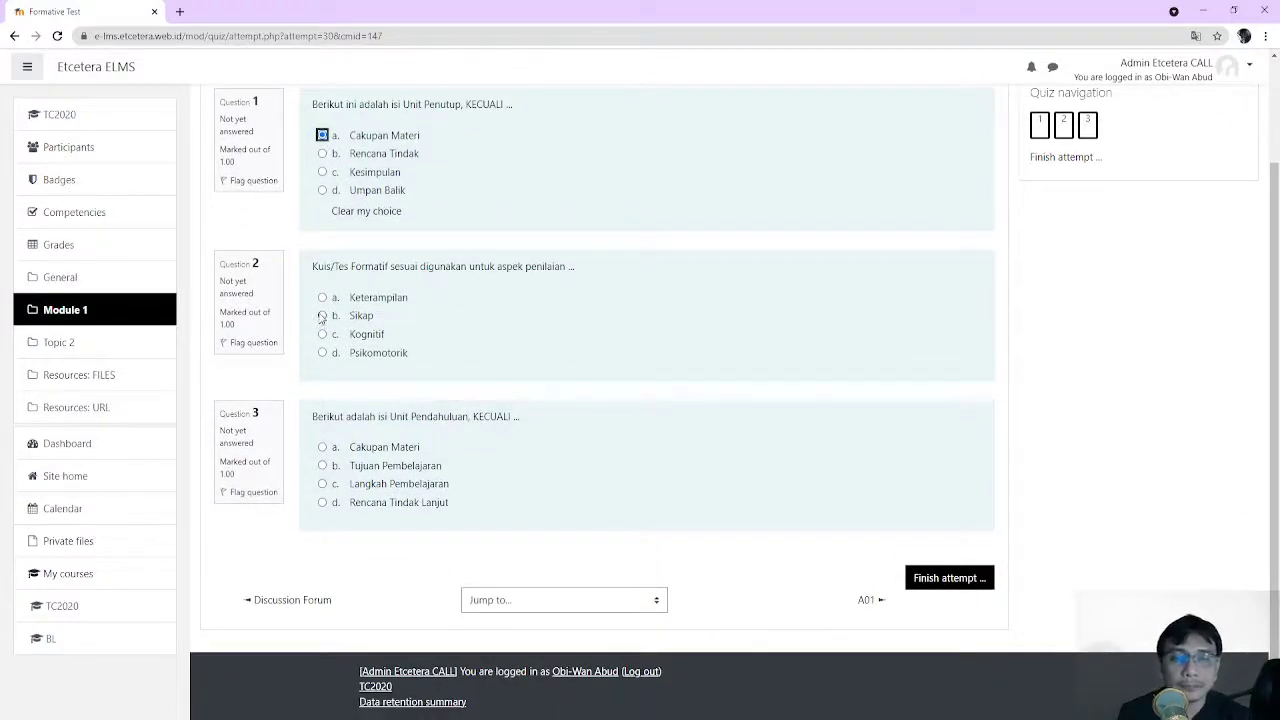
pyautogui.click(322, 335)
pyautogui.scroll(-1, 334, 337)
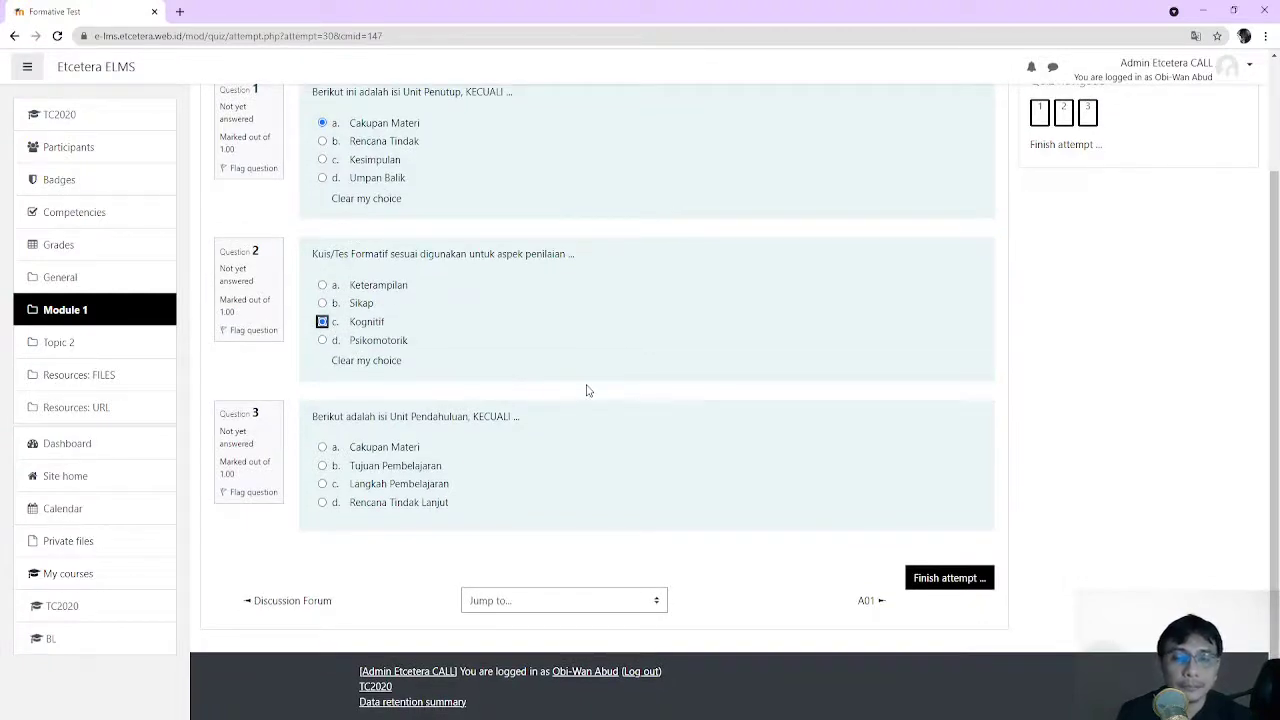
pyautogui.click(322, 503)
pyautogui.scroll(-1, 694, 474)
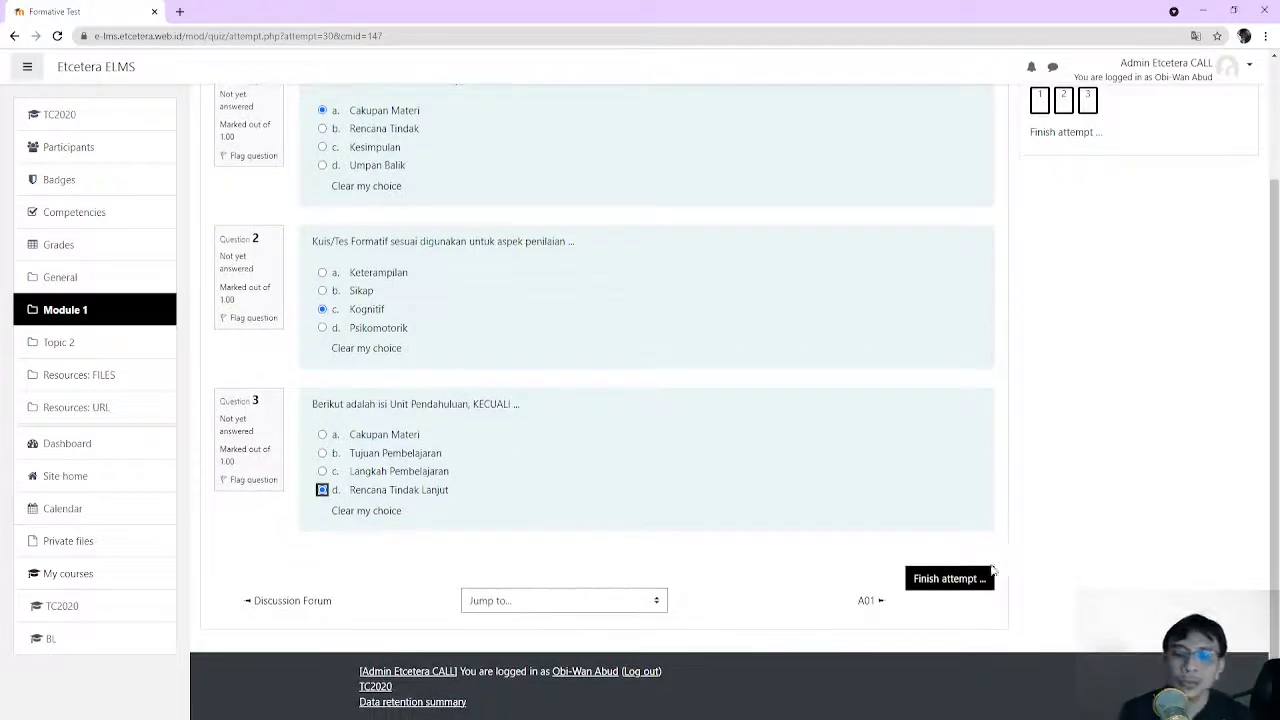
# - Submit the quiz attempt and return to the Module 1 page
pyautogui.click(955, 578)
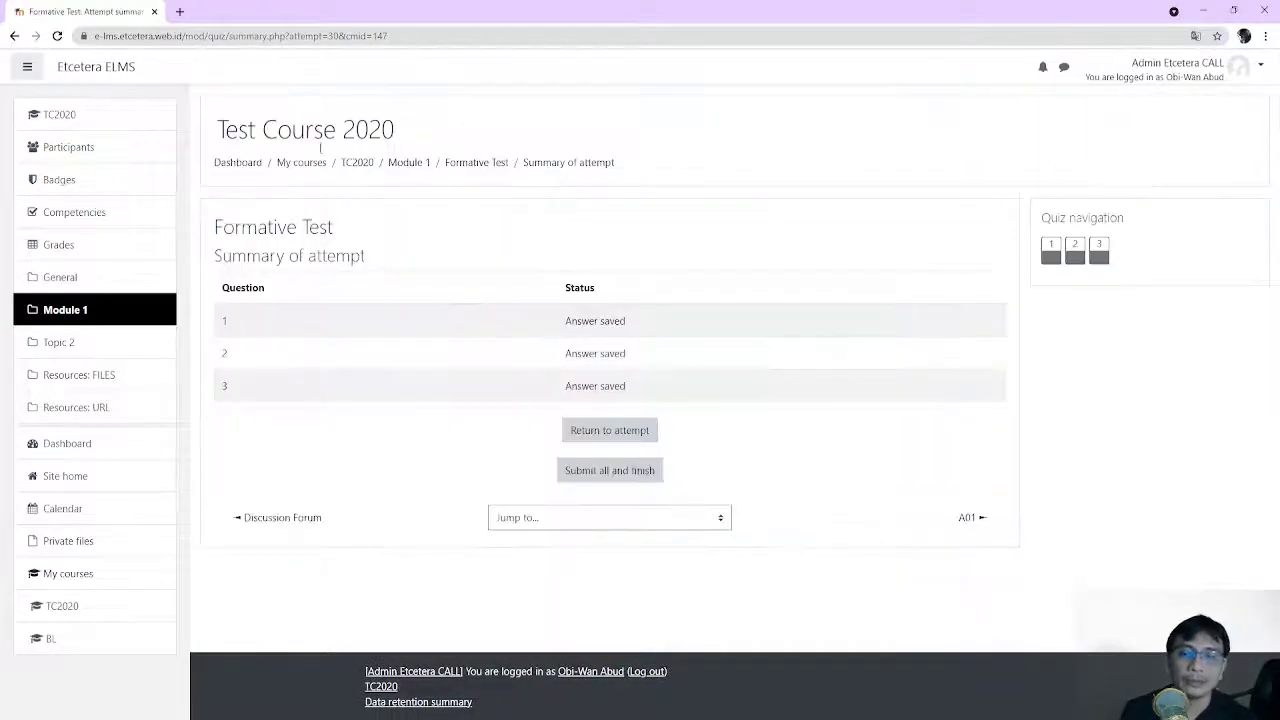
pyautogui.click(634, 481)
pyautogui.click(634, 481)
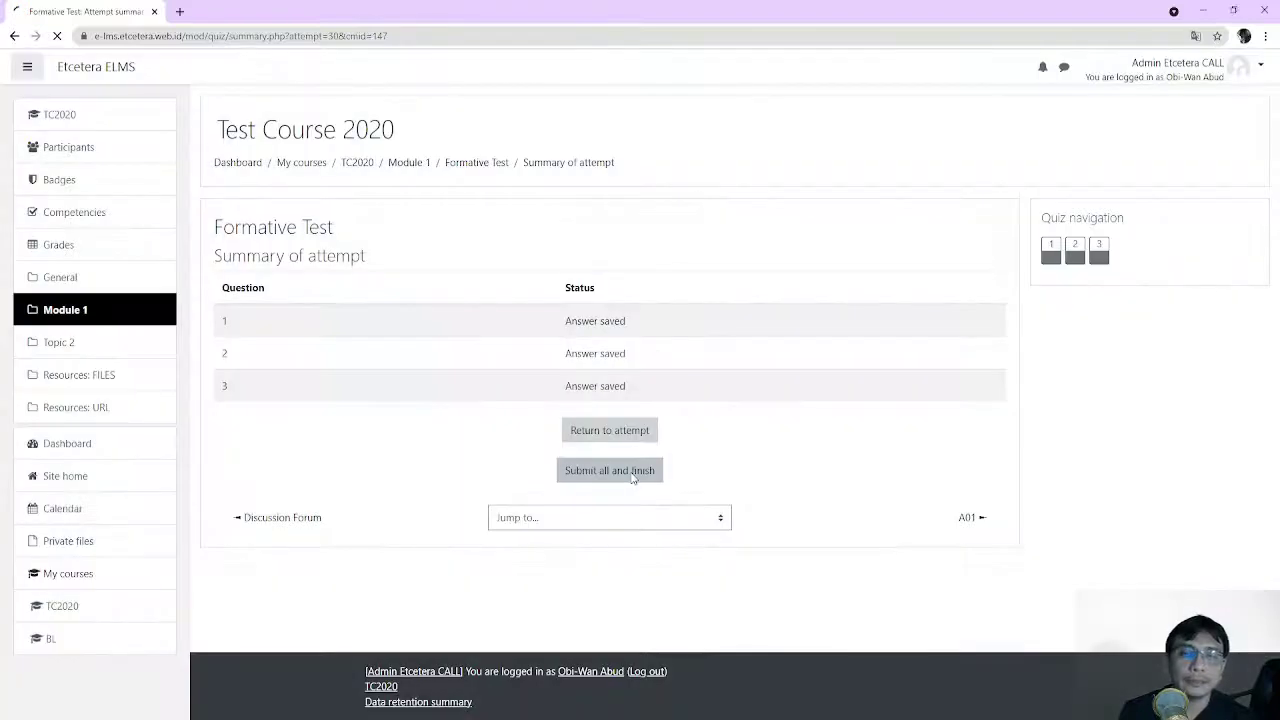
pyautogui.scroll(-5, 557, 391)
pyautogui.scroll(5, 474, 343)
pyautogui.click(409, 164)
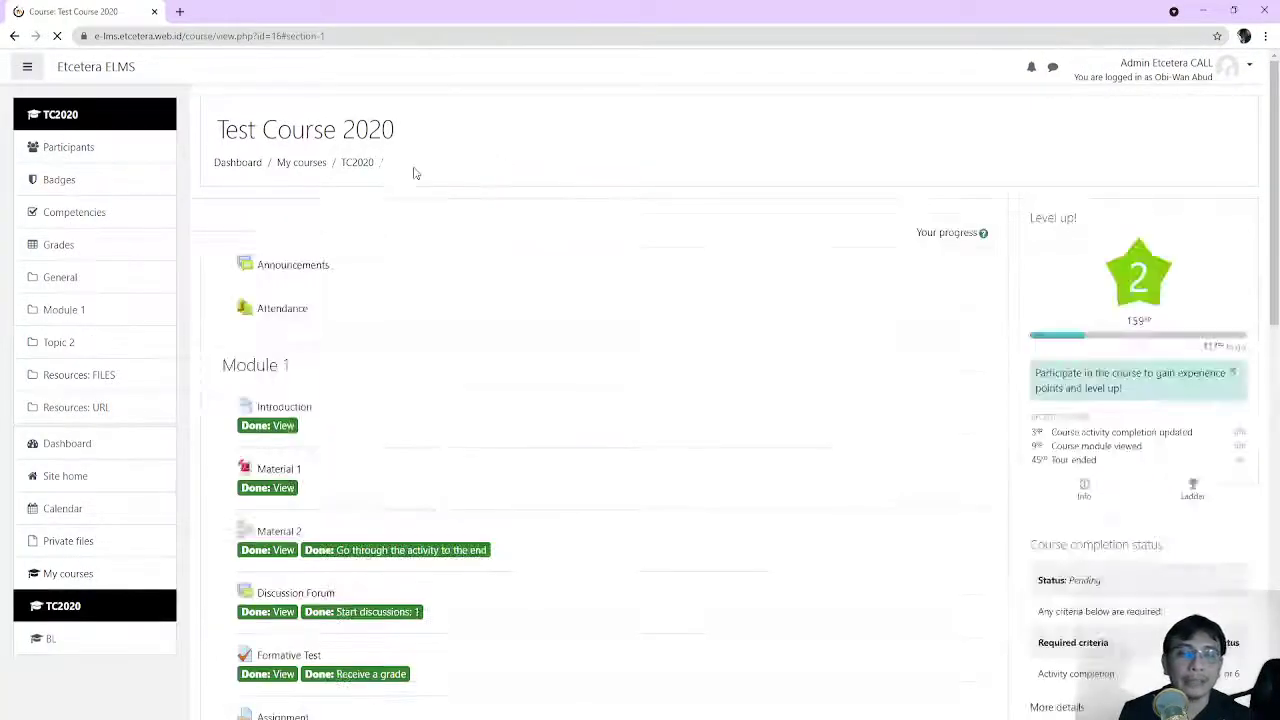
# - Open the Assignment, start a submission, and look through the file picker sources
pyautogui.click(286, 456)
pyautogui.scroll(-3, 471, 426)
pyautogui.click(729, 471)
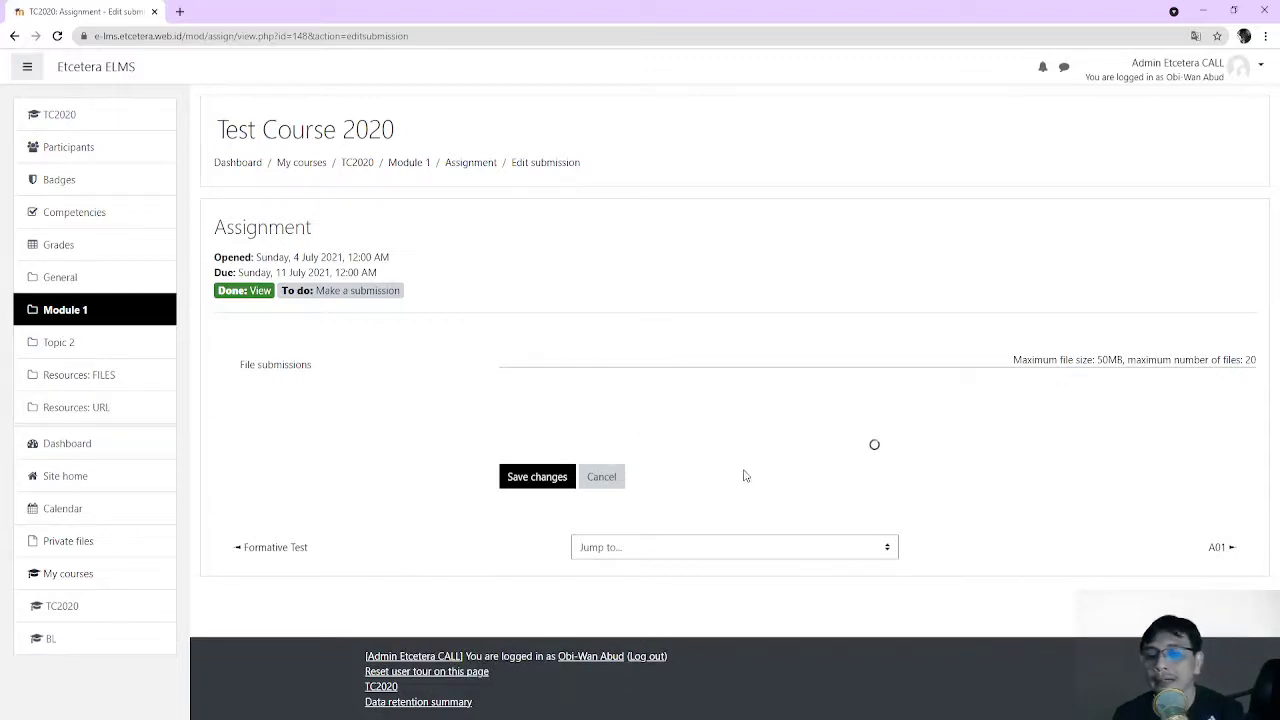
pyautogui.click(510, 380)
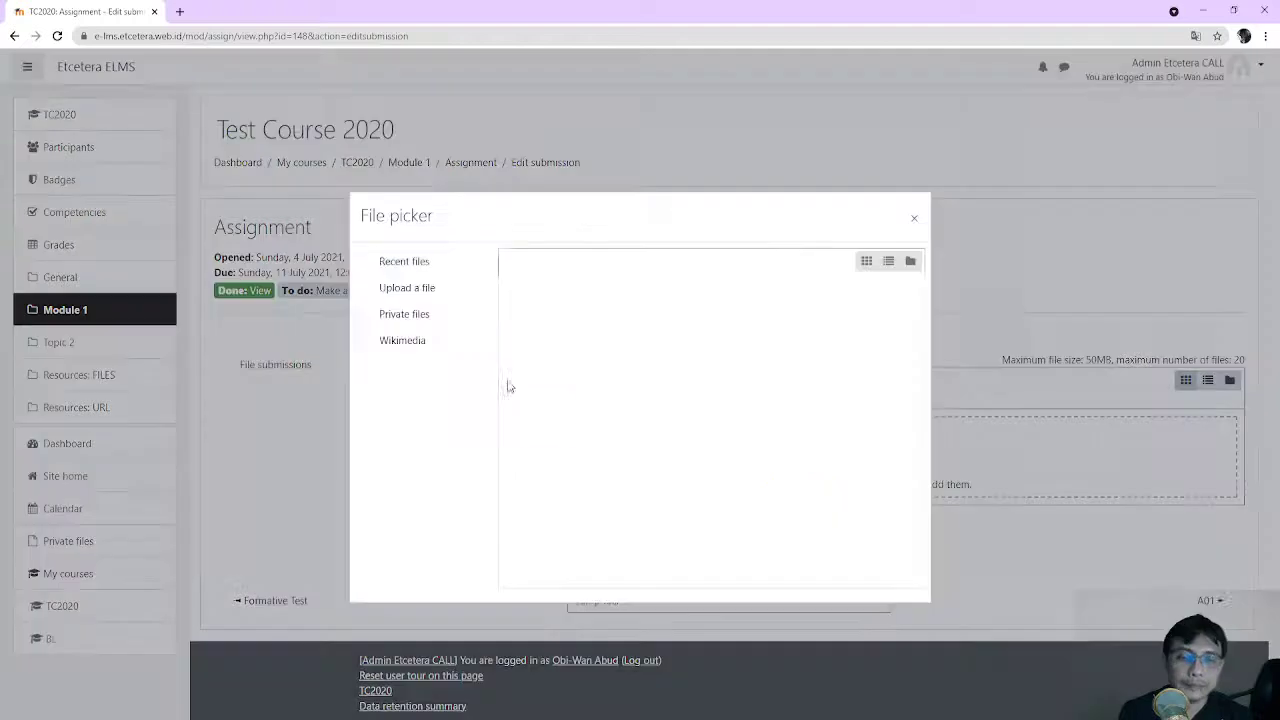
pyautogui.click(412, 286)
pyautogui.click(428, 268)
pyautogui.click(426, 313)
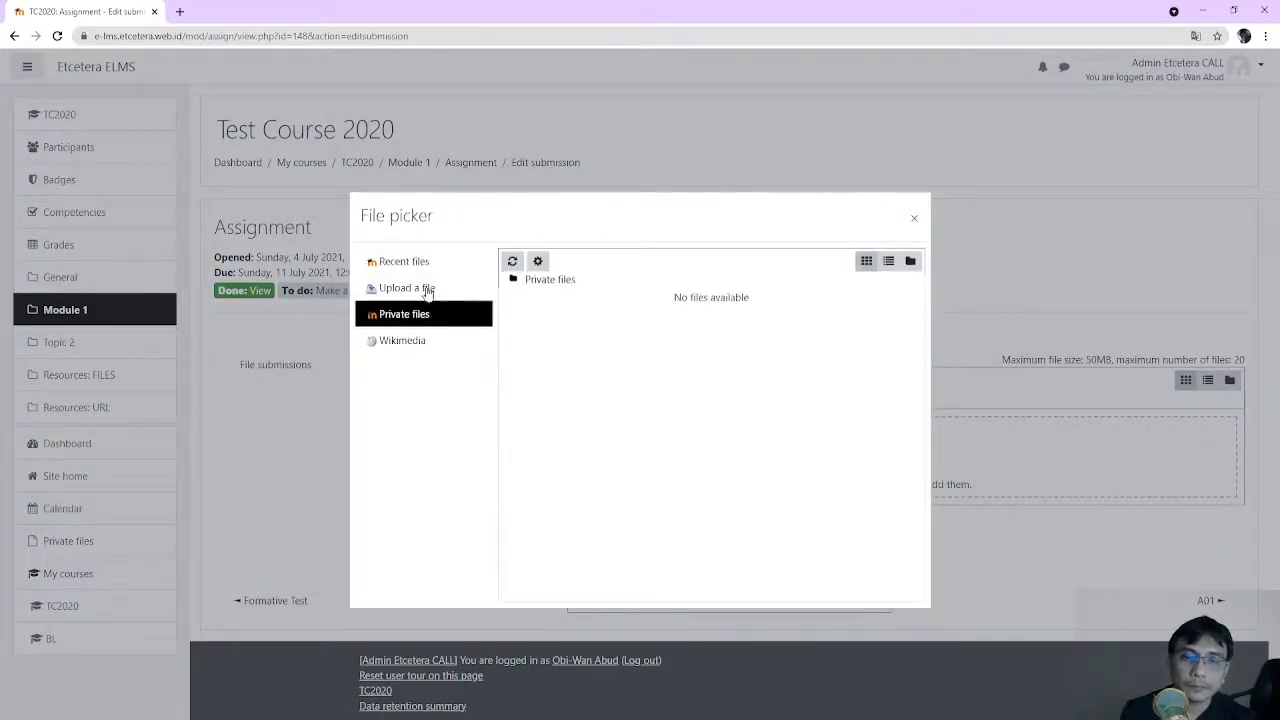
pyautogui.click(424, 289)
# - Upload H5P.png, save the submission, and go back to Test Course 2020
pyautogui.click(536, 334)
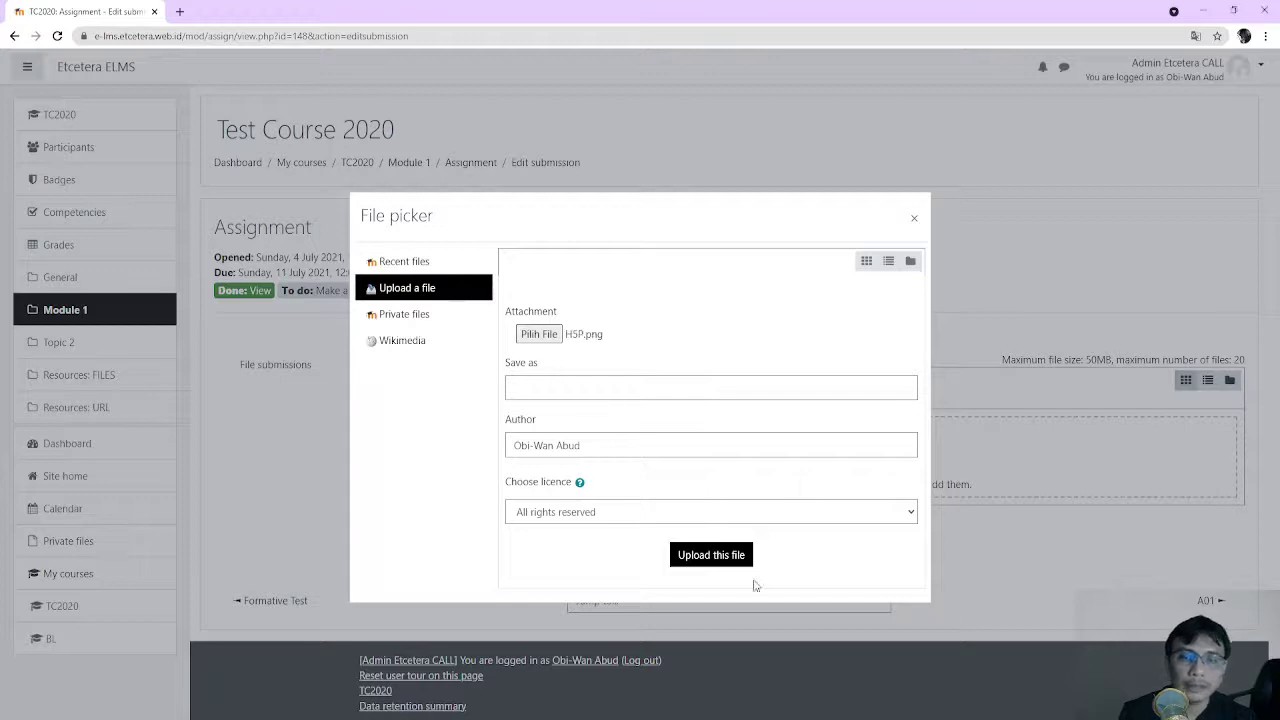
pyautogui.click(730, 557)
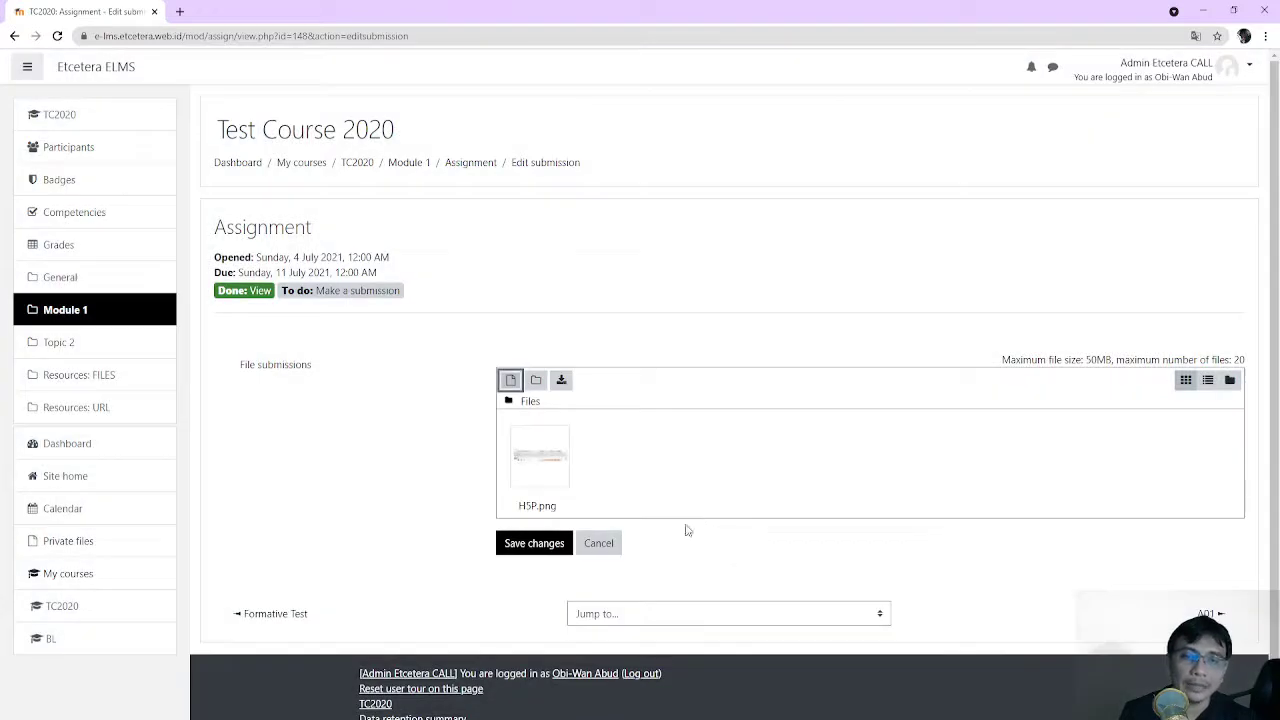
pyautogui.click(537, 545)
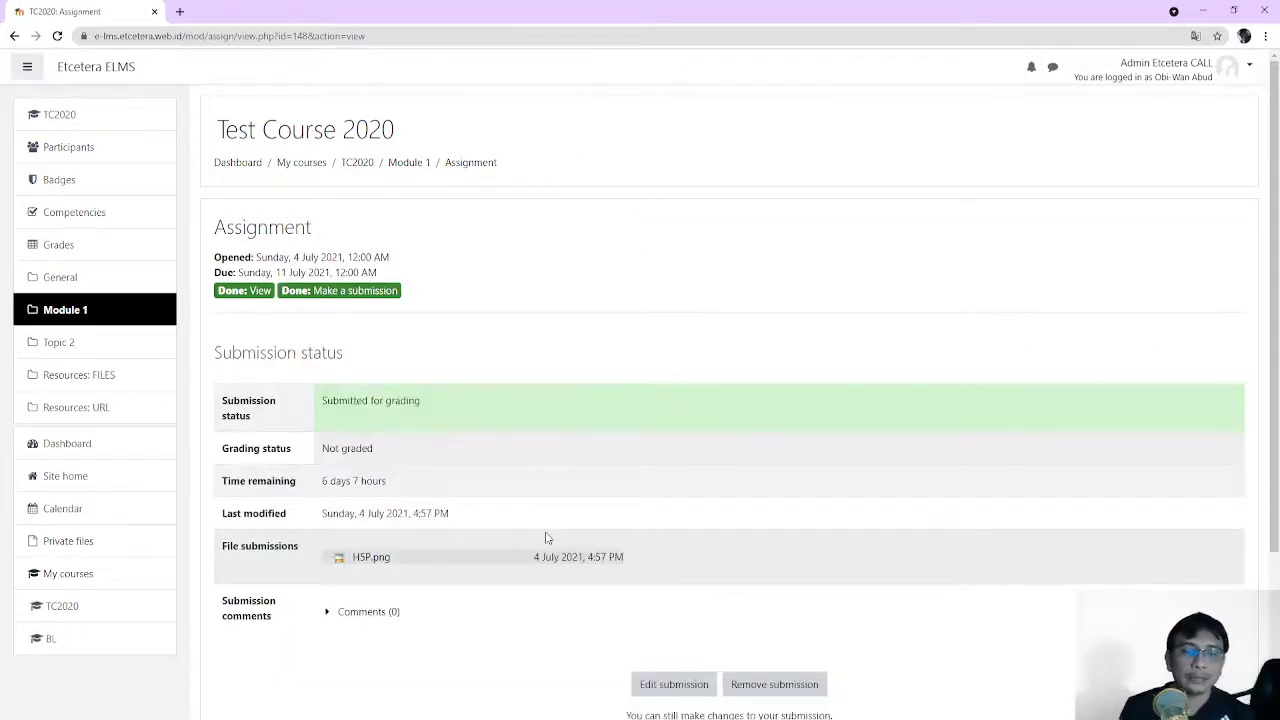
pyautogui.scroll(-2, 547, 538)
pyautogui.scroll(2, 546, 534)
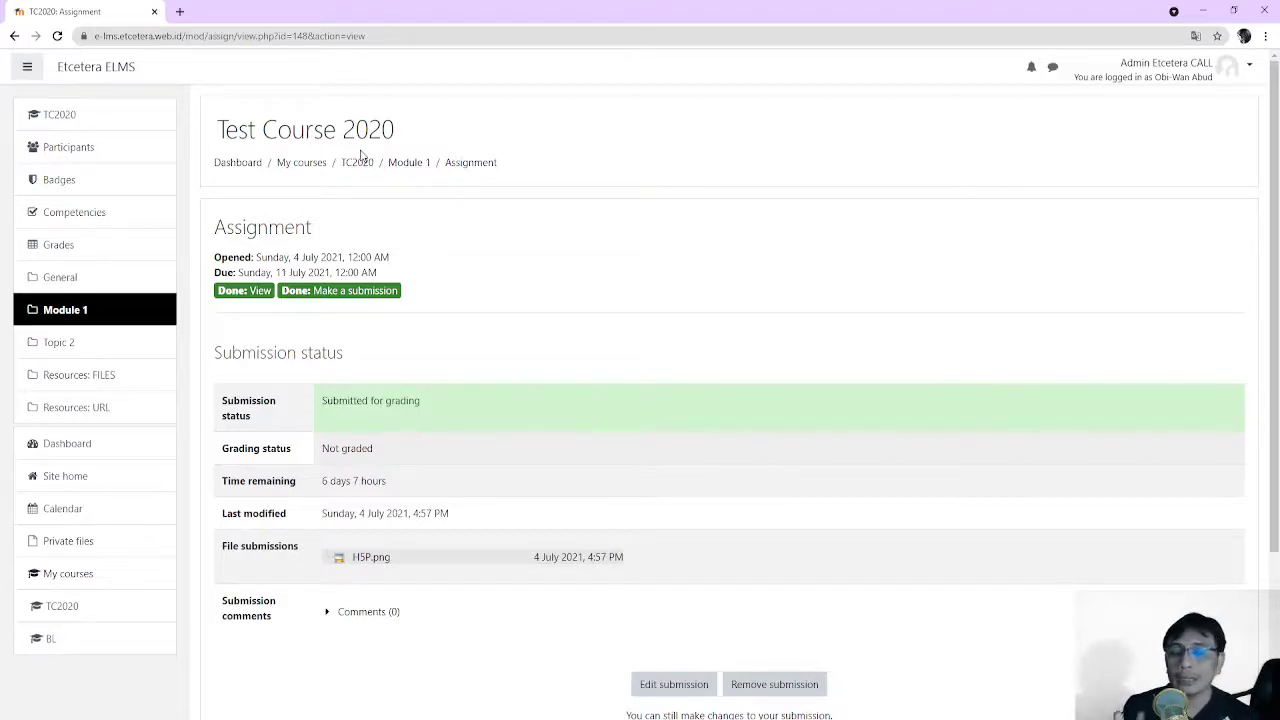
pyautogui.click(370, 157)
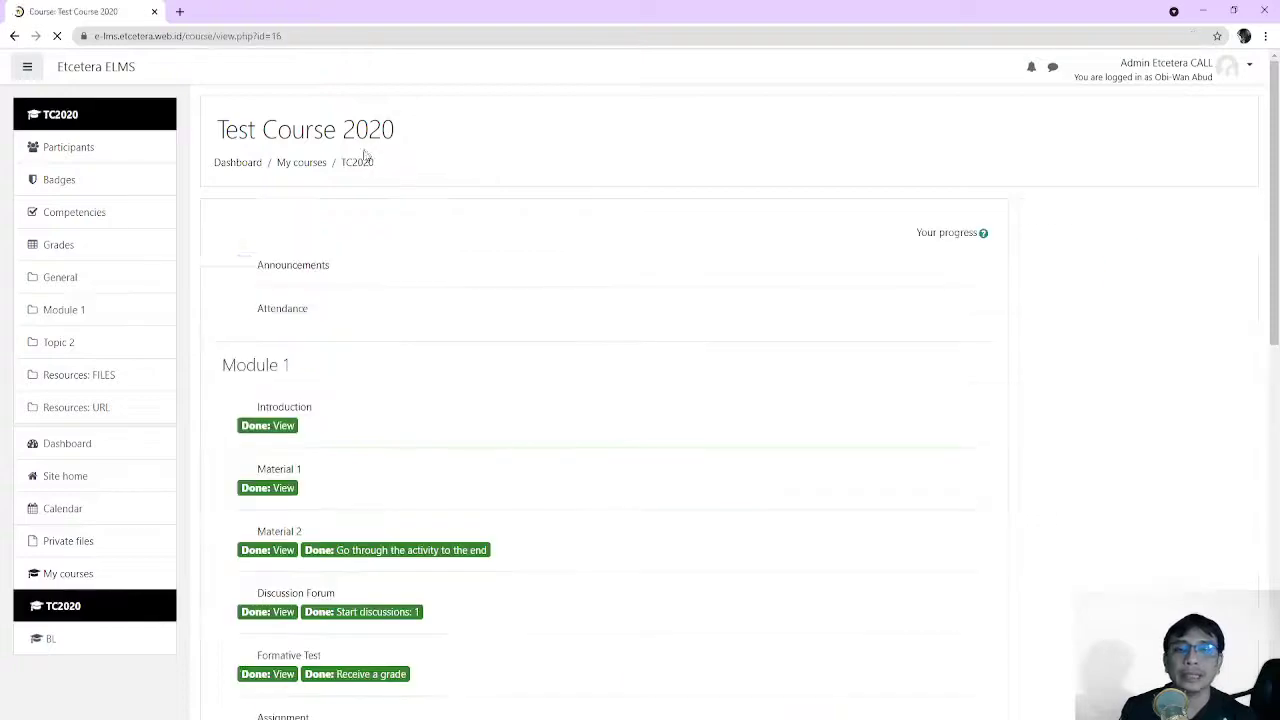
pyautogui.scroll(-3, 340, 175)
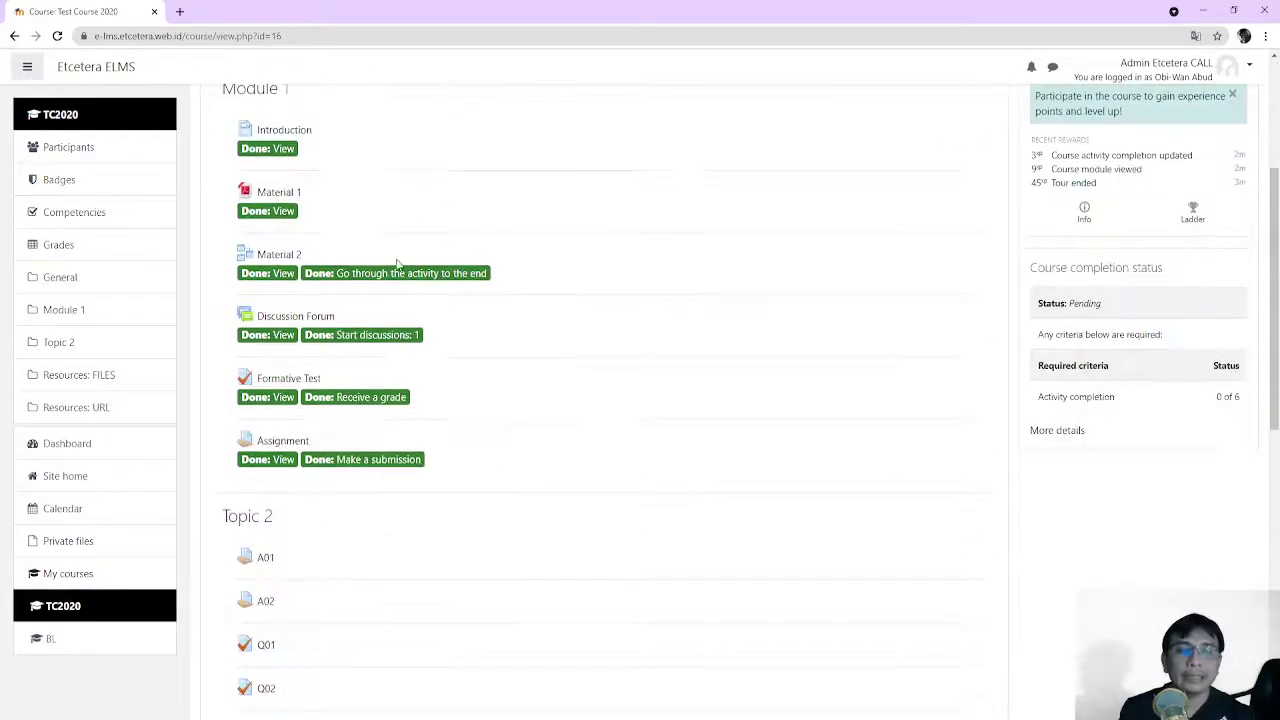
pyautogui.scroll(1, 290, 170)
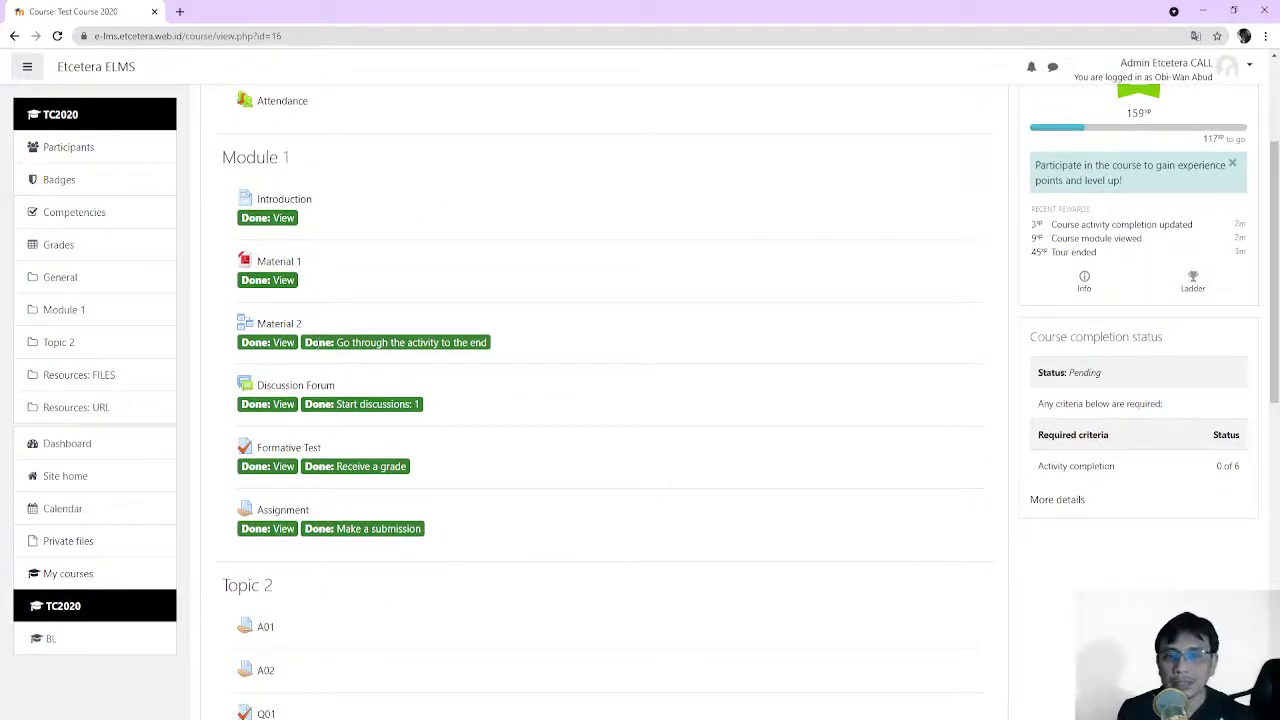
pyautogui.scroll(-1, 323, 341)
pyautogui.scroll(2, 323, 341)
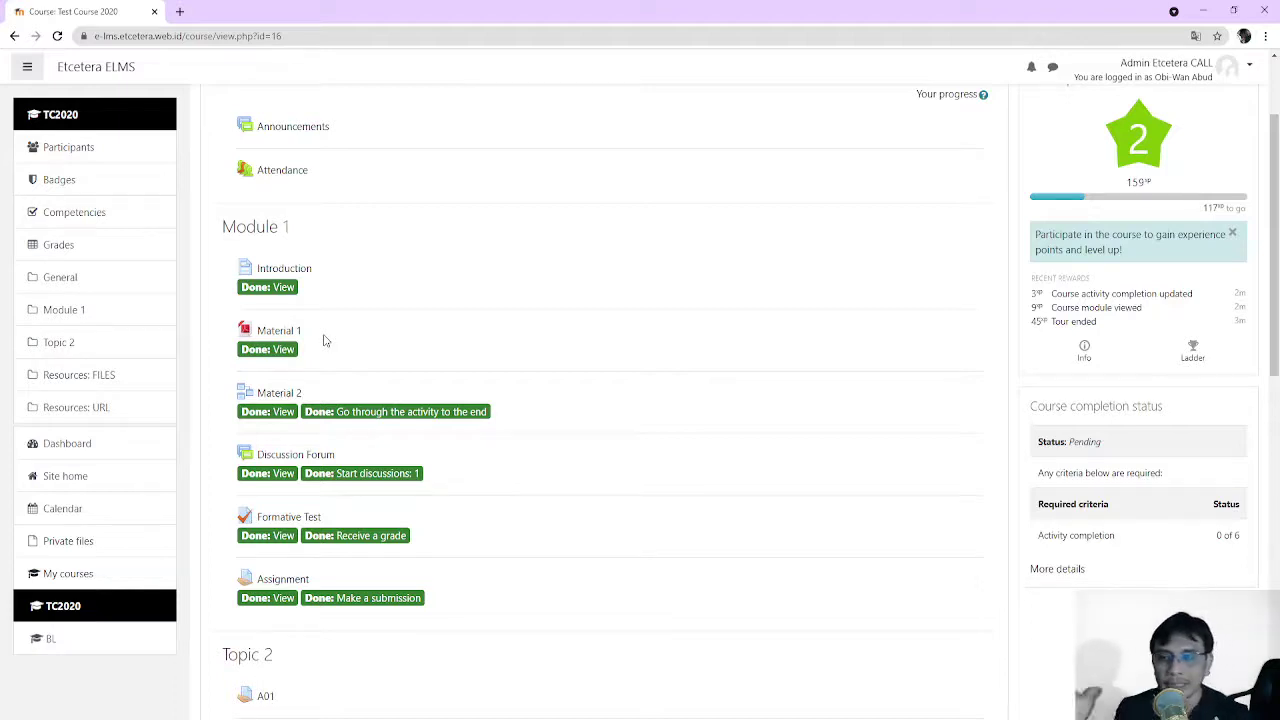
pyautogui.scroll(2, 414, 363)
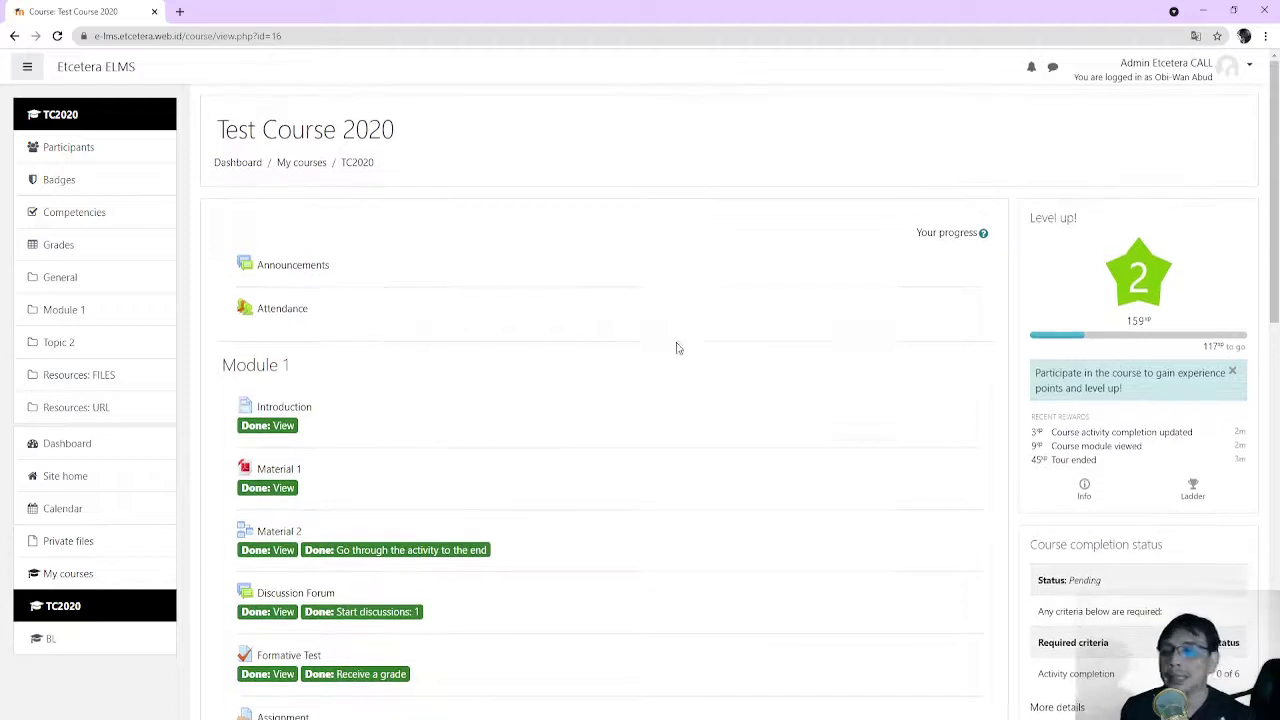
pyautogui.scroll(-3, 858, 383)
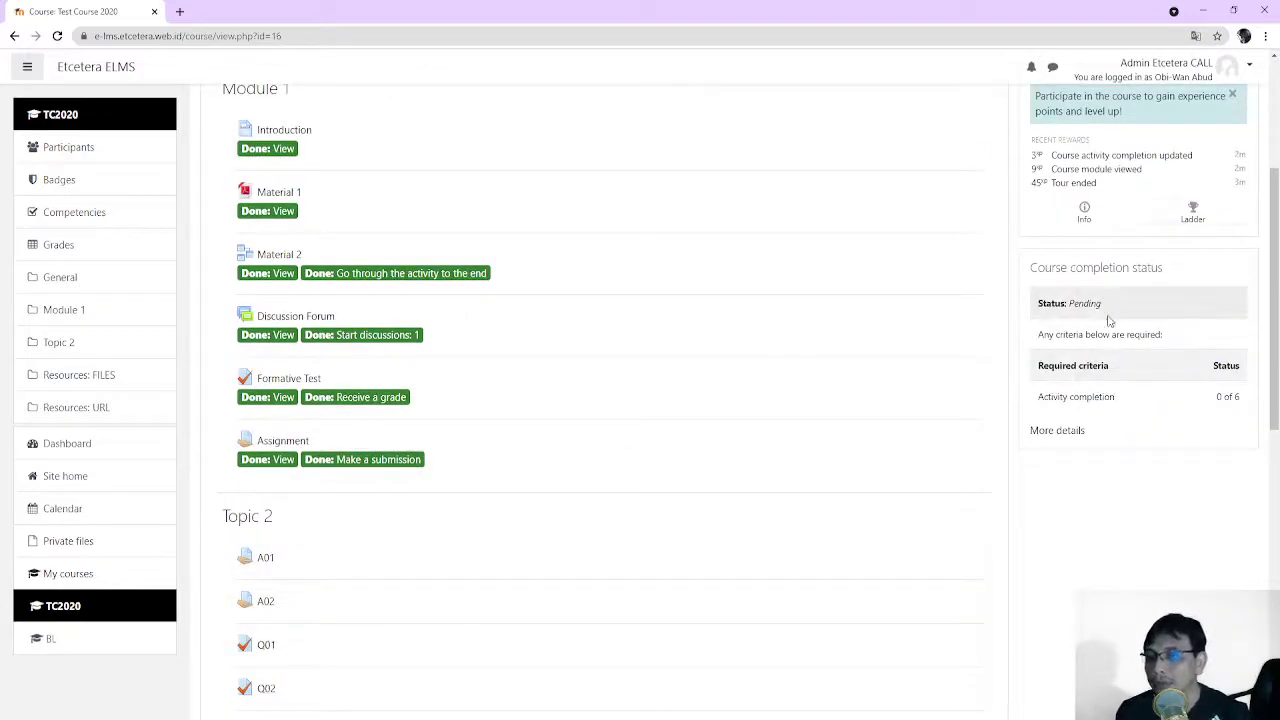
pyautogui.scroll(-1, 1130, 362)
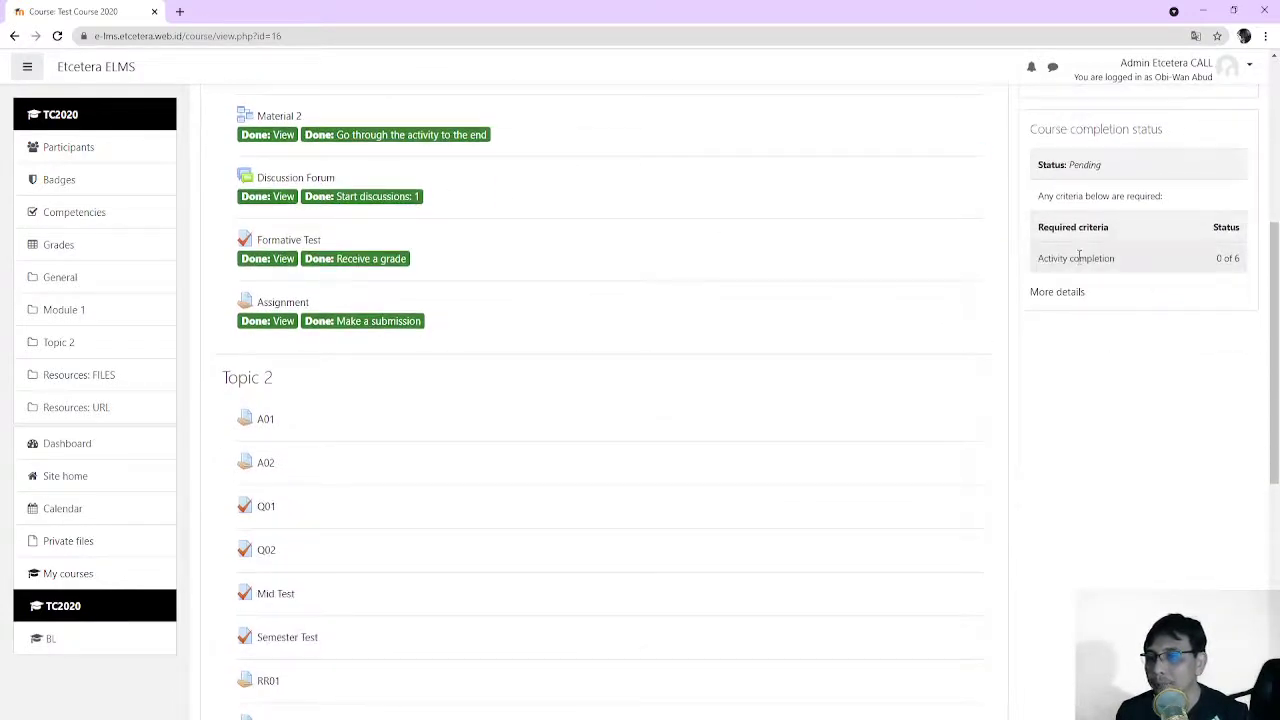
pyautogui.click(1070, 291)
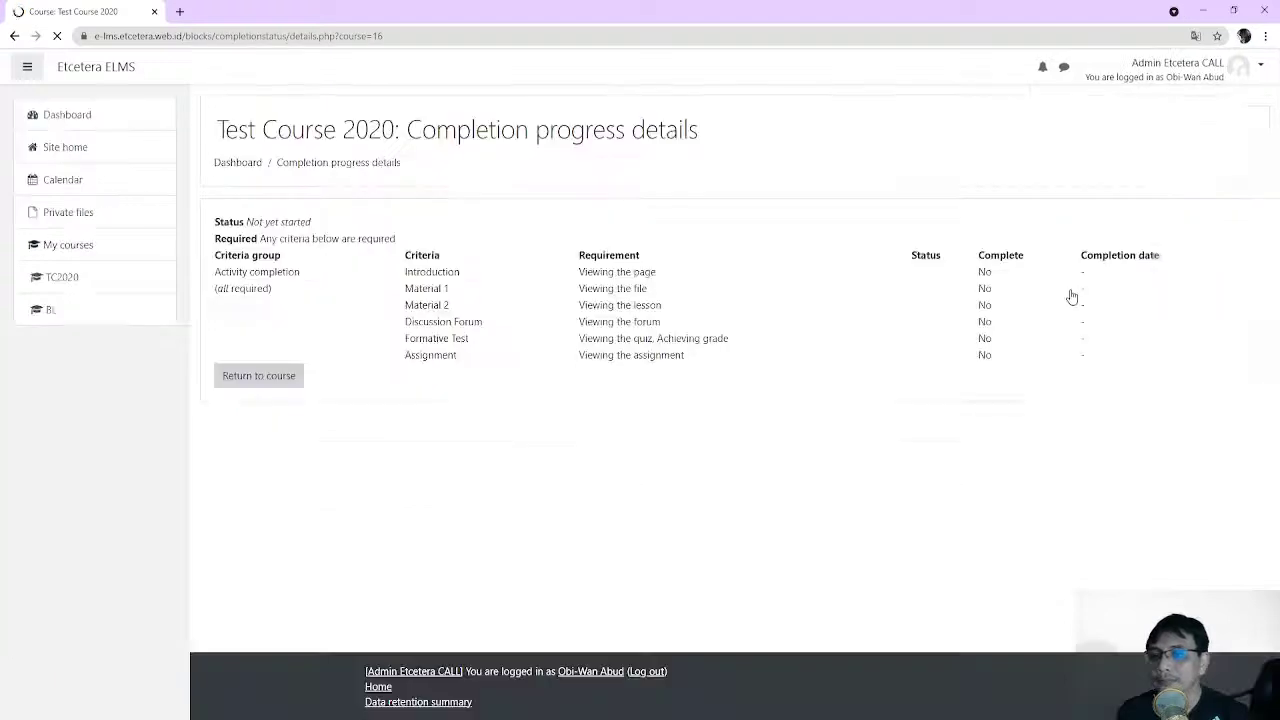
pyautogui.click(274, 382)
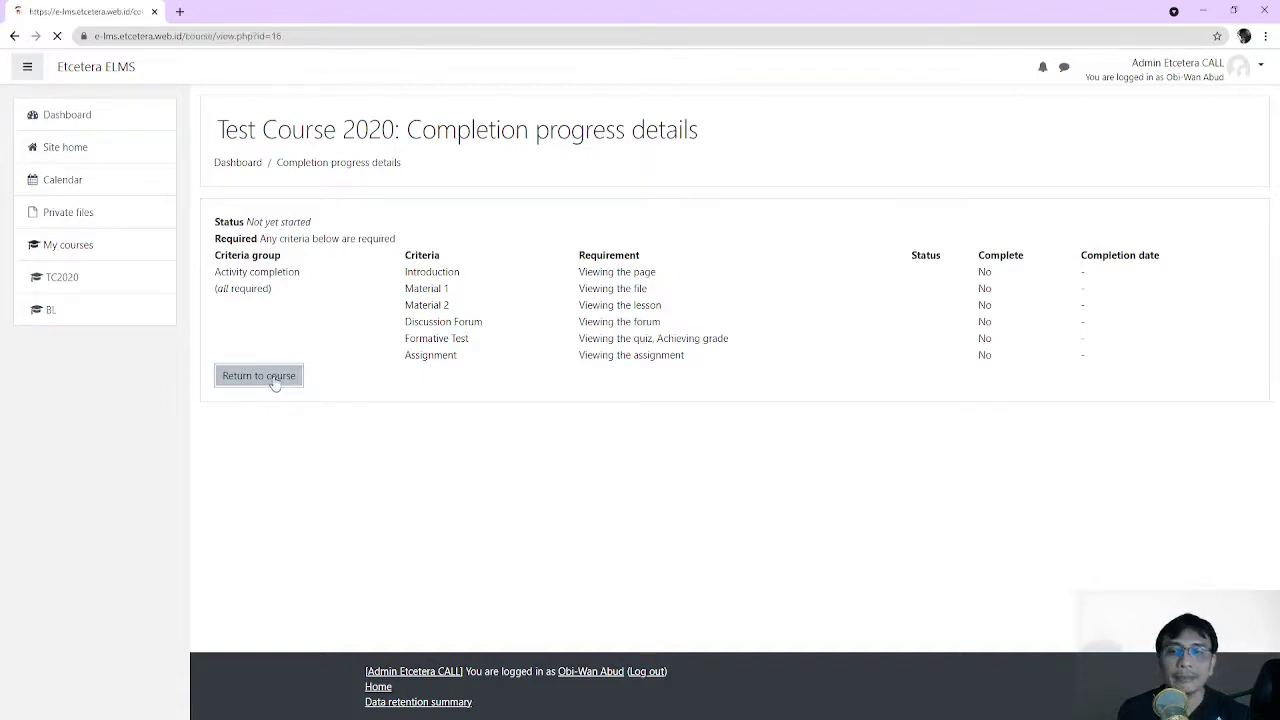
pyautogui.scroll(-3, 404, 368)
pyautogui.scroll(3, 404, 367)
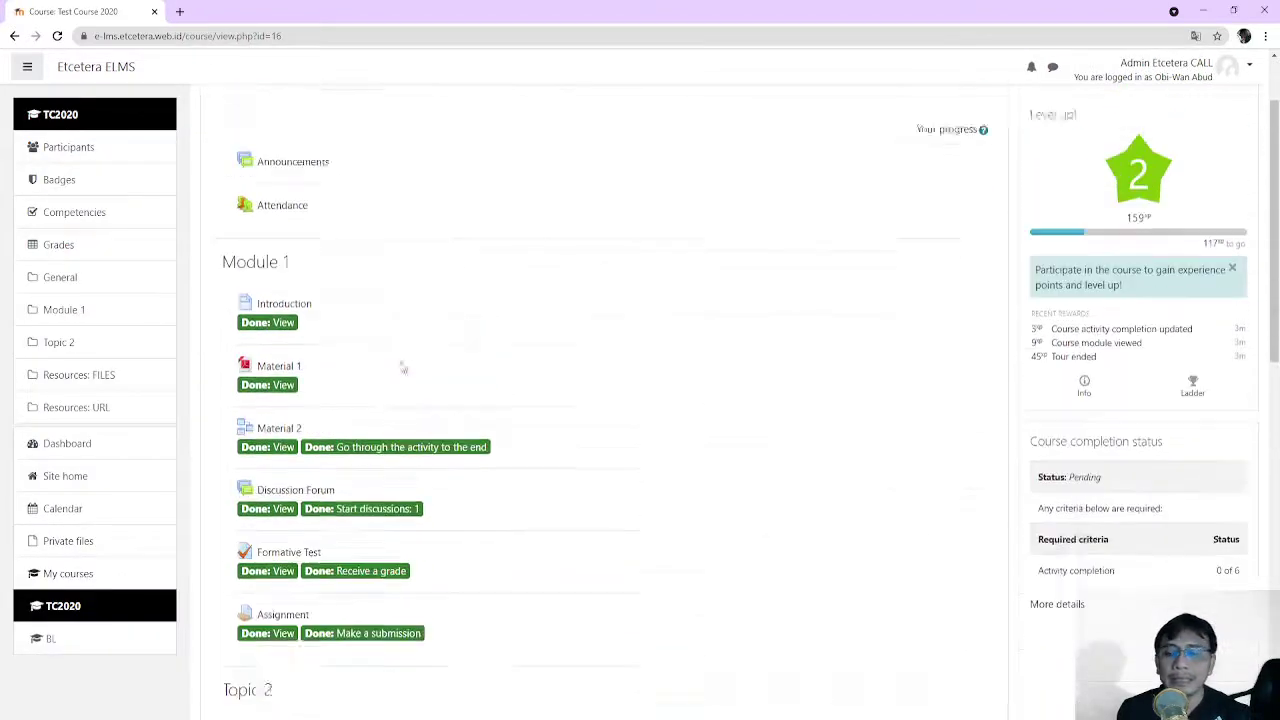
pyautogui.scroll(-2, 653, 370)
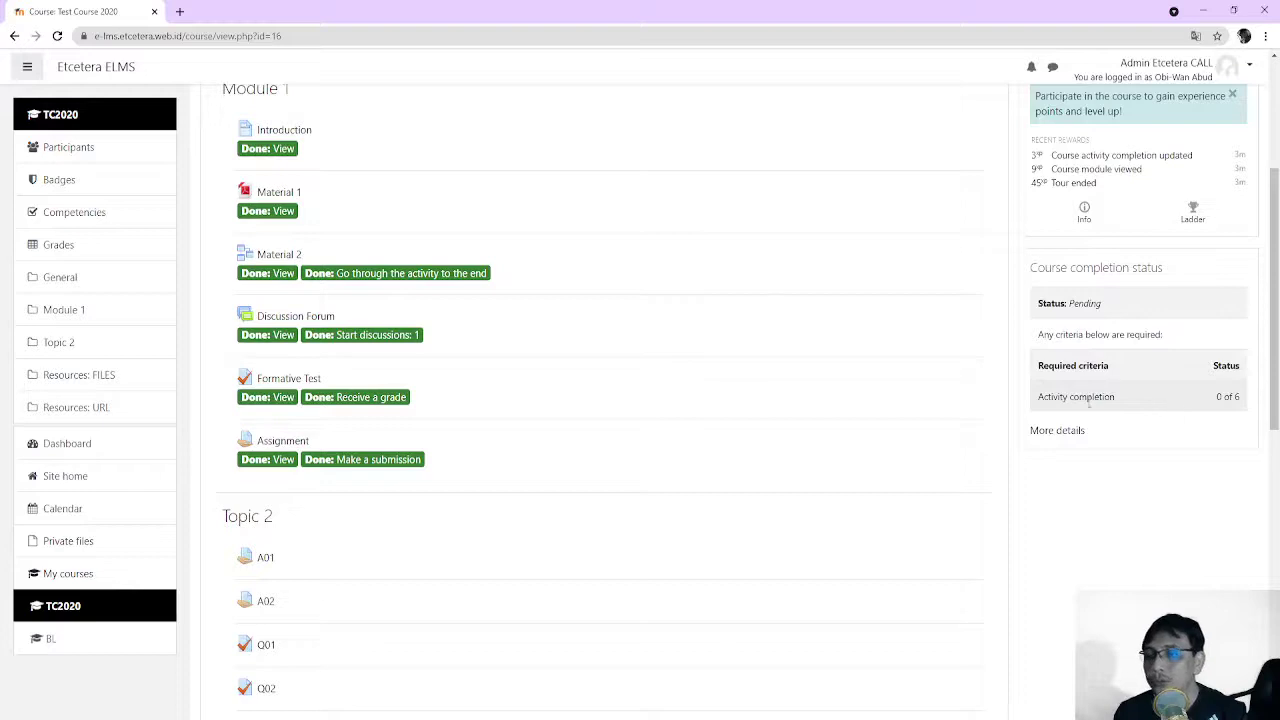
pyautogui.click(1060, 432)
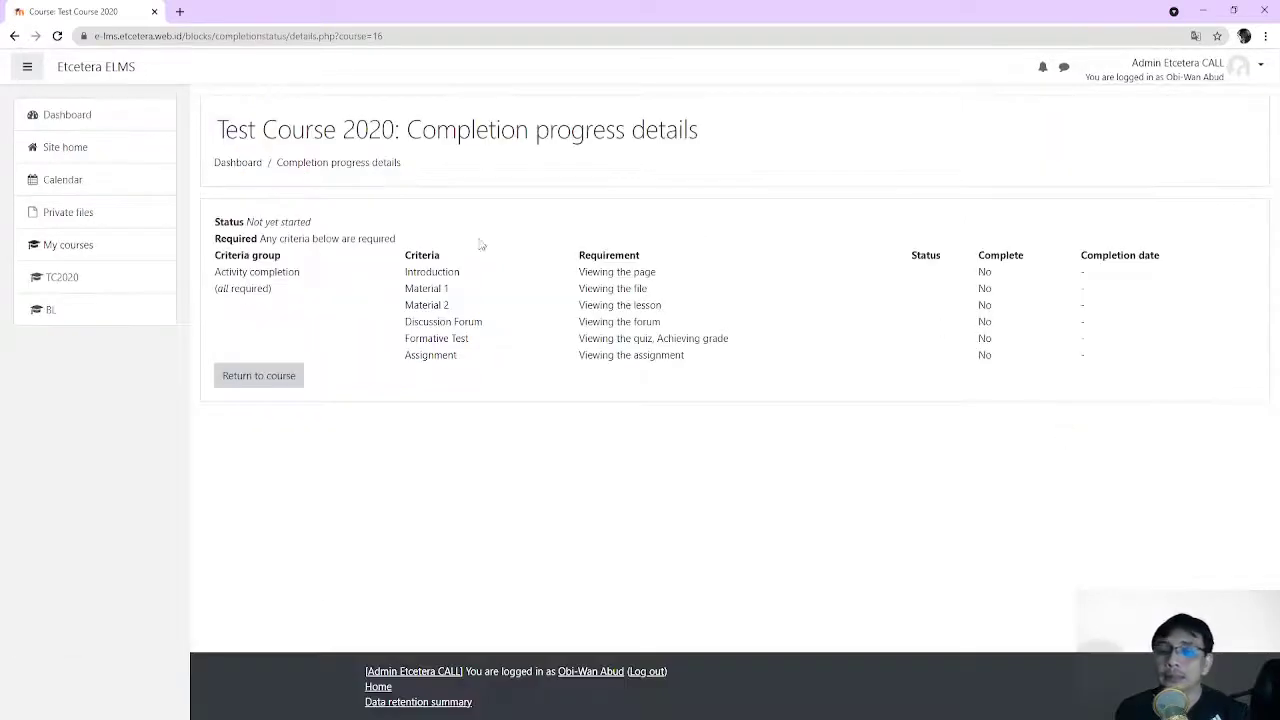
pyautogui.click(260, 374)
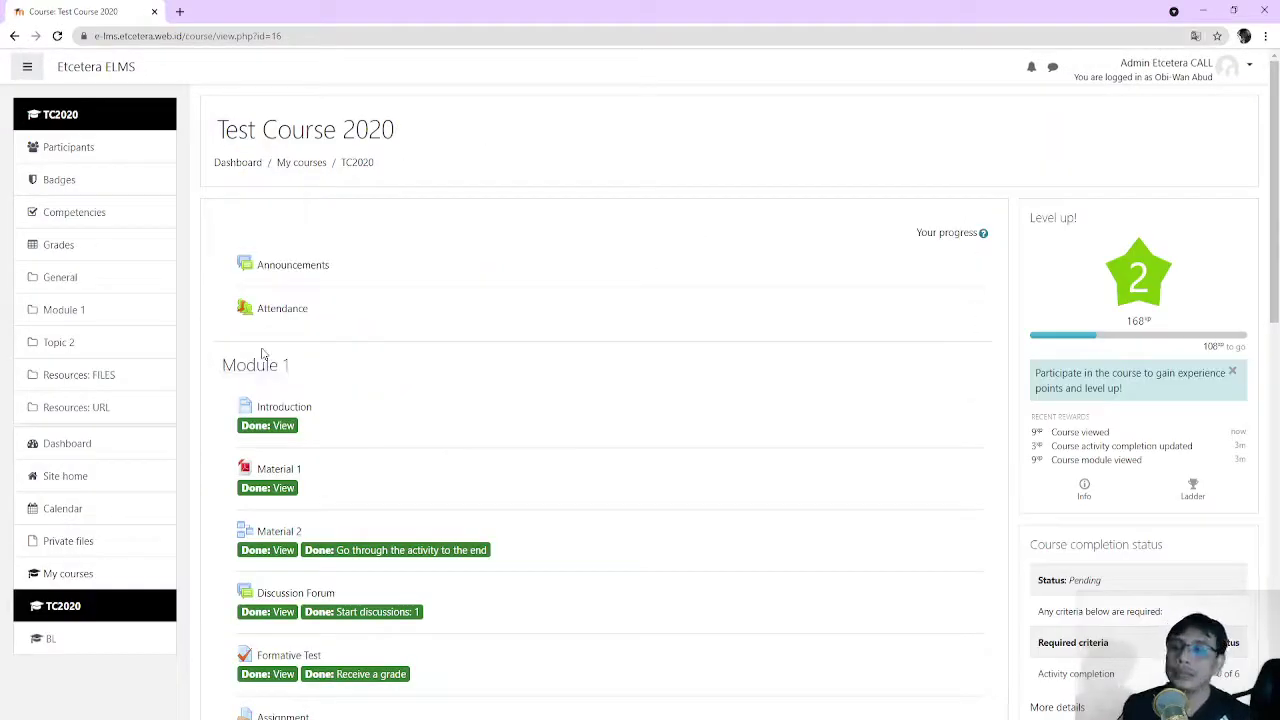
# - Log out of the student account and sign in with the teacher's username and password
pyautogui.click(1233, 70)
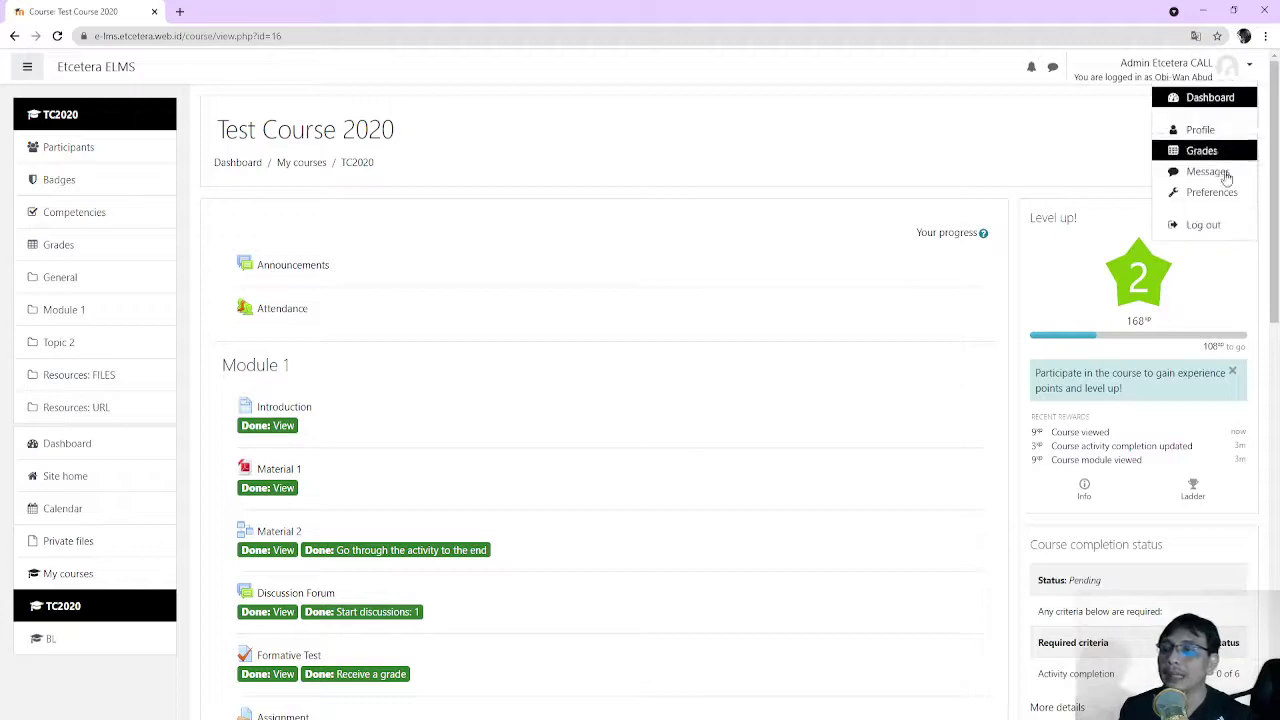
pyautogui.click(1208, 224)
pyautogui.click(569, 164)
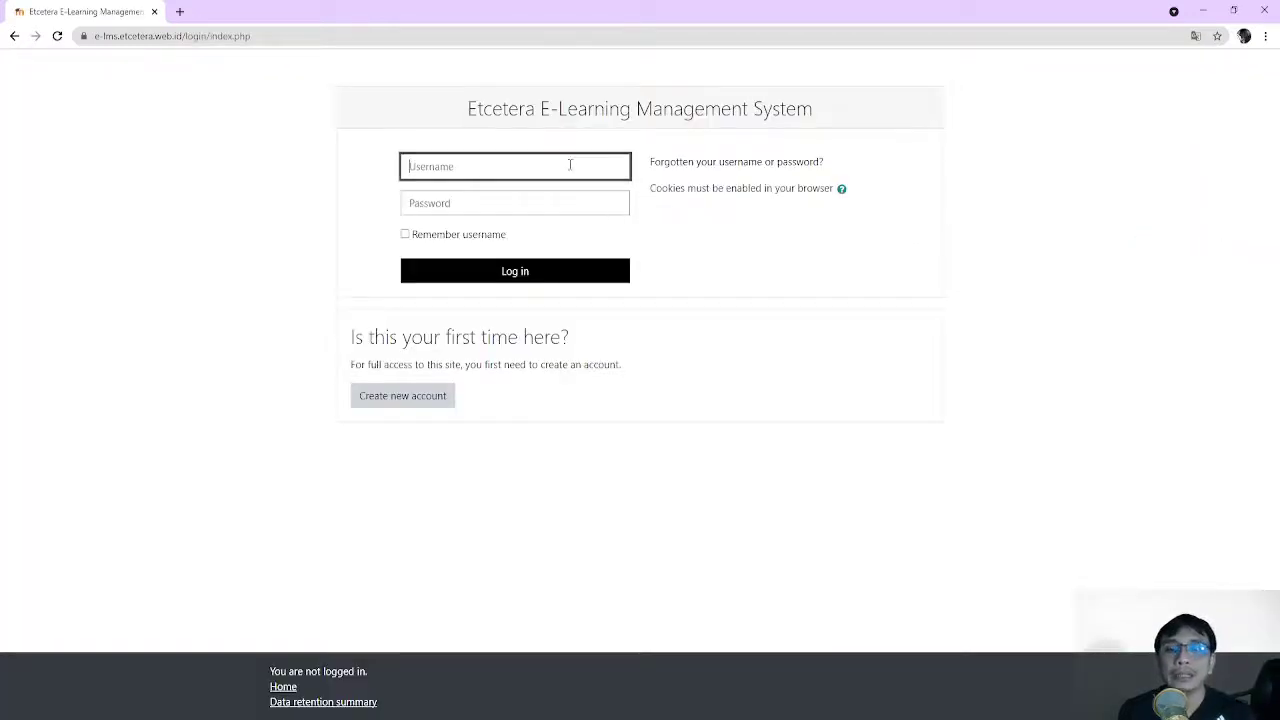
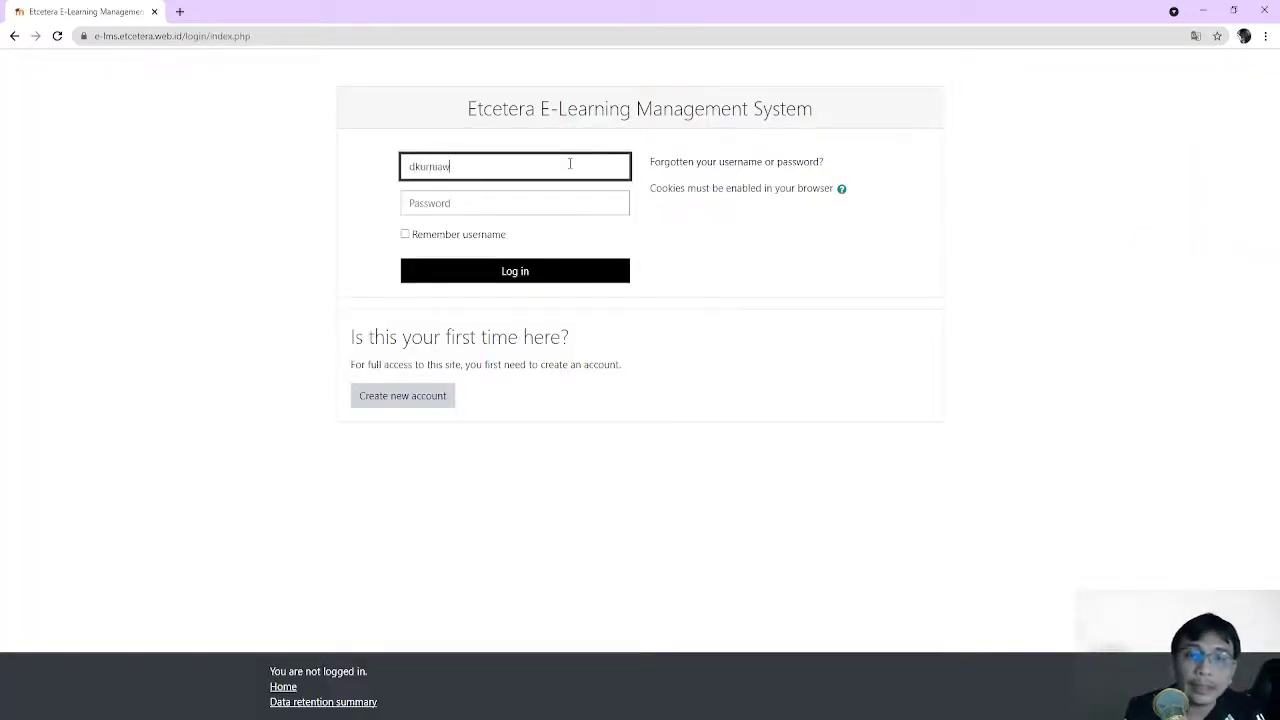
pyautogui.click(521, 206)
pyautogui.write('•••••••••')
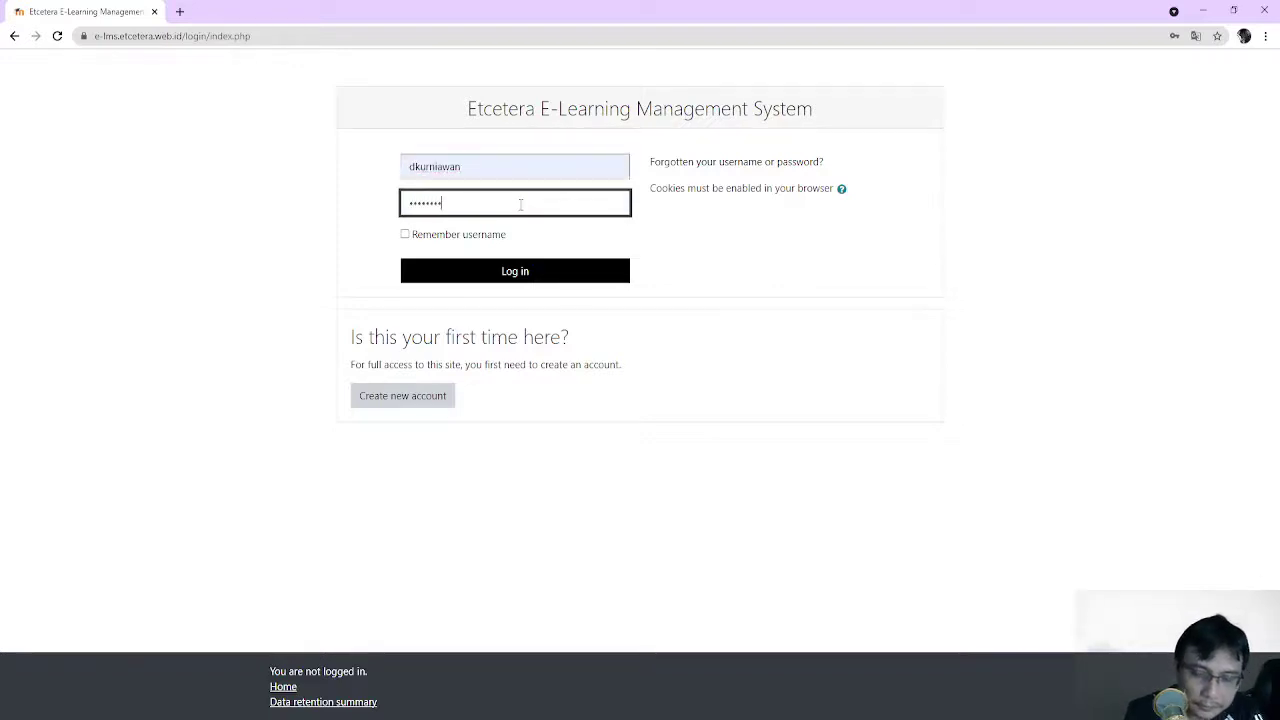
pyautogui.press('Return')
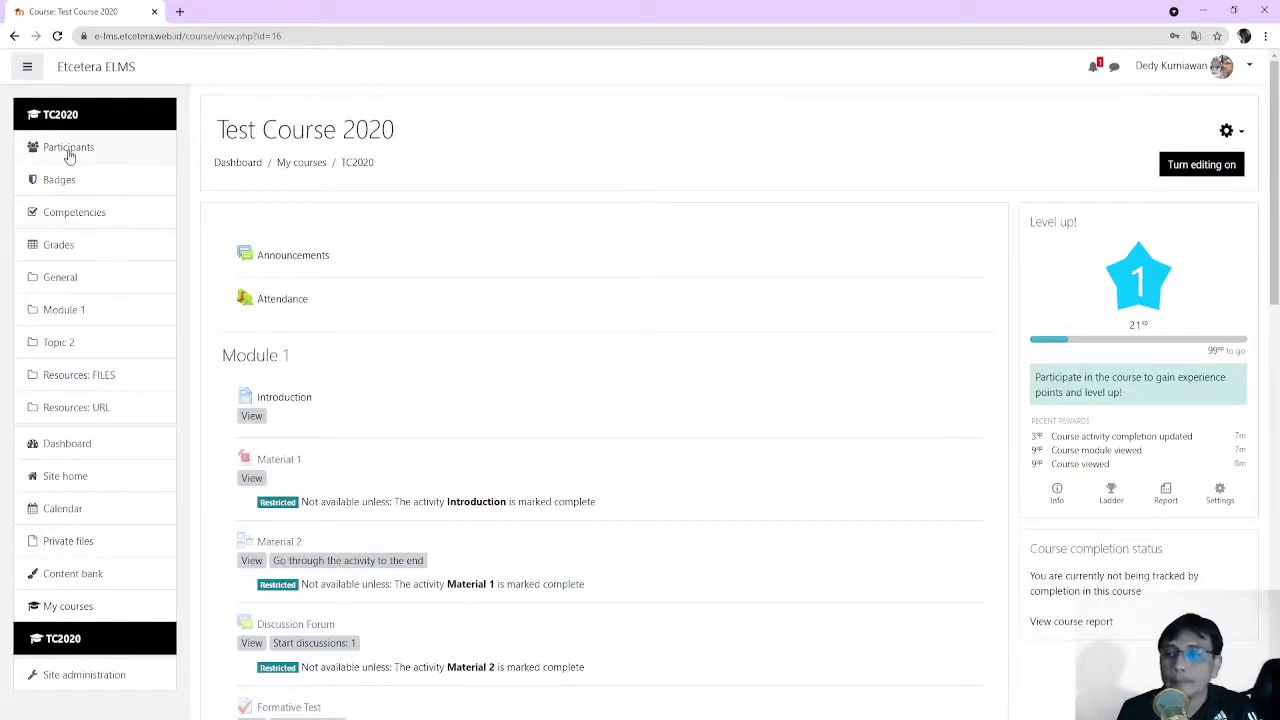
pyautogui.scroll(-3, 454, 320)
pyautogui.scroll(2, 1000, 263)
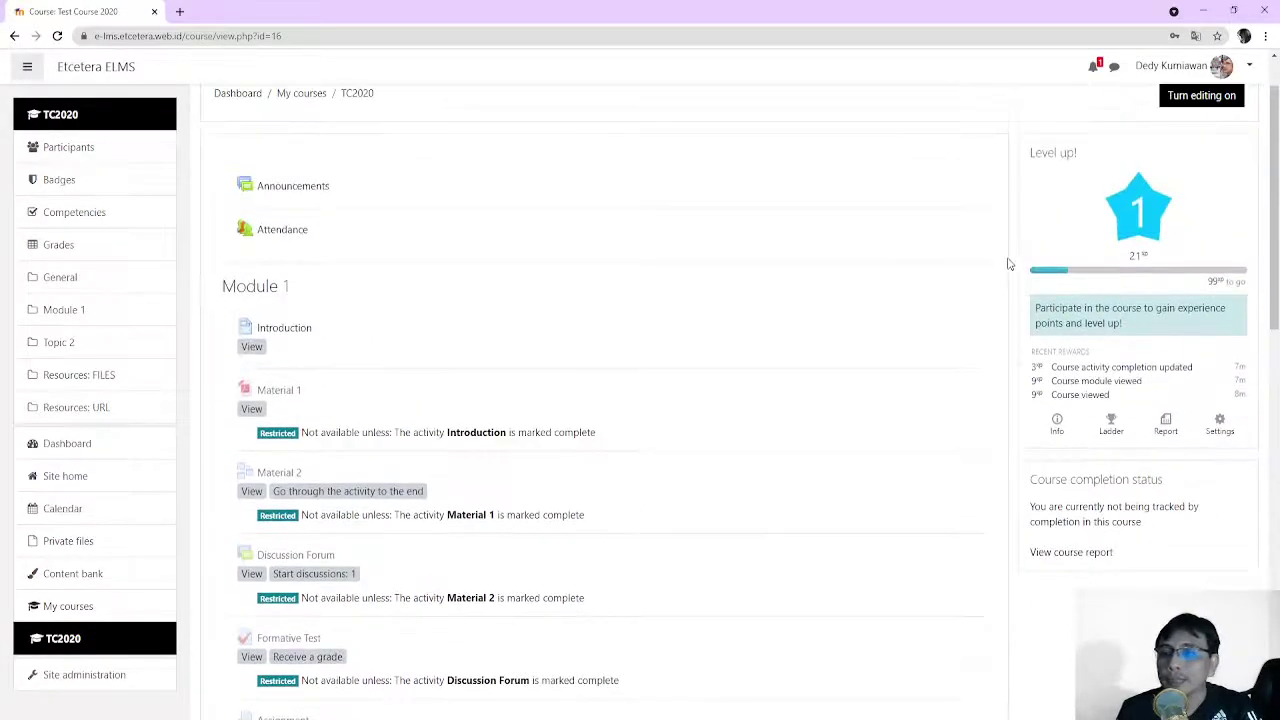
pyautogui.scroll(-2, 1010, 265)
pyautogui.click(1088, 345)
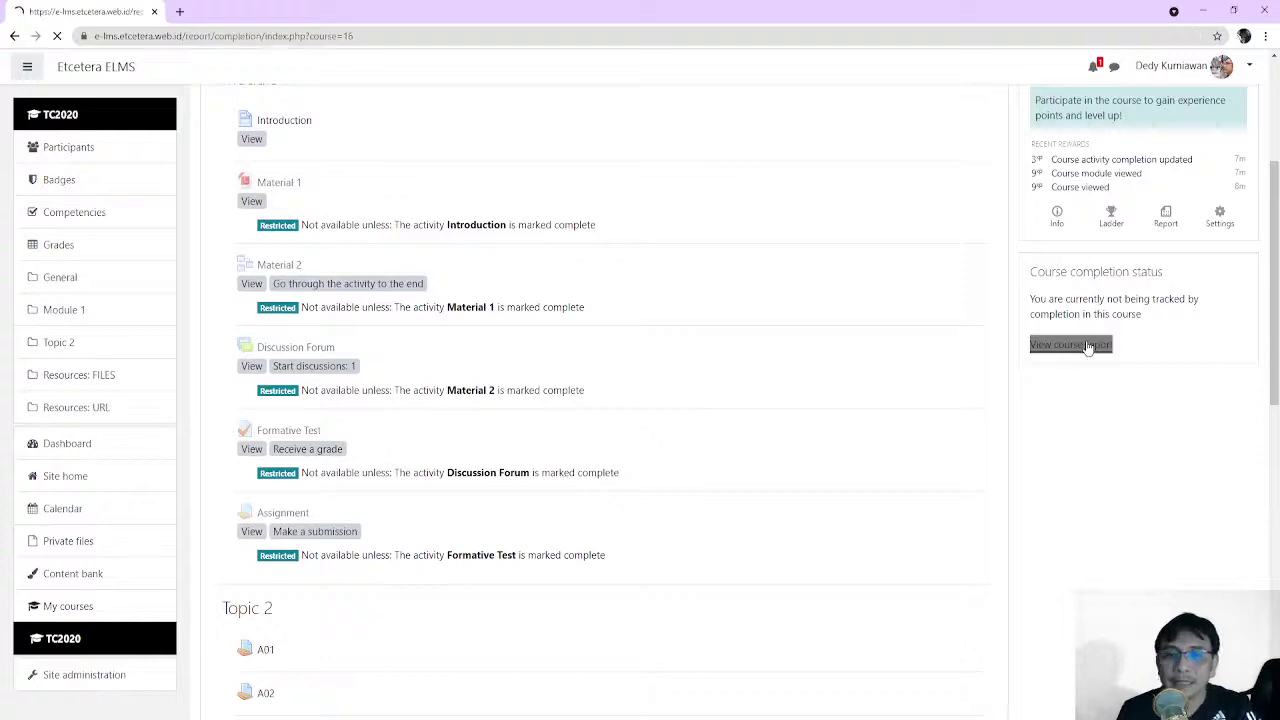
pyautogui.scroll(-2, 509, 254)
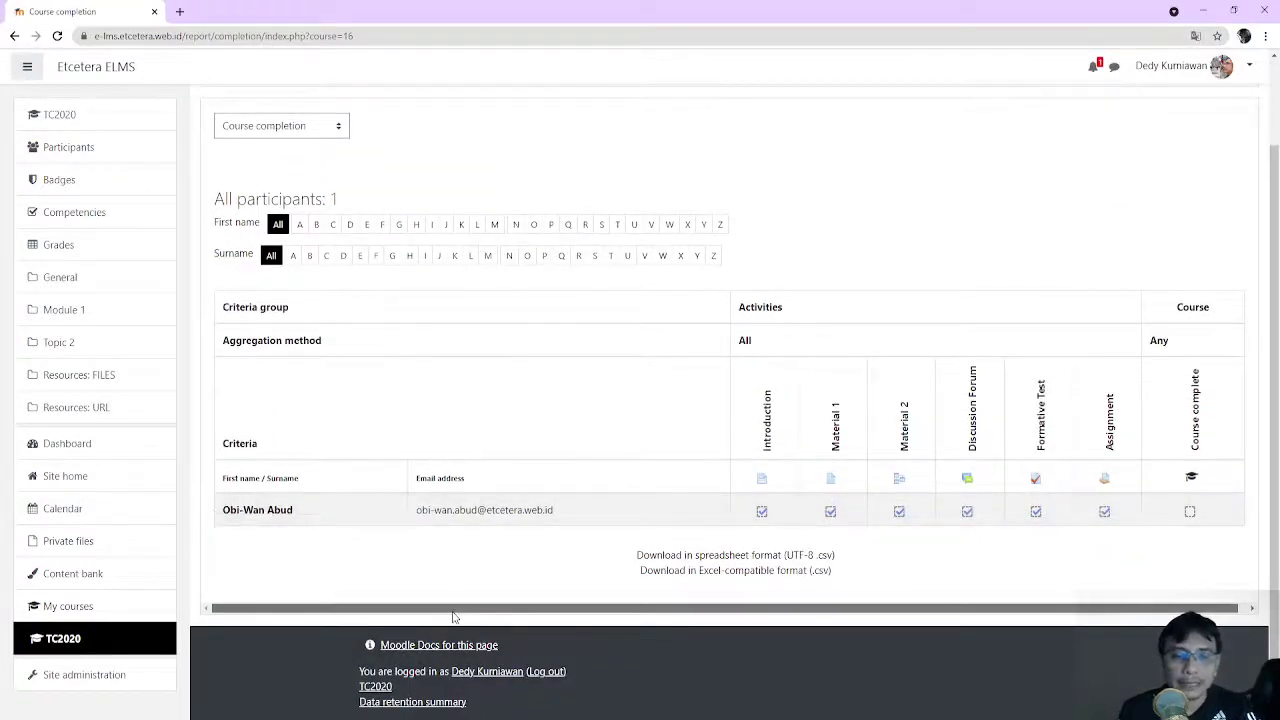
pyautogui.moveTo(453, 617); pyautogui.dragTo(578, 620)
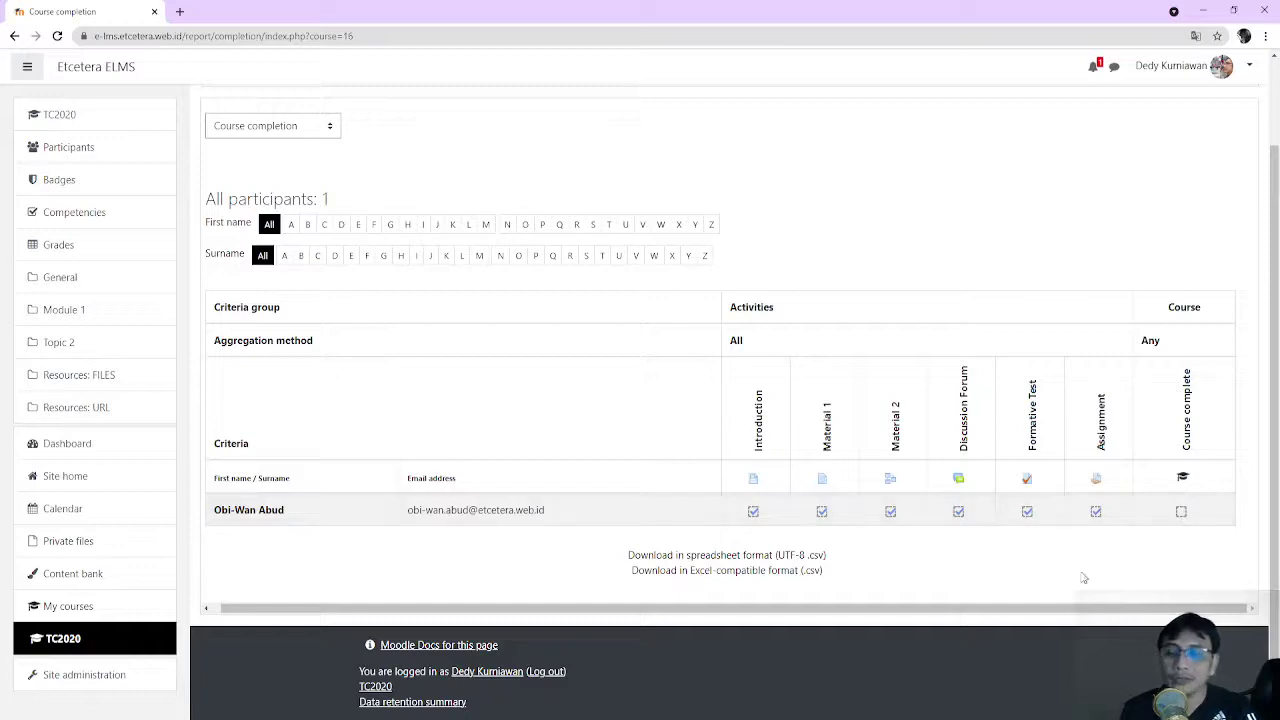
pyautogui.moveTo(1111, 605); pyautogui.dragTo(1006, 609)
pyautogui.scroll(2, 929, 500)
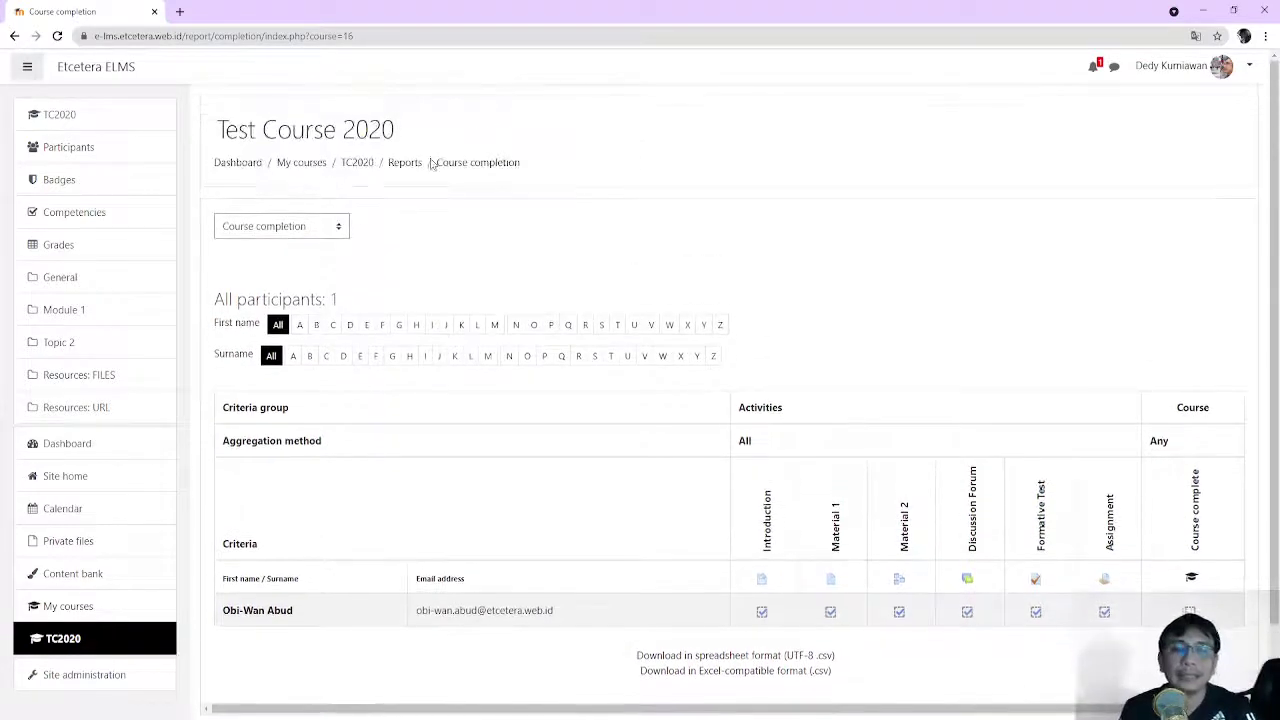
pyautogui.click(357, 163)
pyautogui.scroll(-4, 473, 235)
pyautogui.scroll(4, 480, 276)
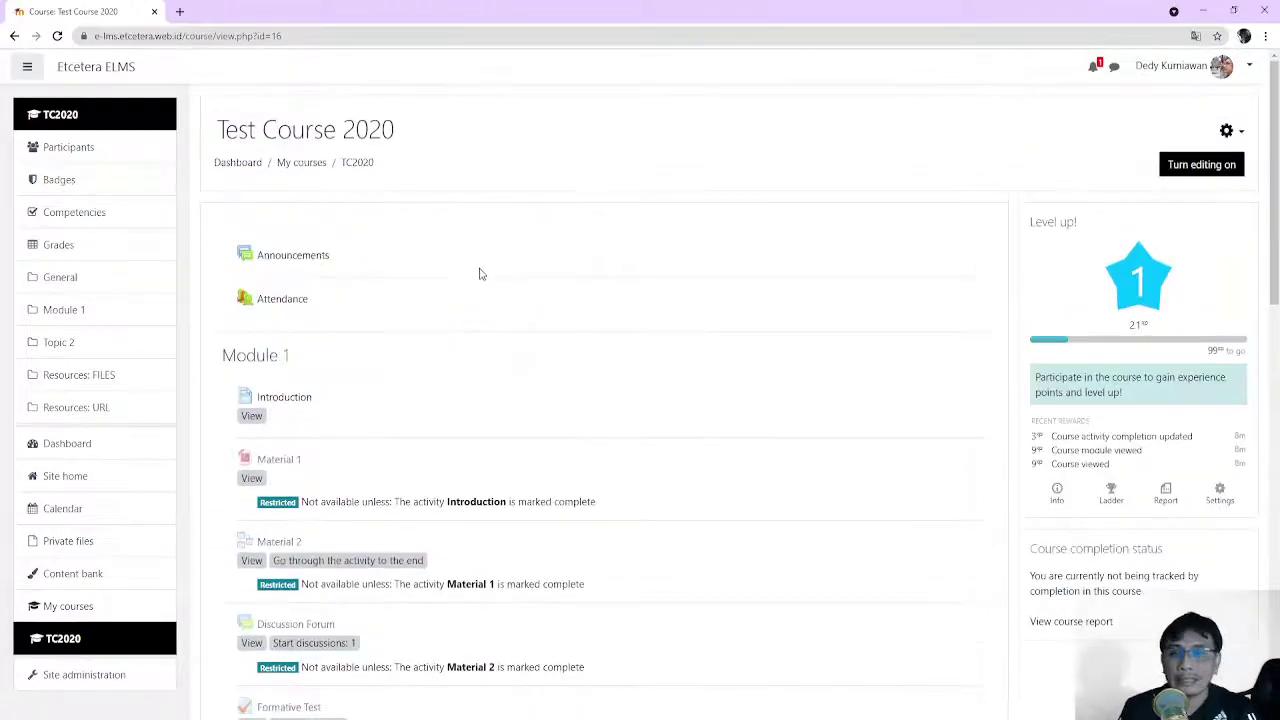